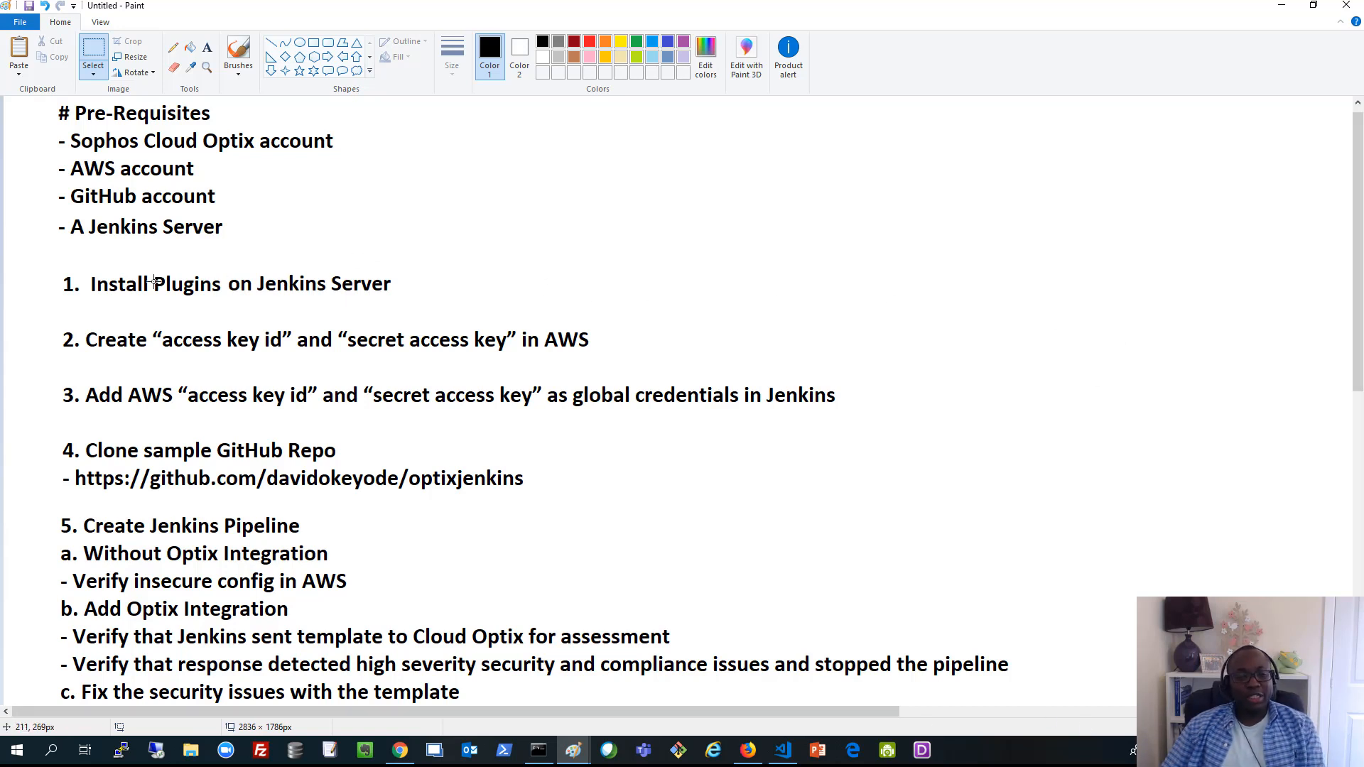
Bring the Paint window with the GitHub–Jenkins–AWS–Cloud Optix pipeline diagram to the front.
click(574, 751)
click(565, 688)
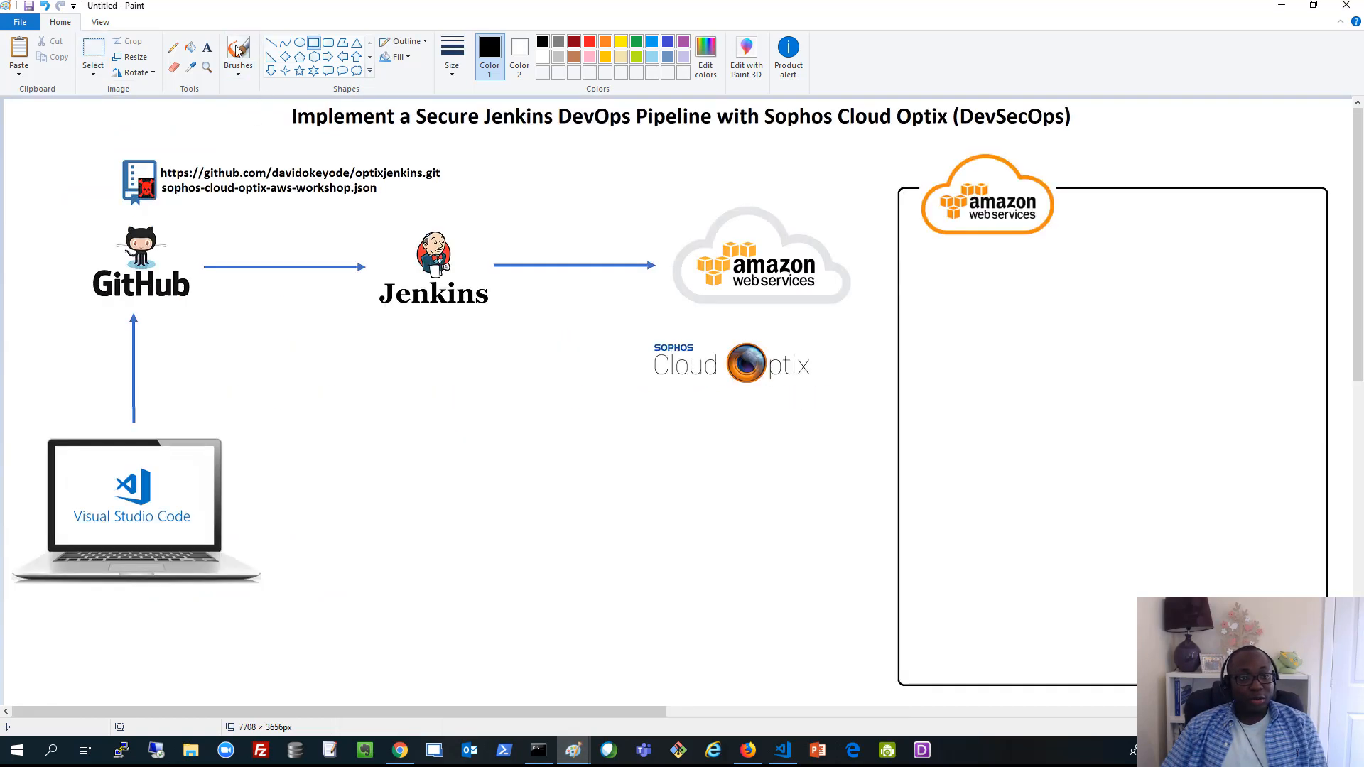
Place a two-line text label 'aws CLI' / 'jq' under the Jenkins logo.
click(207, 49)
click(384, 332)
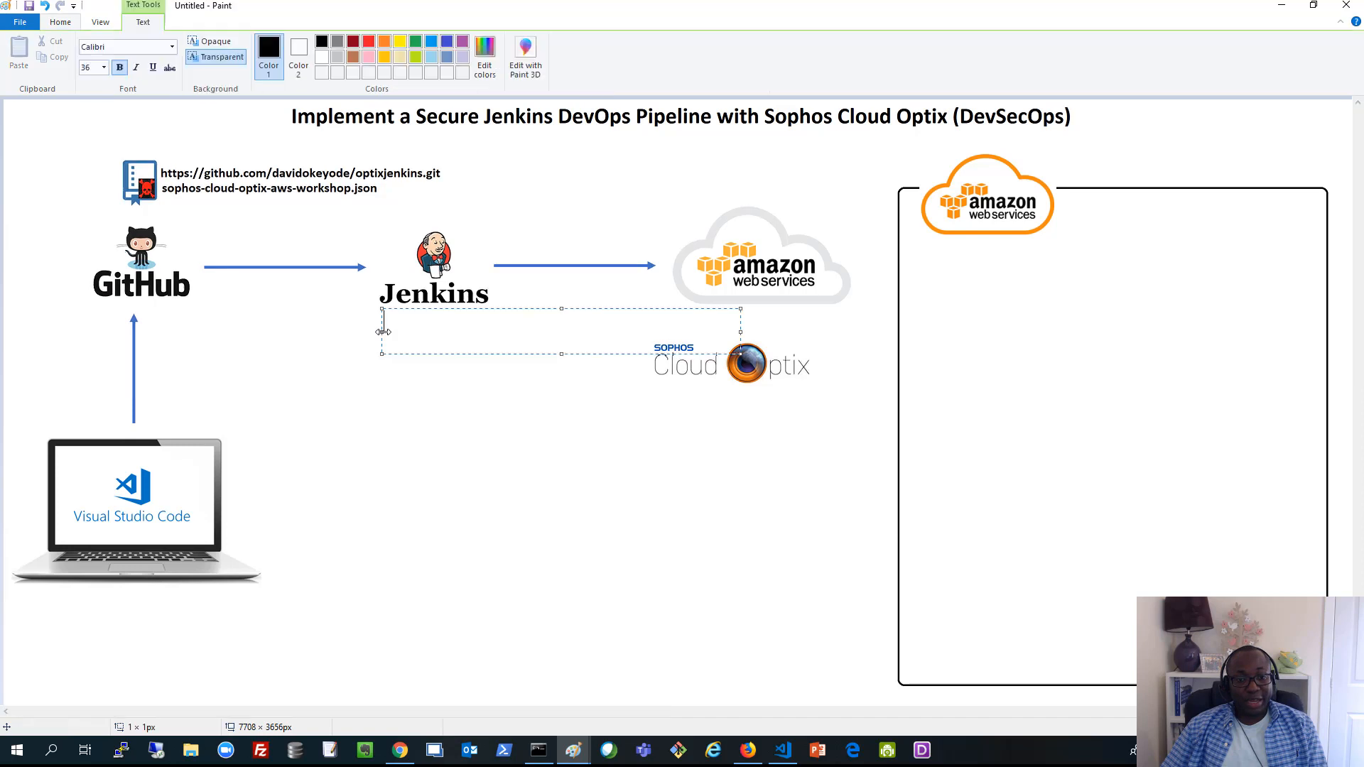
text(aws)
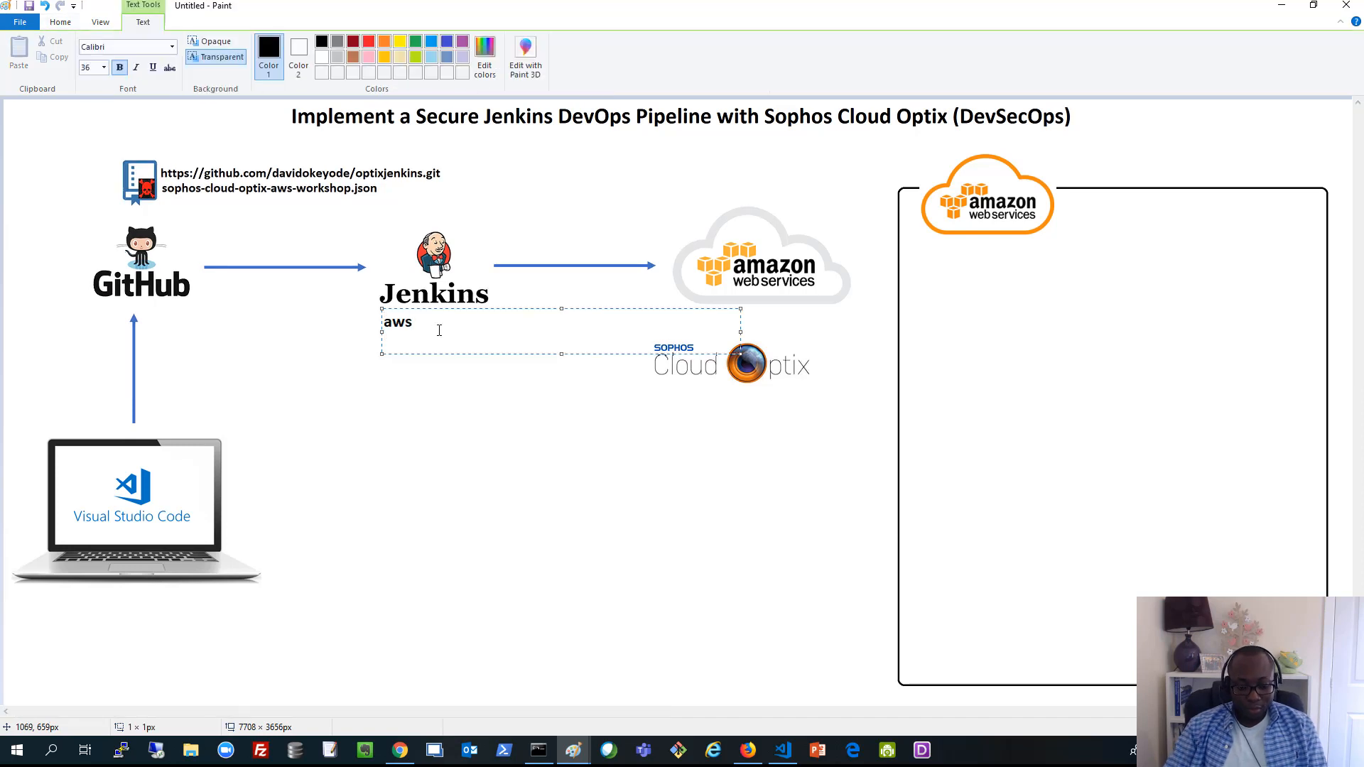
text( CLI)
key(Return)
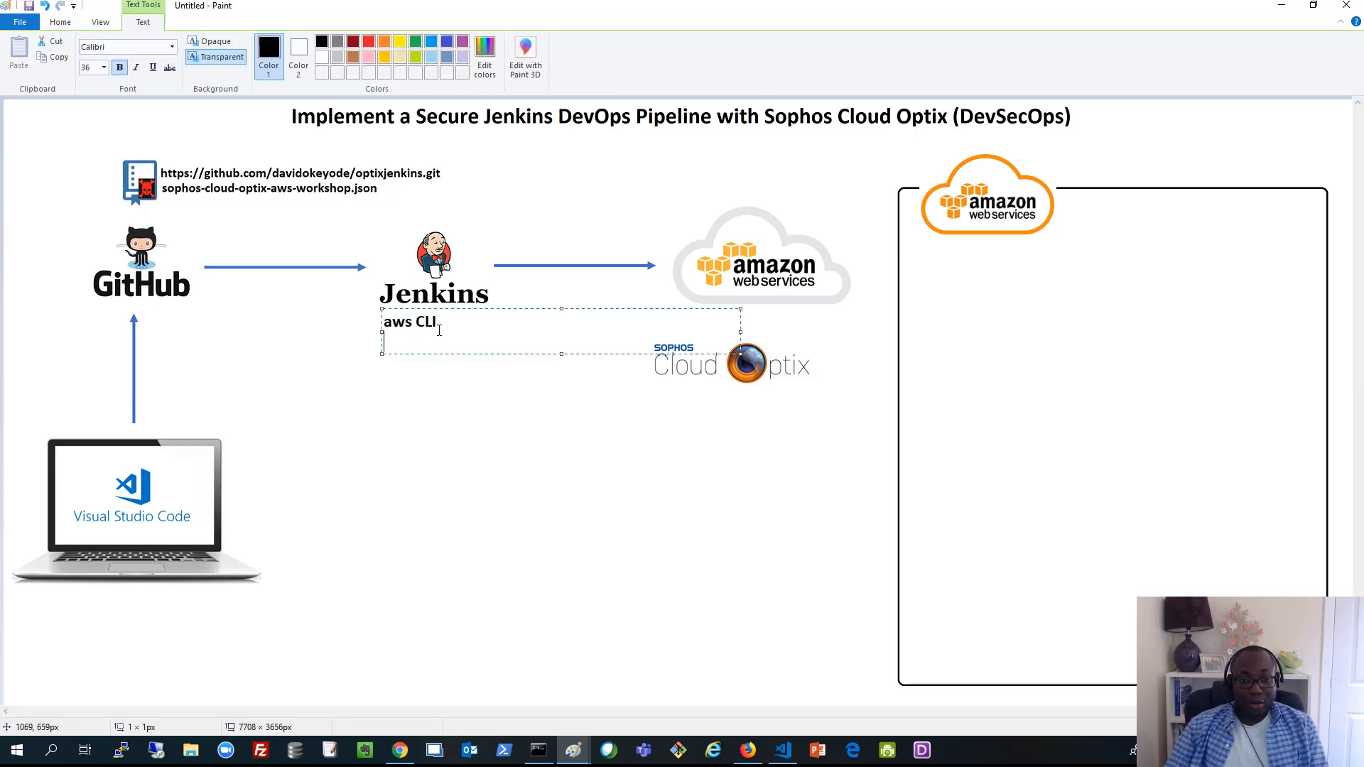
text(jq)
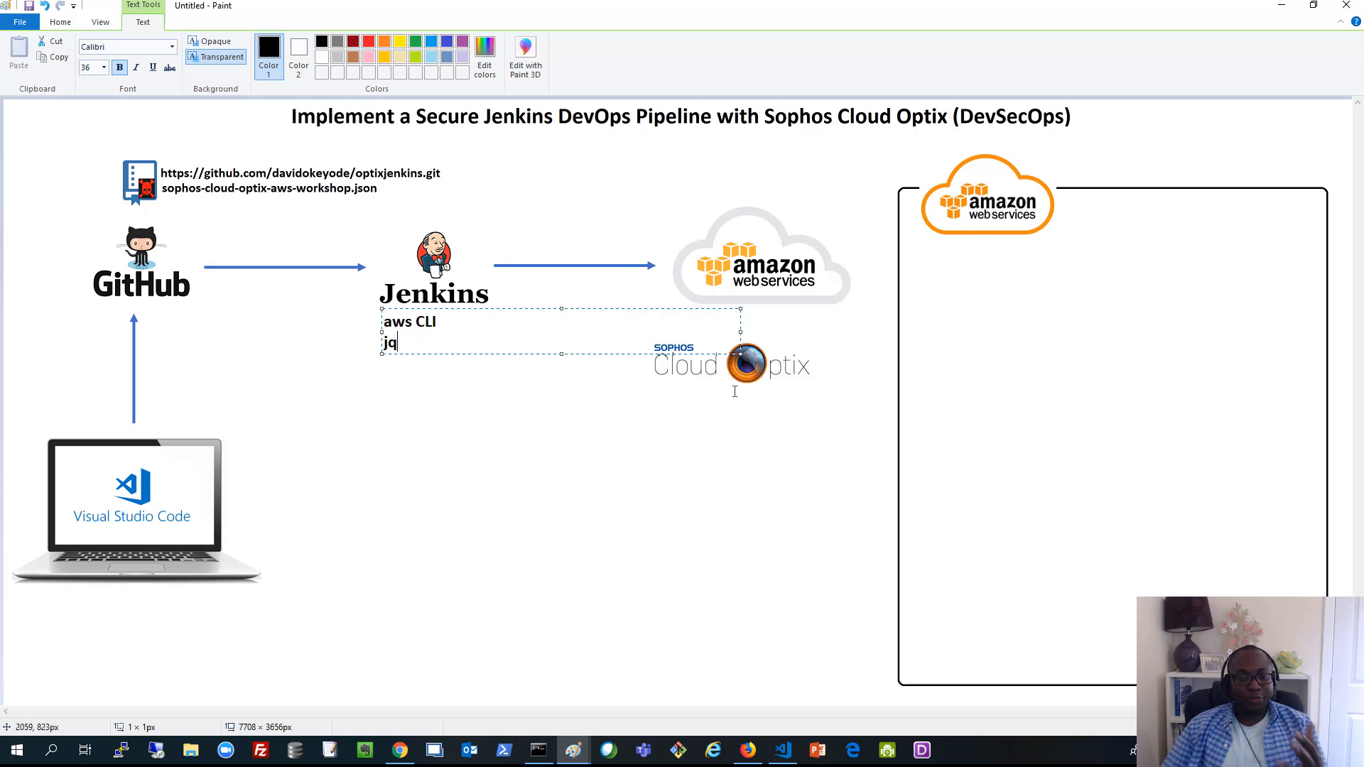
drag(423, 344, 366, 326)
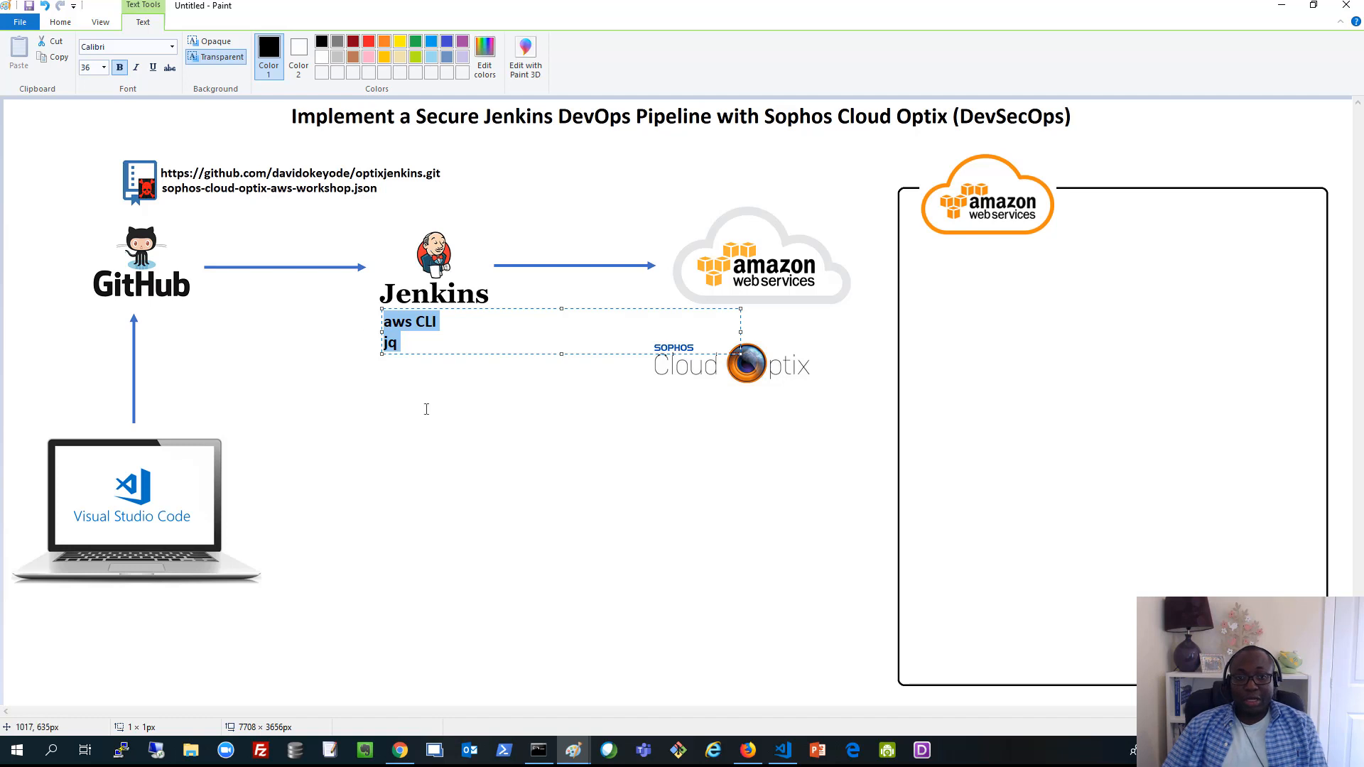
click(505, 478)
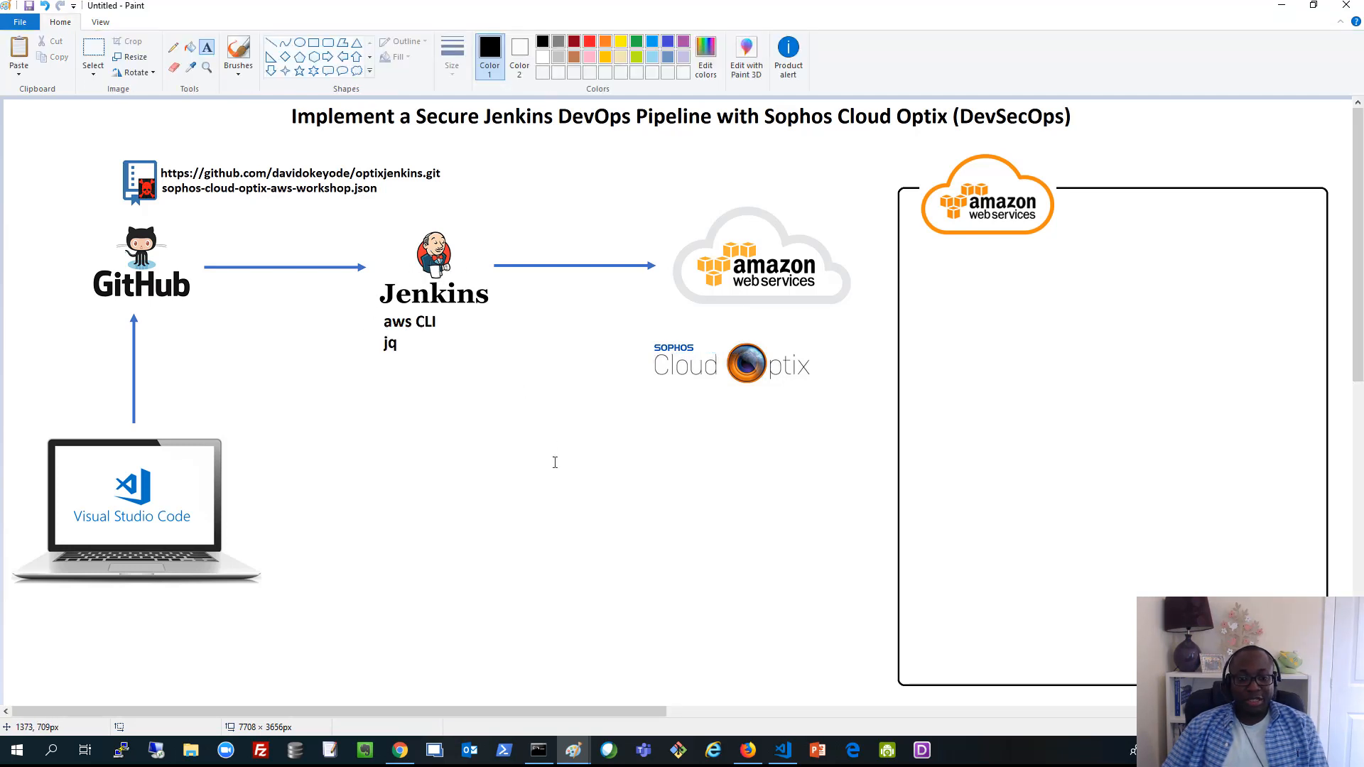
Clear the Jenkins server terminal and run apt-get install for awscli and jq.
click(538, 751)
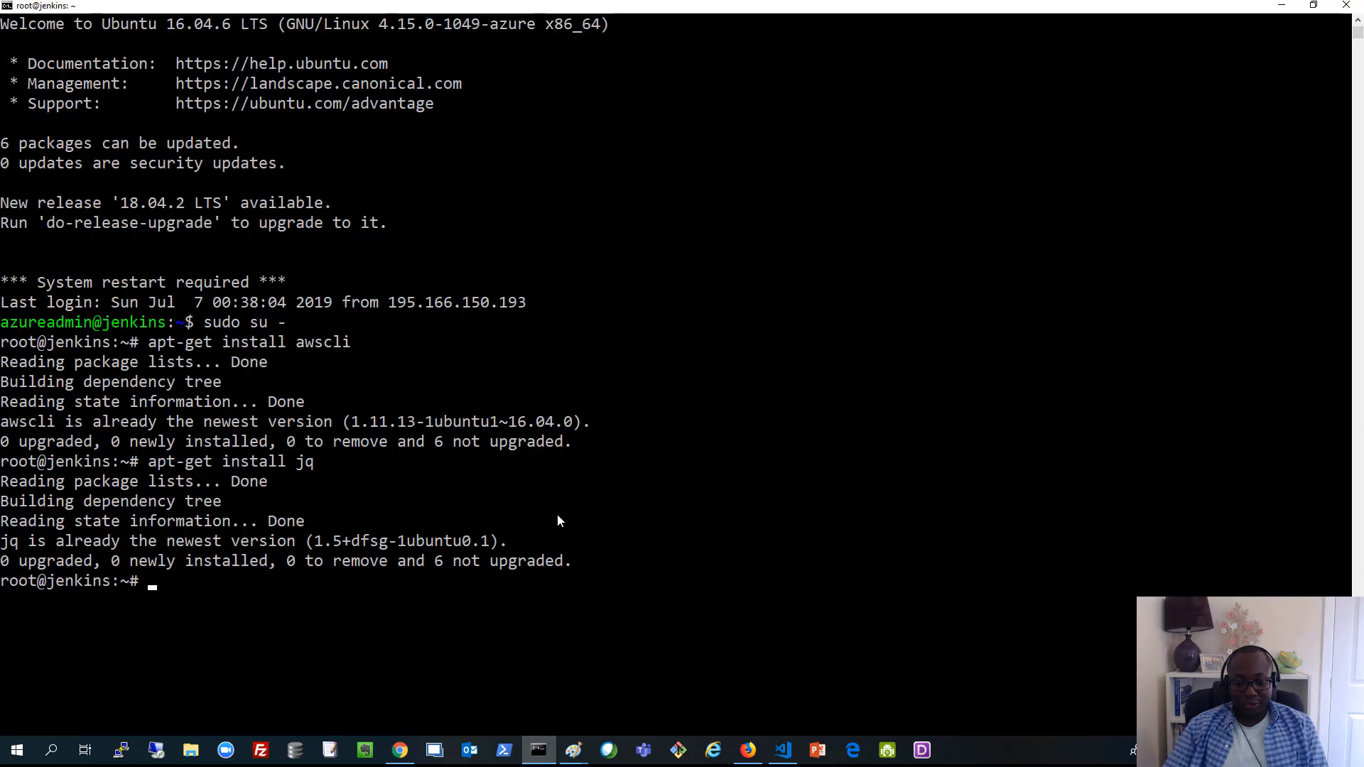
scroll(557, 521, up, 2)
text(clear)
key(Return)
key(Return)
key(Return)
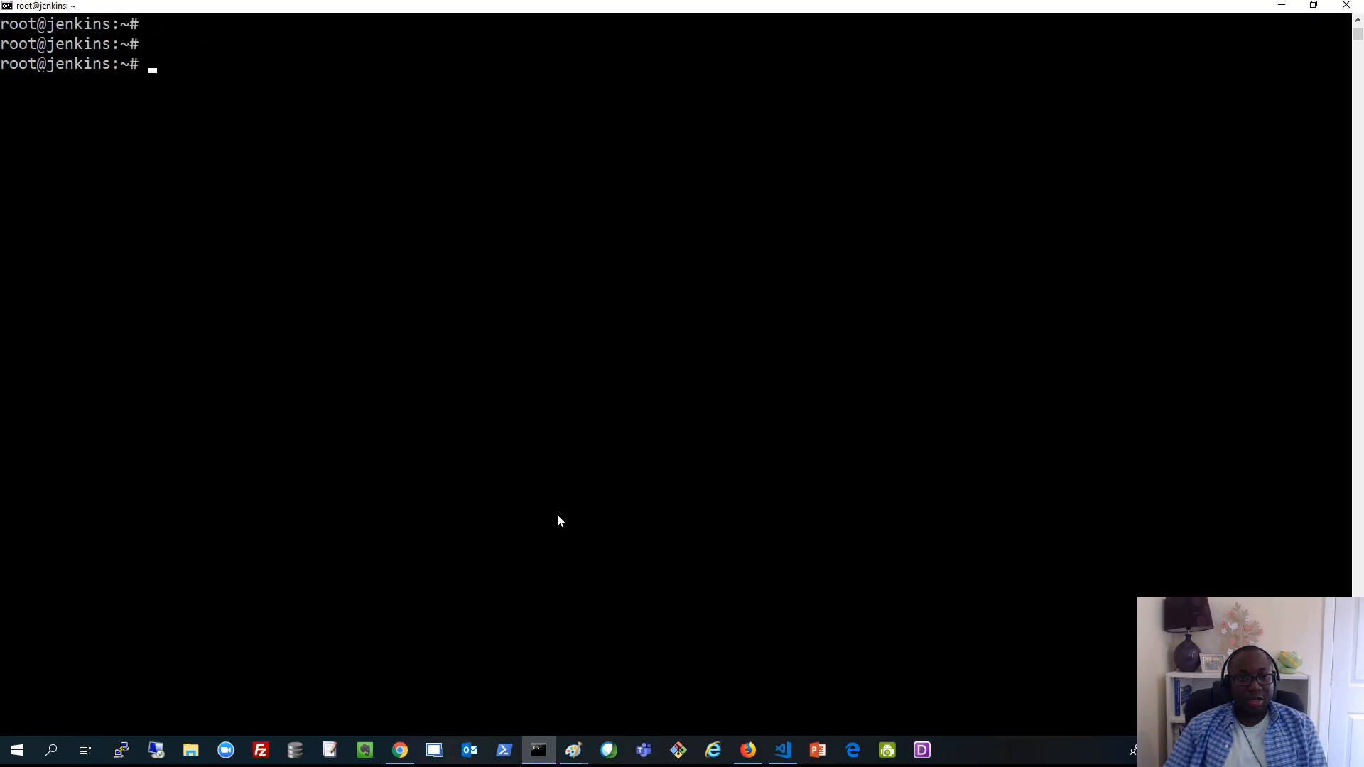
text(apt-ge)
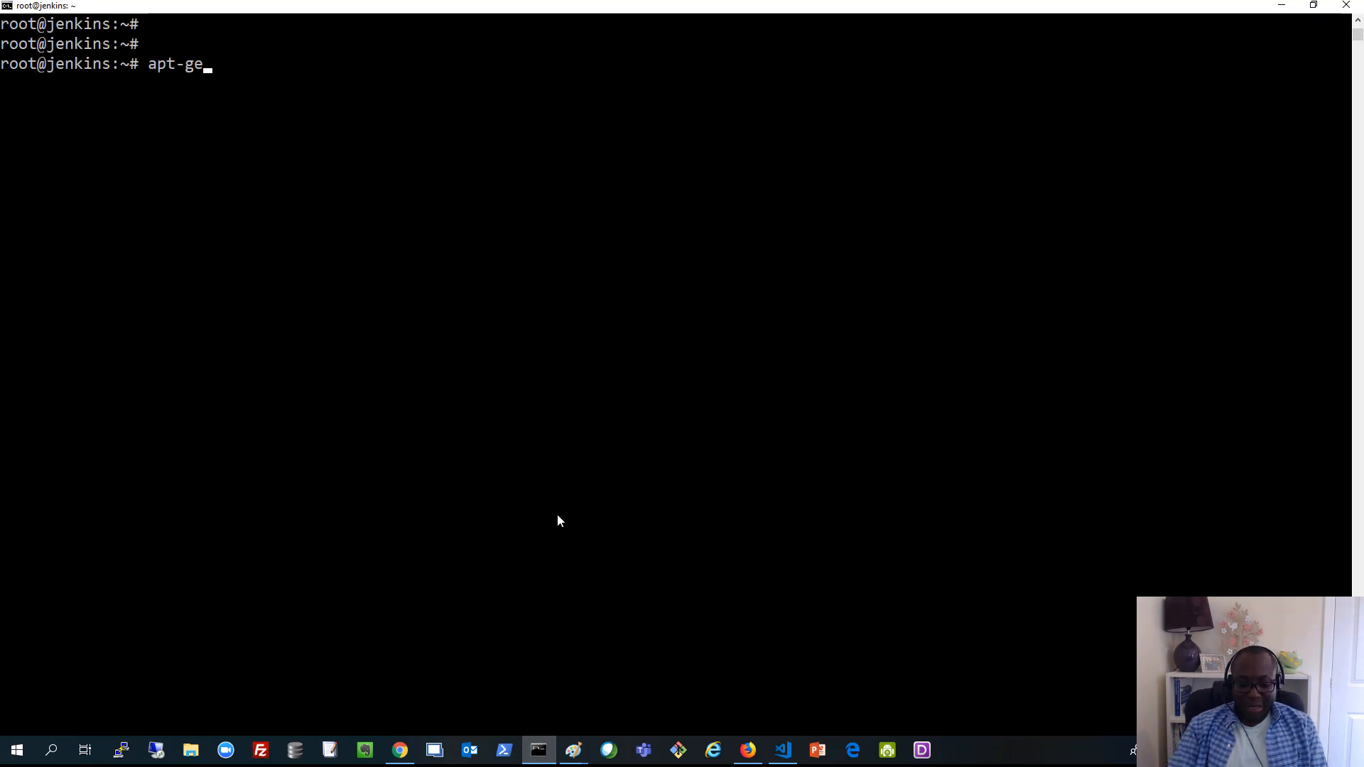
text(t install )
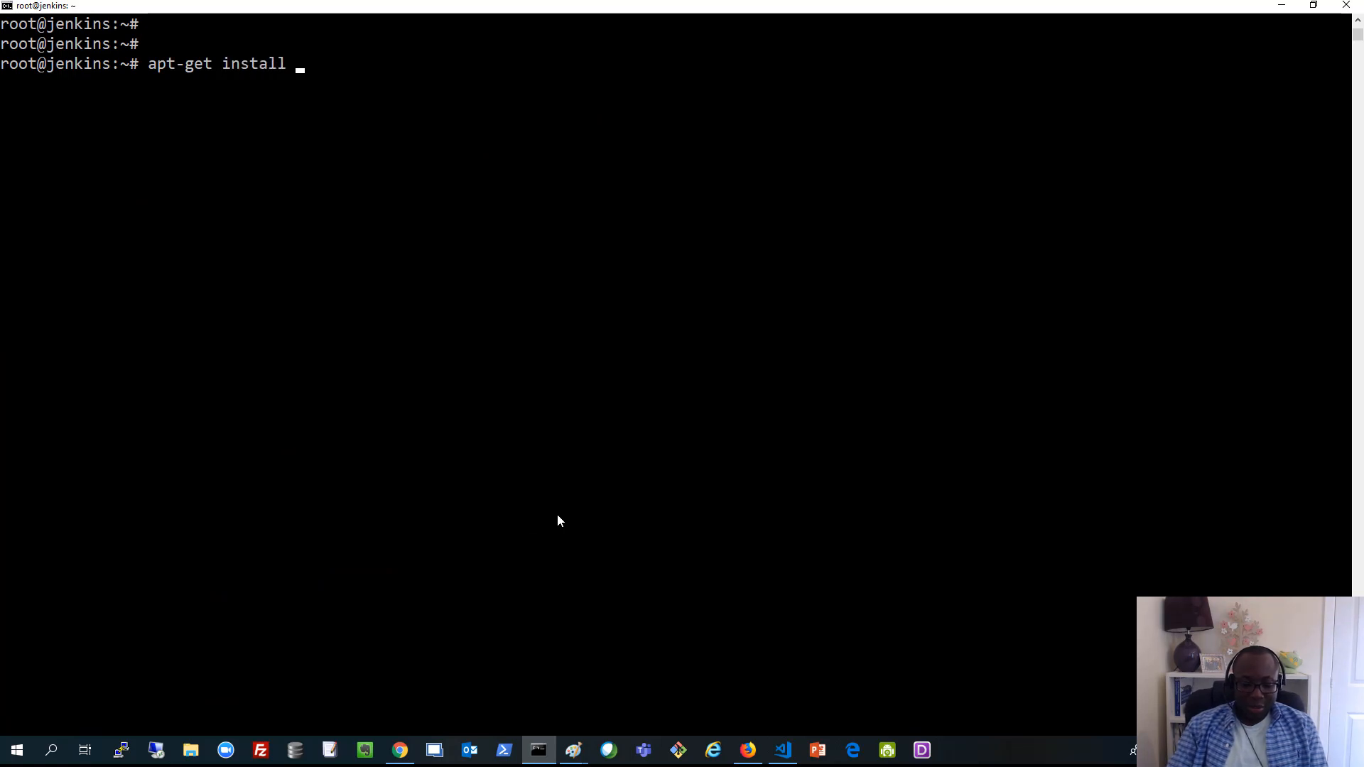
text(awscli)
key(Return)
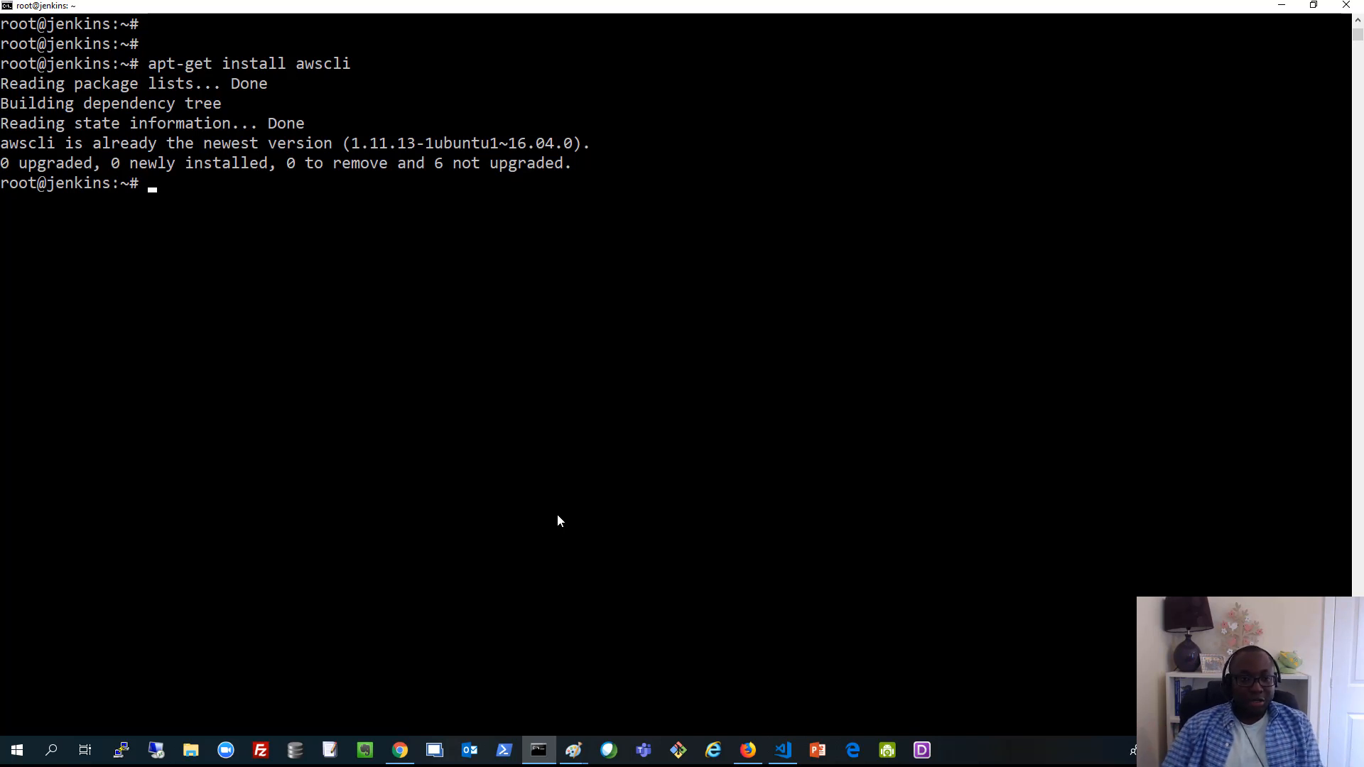
text(apt-get)
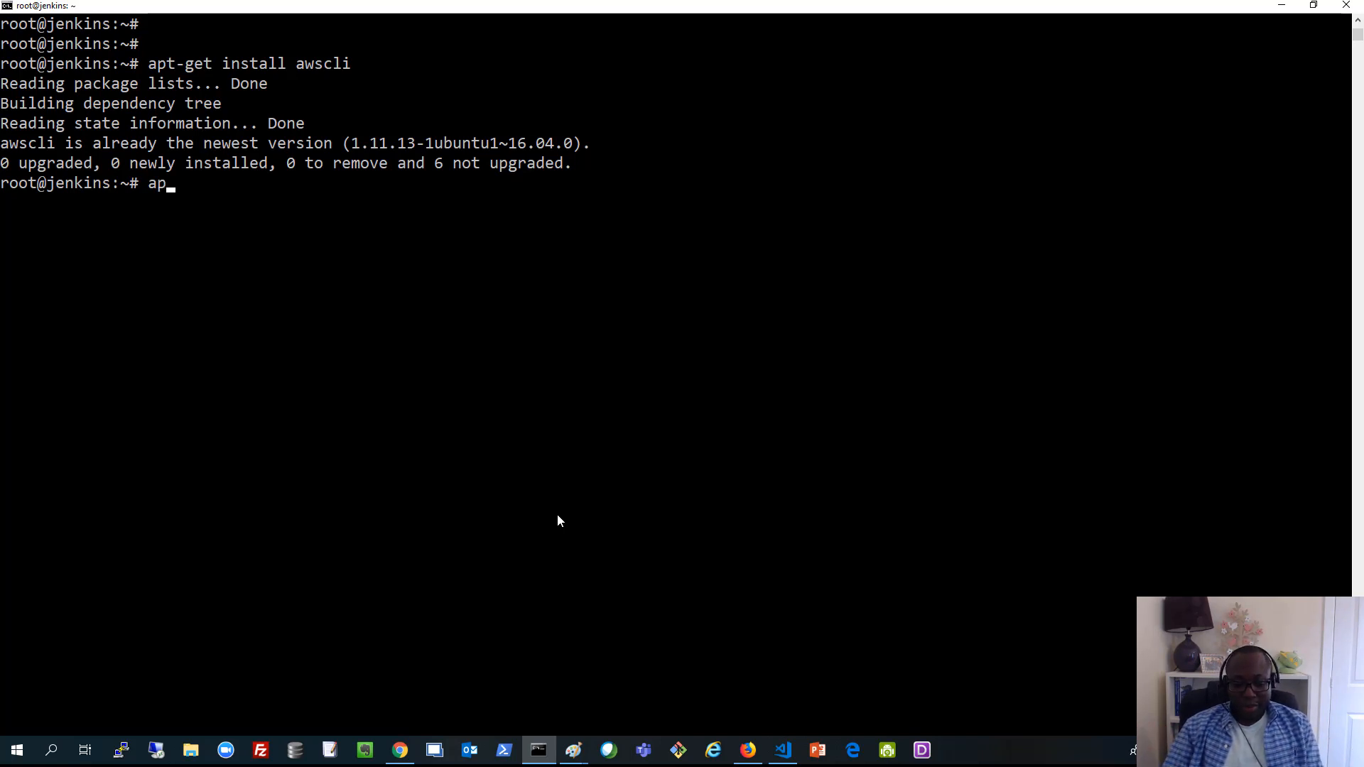
text( insta)
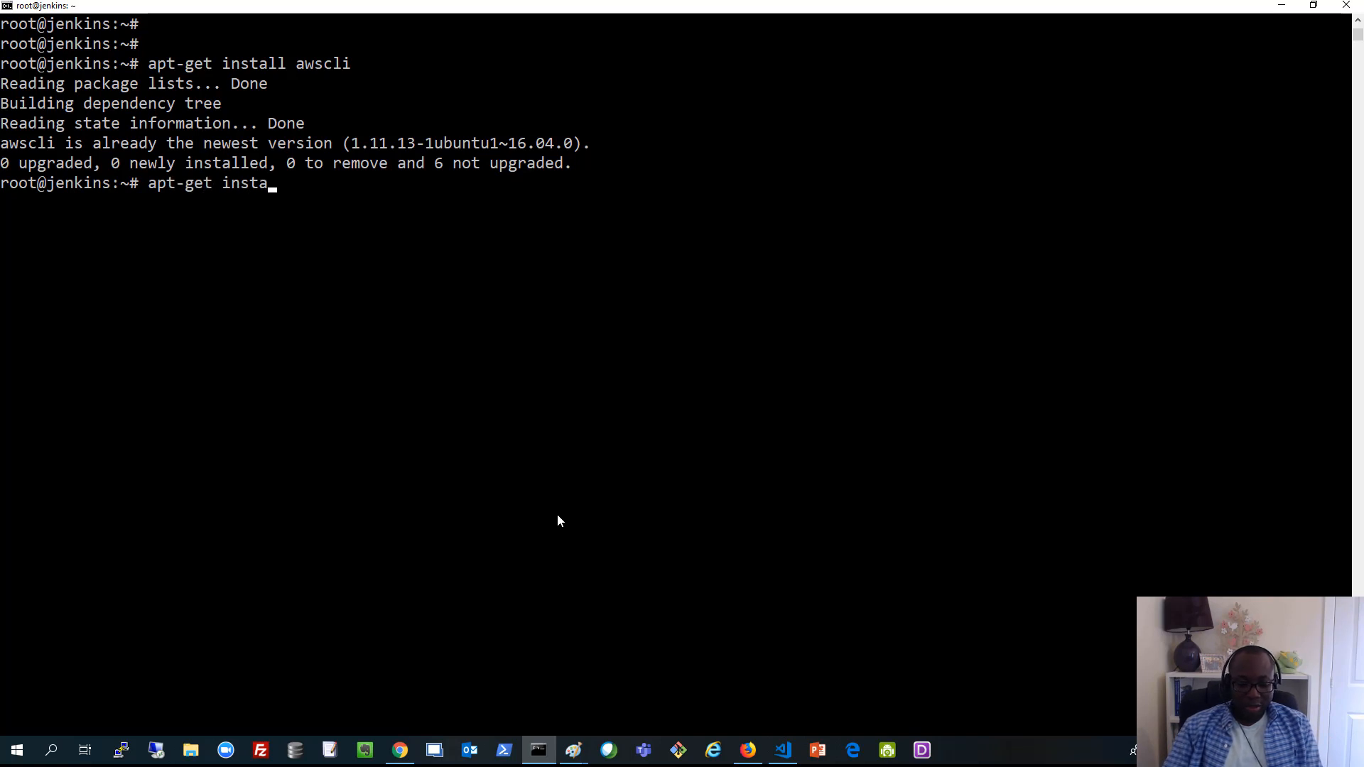
text(ll jq)
key(Return)
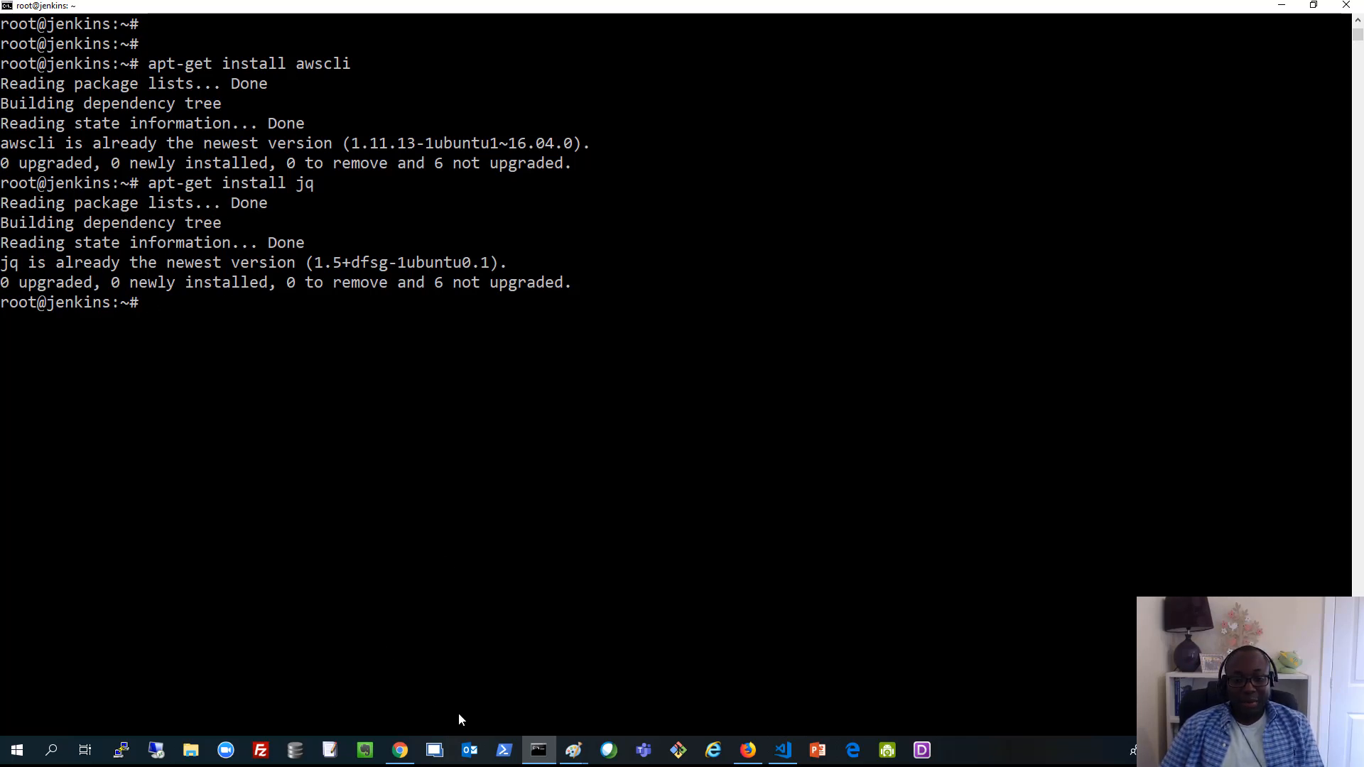
Highlight step 2 (creating AWS access keys) in the prerequisites window, then return to the diagram.
mouse_move(574, 750)
click(455, 689)
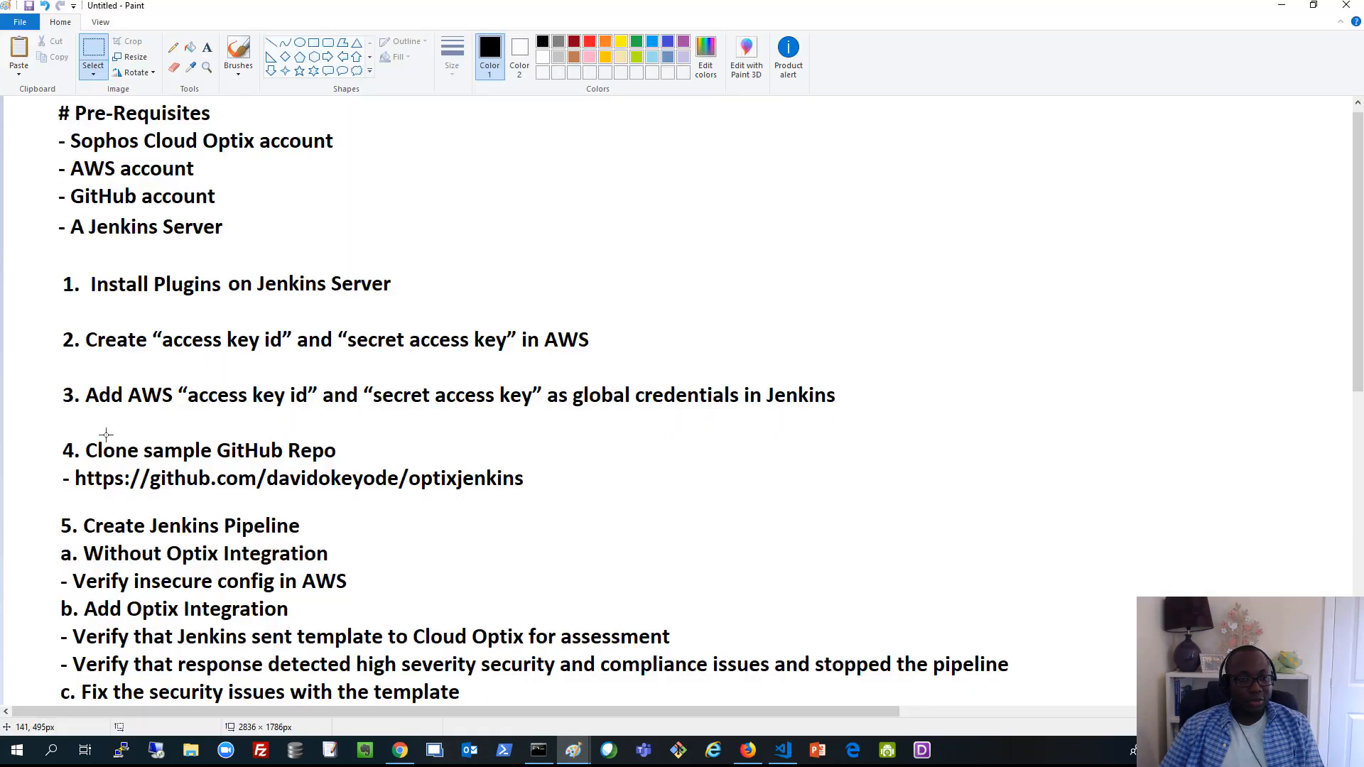
mouse_move(57, 326)
mouse_down()
mouse_move(224, 356)
mouse_move(597, 353)
mouse_up()
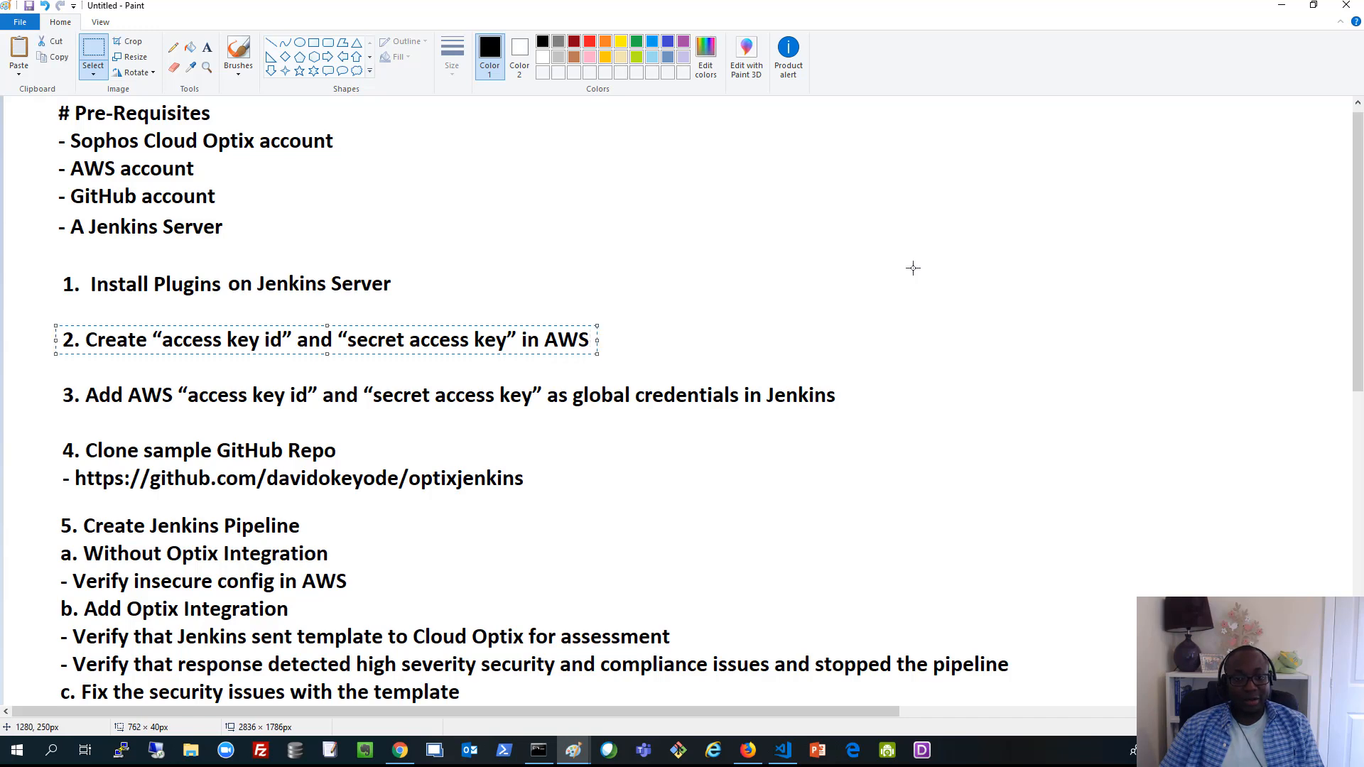
click(905, 260)
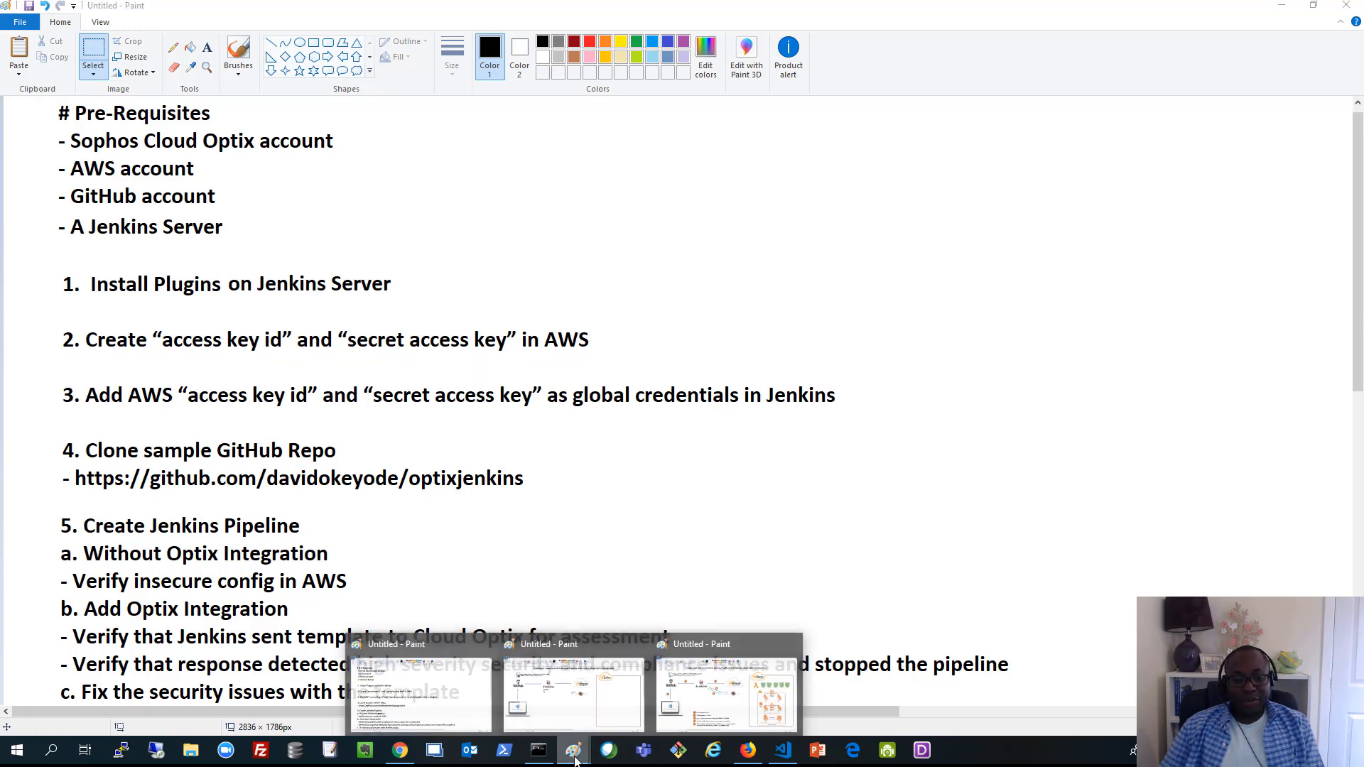
click(569, 683)
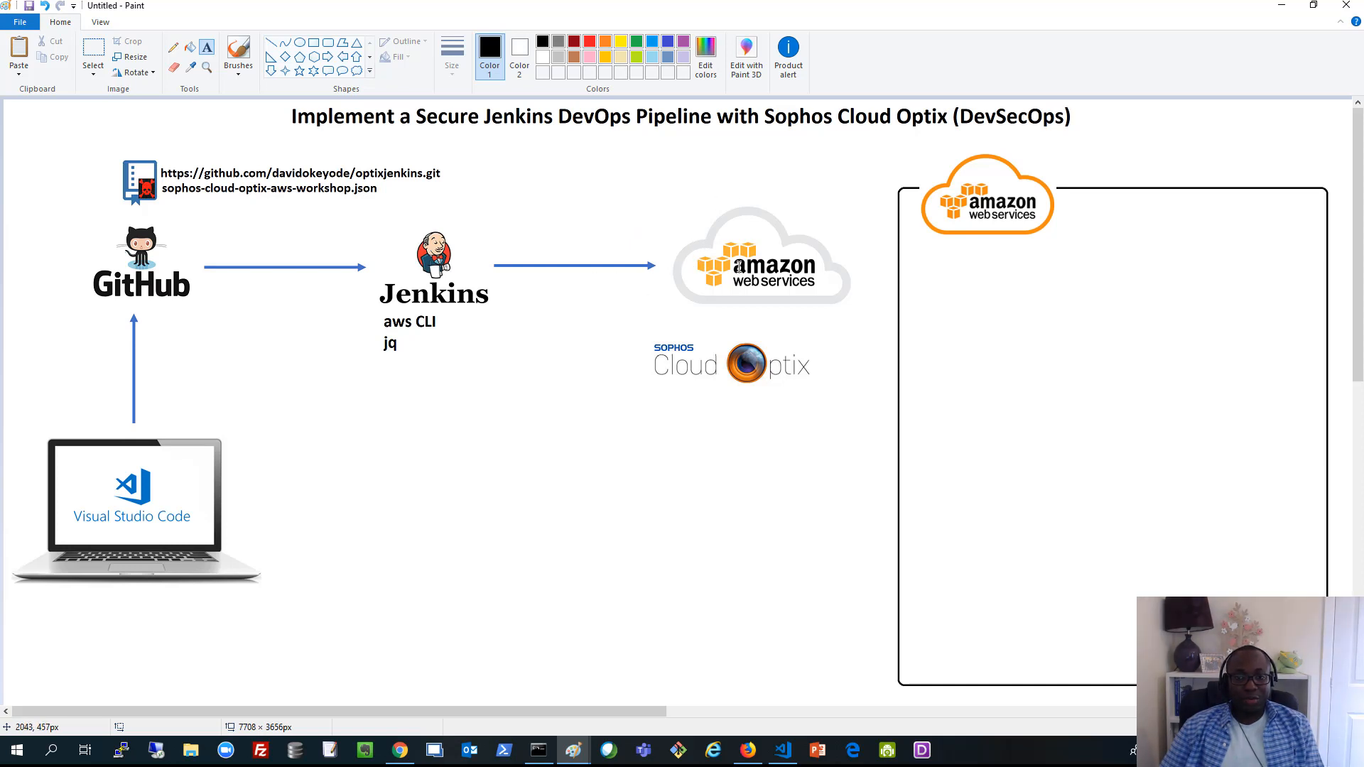
Sign in to the AWS root account with the saved password and the MFA code.
click(748, 749)
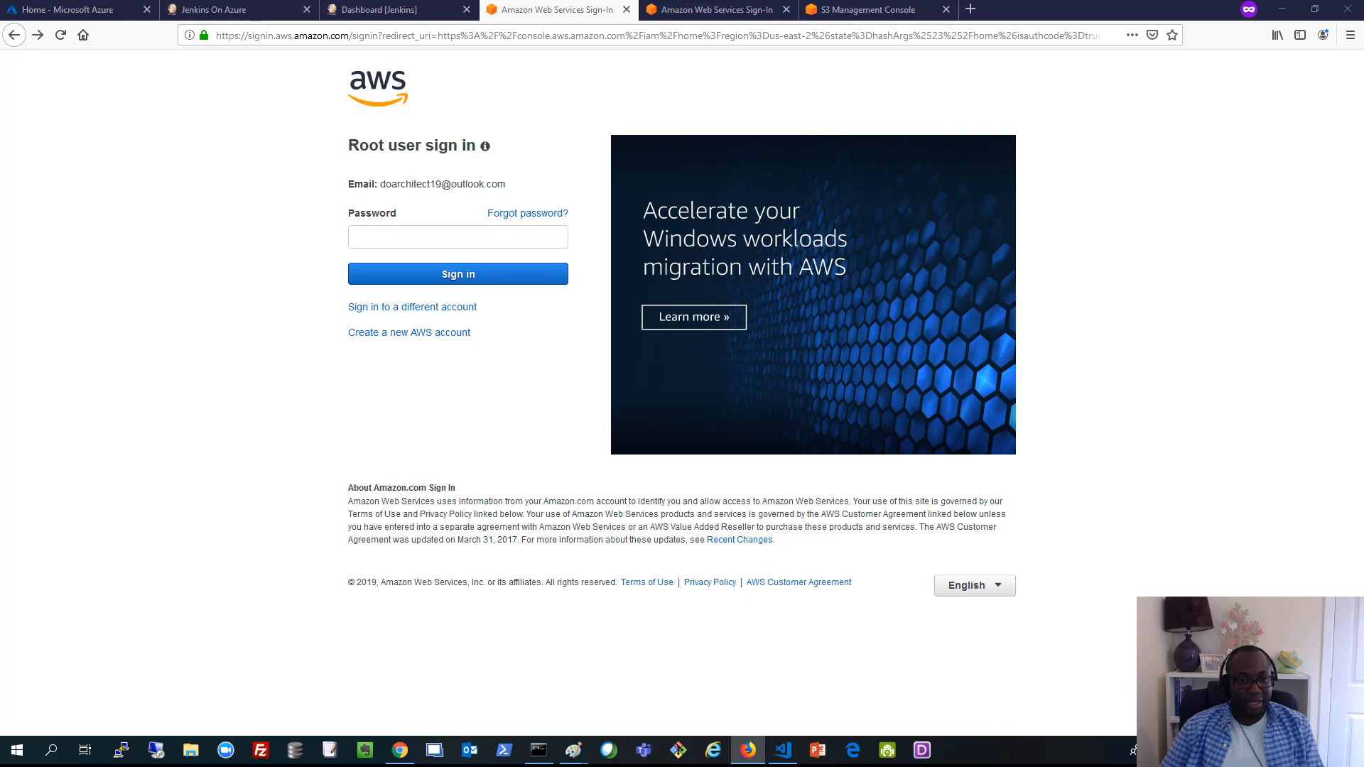
click(367, 239)
key(ctrl+v)
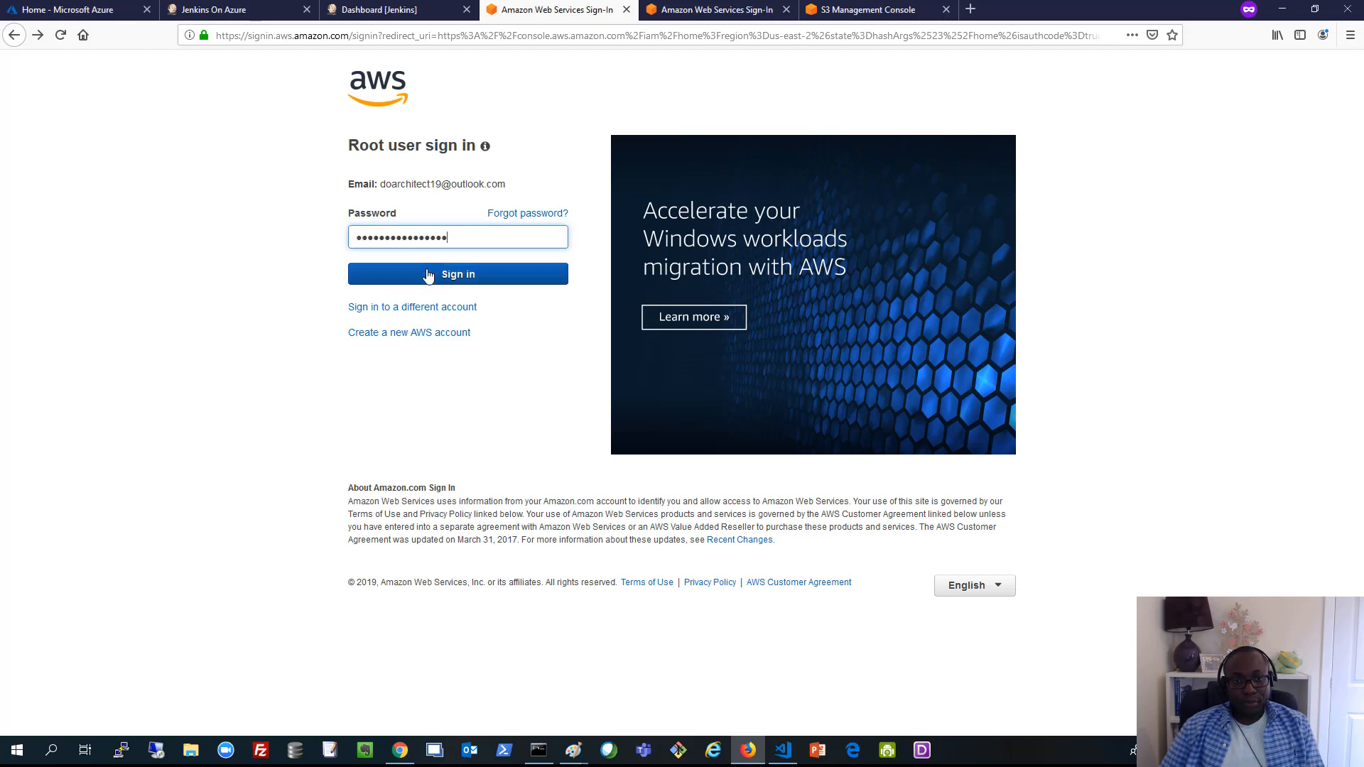
click(424, 267)
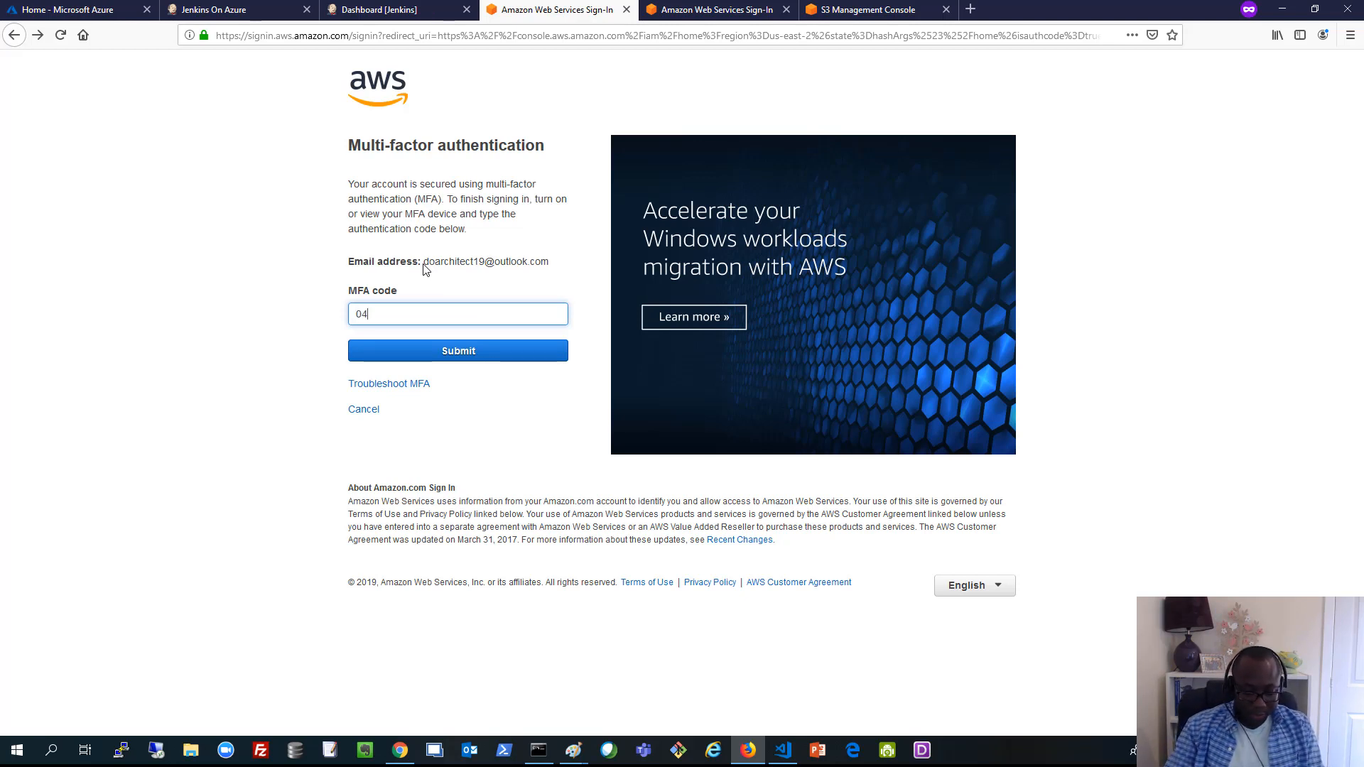
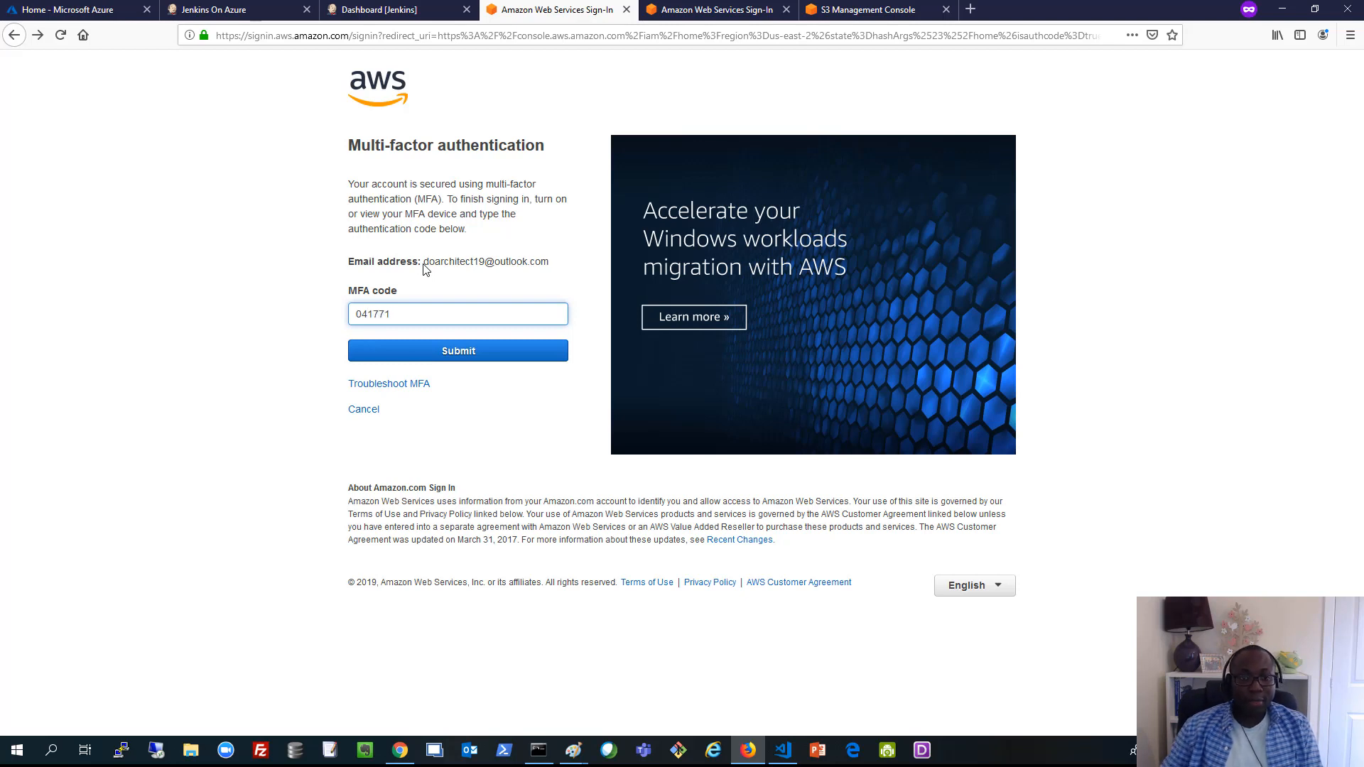
click(445, 351)
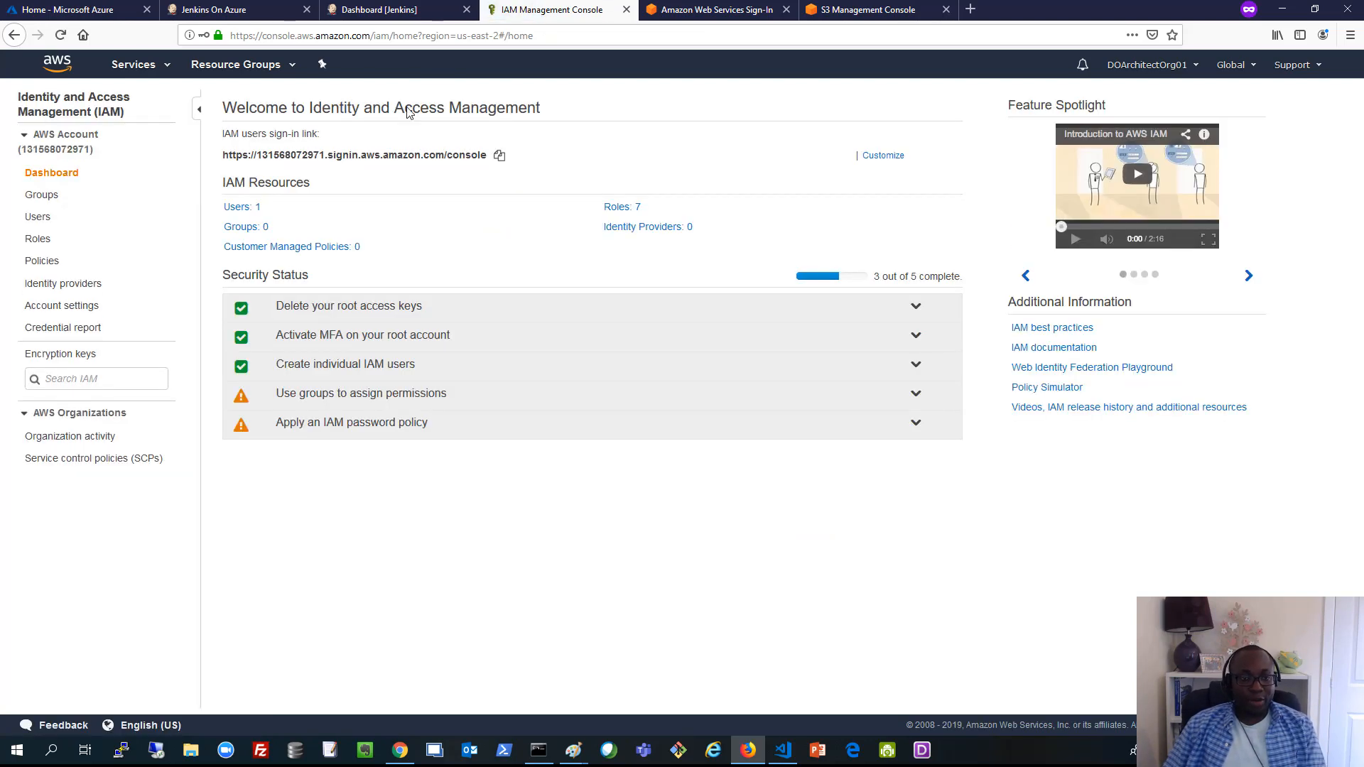
Go to IAM Users through the Services menu and start adding a new user.
click(154, 65)
click(49, 136)
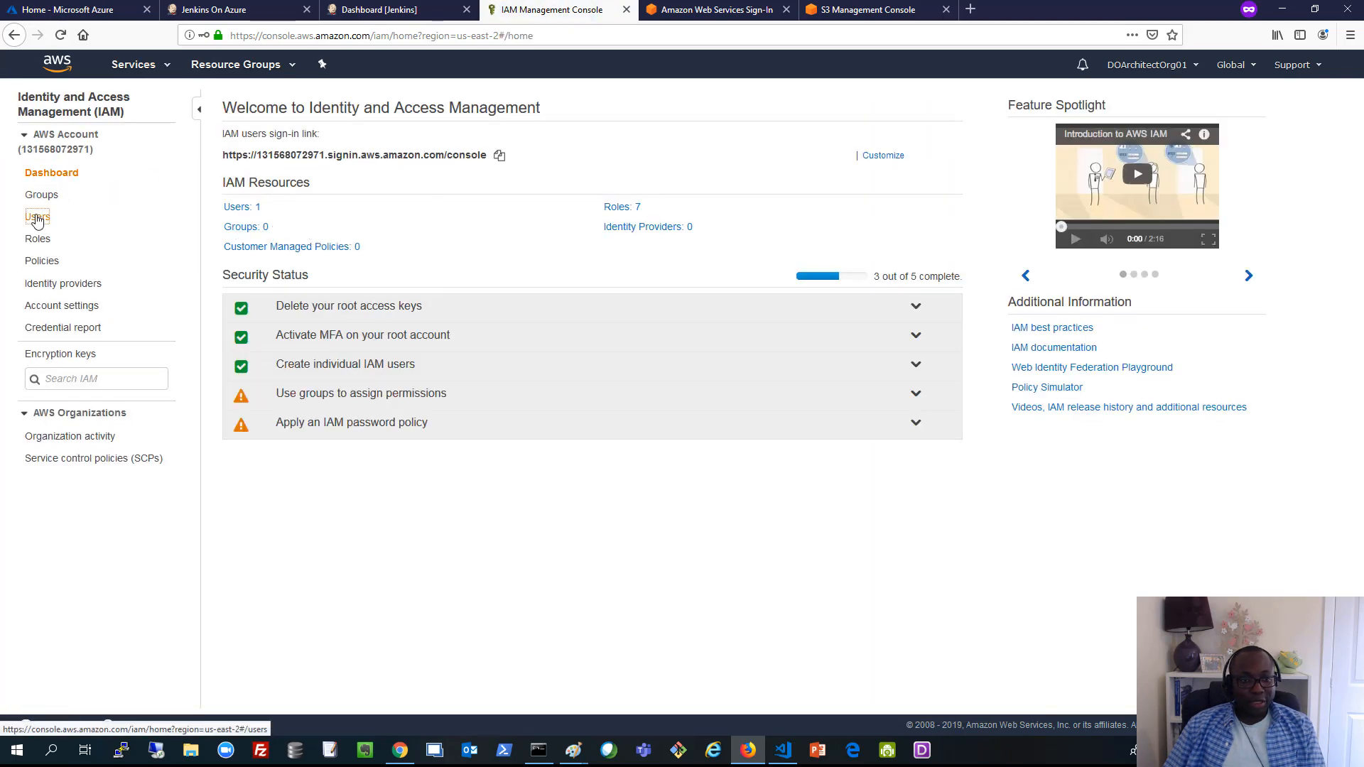
click(37, 218)
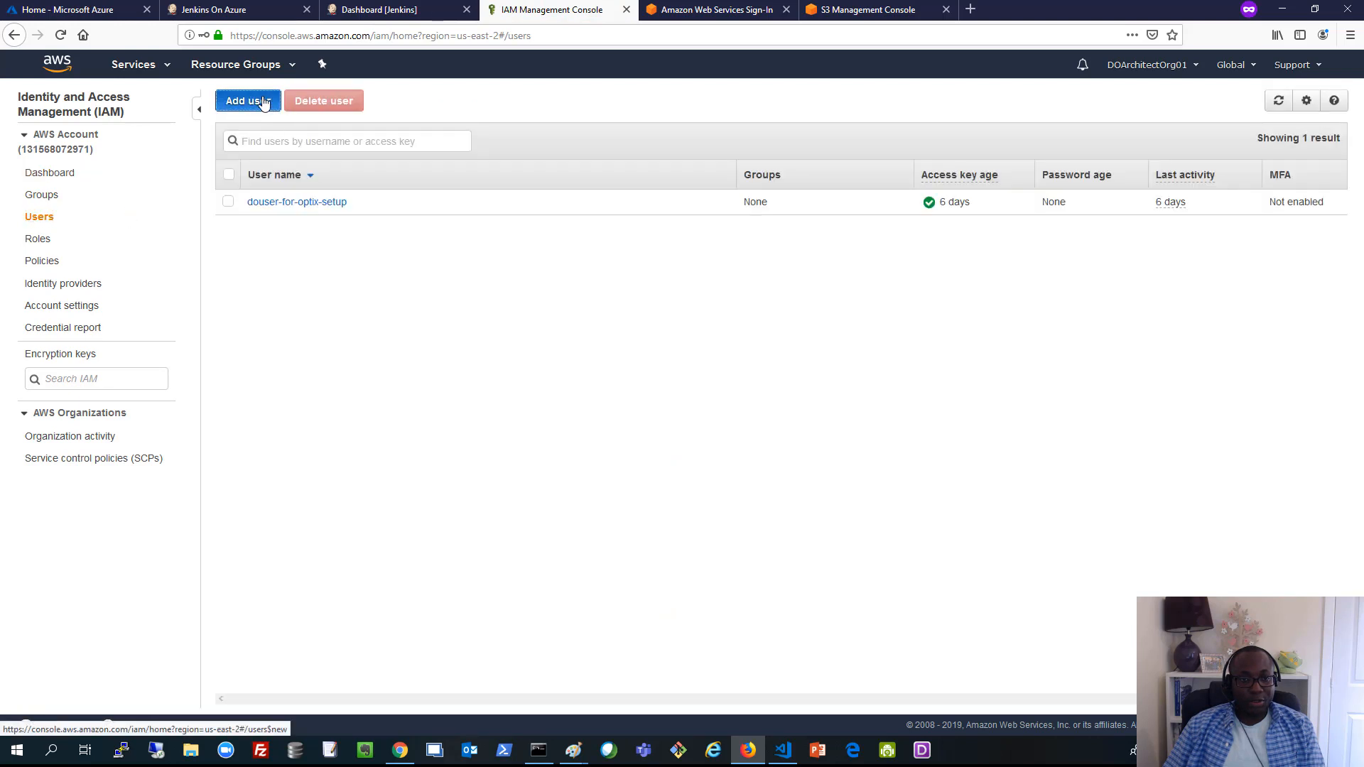
click(263, 101)
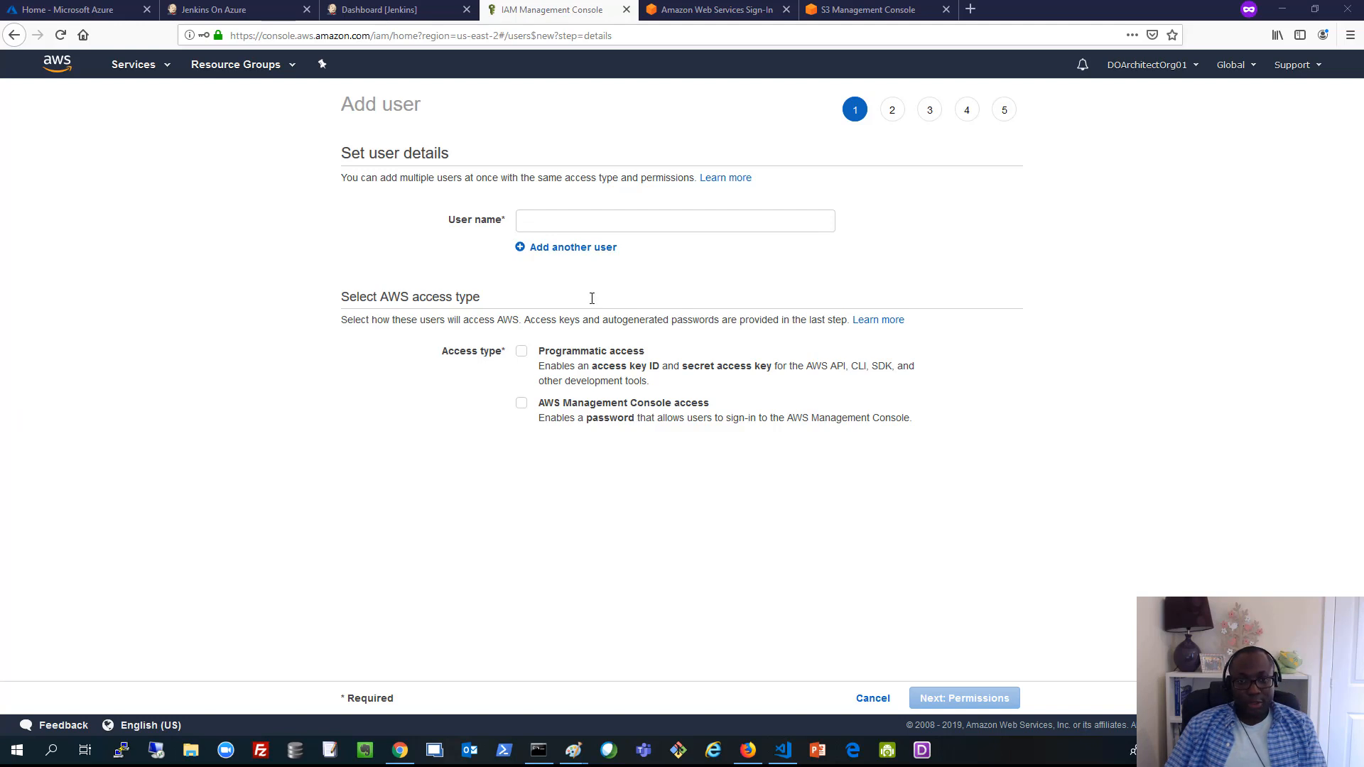
Name the new user jenkins-aws-cred and give it programmatic access.
click(596, 219)
text(jenkins-aws-cred)
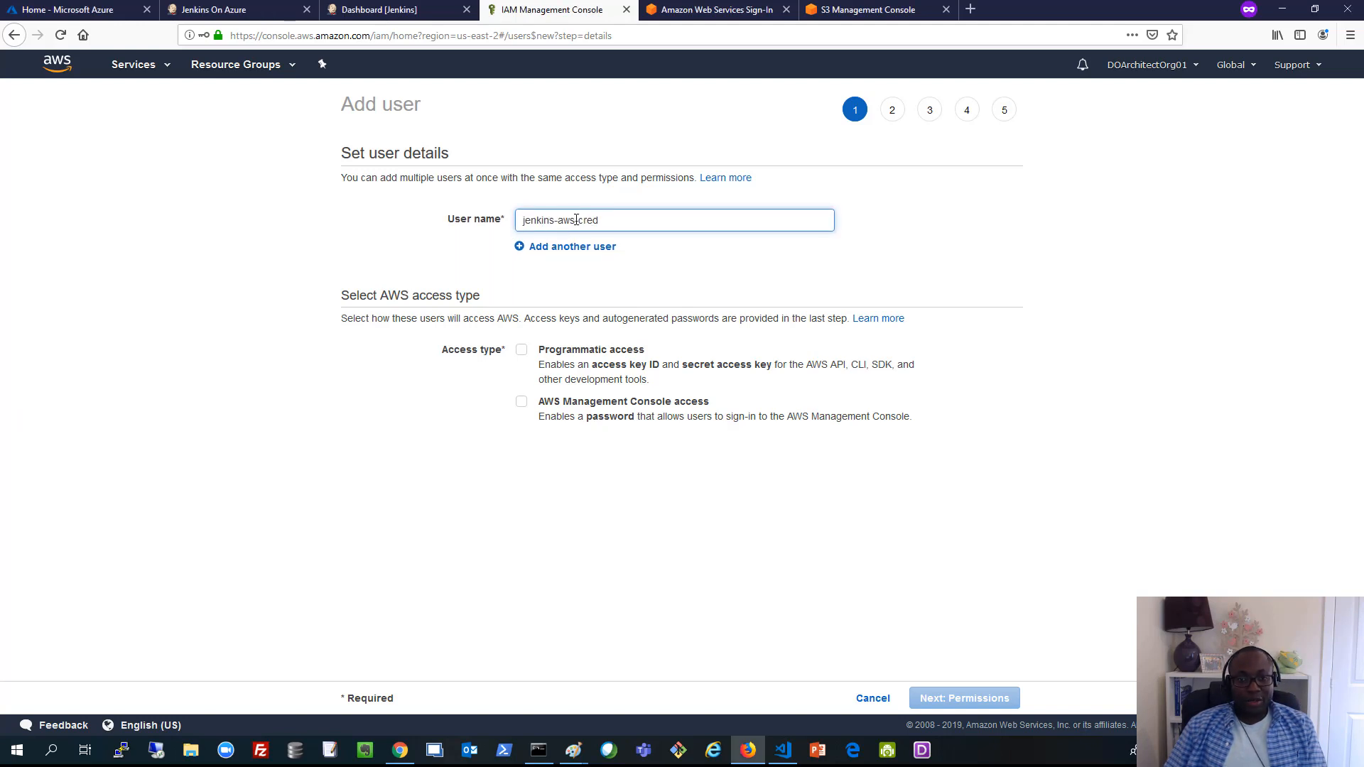
click(1350, 35)
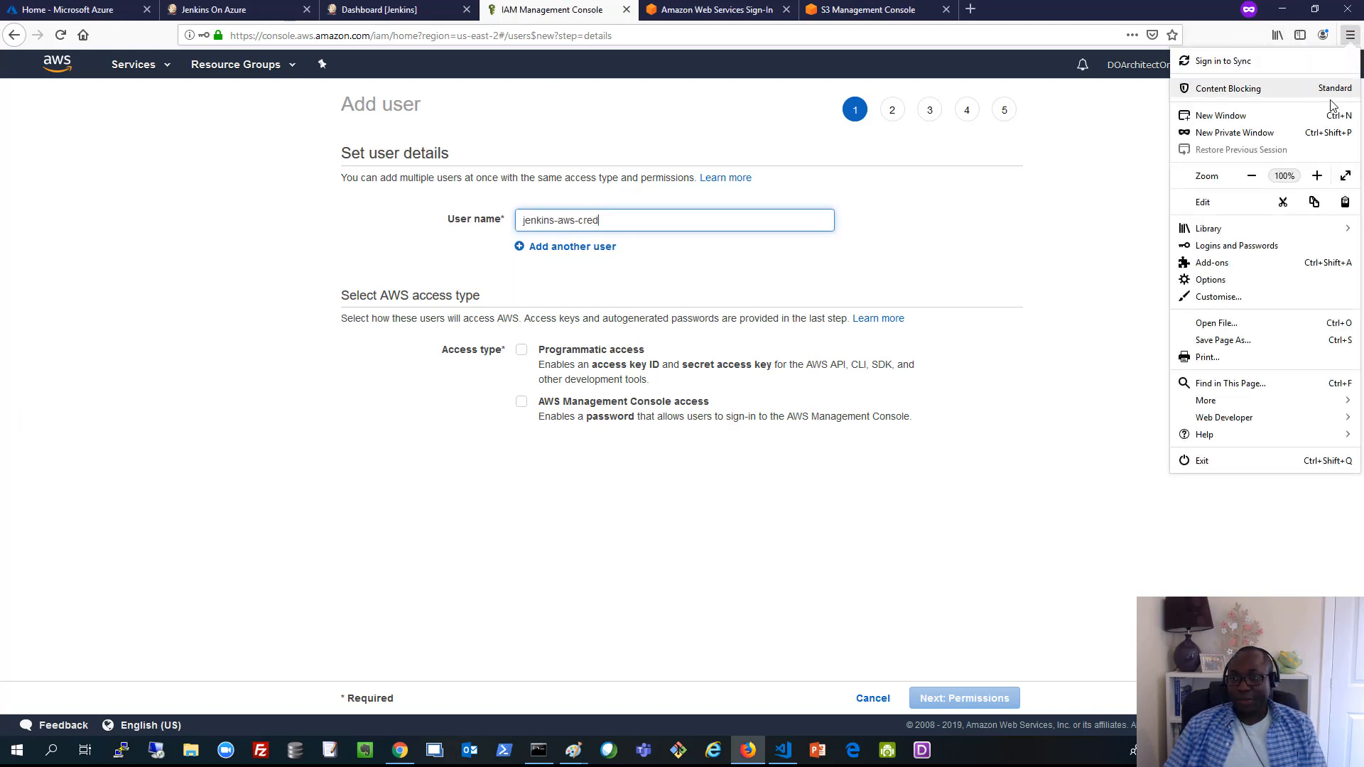
click(1317, 176)
click(1317, 176)
click(445, 391)
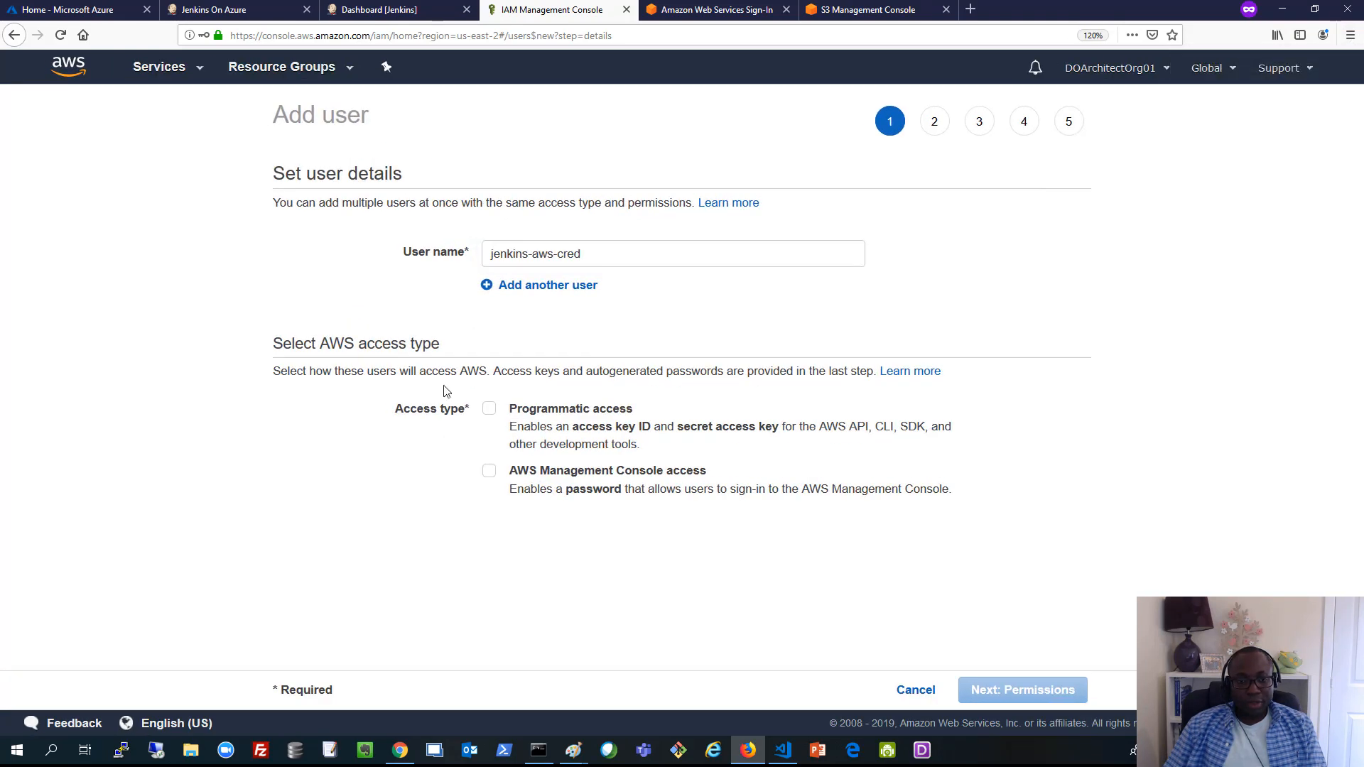
click(489, 411)
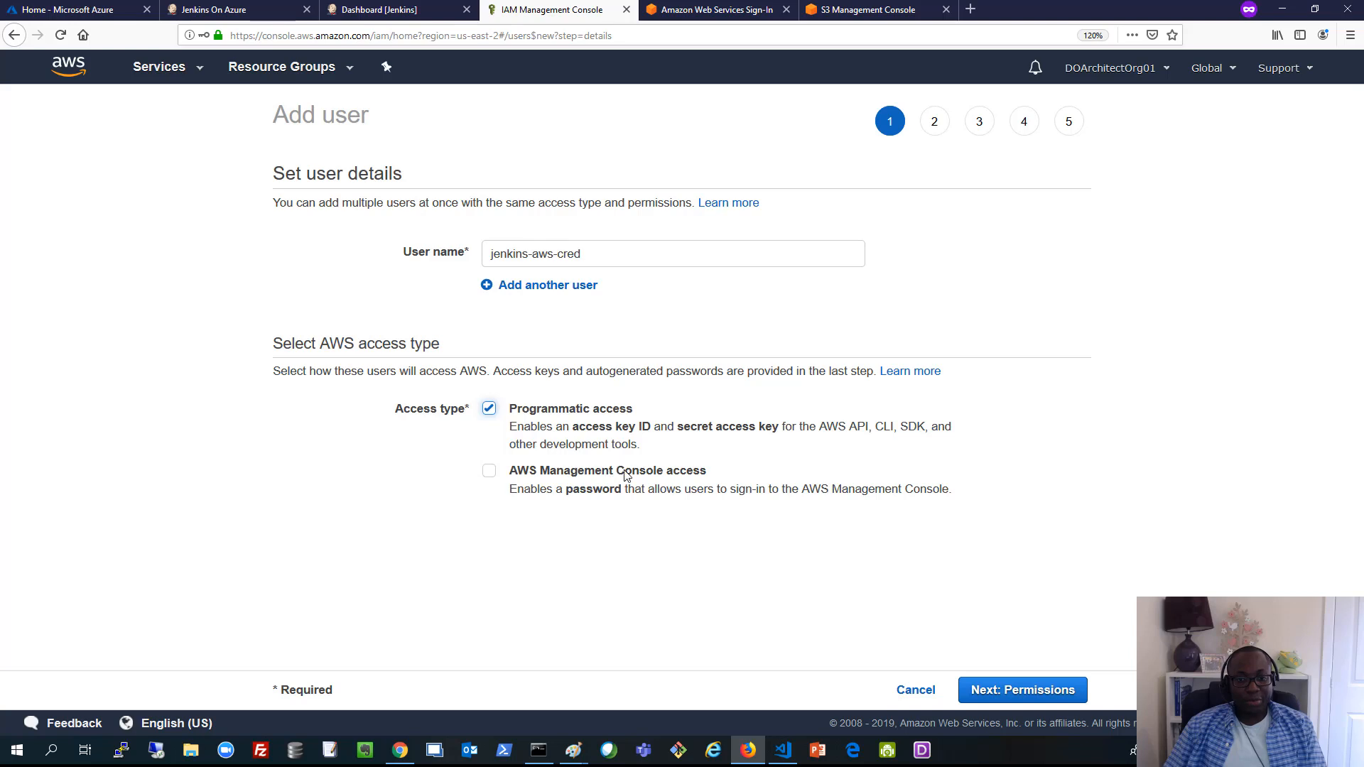
click(984, 690)
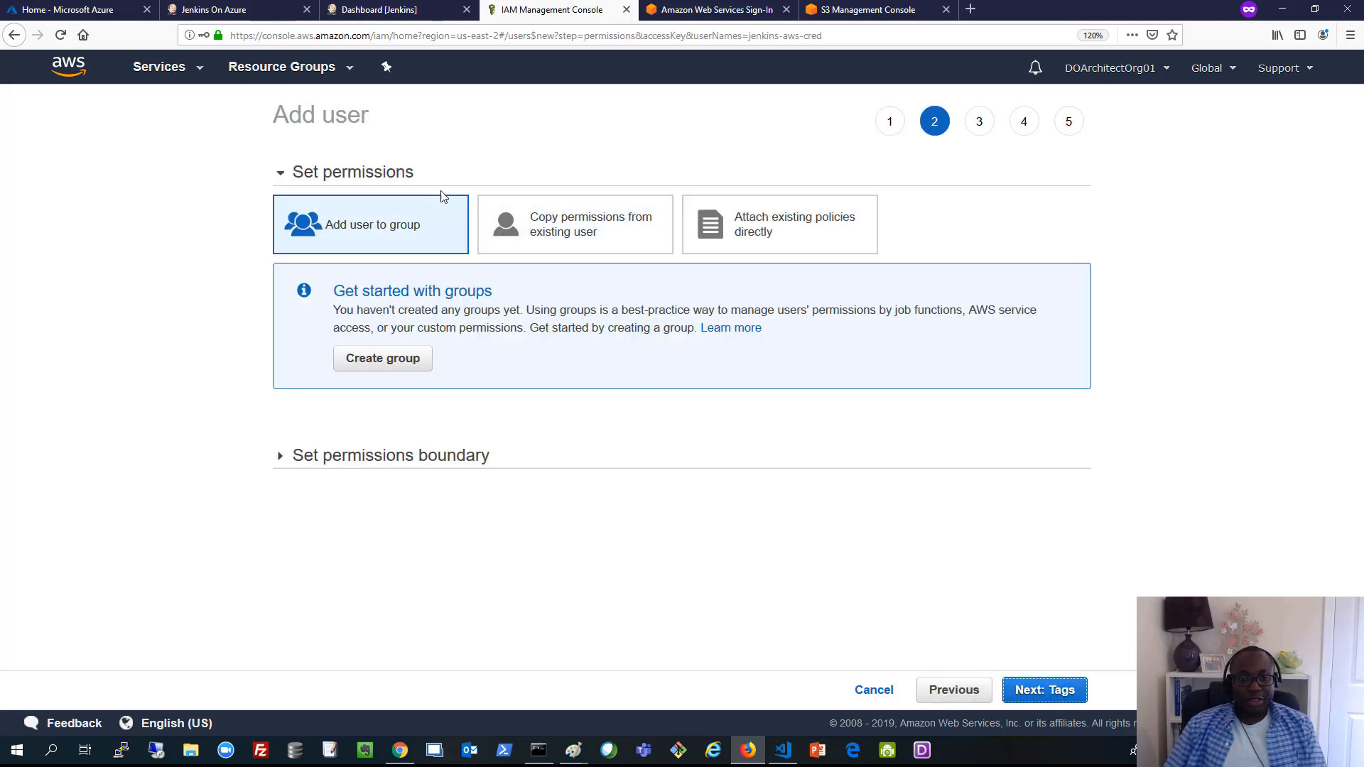
Attach the existing AdministratorAccess policy directly to the user.
click(798, 234)
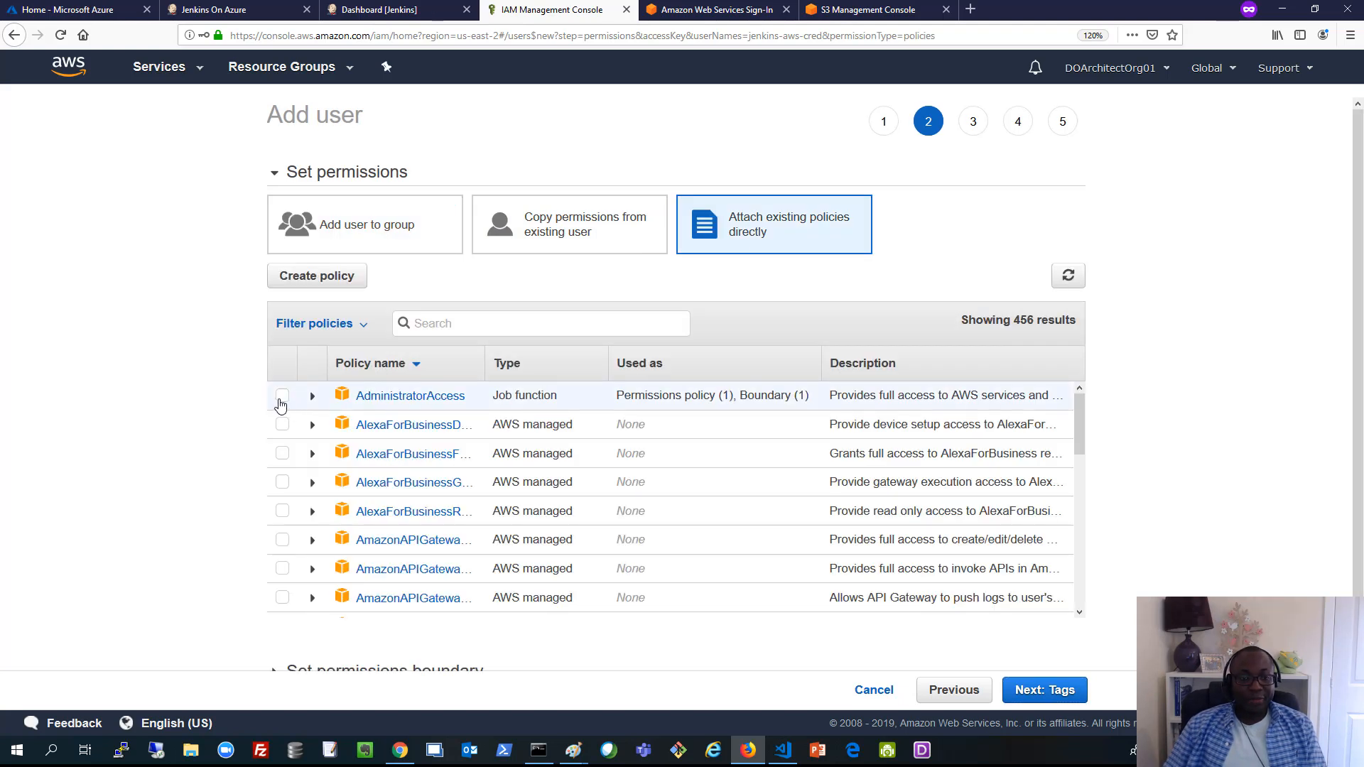
click(282, 398)
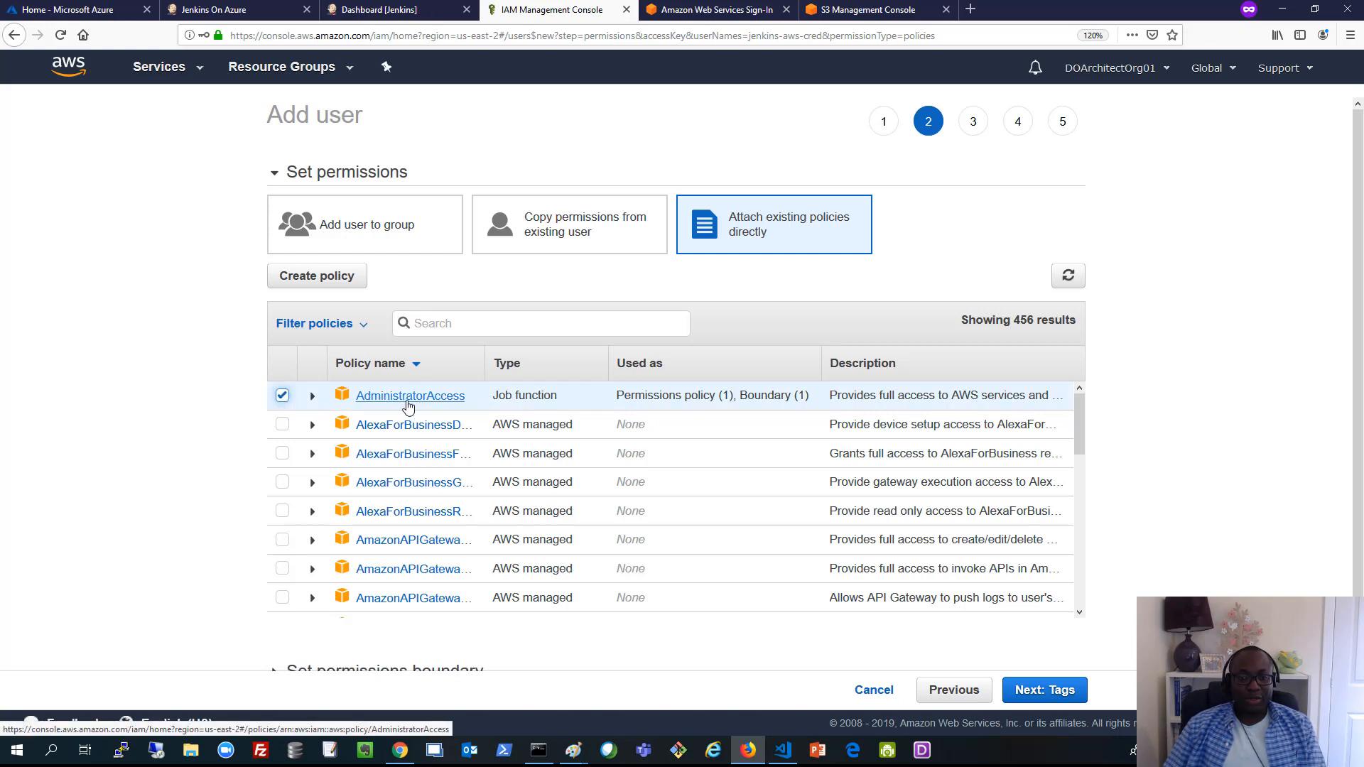
click(1036, 695)
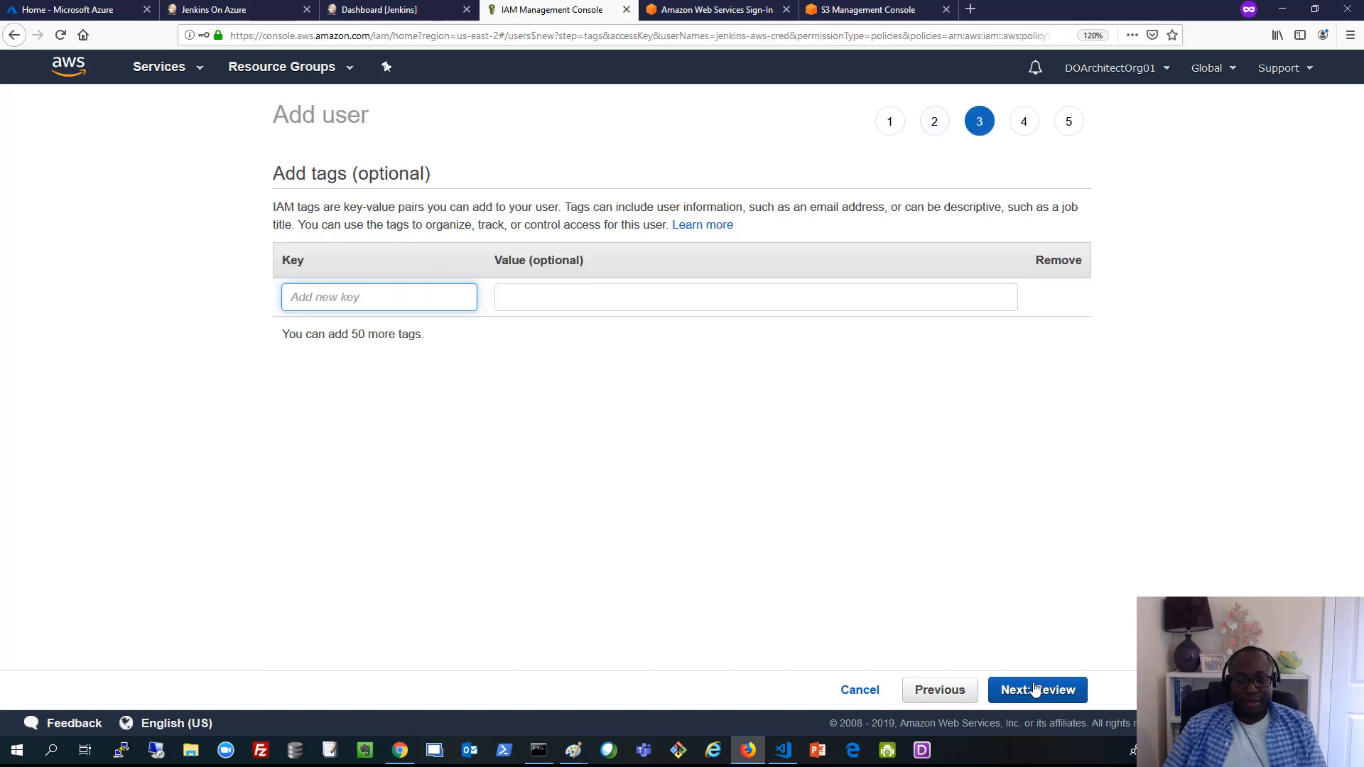
Review the summary and create the jenkins-aws-cred user to generate its access key.
click(1035, 690)
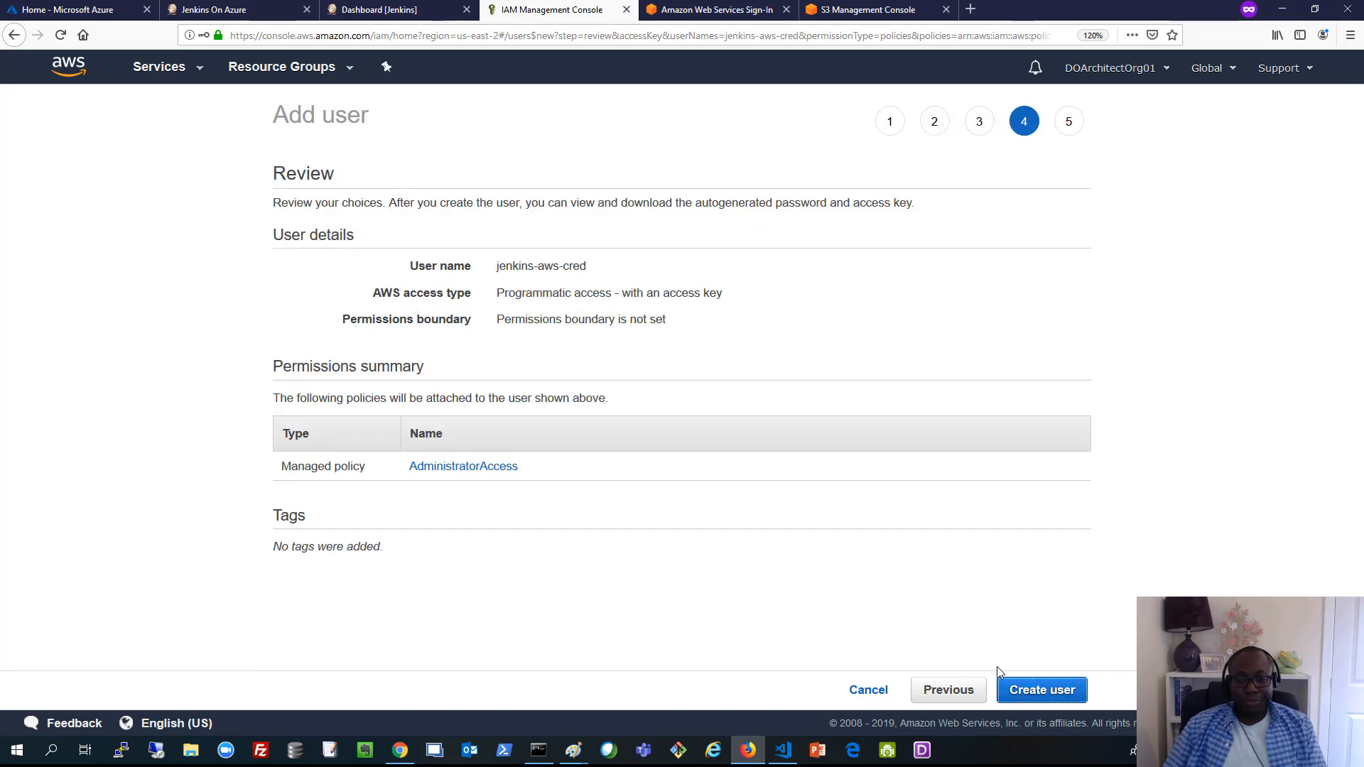
click(1045, 699)
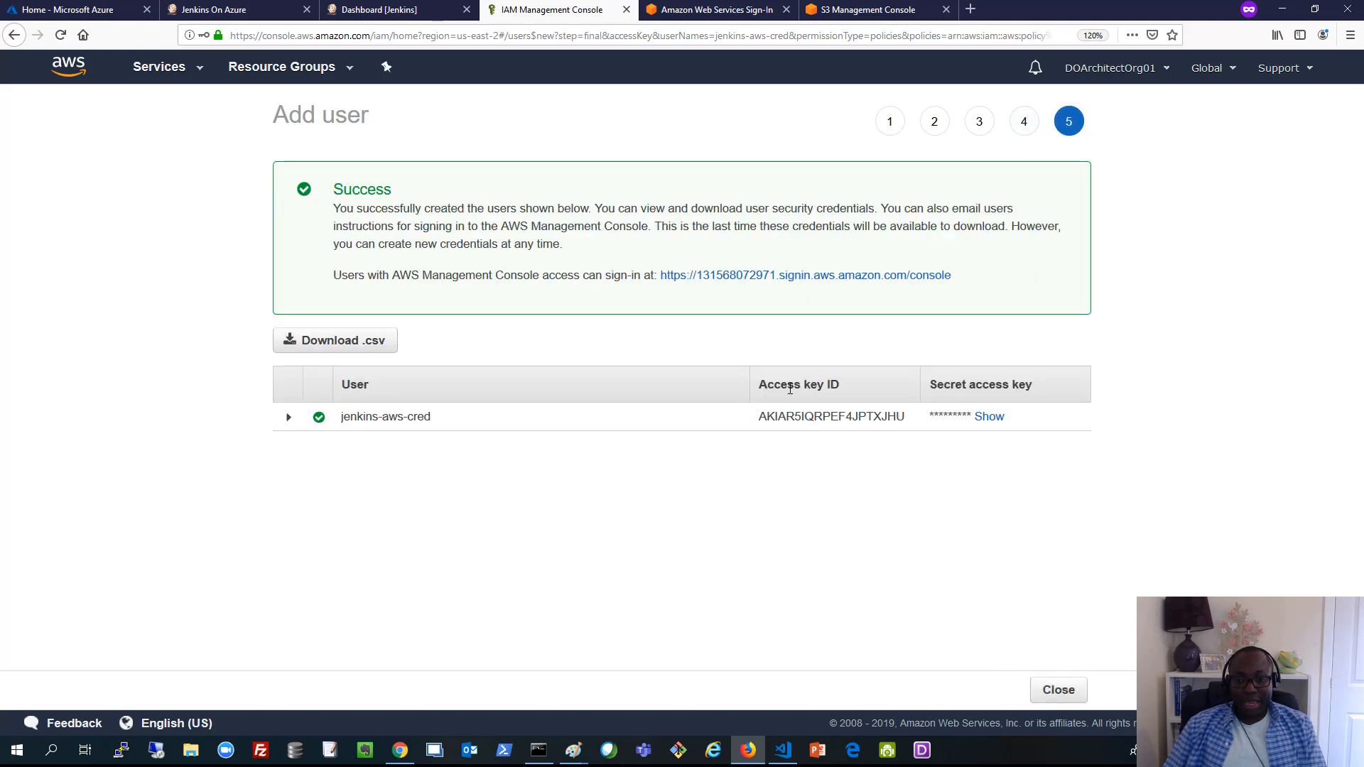
Copy the new user's access key ID.
drag(906, 422, 823, 424)
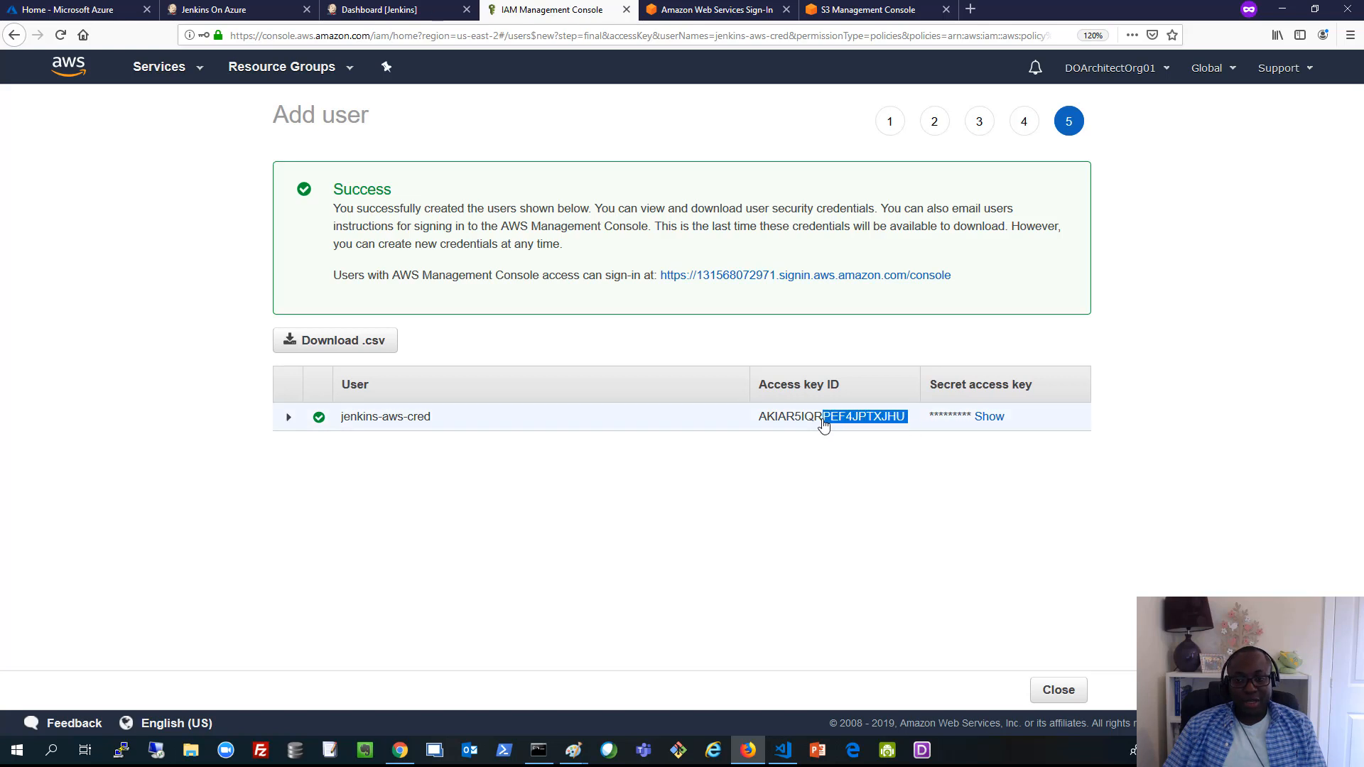
double_click(899, 423)
right_click(834, 419)
click(859, 430)
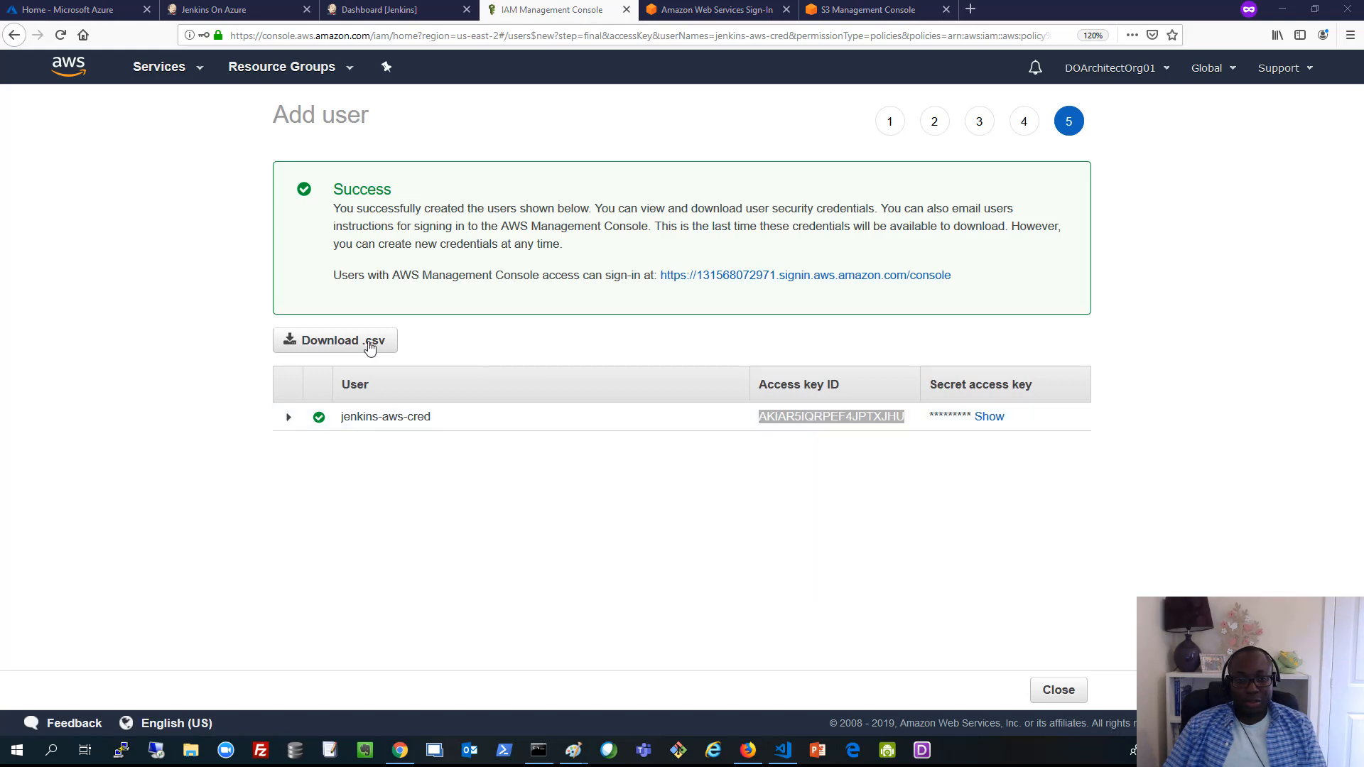
Save the credentials as a .csv file and move the browser aside to reveal the diagram.
click(318, 347)
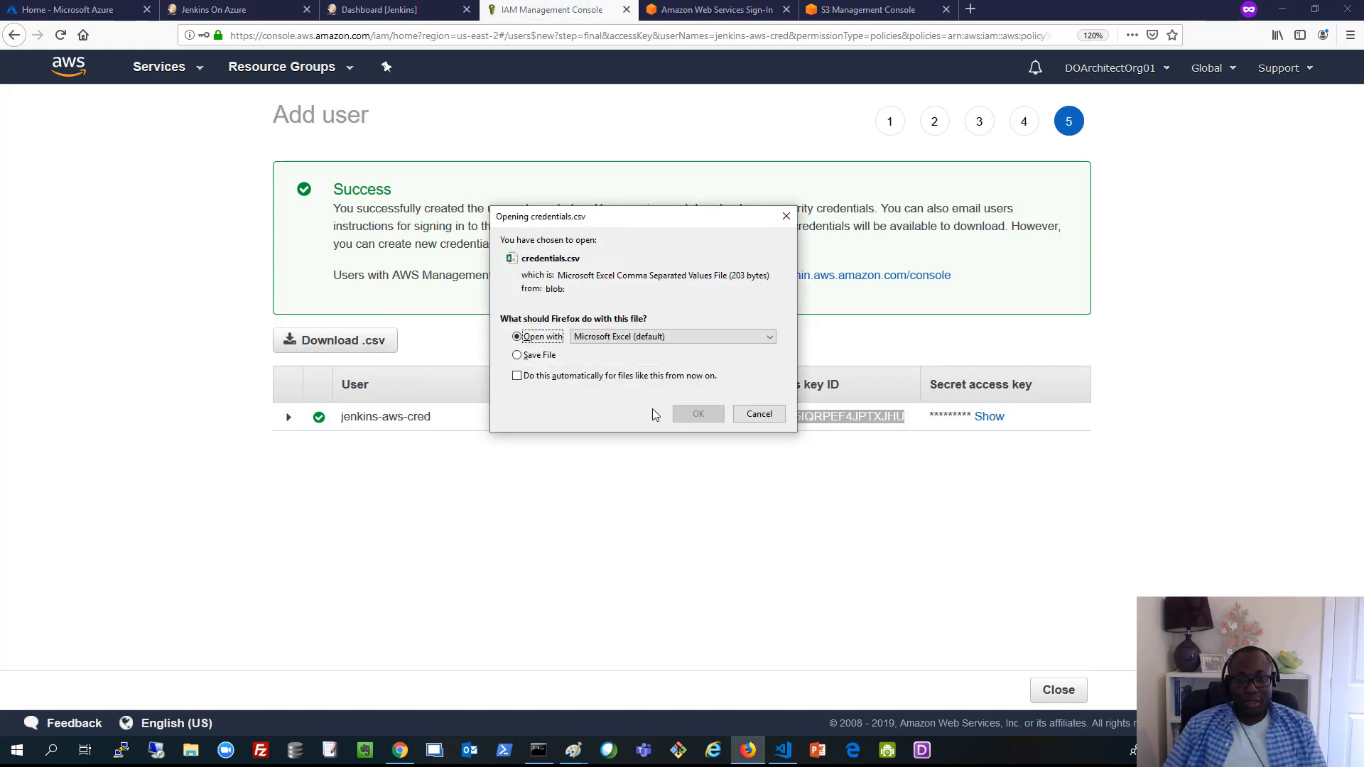
click(545, 356)
click(684, 416)
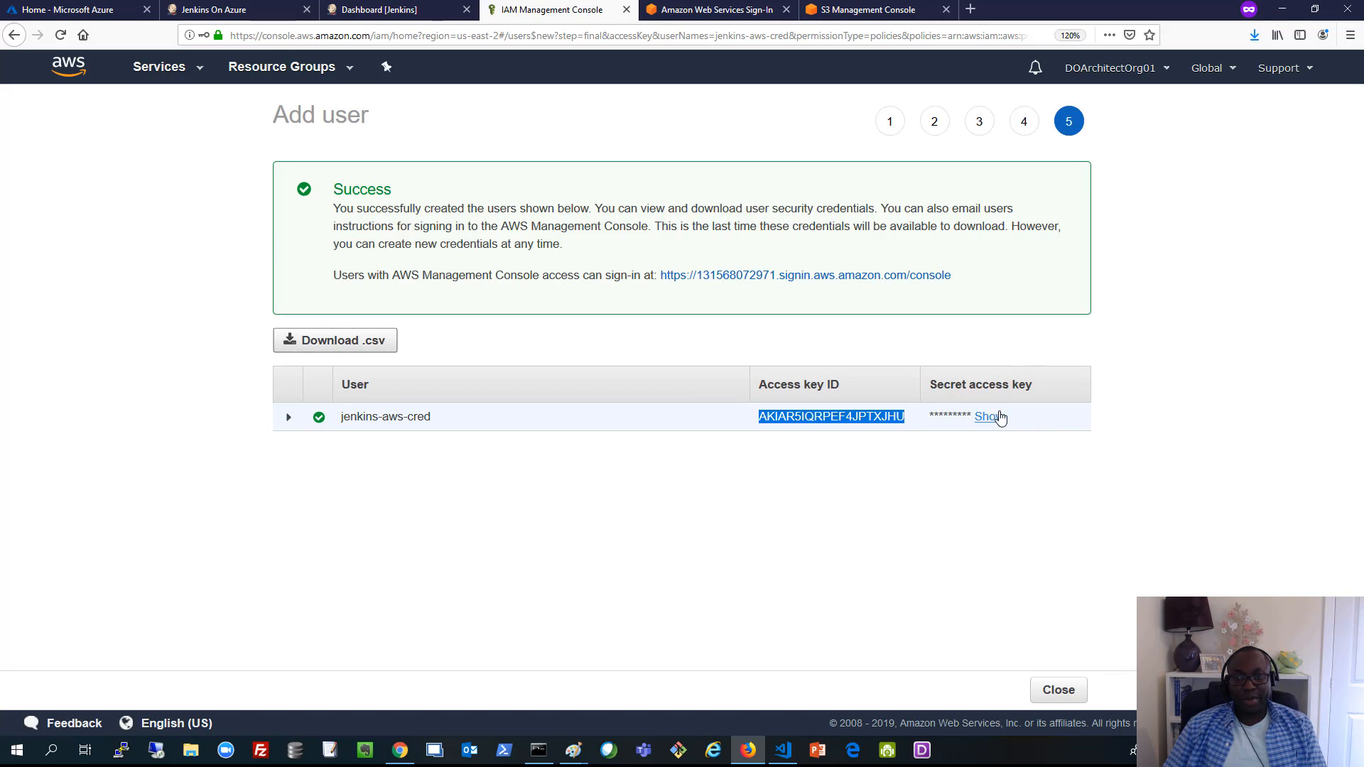
drag(1017, 10, 0, 398)
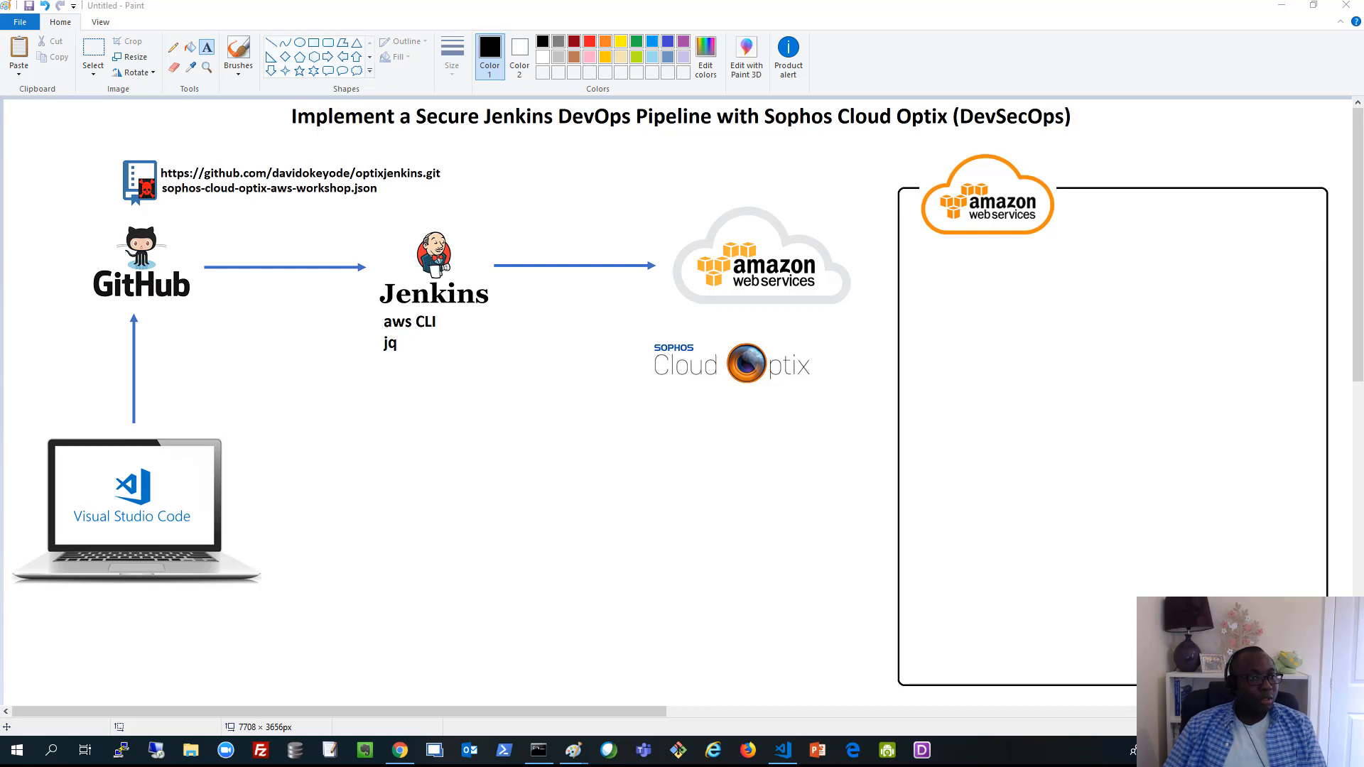
Restore Firefox to full screen, showing the IAM Users list with 2 users.
mouse_move(0, 391)
mouse_down()
mouse_move(886, 3)
mouse_move(923, 0)
mouse_up()
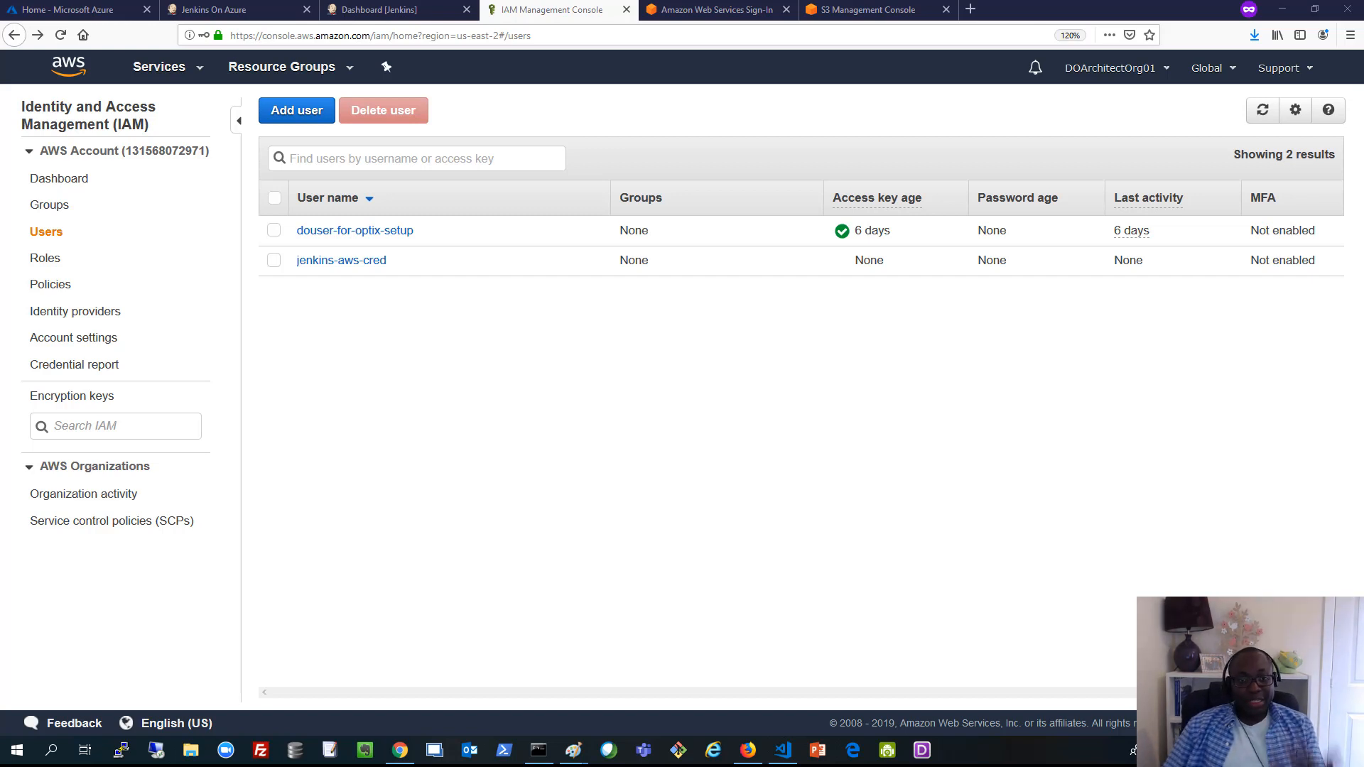
Look over the prerequisites list in its Paint window, then hide that window.
mouse_move(574, 756)
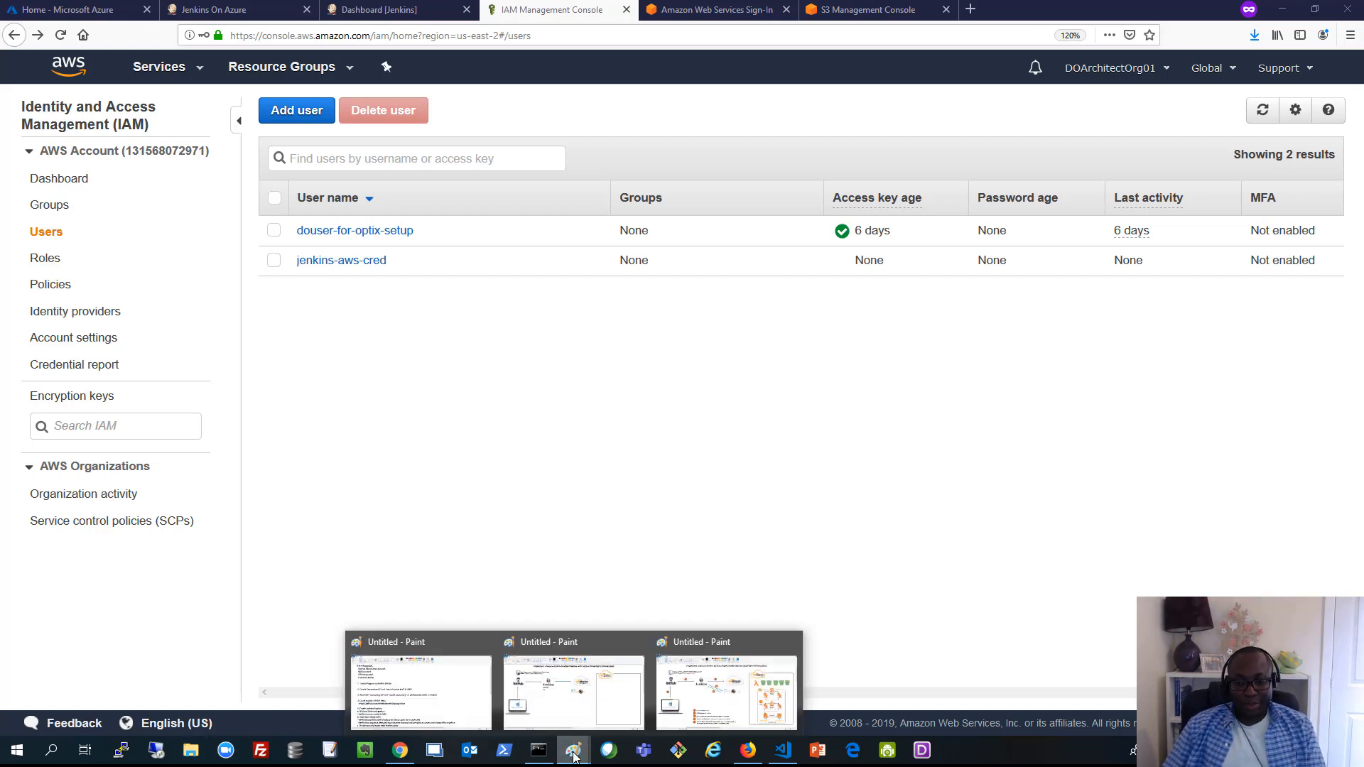
click(419, 689)
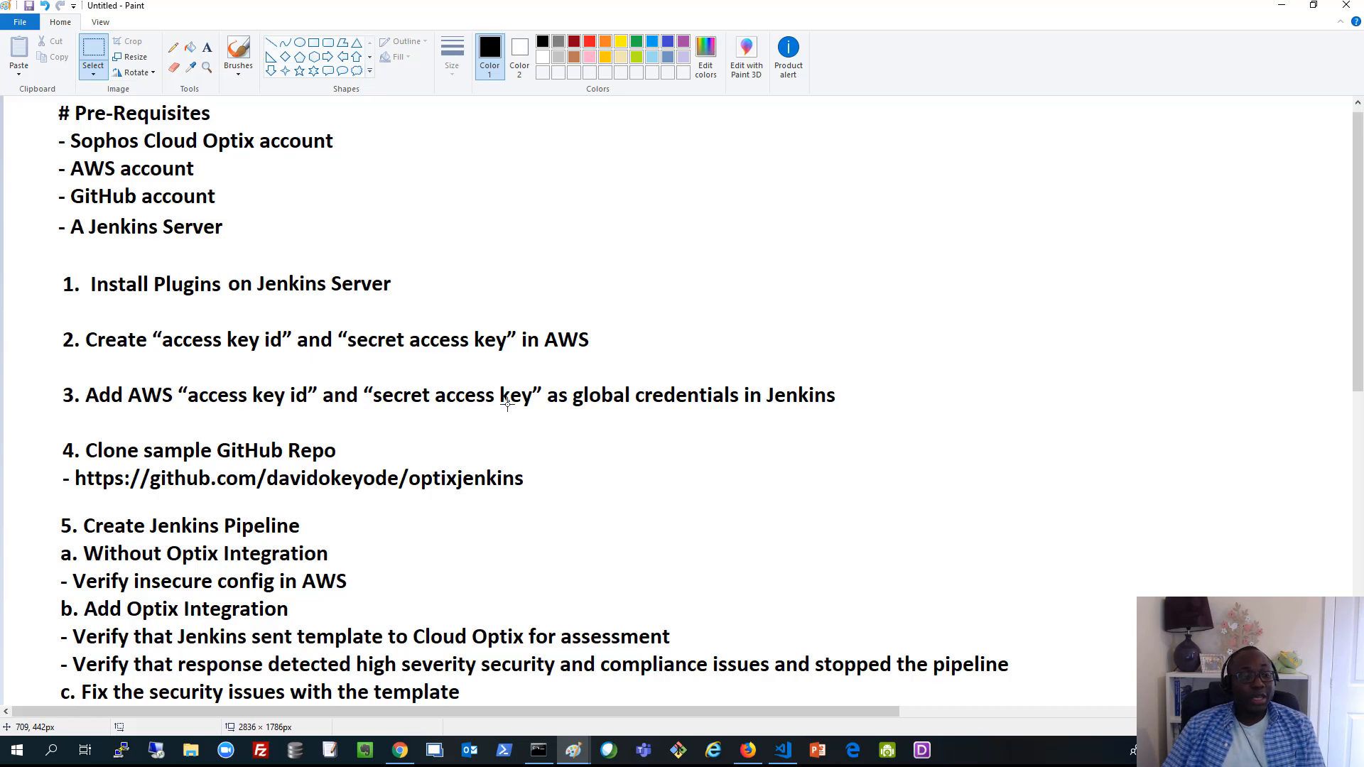
click(1302, 8)
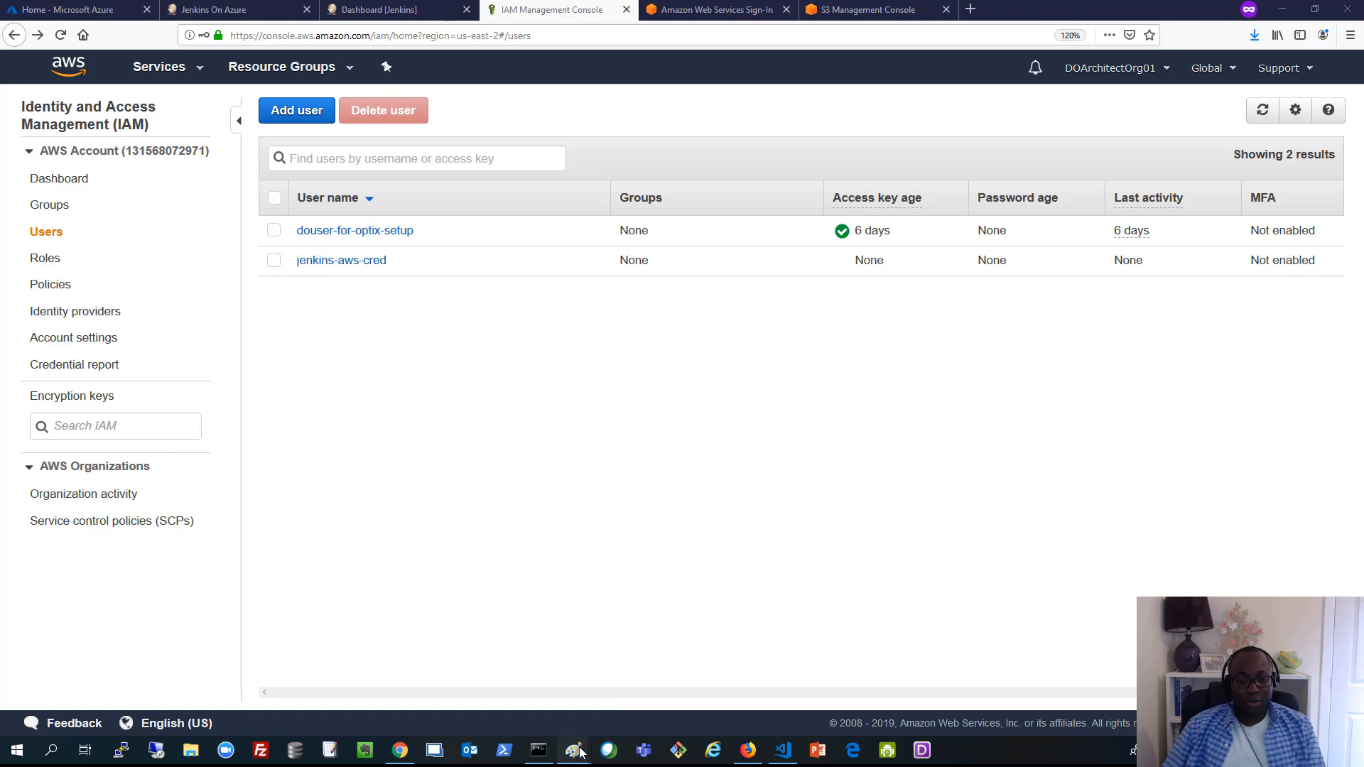
View the pipeline diagram in Paint, then return to the Jenkins On Azure browser tab.
mouse_move(574, 751)
click(527, 678)
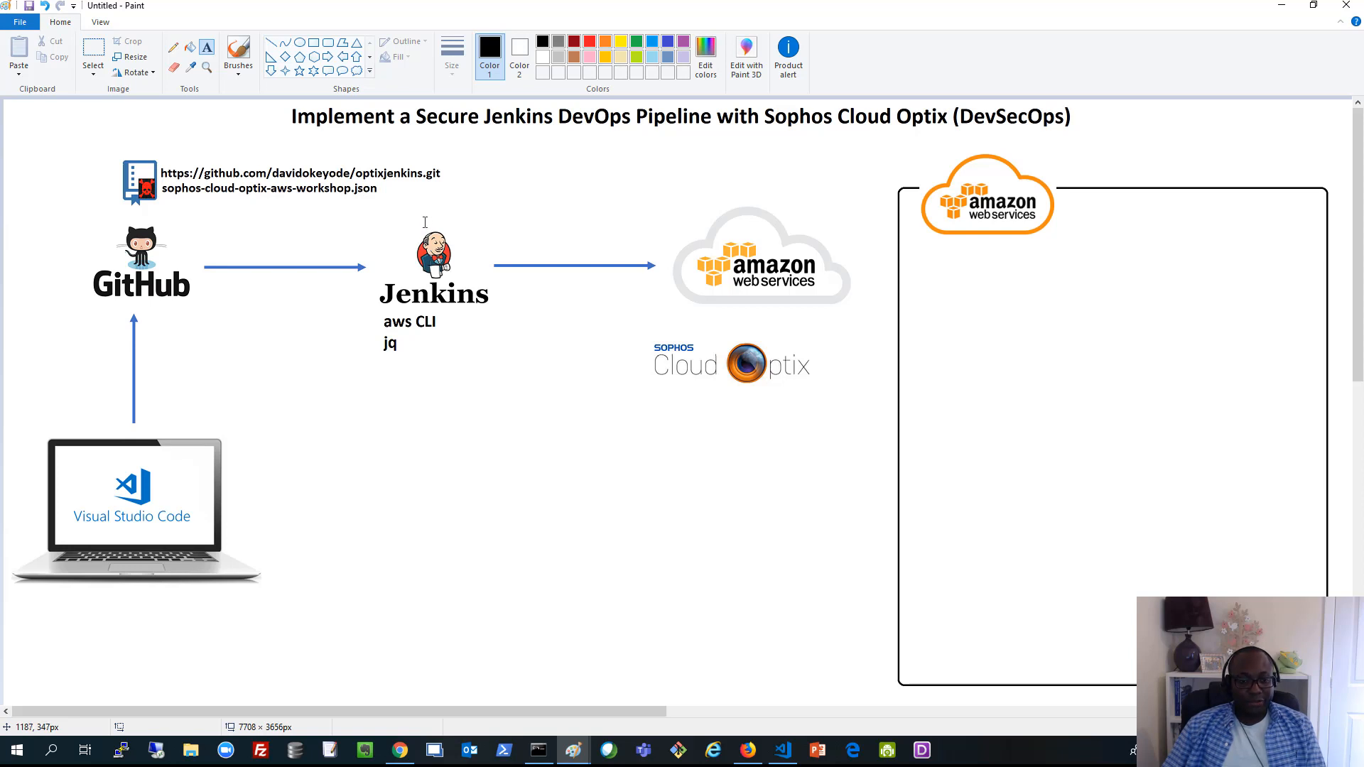
click(748, 752)
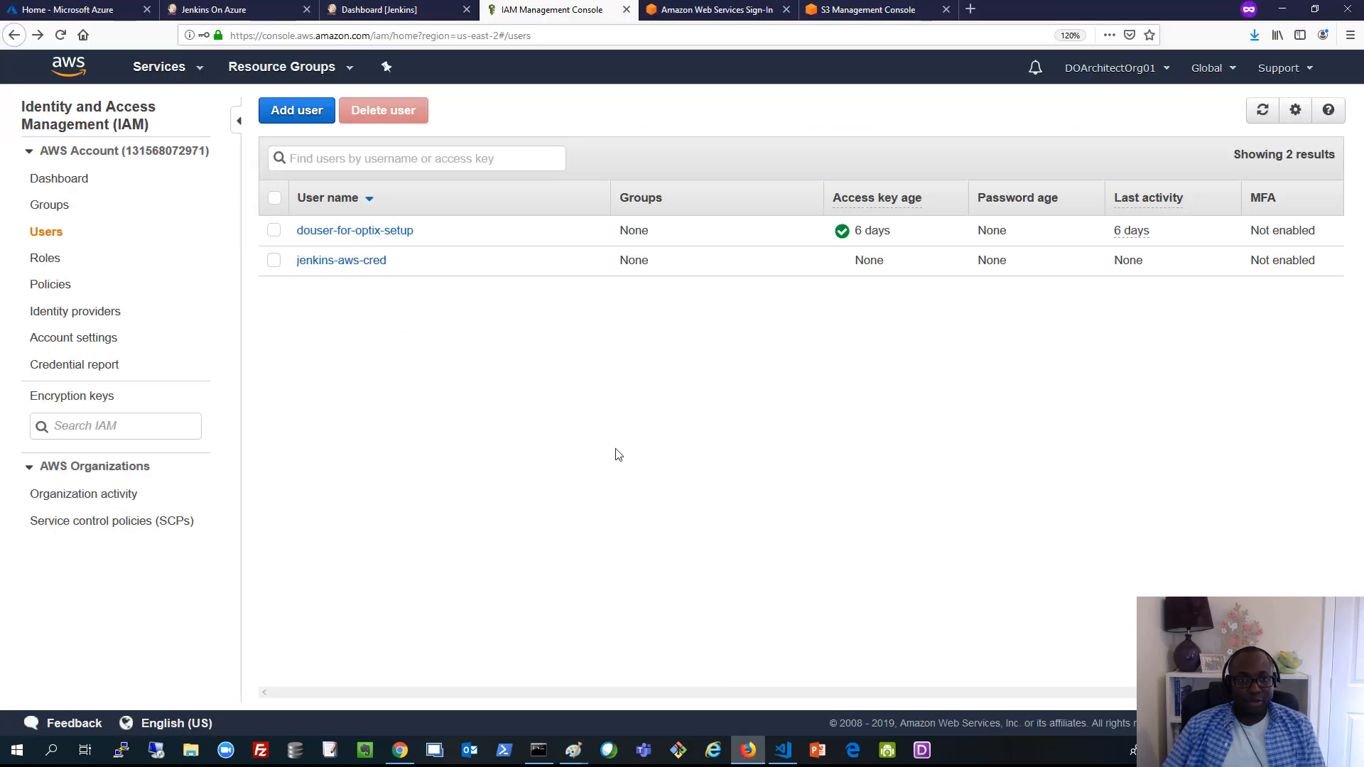
click(277, 6)
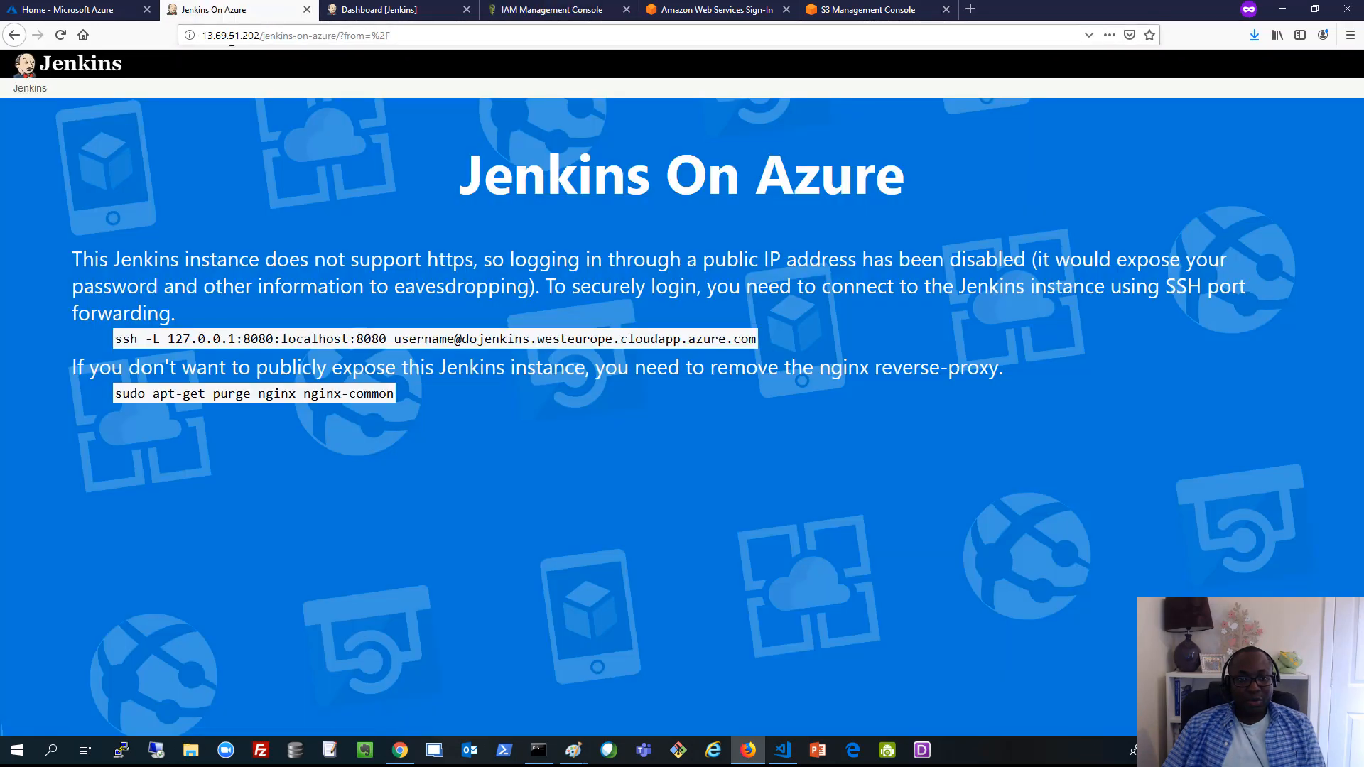
Switch to the Jenkins dashboard tab, reload it and go to the sign-in page.
click(378, 7)
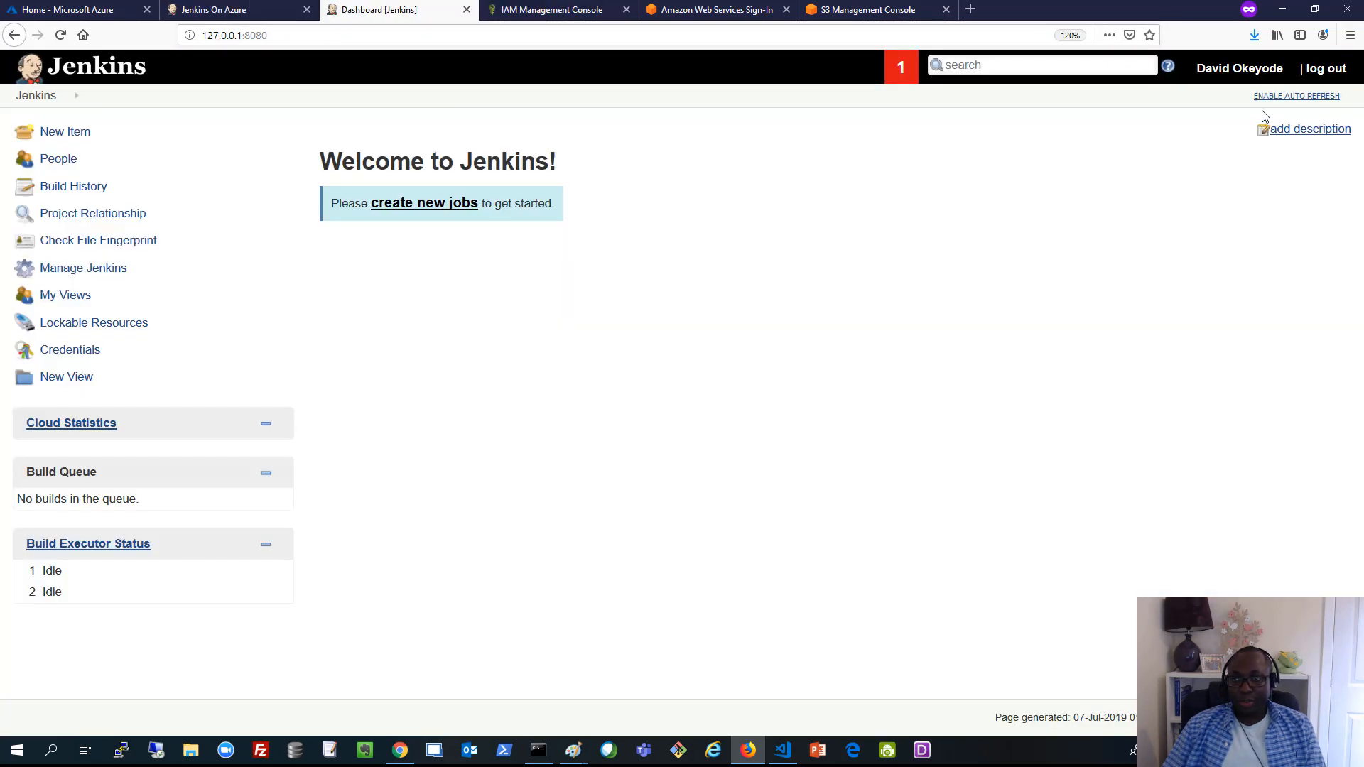
click(89, 74)
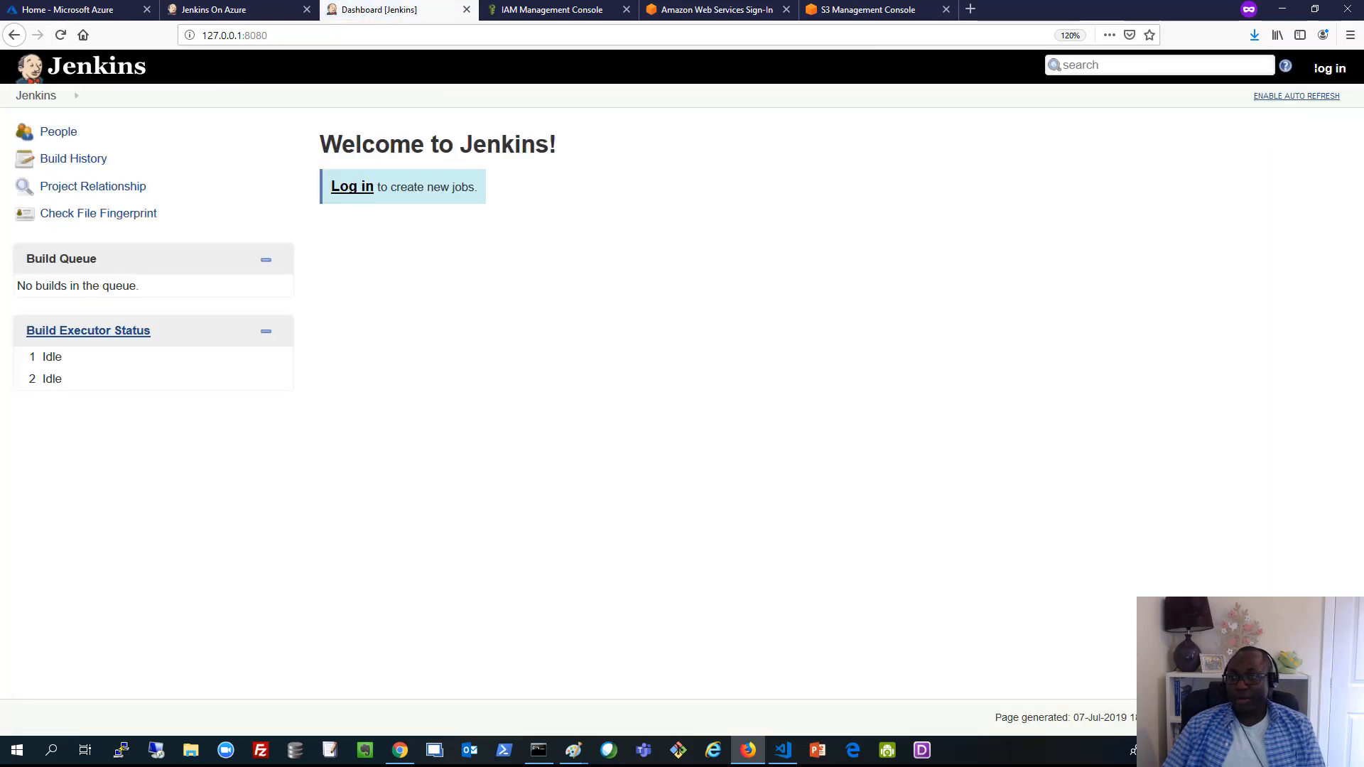
click(1329, 68)
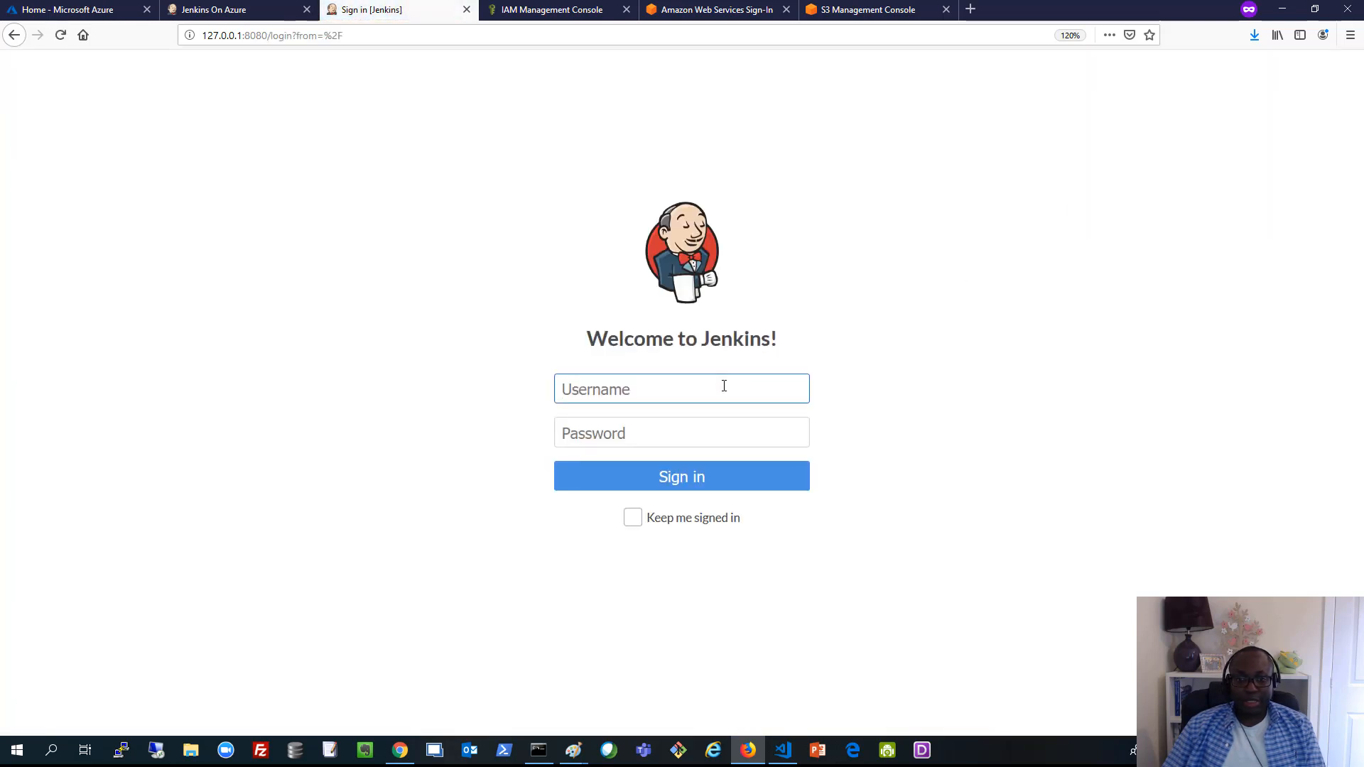
Log in with the account username and password, then open the Credentials page.
text(davidokeyode)
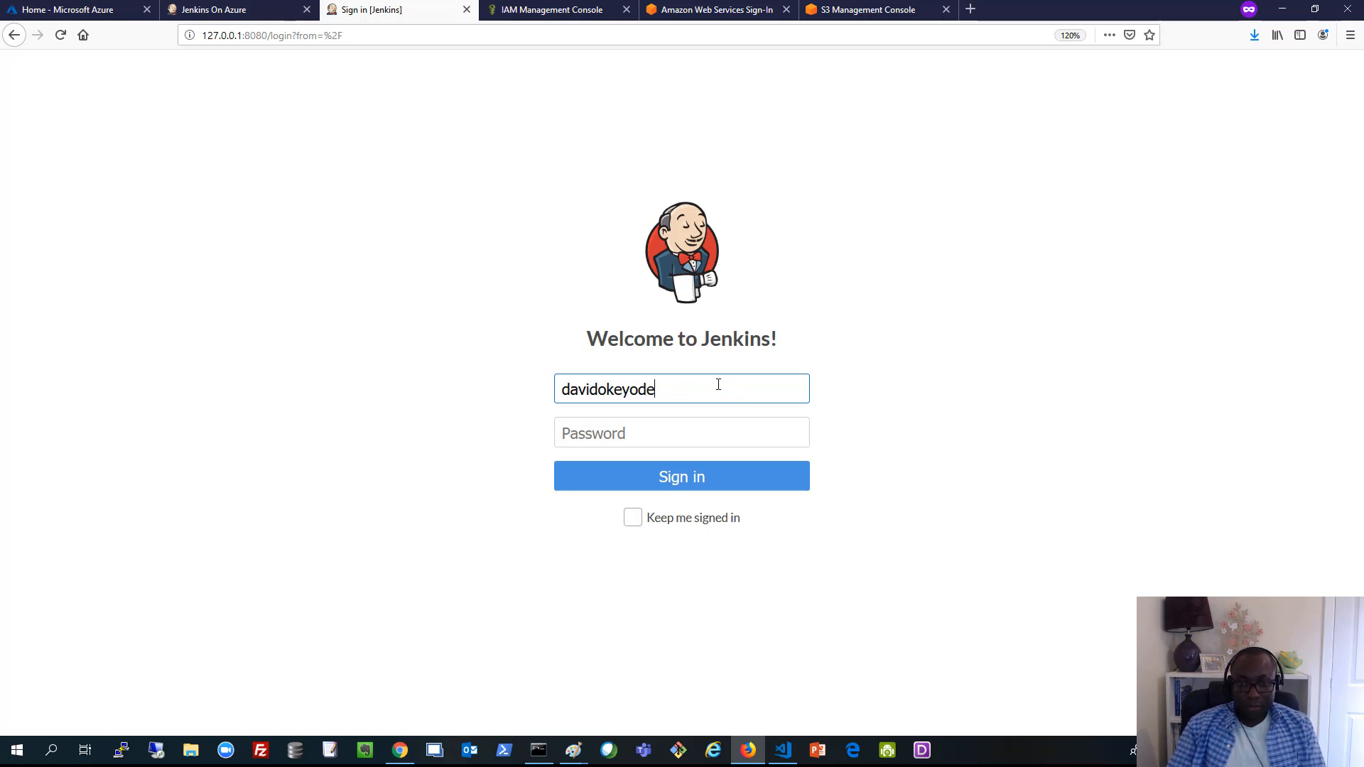
key(Tab)
text(************)
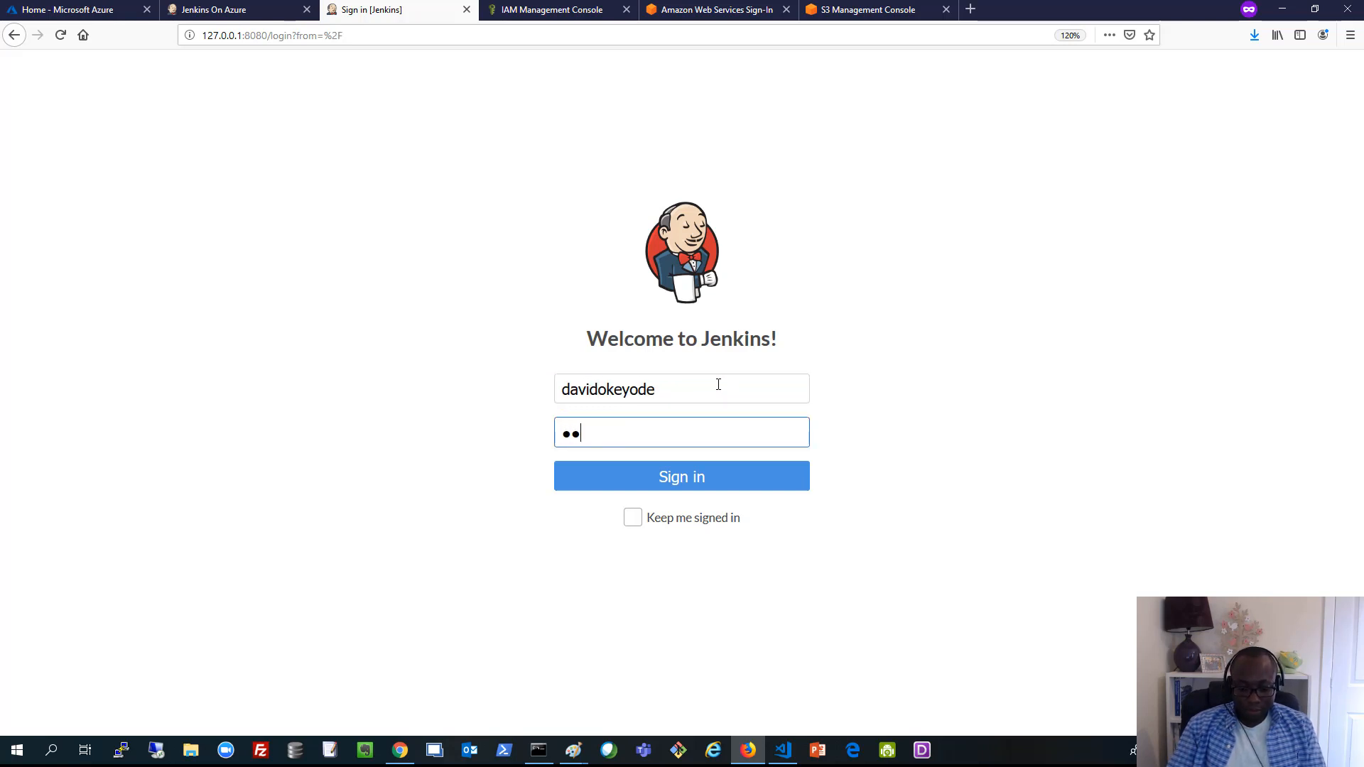
text(*)
key(Return)
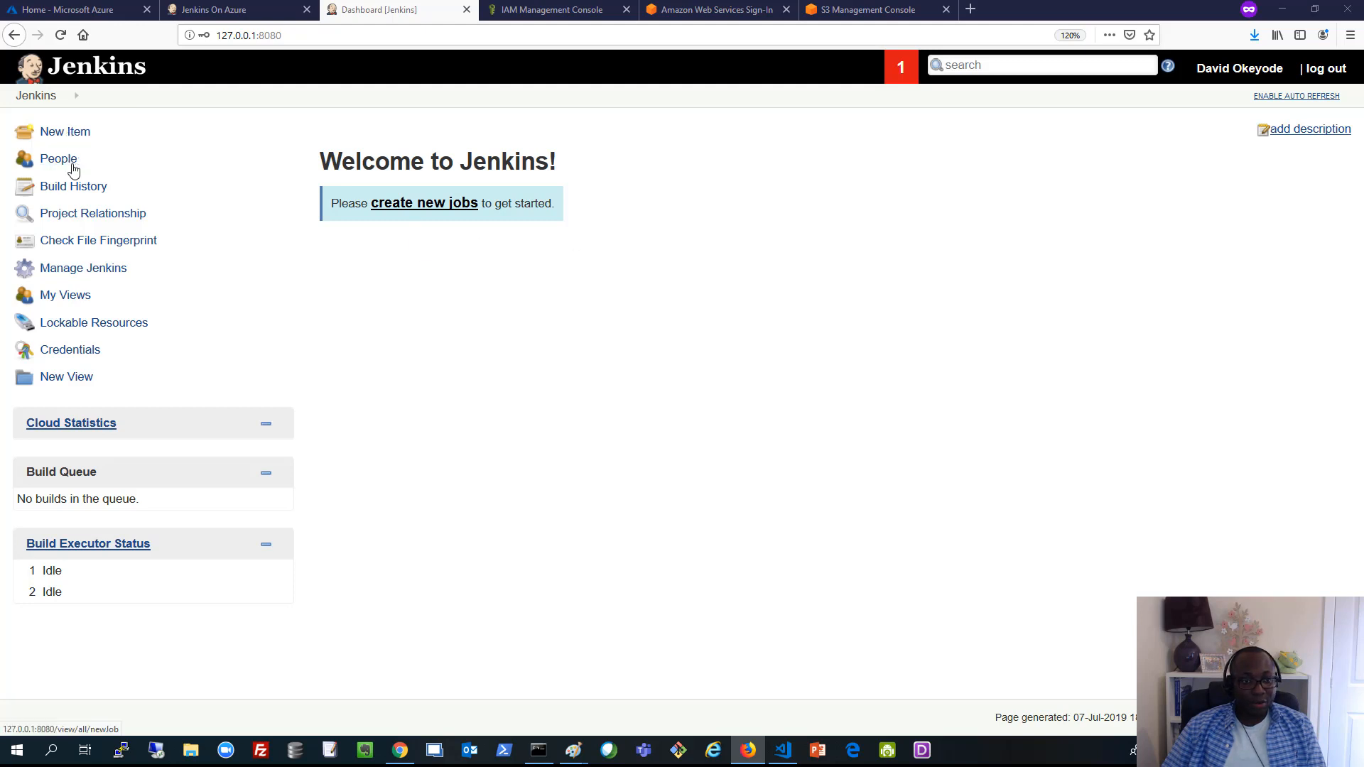
click(70, 354)
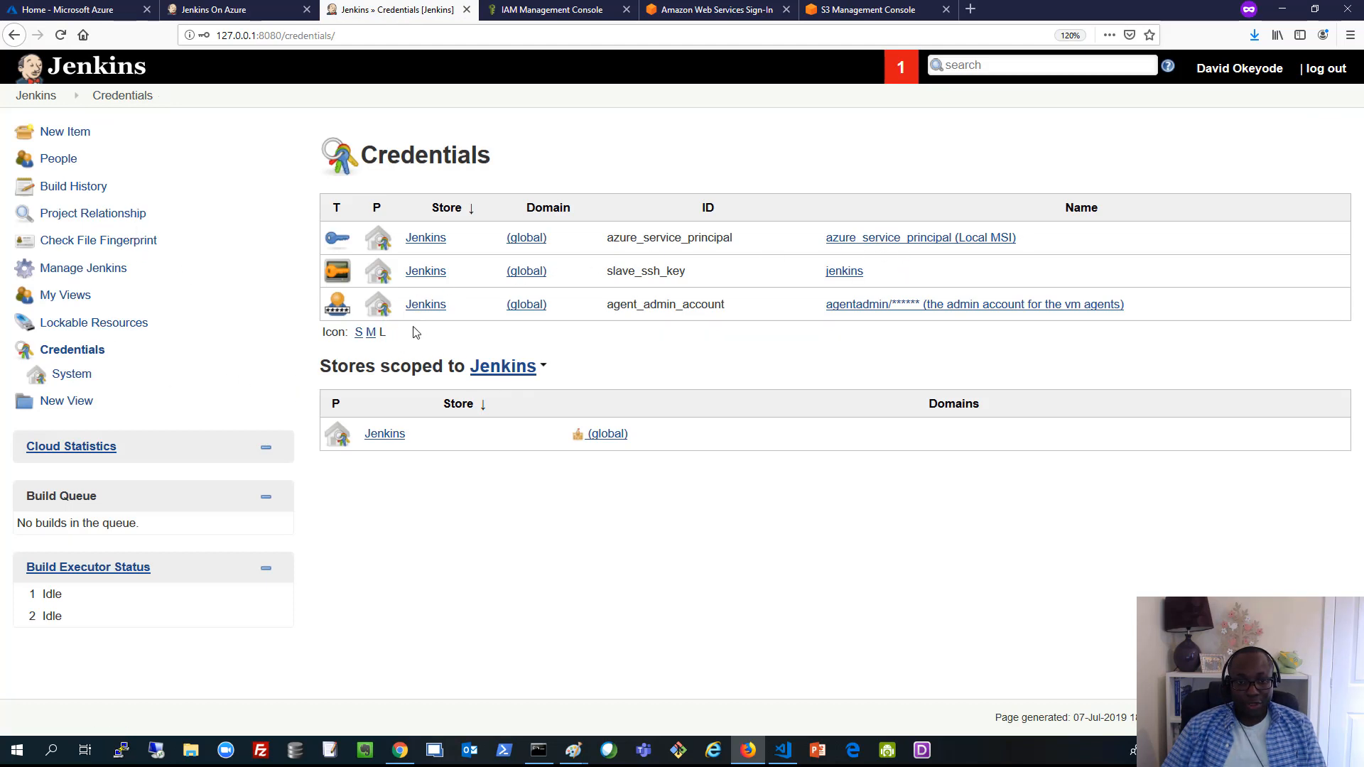
Start a new Secret text credential in the System store's global credentials domain.
click(385, 434)
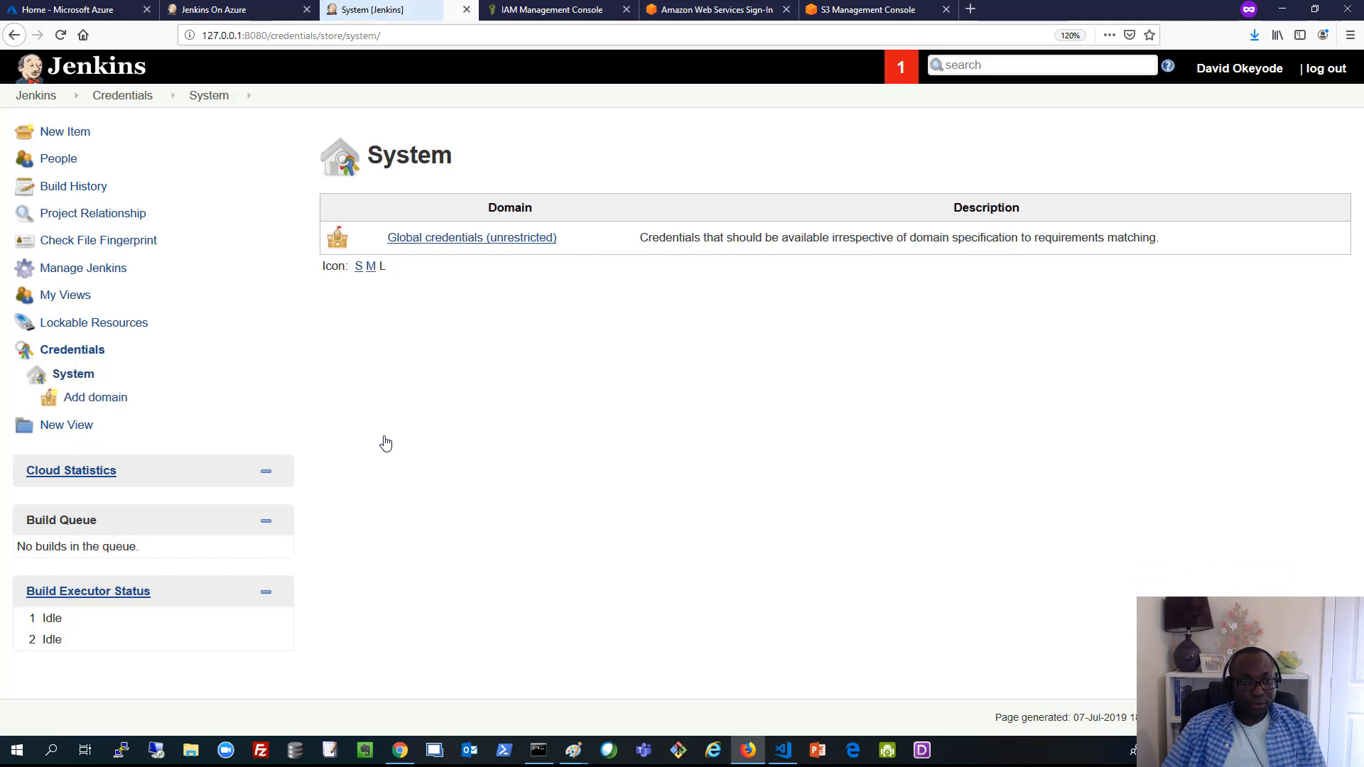
click(468, 240)
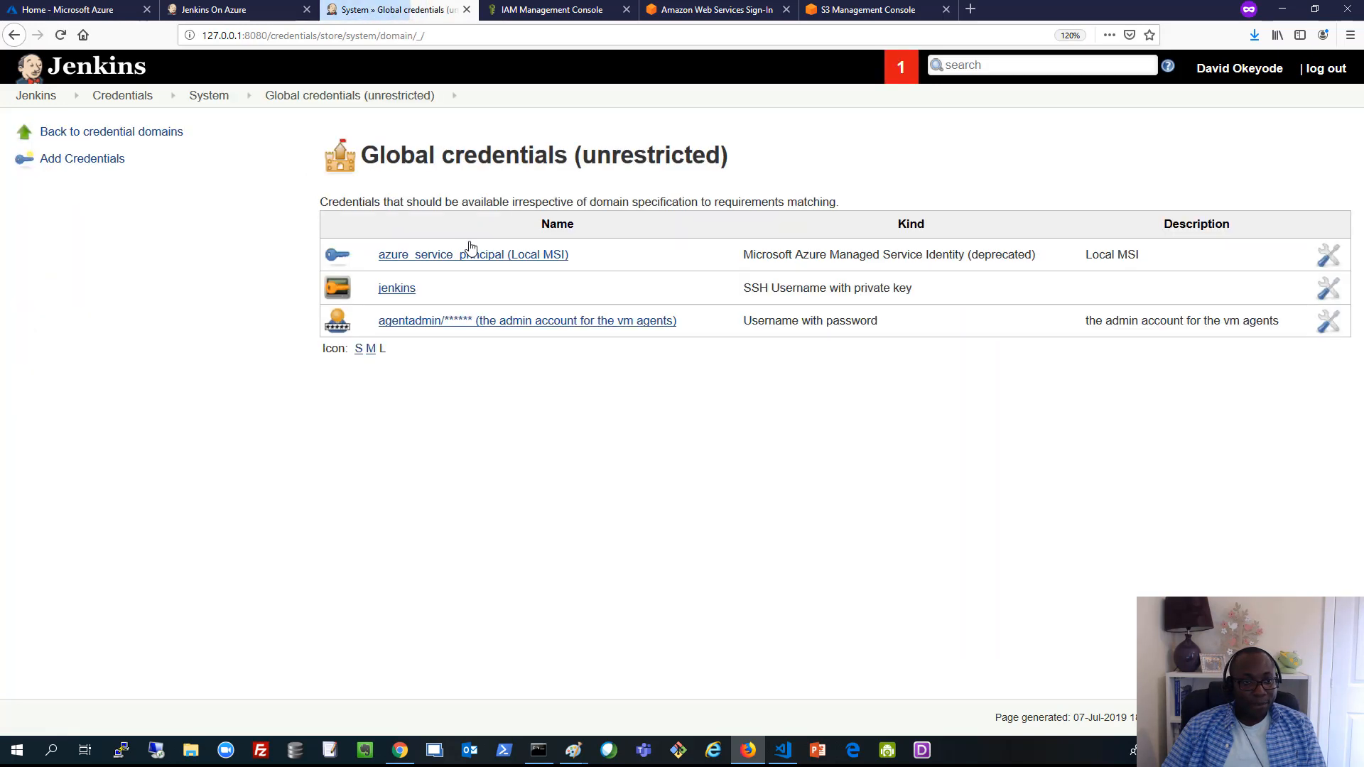
click(72, 164)
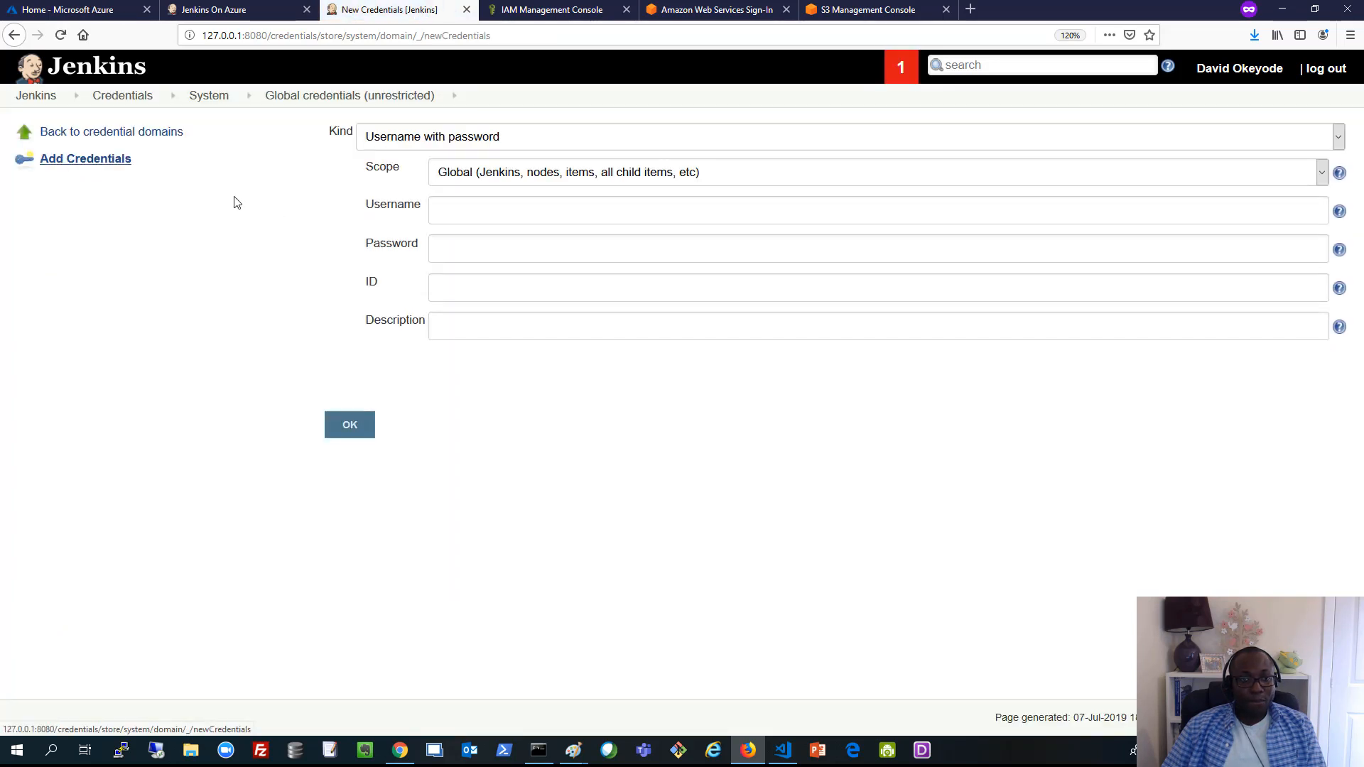
click(449, 142)
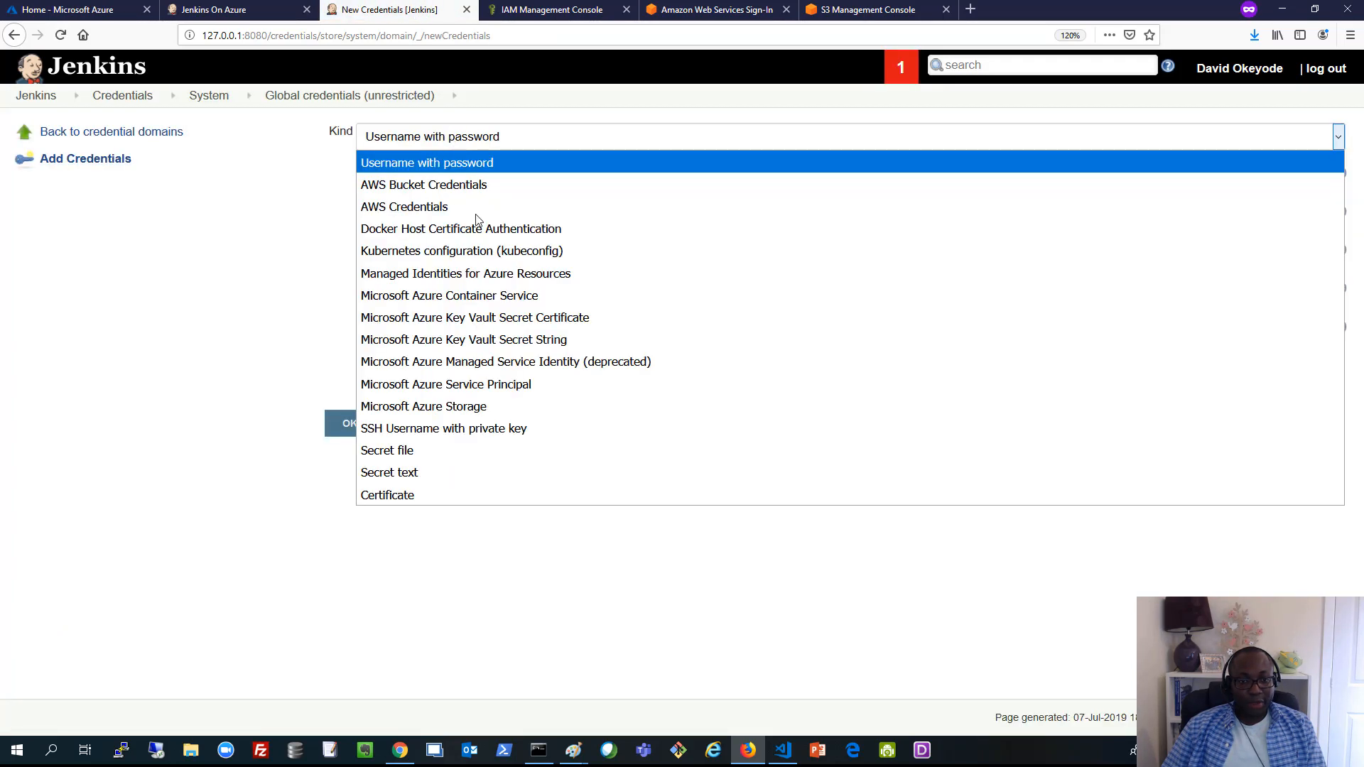
click(425, 469)
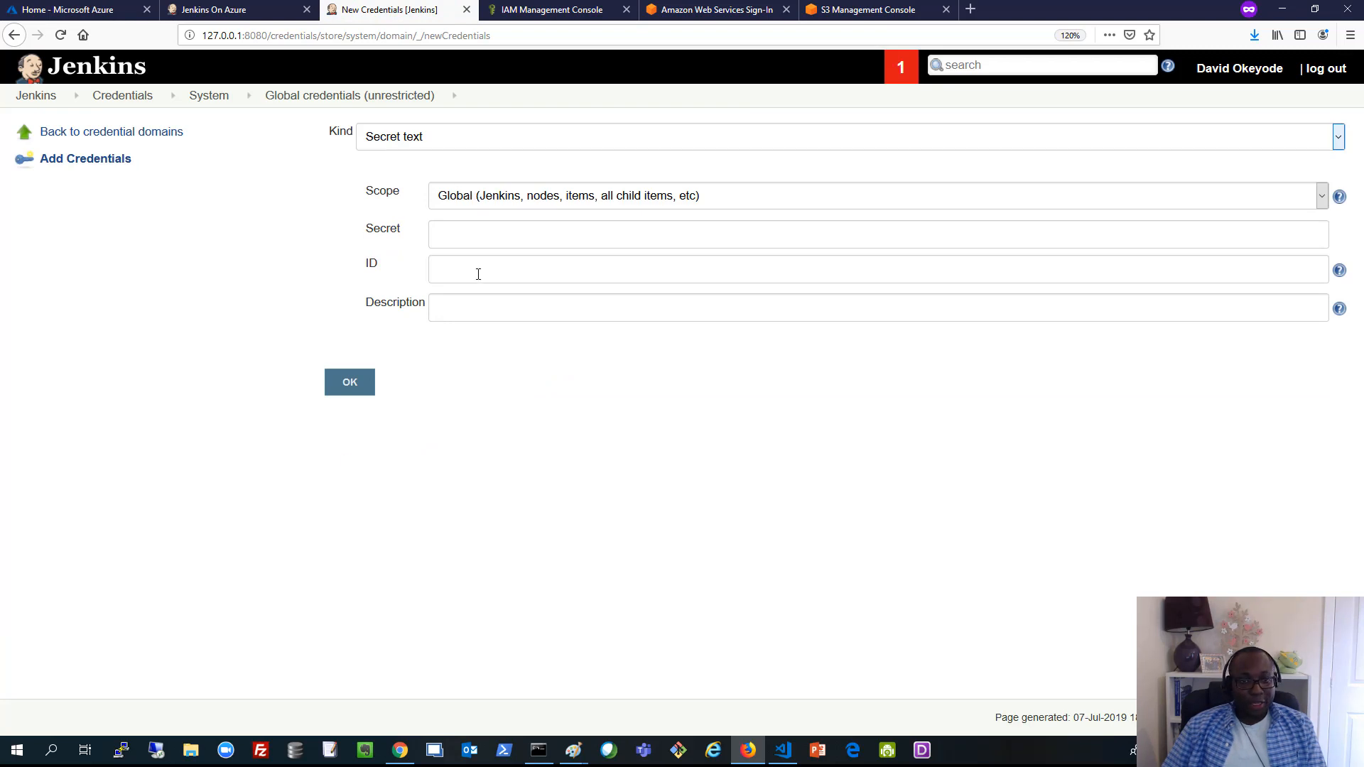
Save the pasted AWS access key with ID AccessKeyID and description 'AWS Access Key ID'.
click(446, 273)
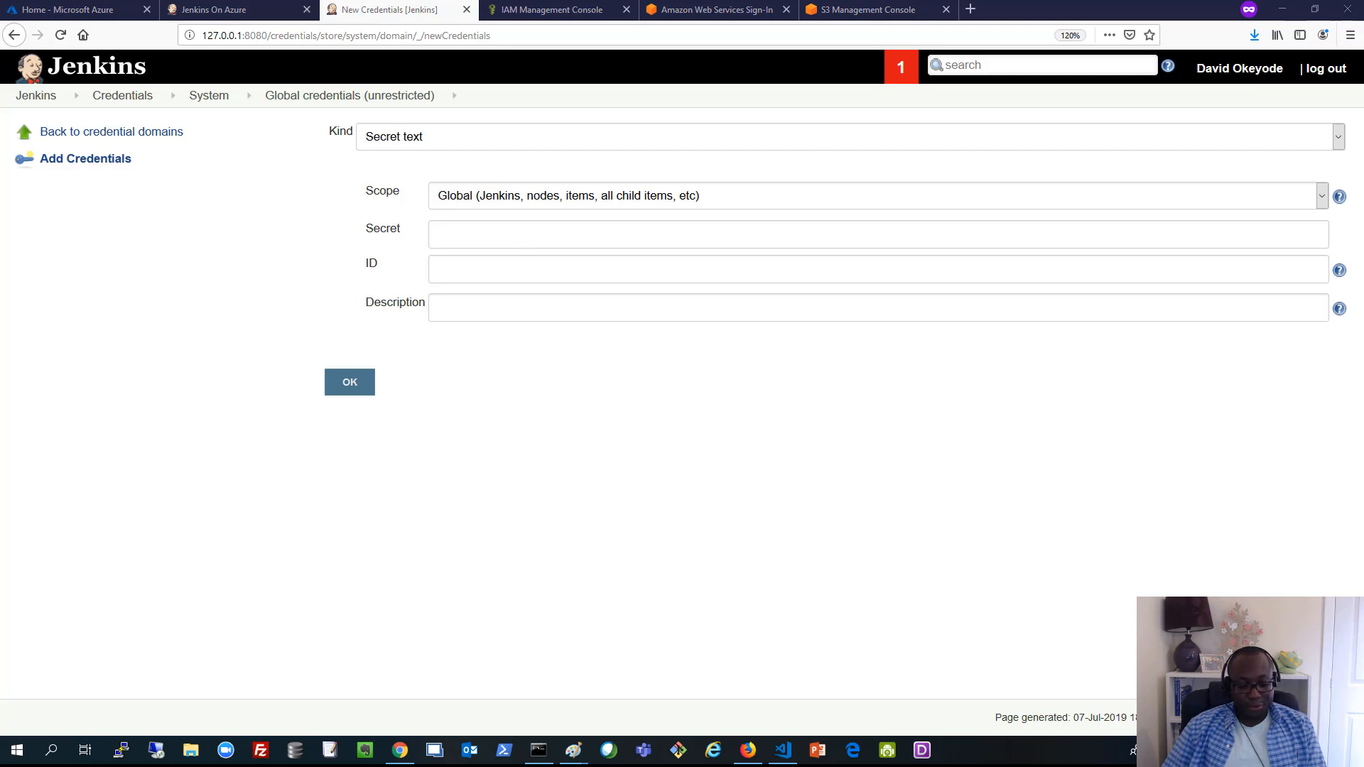
click(556, 229)
key(ctrl+v)
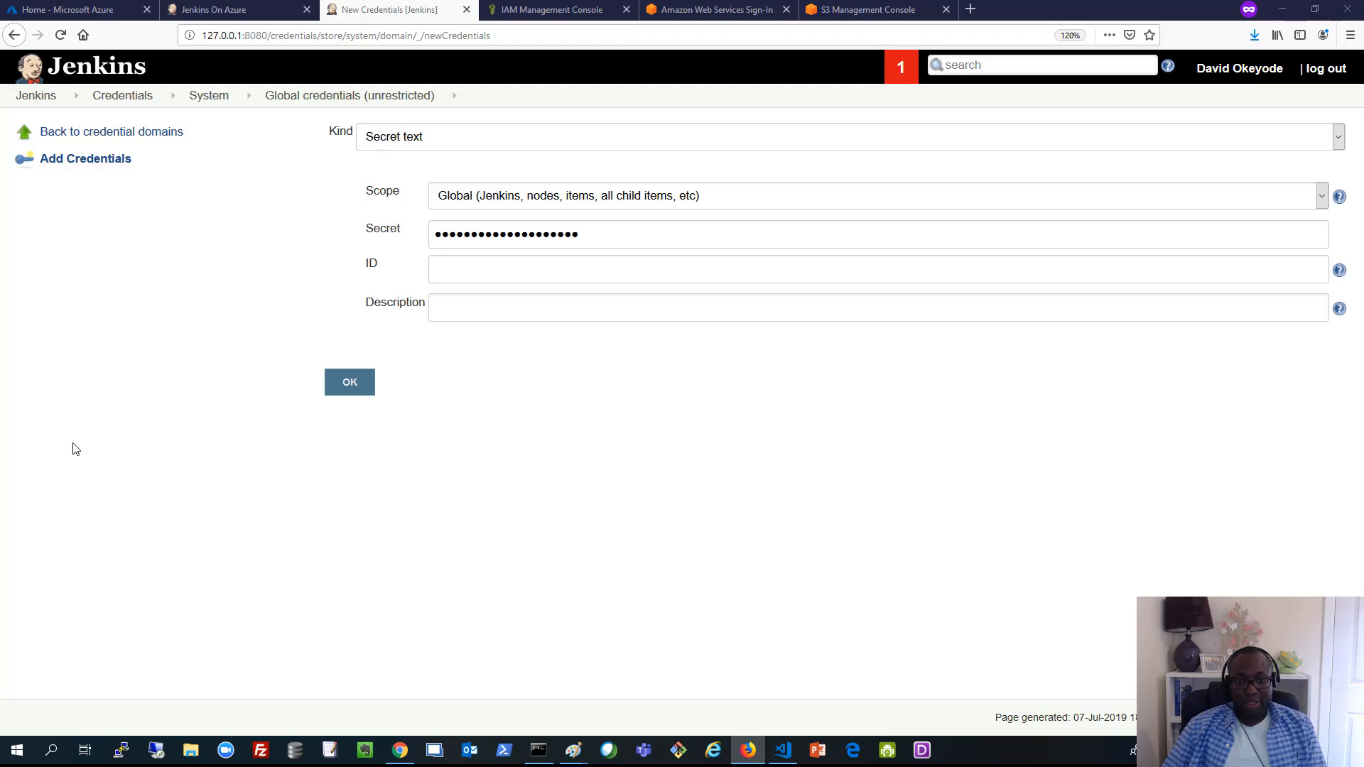
click(457, 278)
text(AccessKeyID)
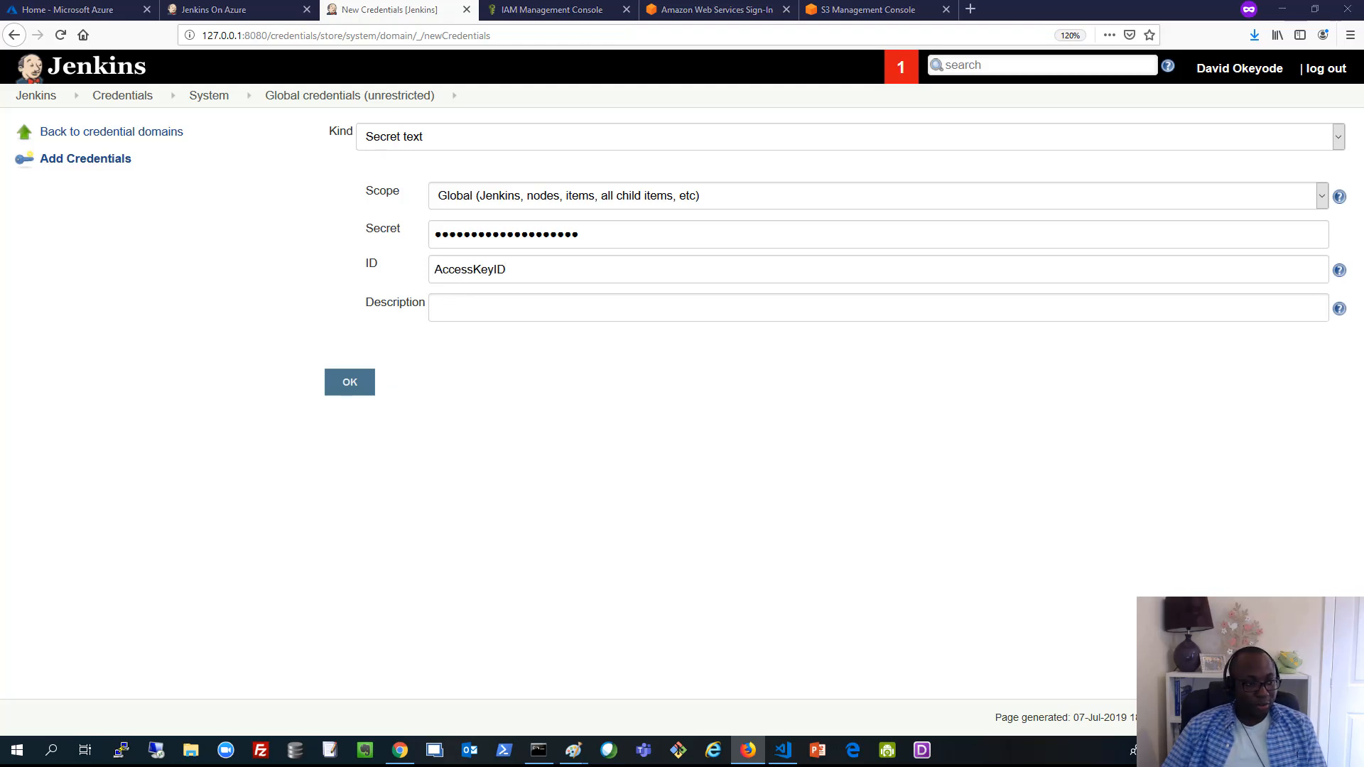
click(460, 303)
key(ctrl+v)
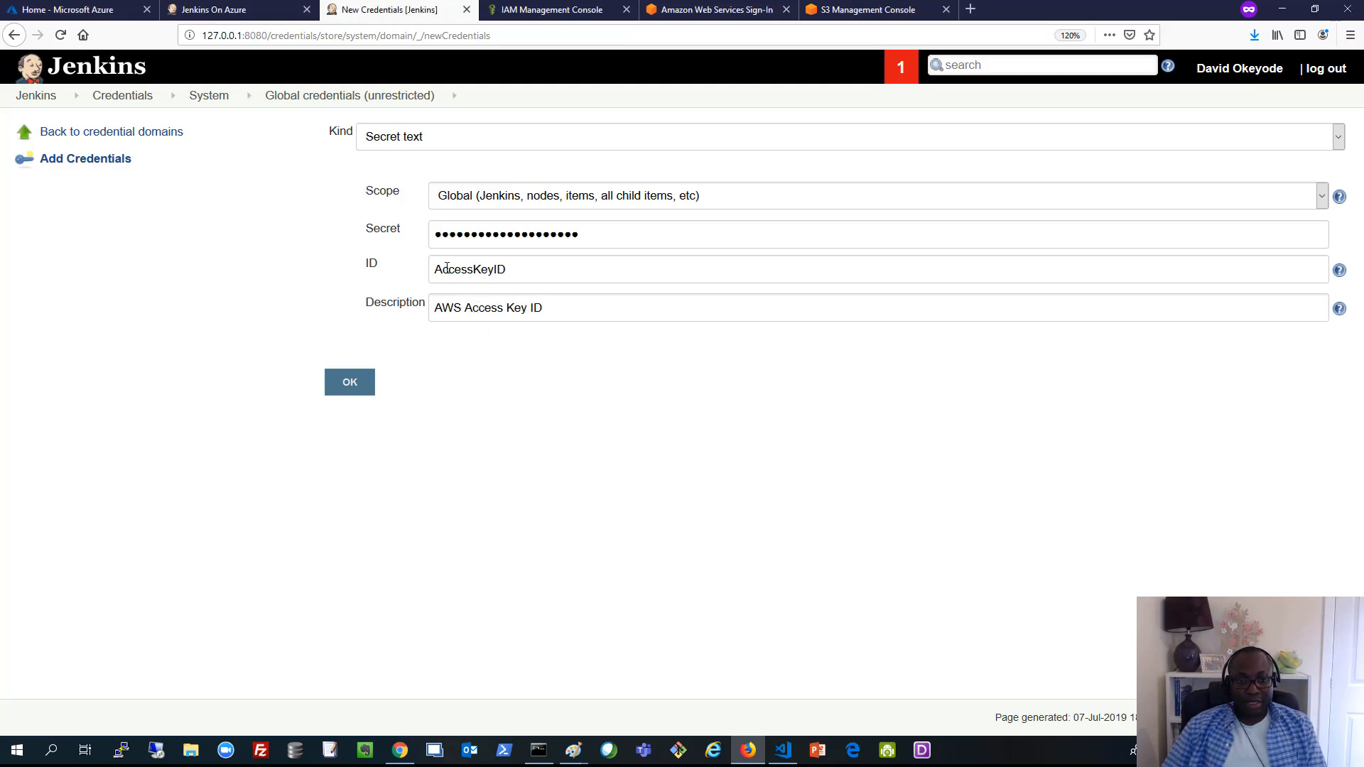
click(333, 389)
click(99, 160)
Save a Secret text credential: ID SecretAccessKey, description 'AWS Secret Access Key', pasted secret key.
click(501, 142)
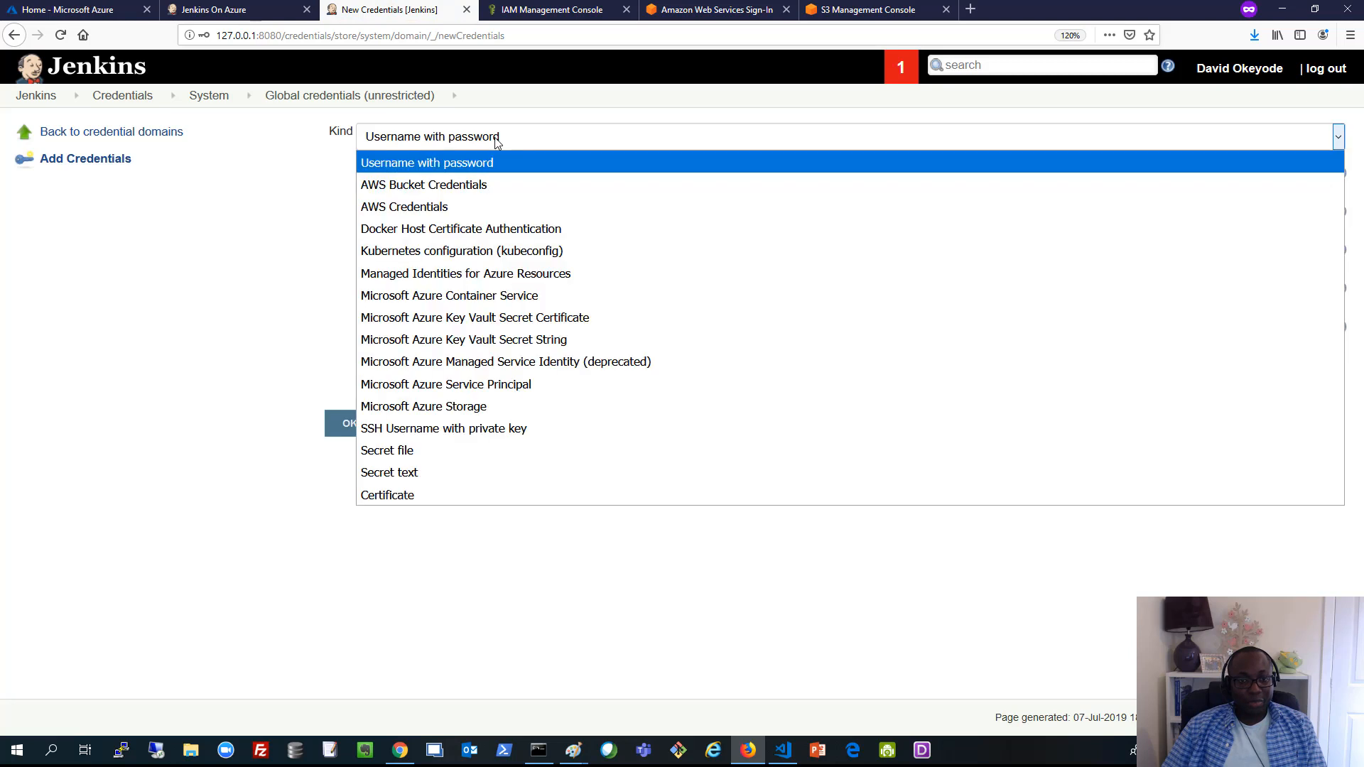
click(423, 476)
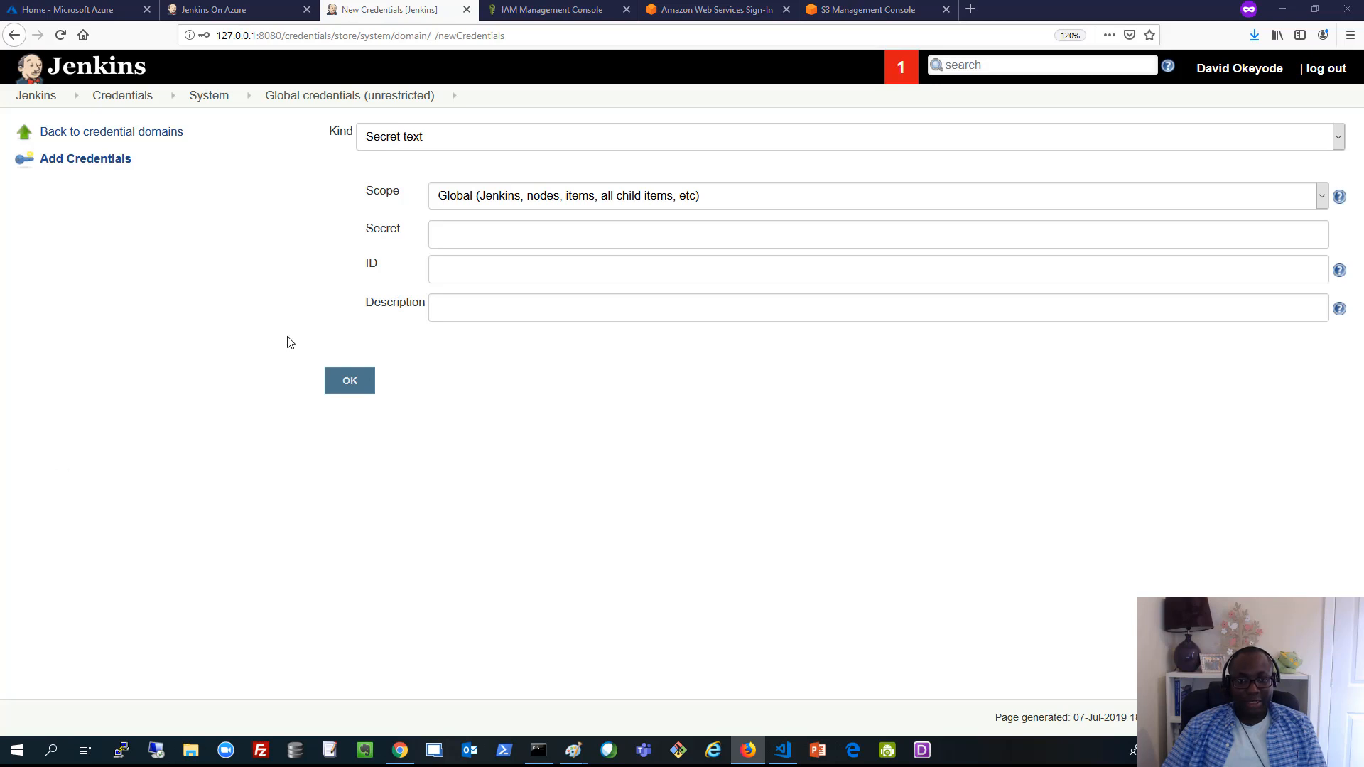
click(451, 271)
text(SecretAccessKey)
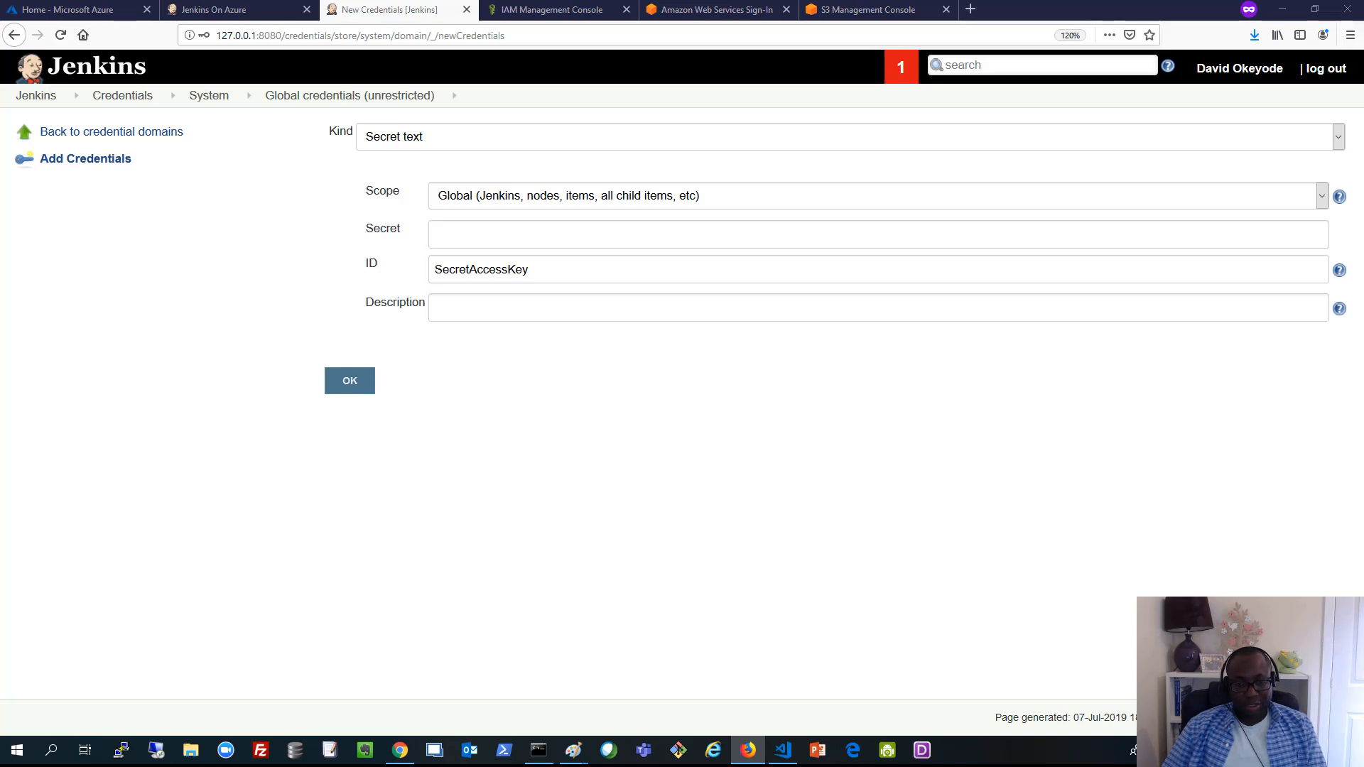
click(462, 302)
key(ctrl+v)
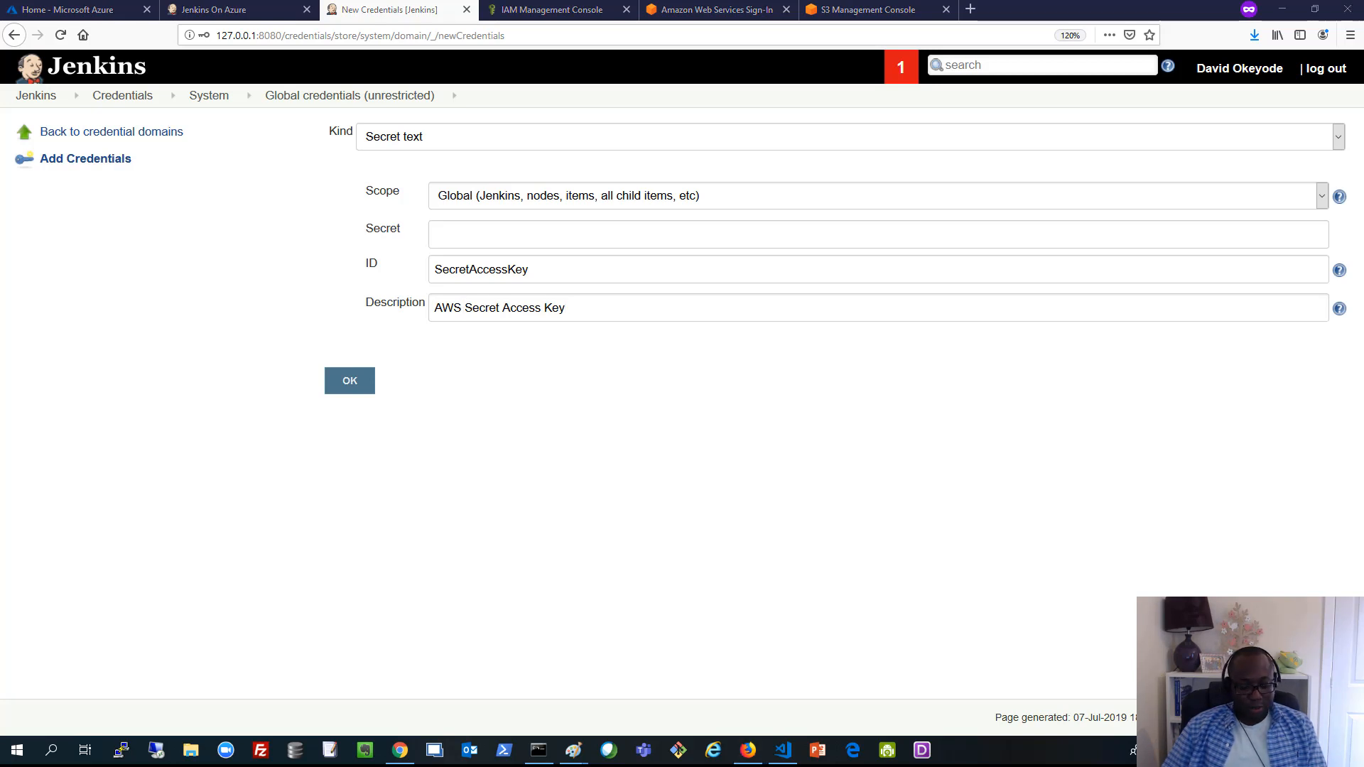
click(504, 239)
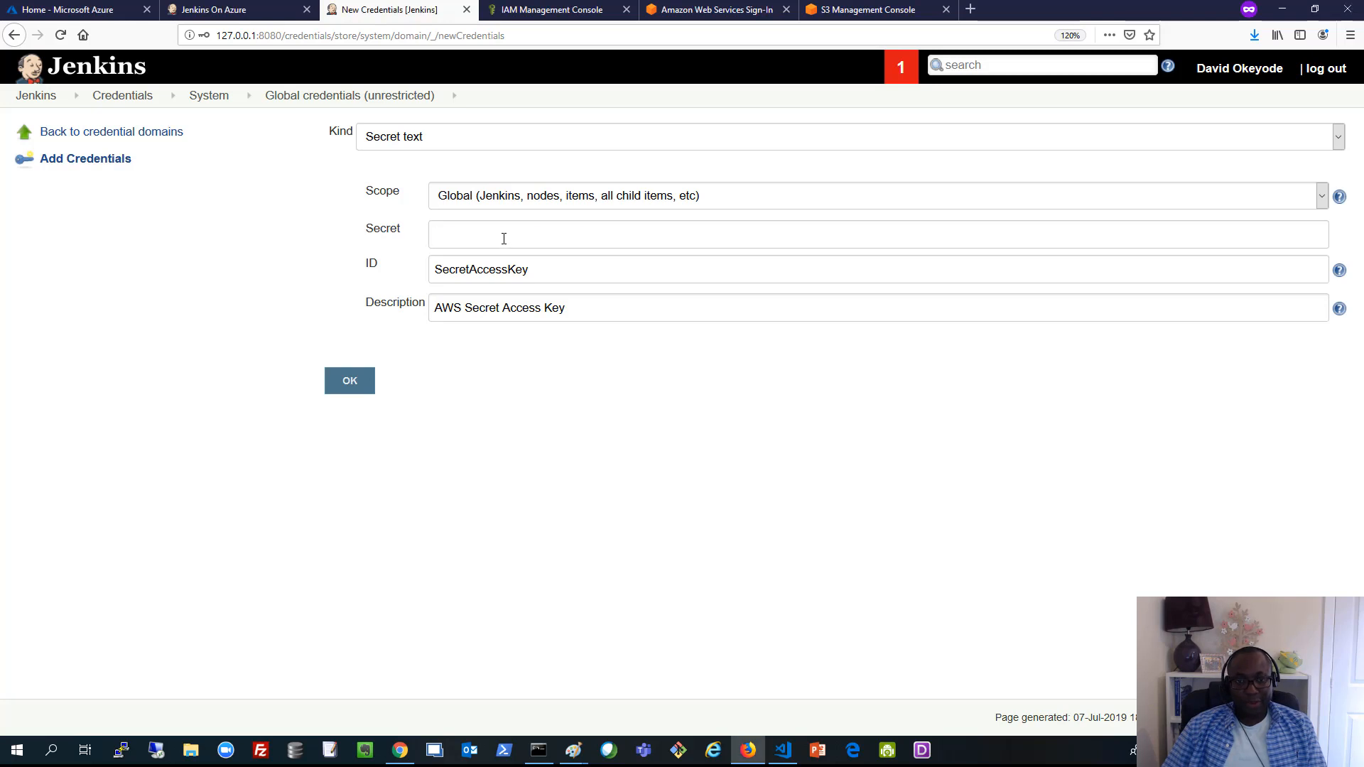
key(ctrl+v)
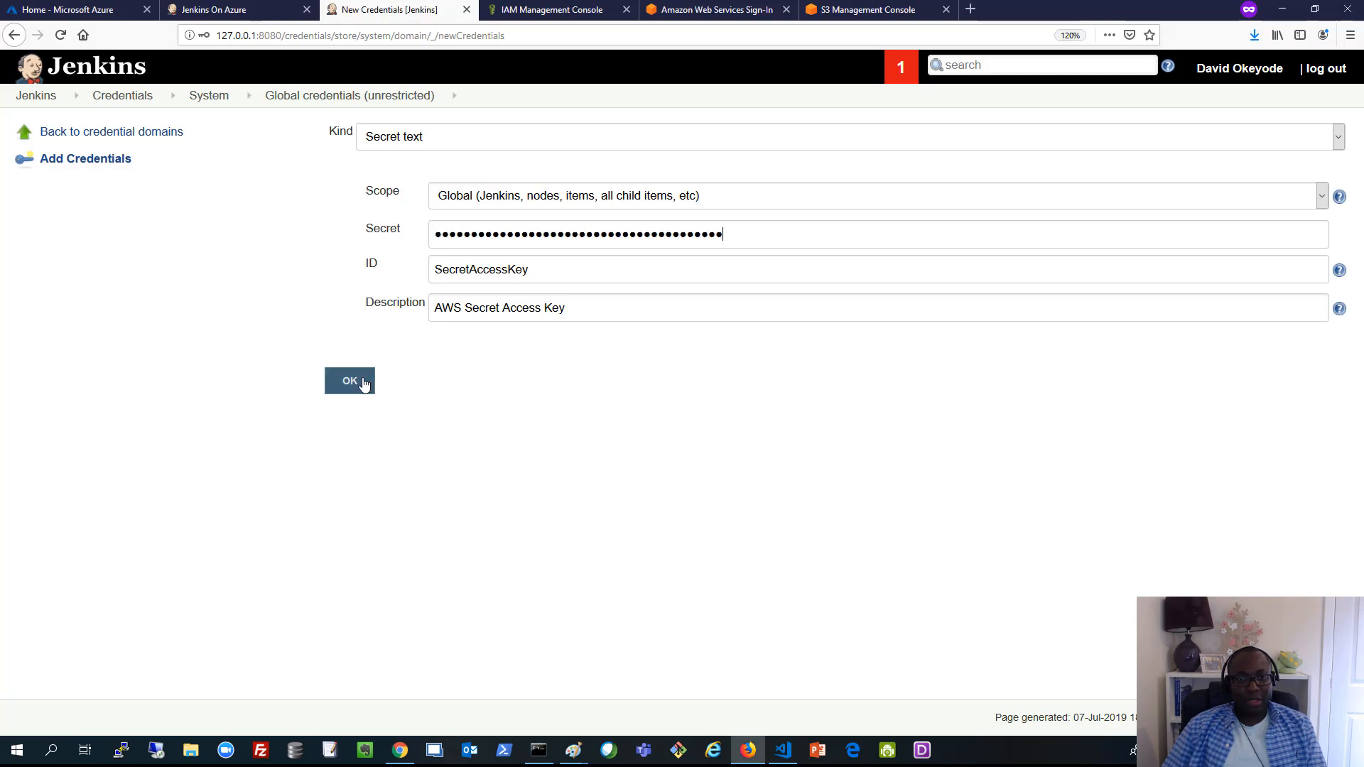
click(363, 383)
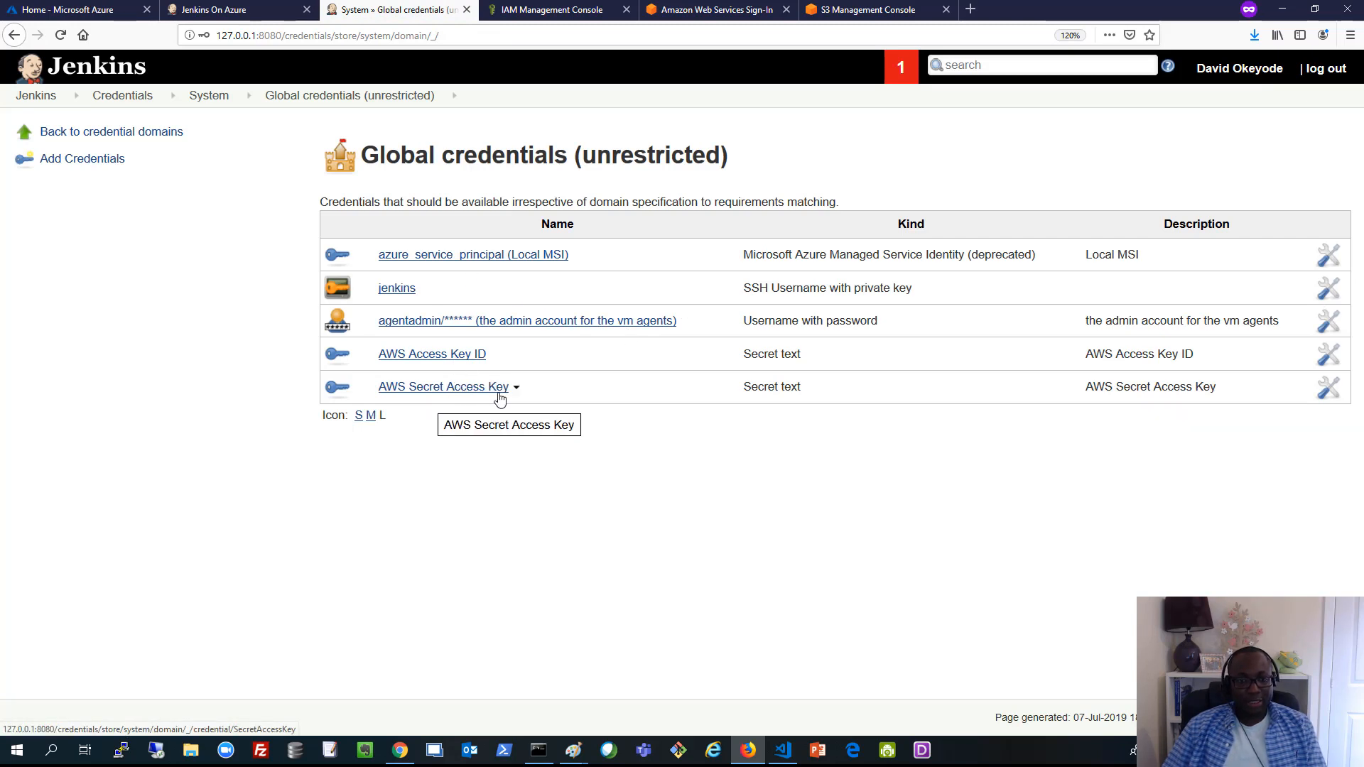
Bring up the Pre-Requisites notes in Paint and outline step 4, cloning the optixjenkins repo.
mouse_move(572, 752)
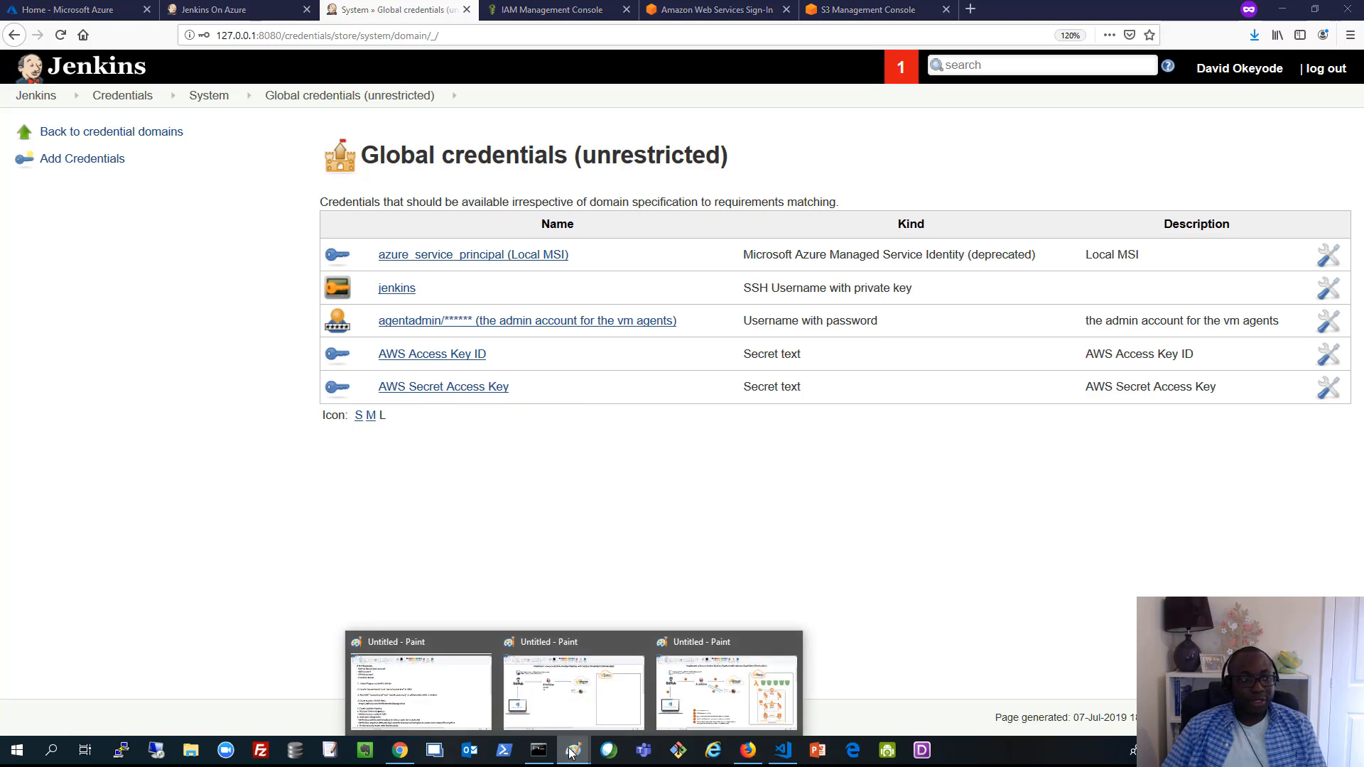
click(431, 675)
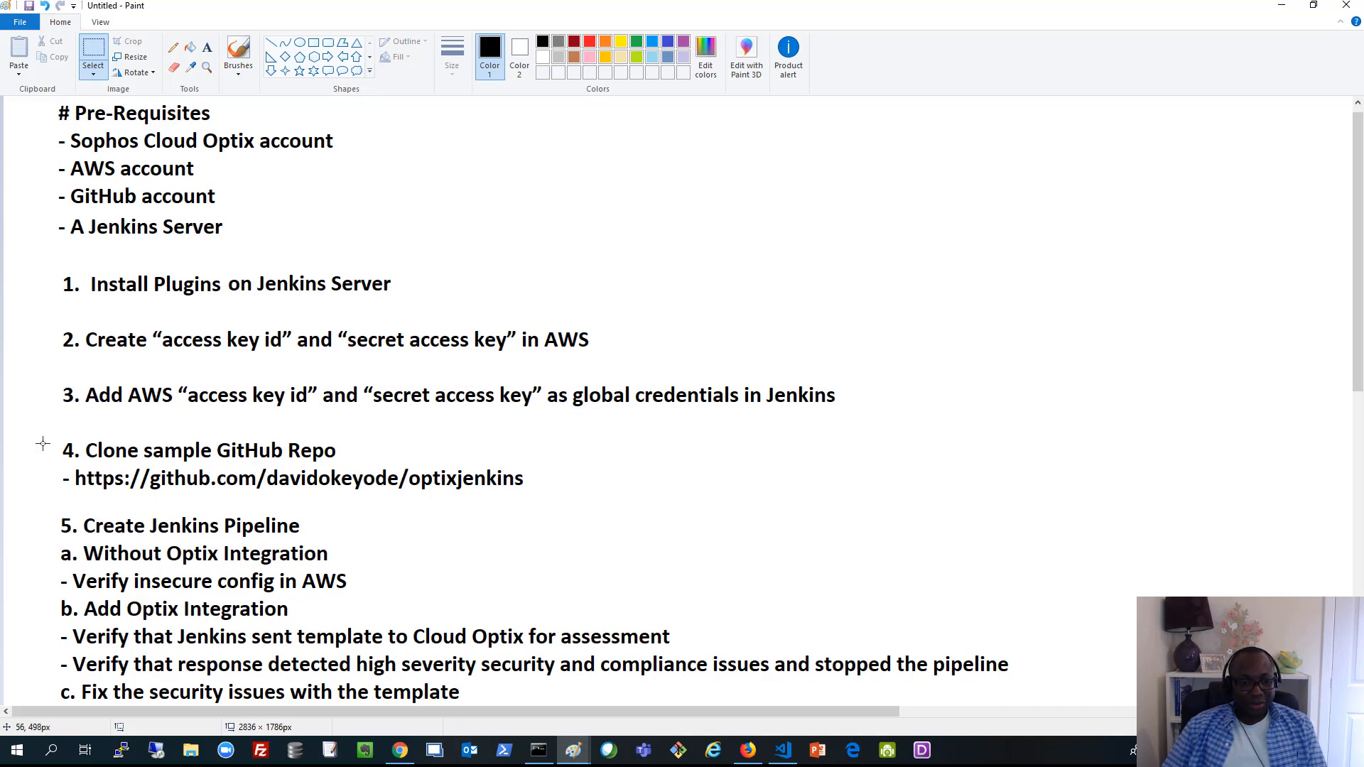
drag(53, 433, 538, 498)
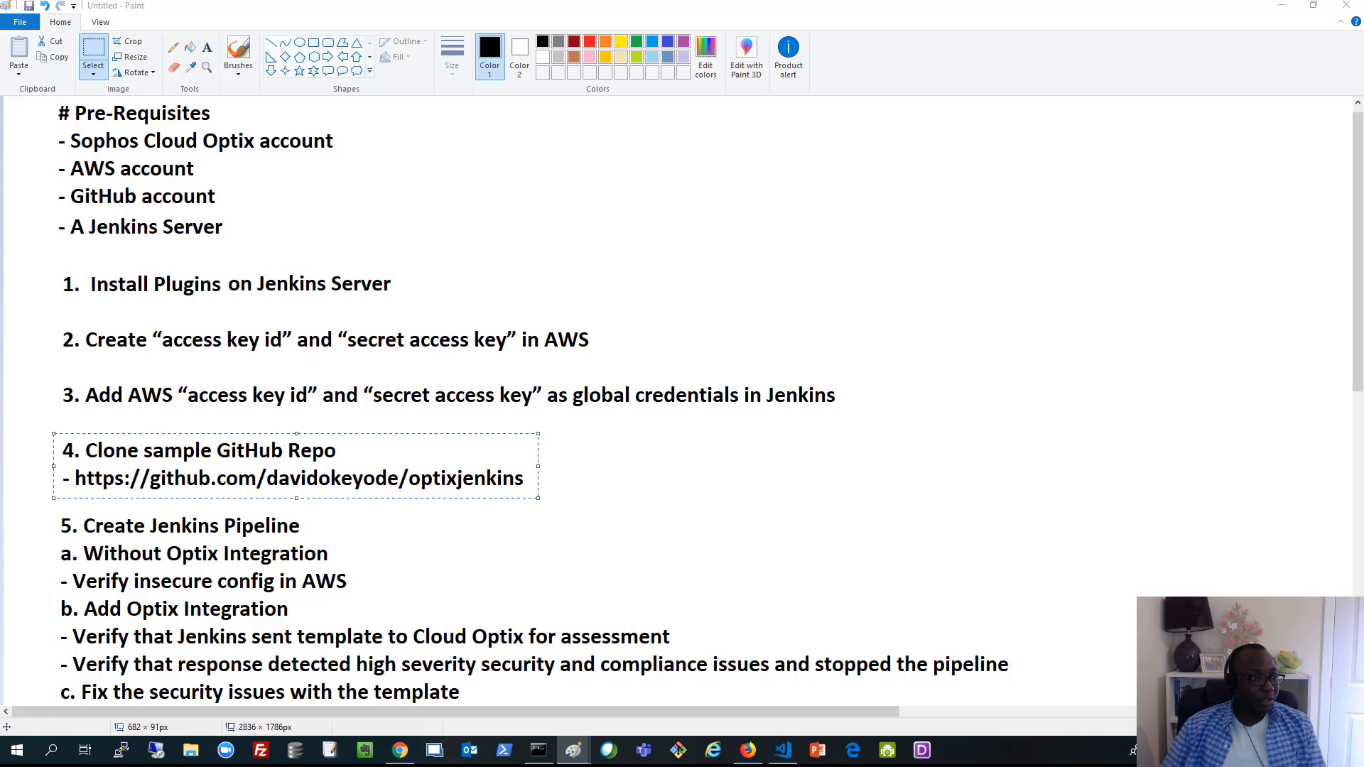
Maximize the browser, zoom the optixjenkins repo page to 150%, then bring back the Paint diagram.
double_click(708, 6)
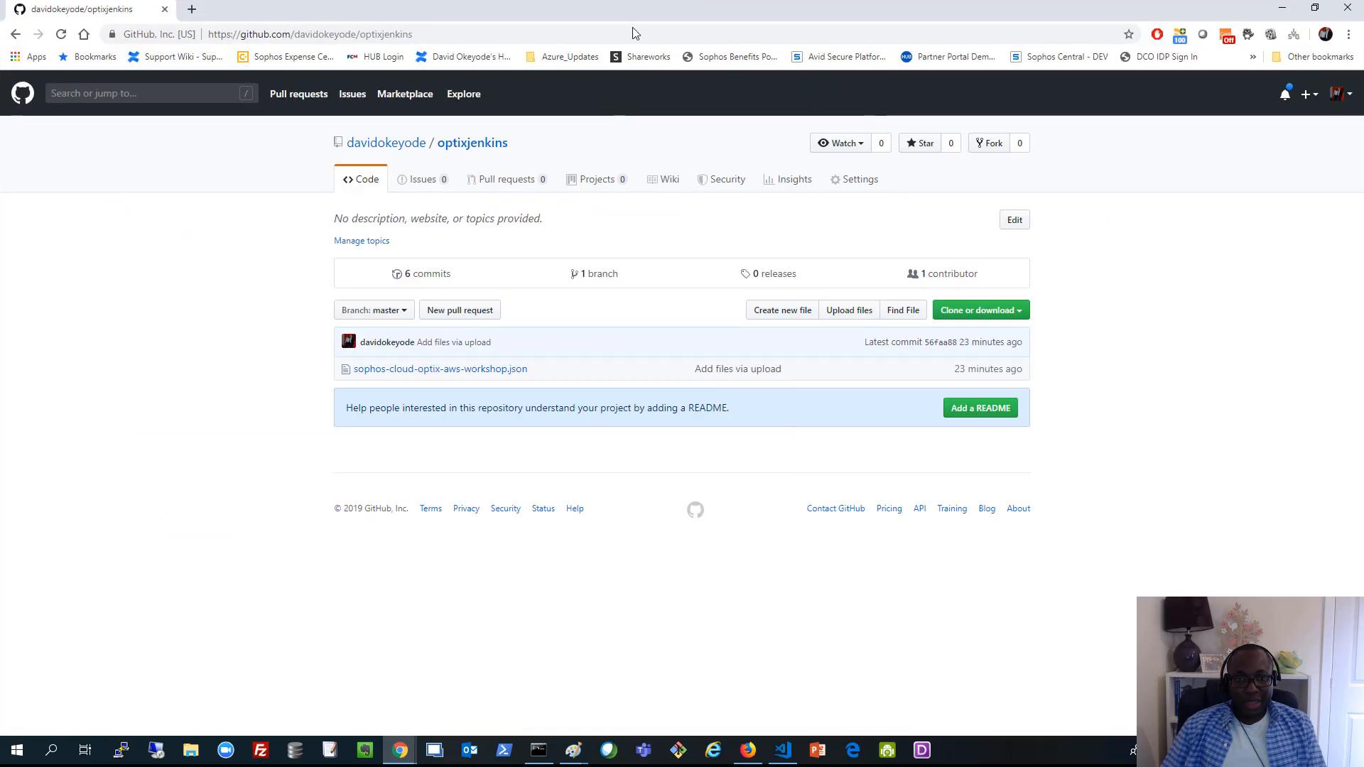
click(1349, 34)
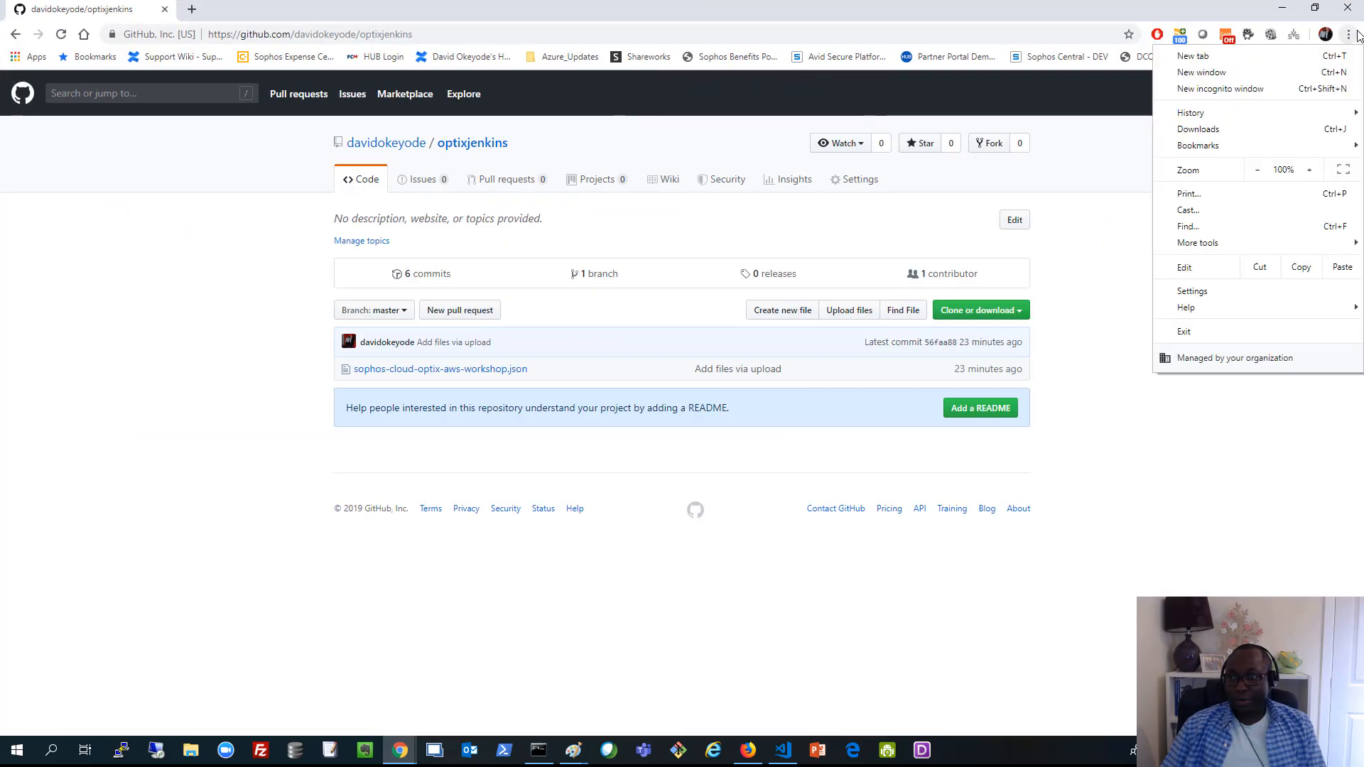
click(1309, 171)
click(1309, 172)
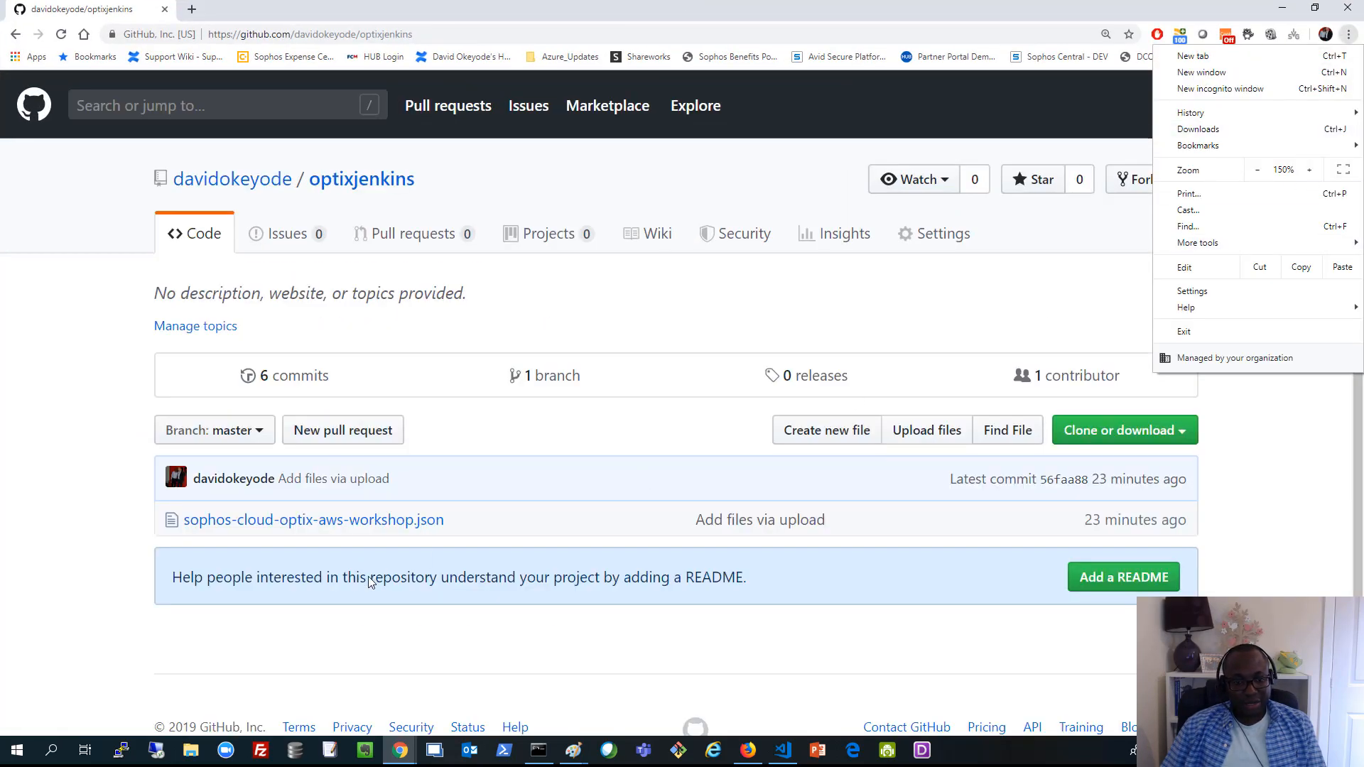
click(70, 528)
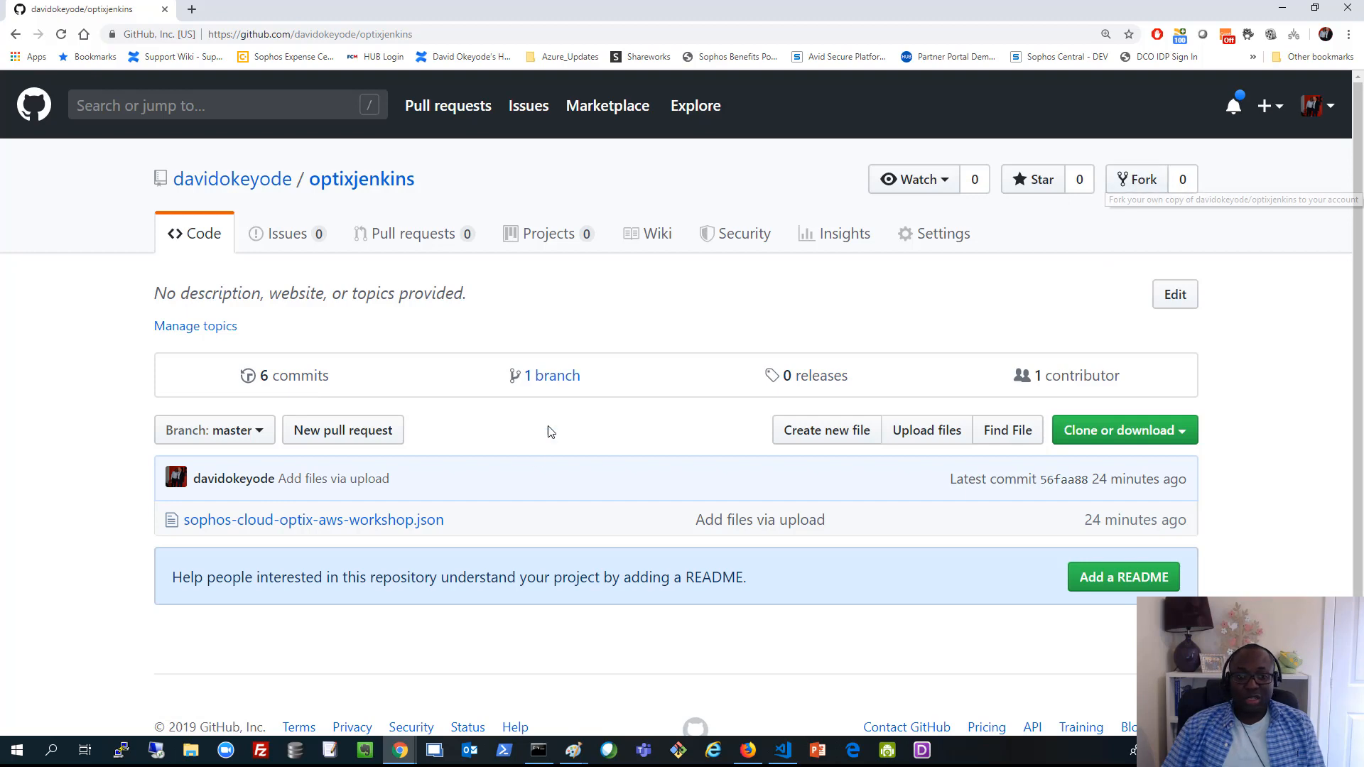
mouse_move(576, 757)
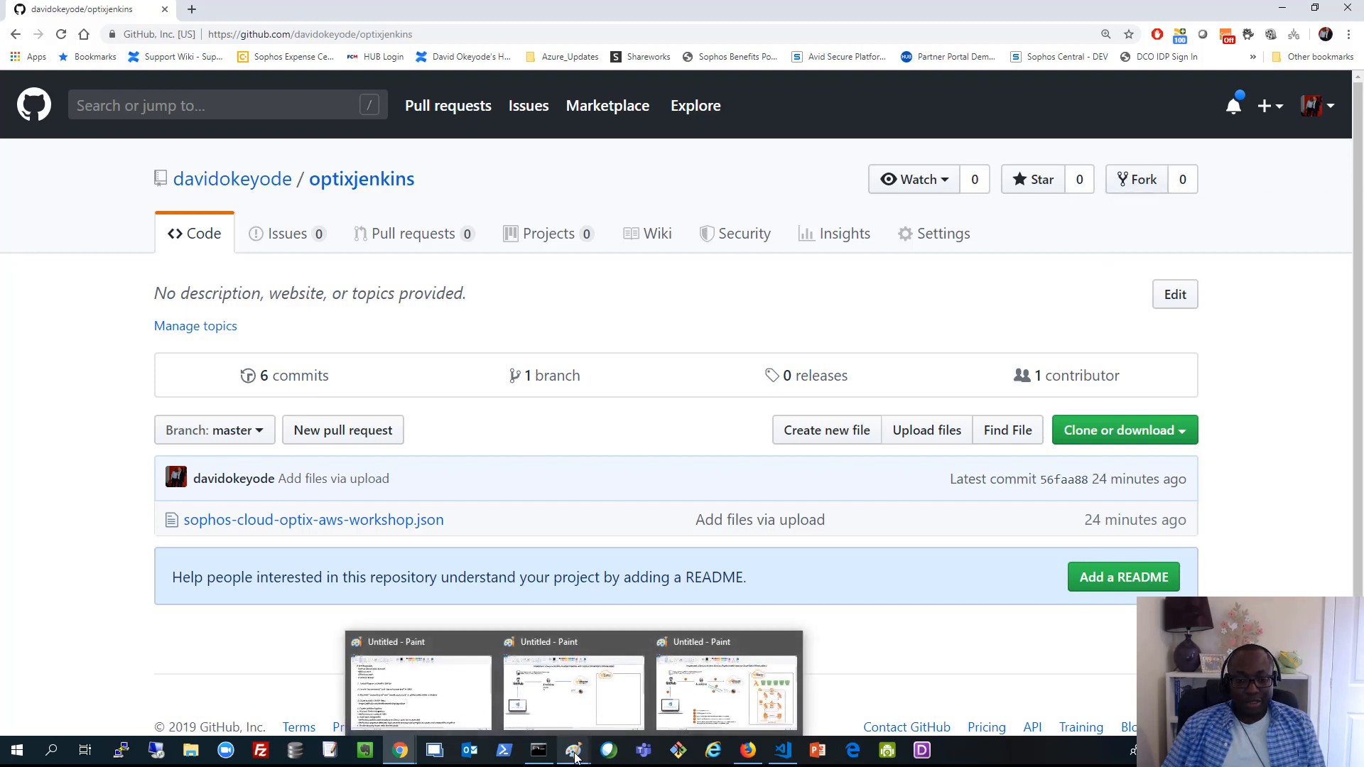
click(568, 682)
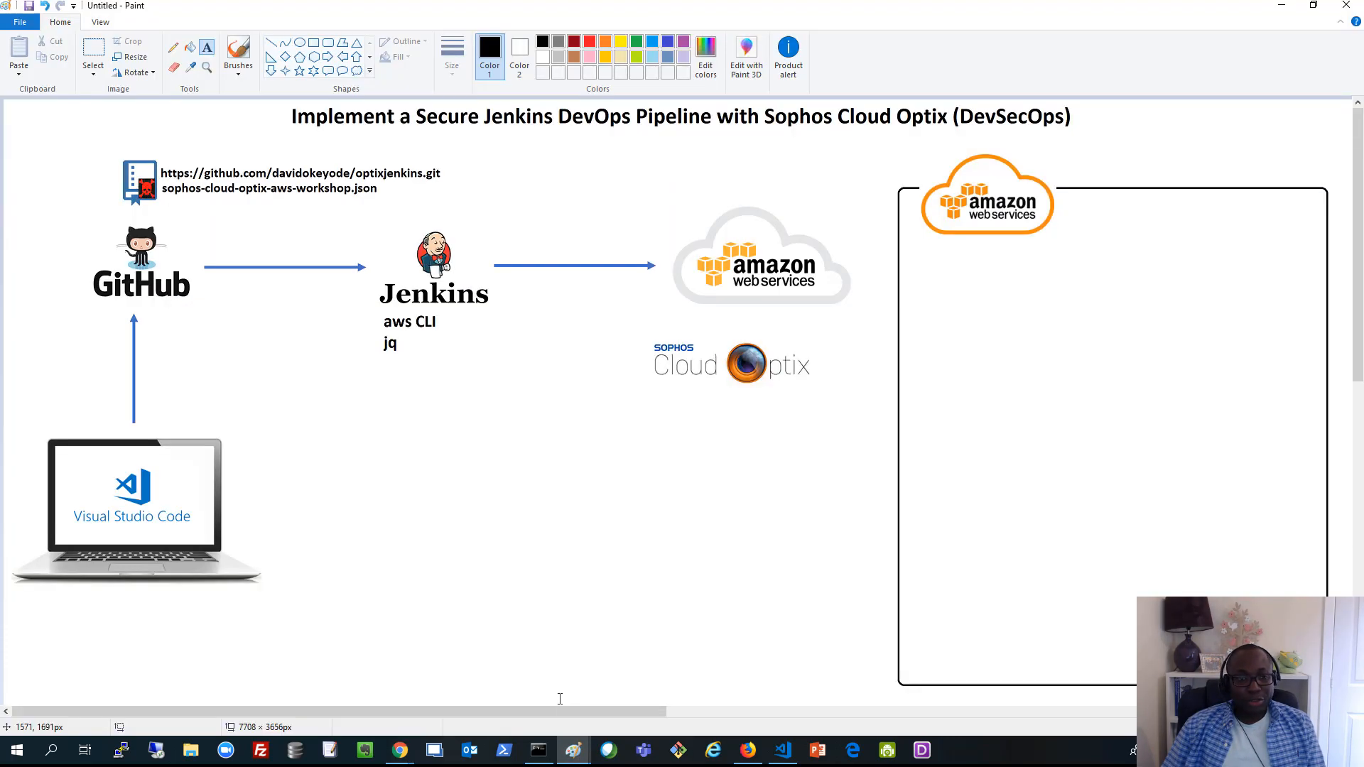
Box the repository icon on the pipeline diagram with a rectangular selection, then clear it.
click(90, 110)
click(92, 173)
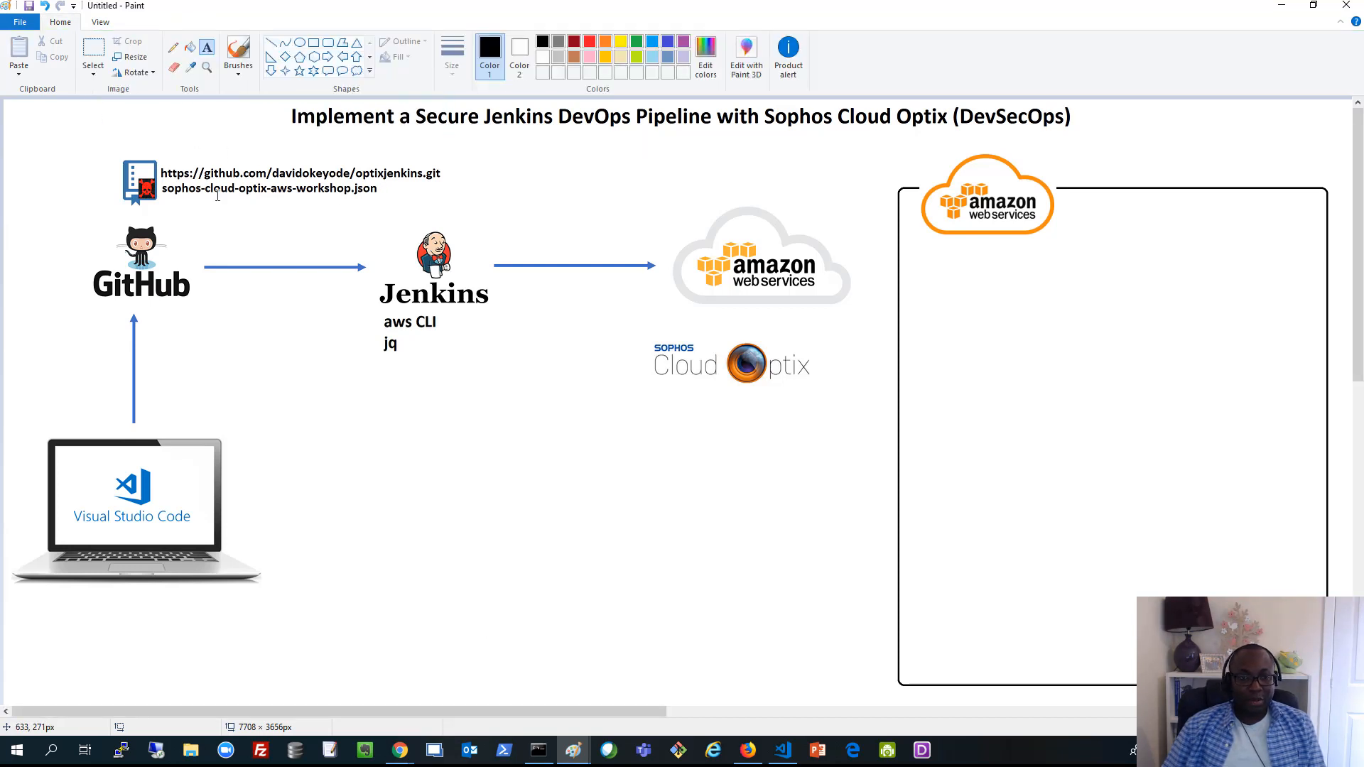
click(93, 49)
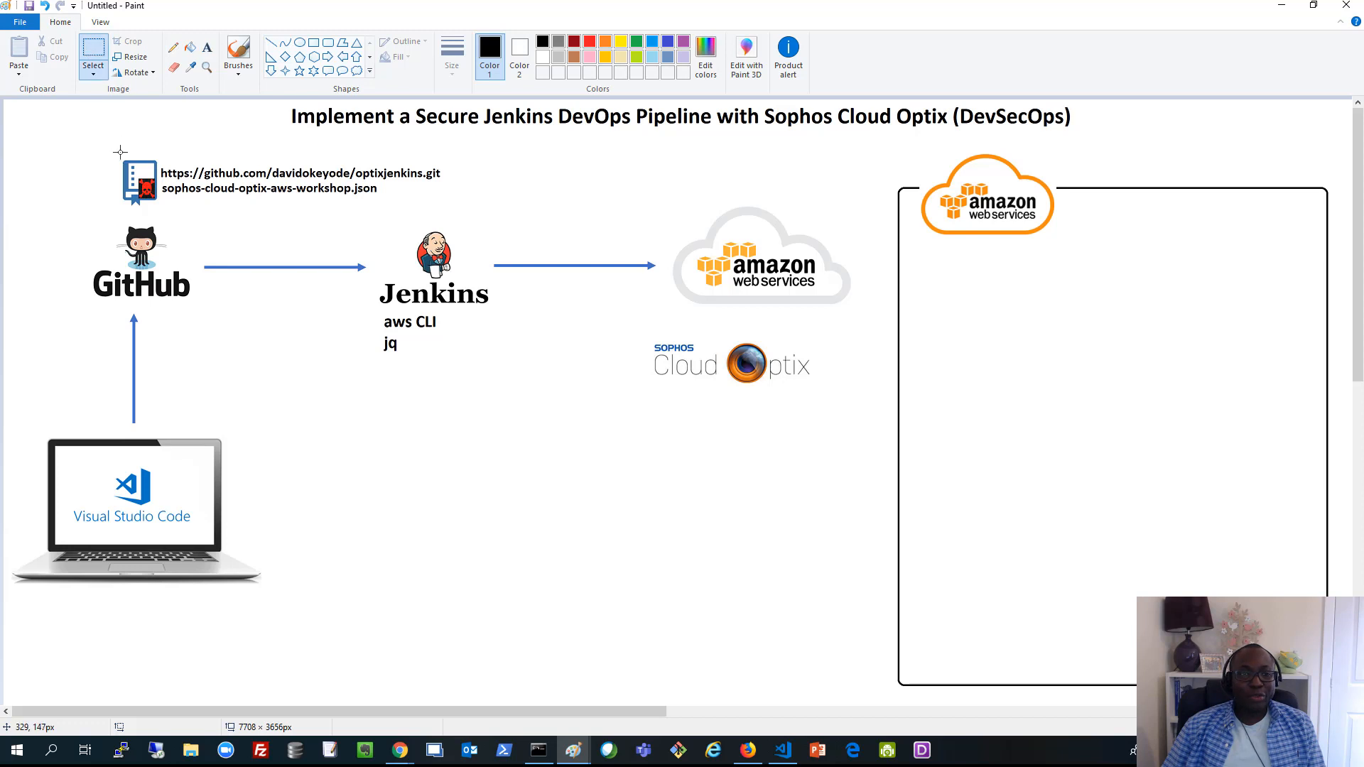
drag(118, 156, 160, 209)
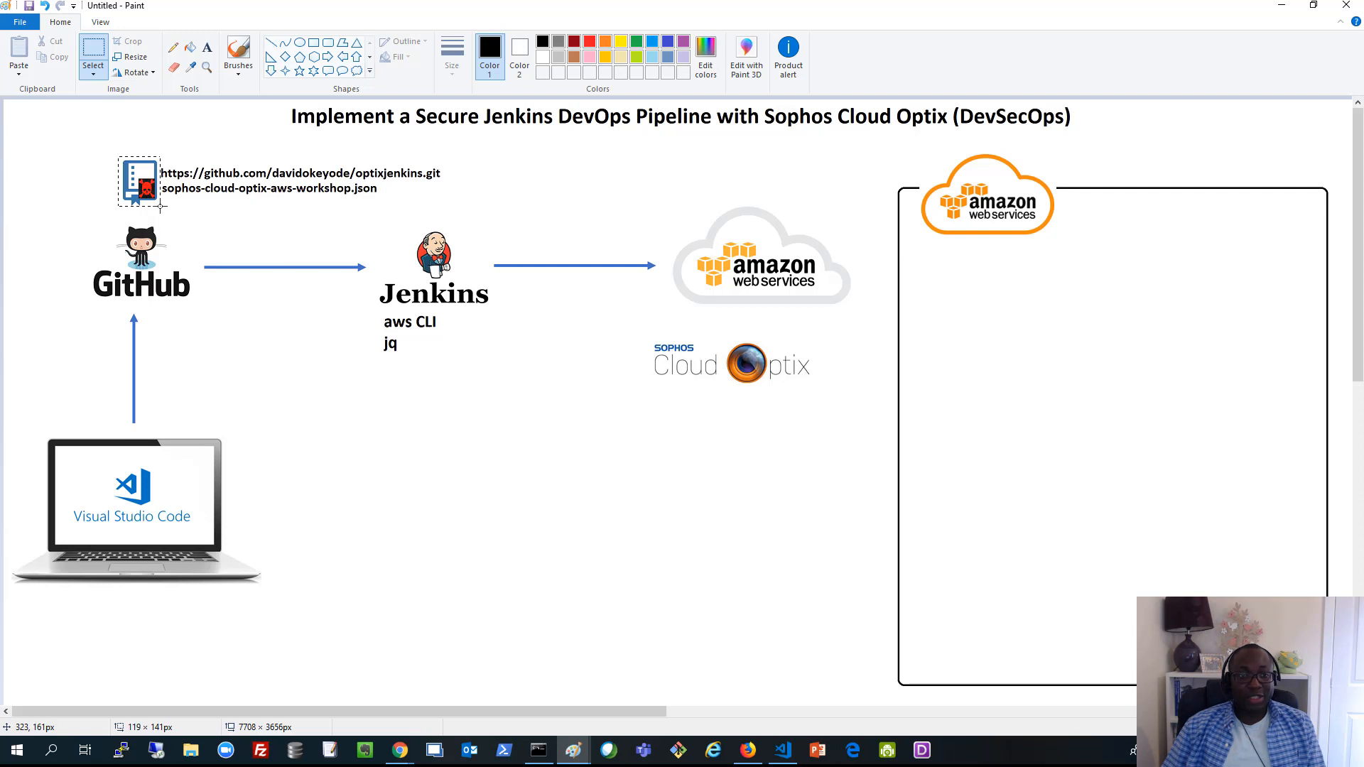
click(199, 217)
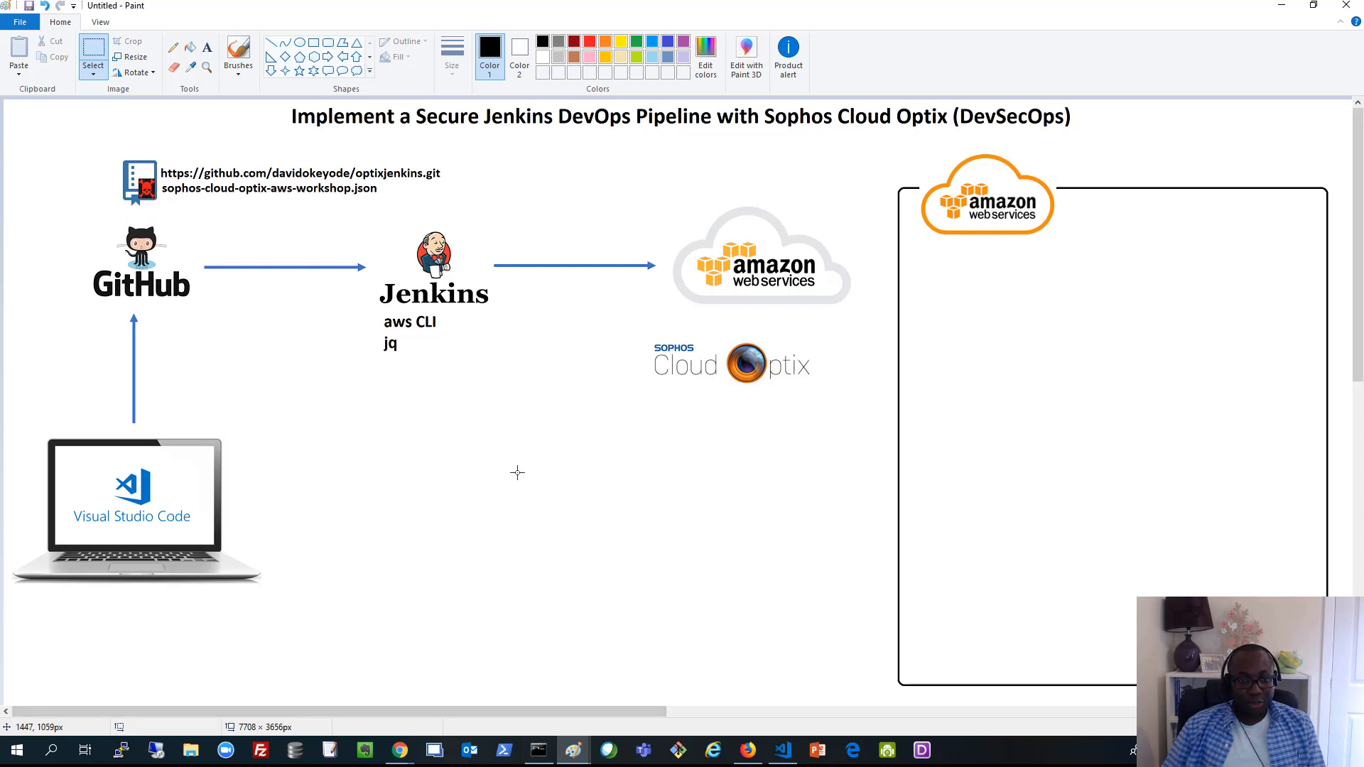
Switch to the Pre-Requisites notes and outline step 5, Create Jenkins Pipeline.
click(574, 750)
click(440, 696)
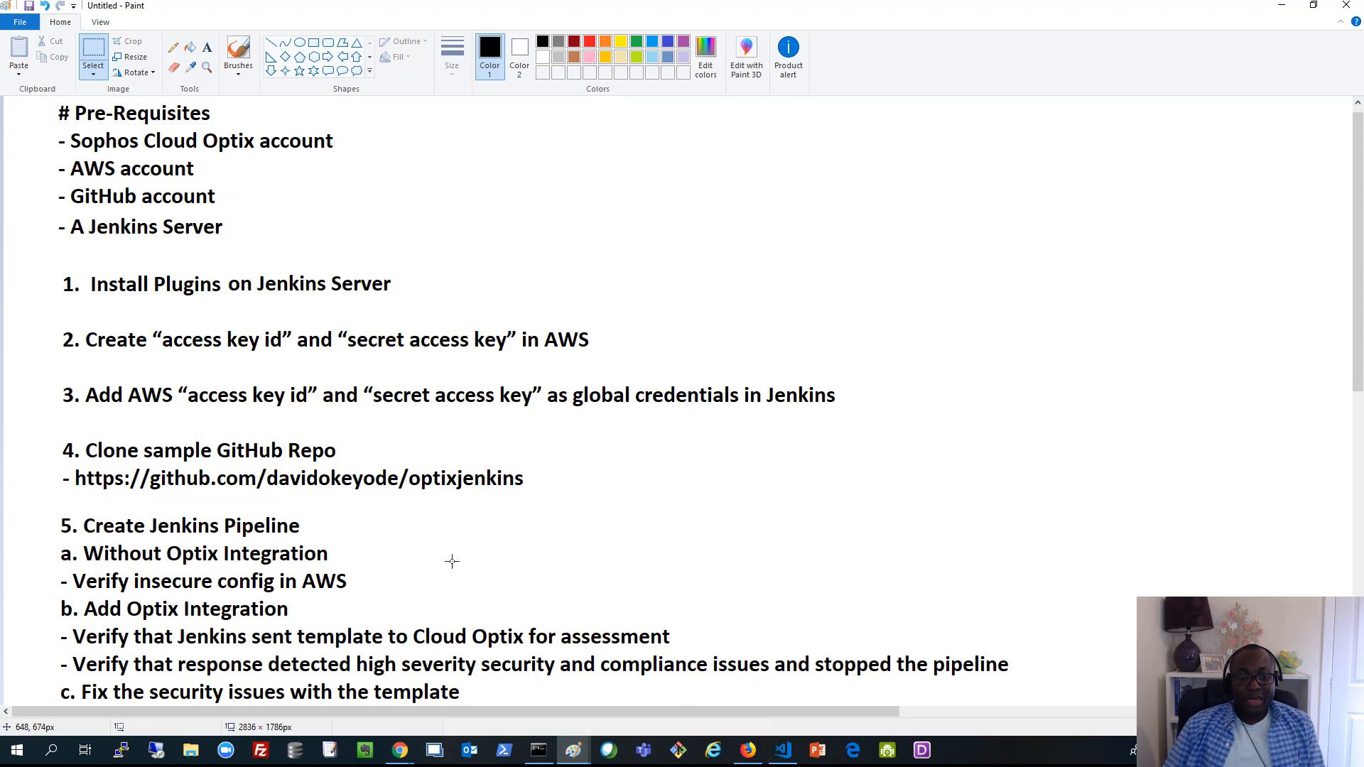
drag(76, 533, 242, 553)
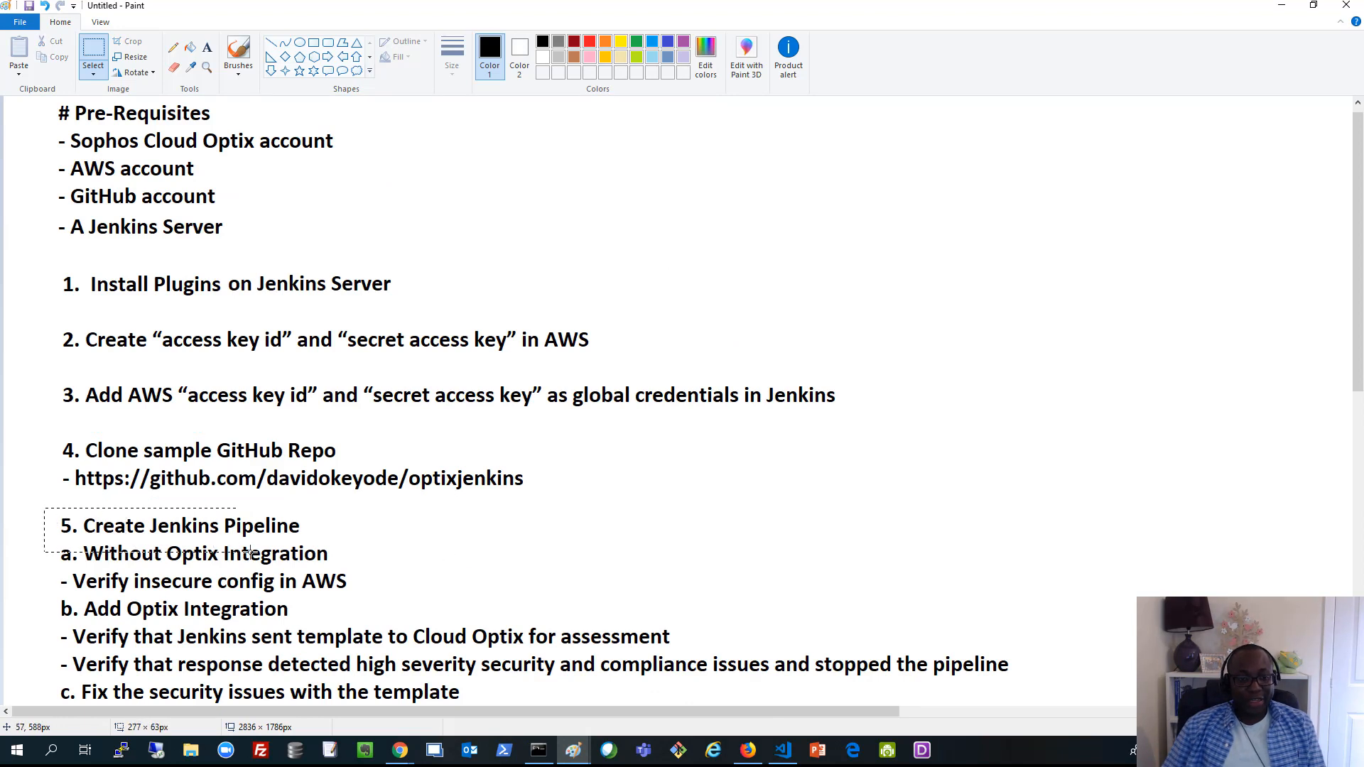
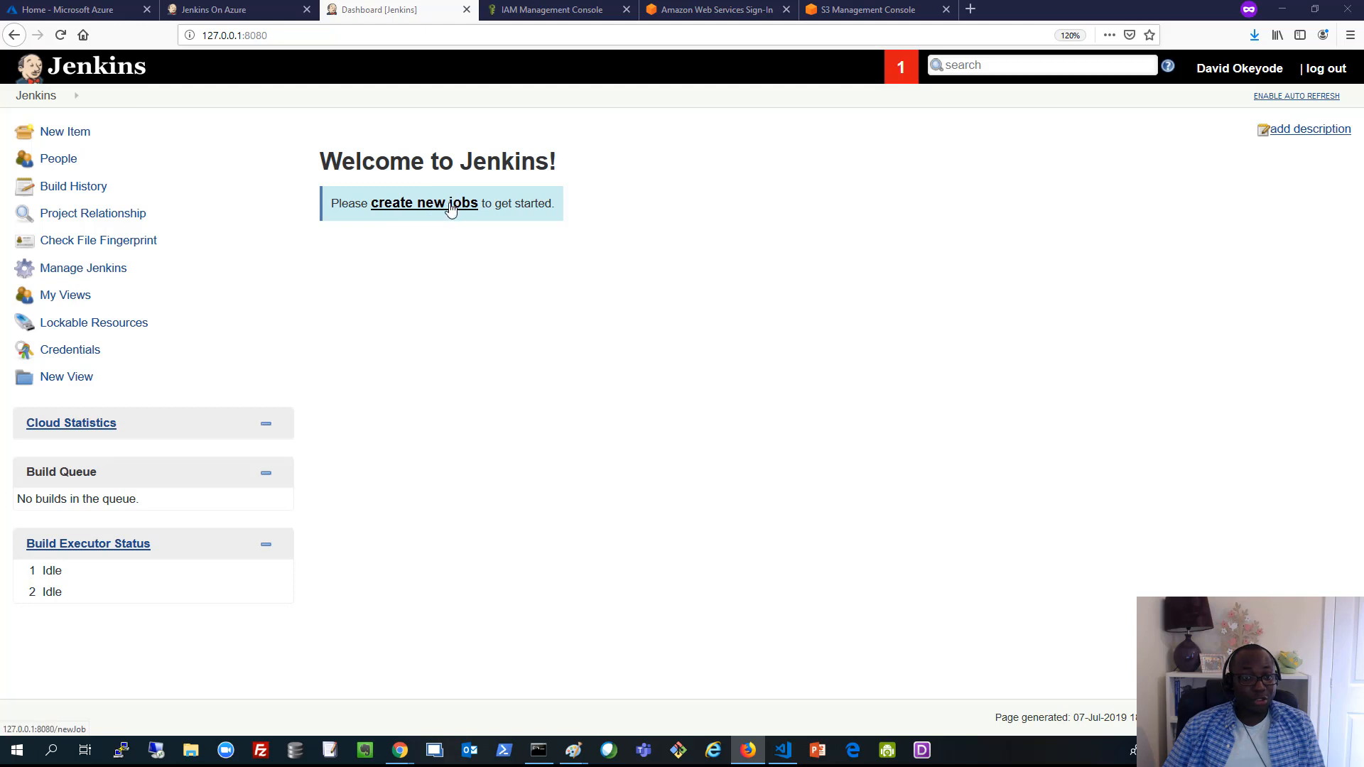
Create a new Freestyle project job named 'my-aws-prod-deployment' and open its configuration.
click(47, 132)
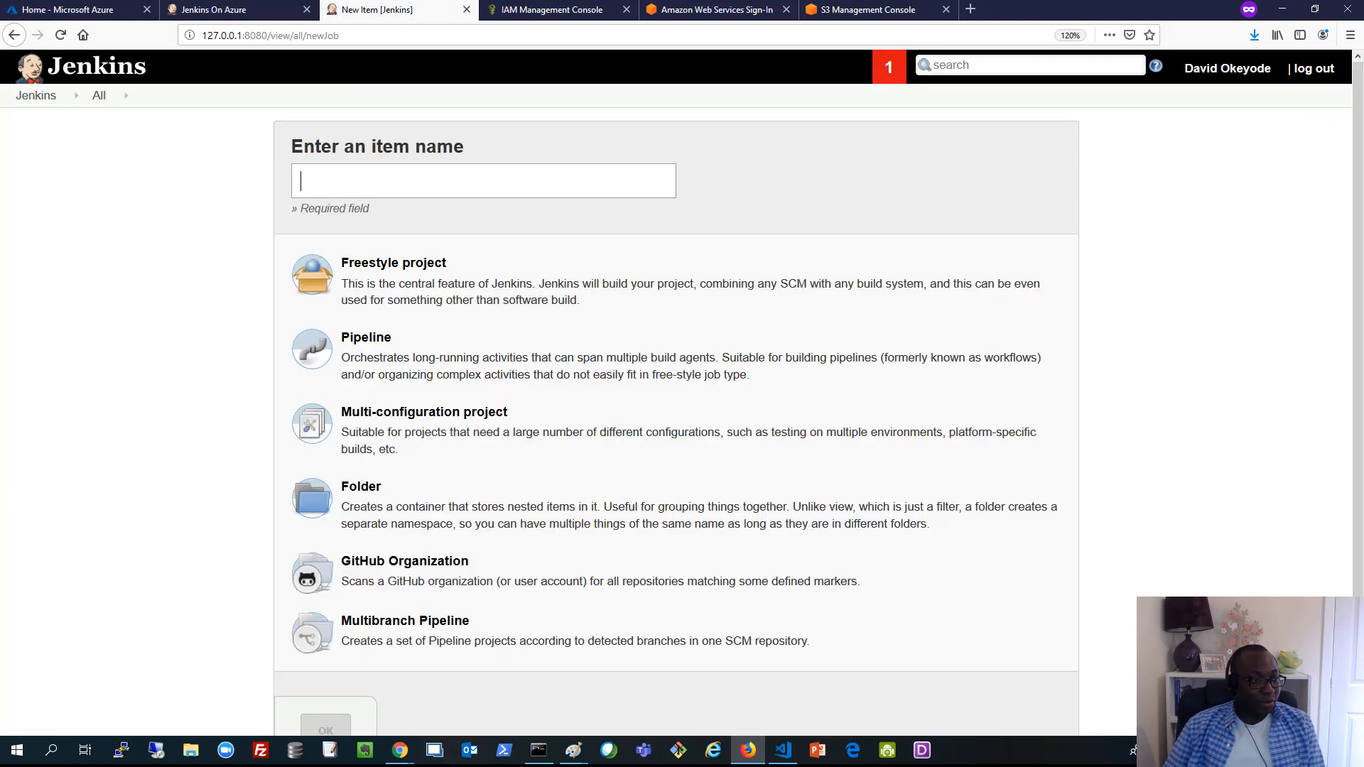
key(alt+Tab)
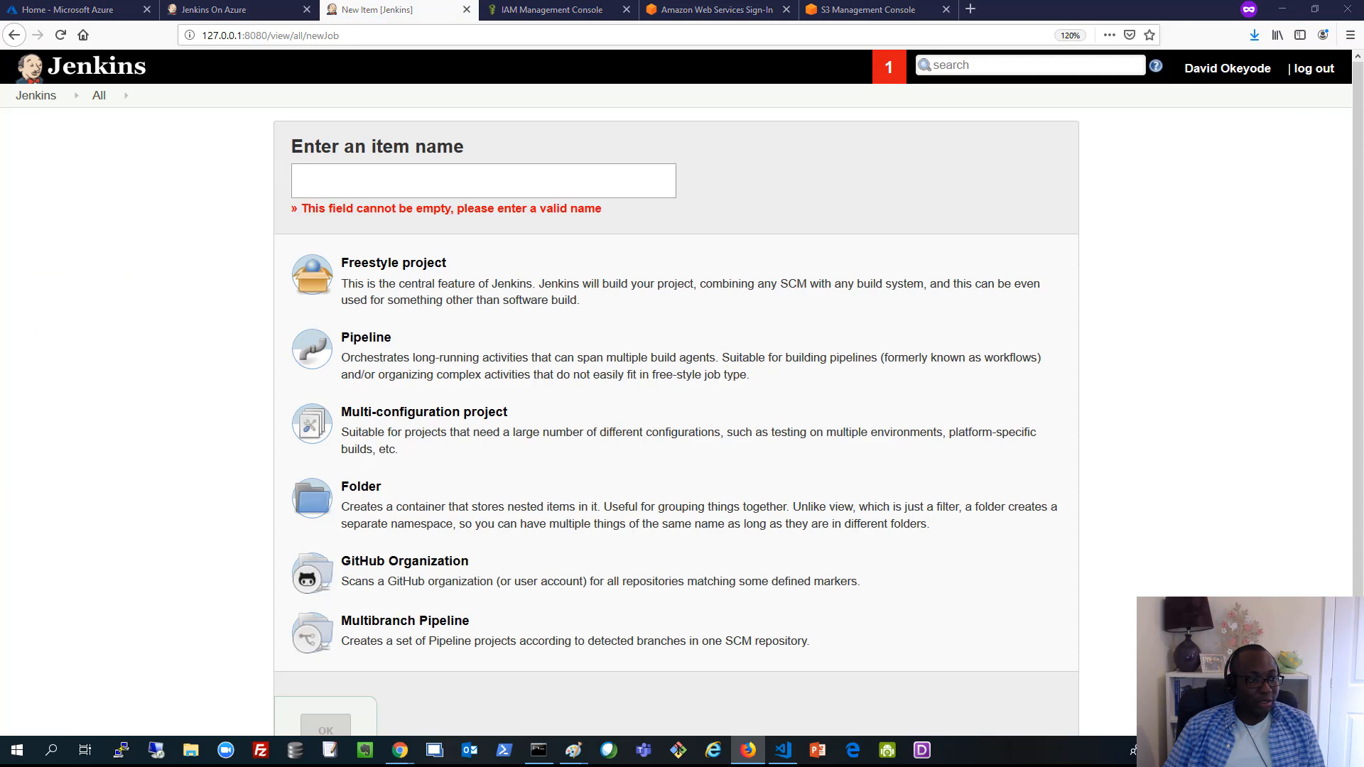
click(334, 184)
text(my)
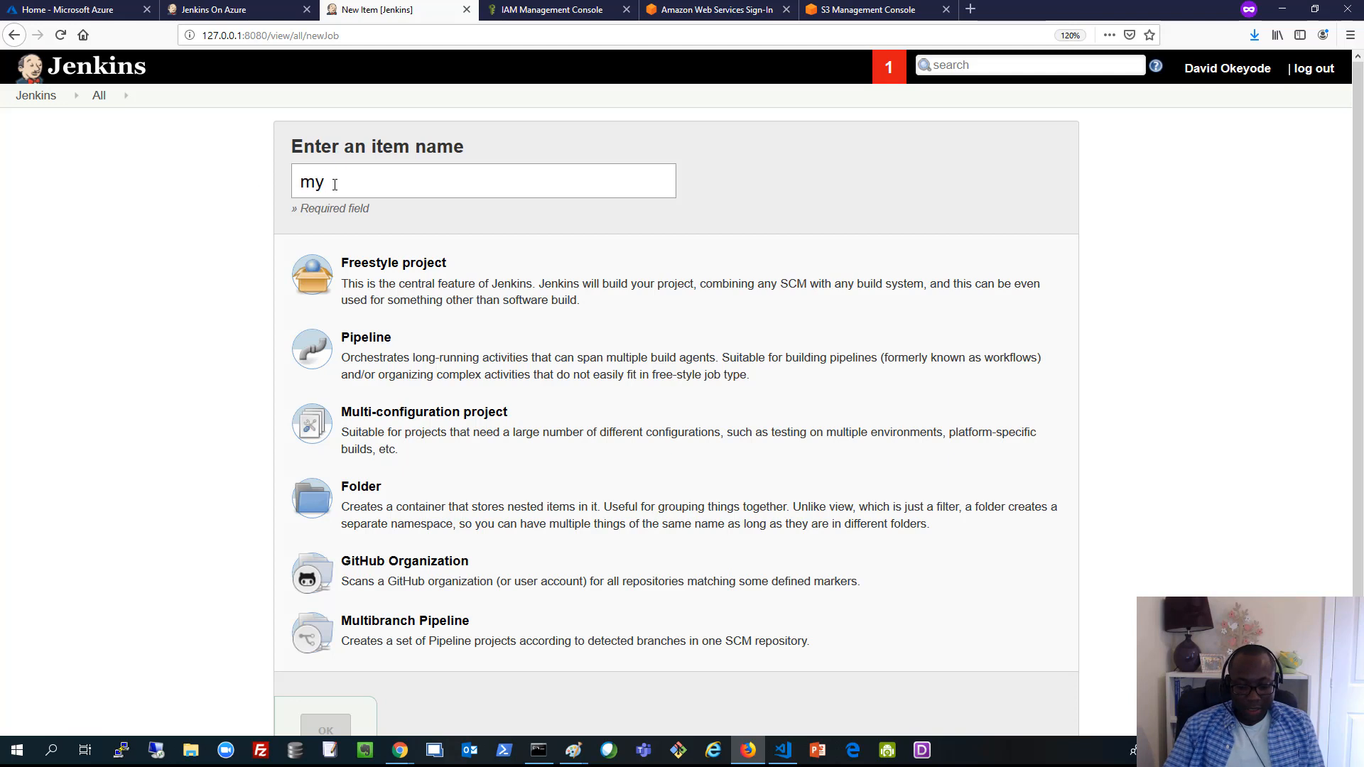
text(-aws-)
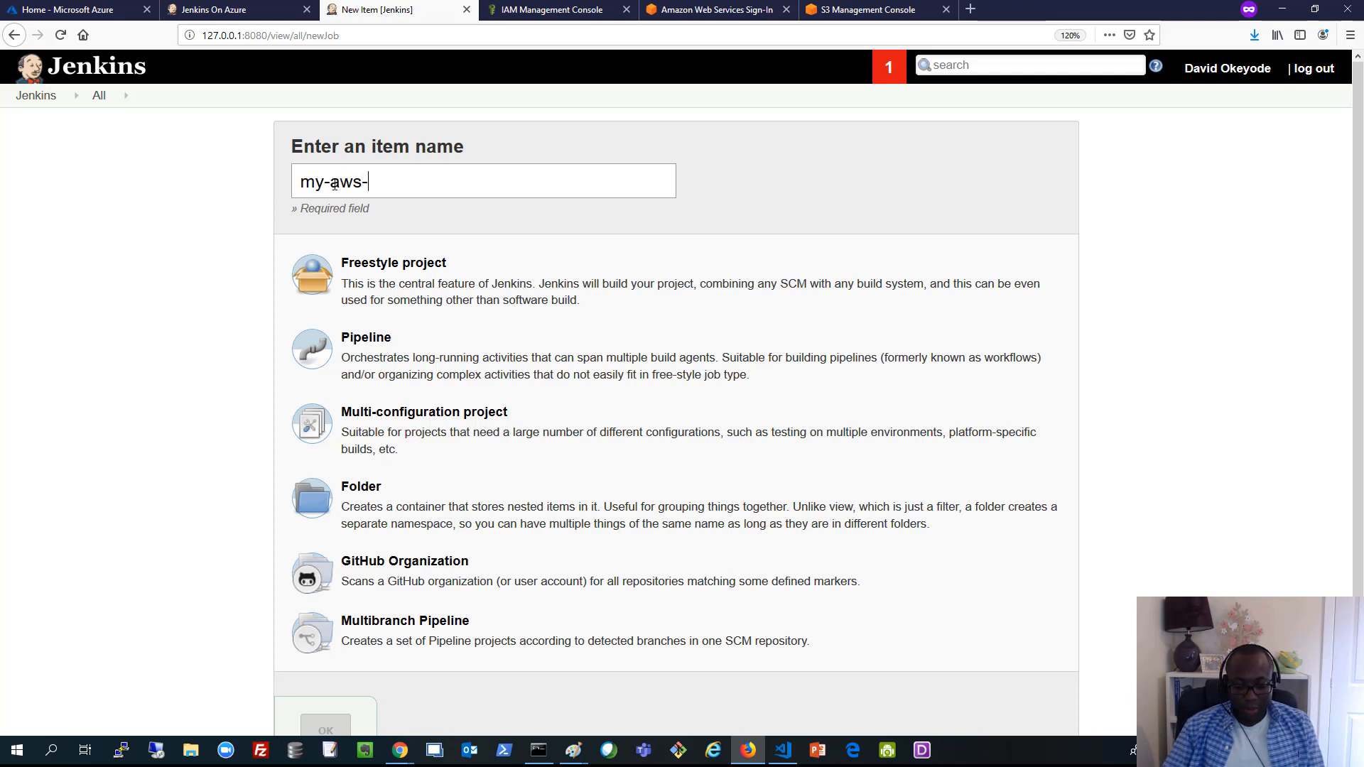
text(prod-deployment)
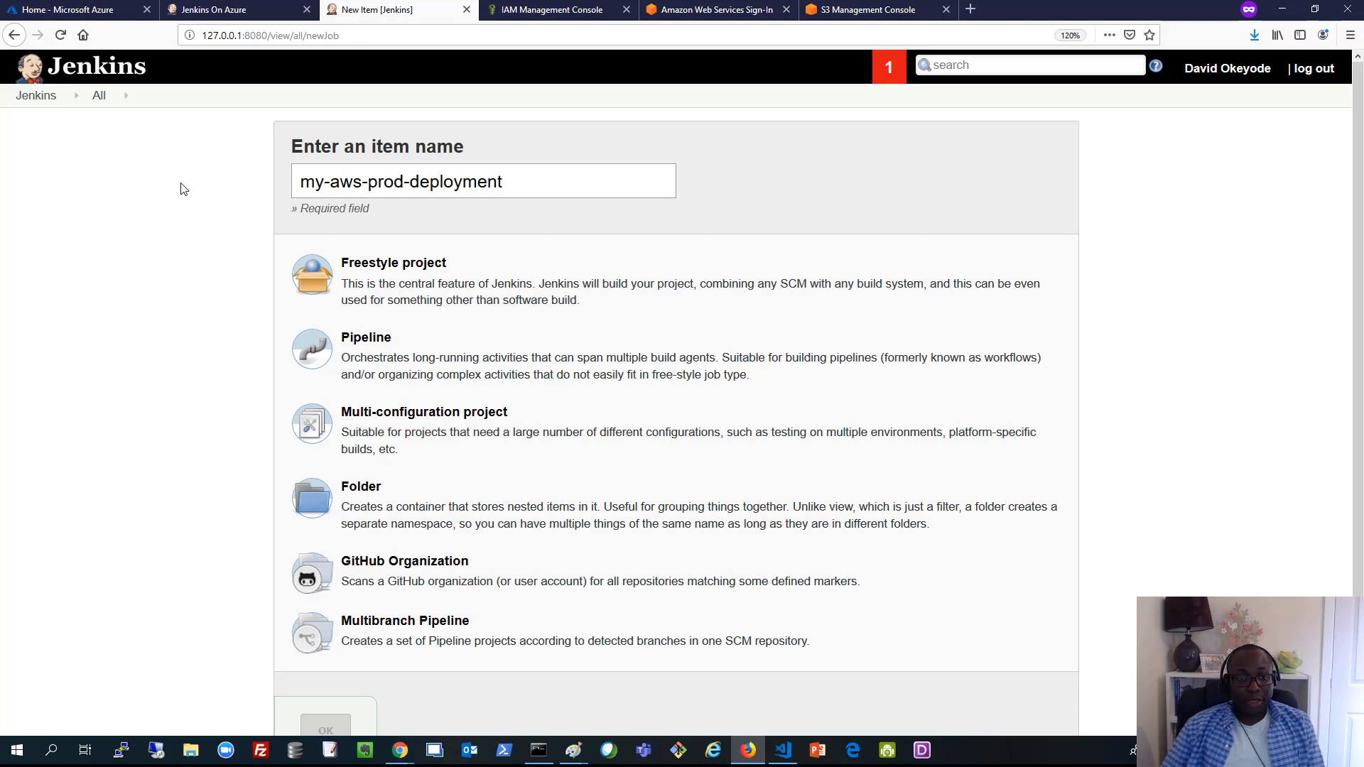
click(390, 291)
scroll(457, 550, down, 2)
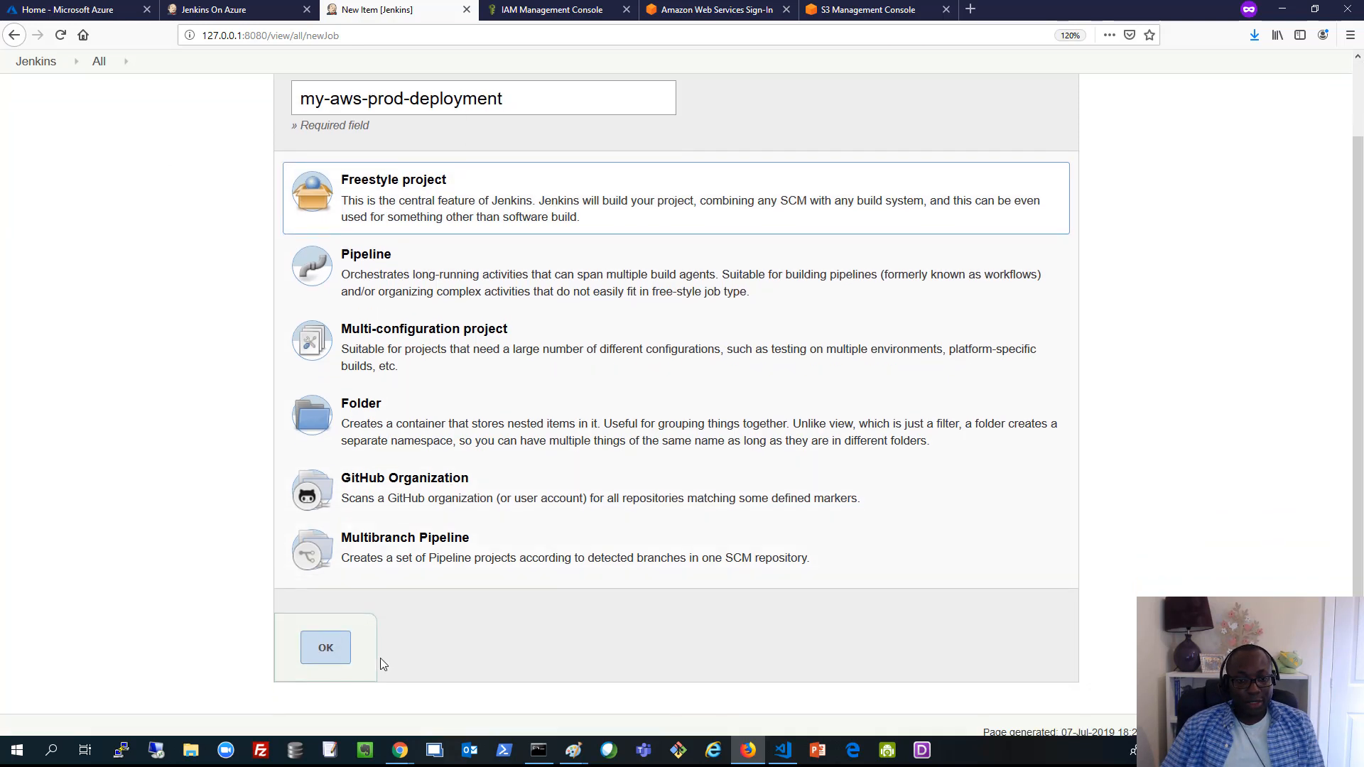
click(329, 641)
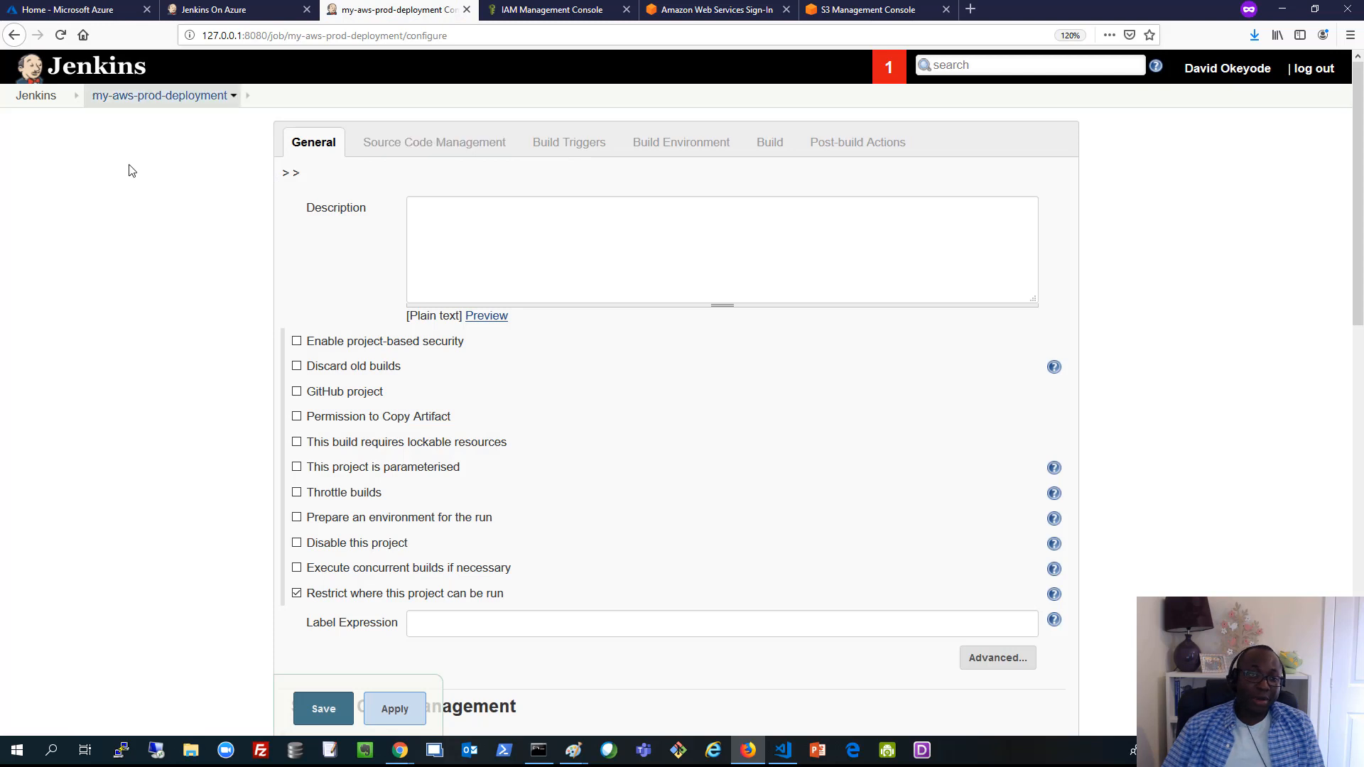
Set Source Code Management to Git with the optixjenkins repository URL on branch */master.
click(435, 146)
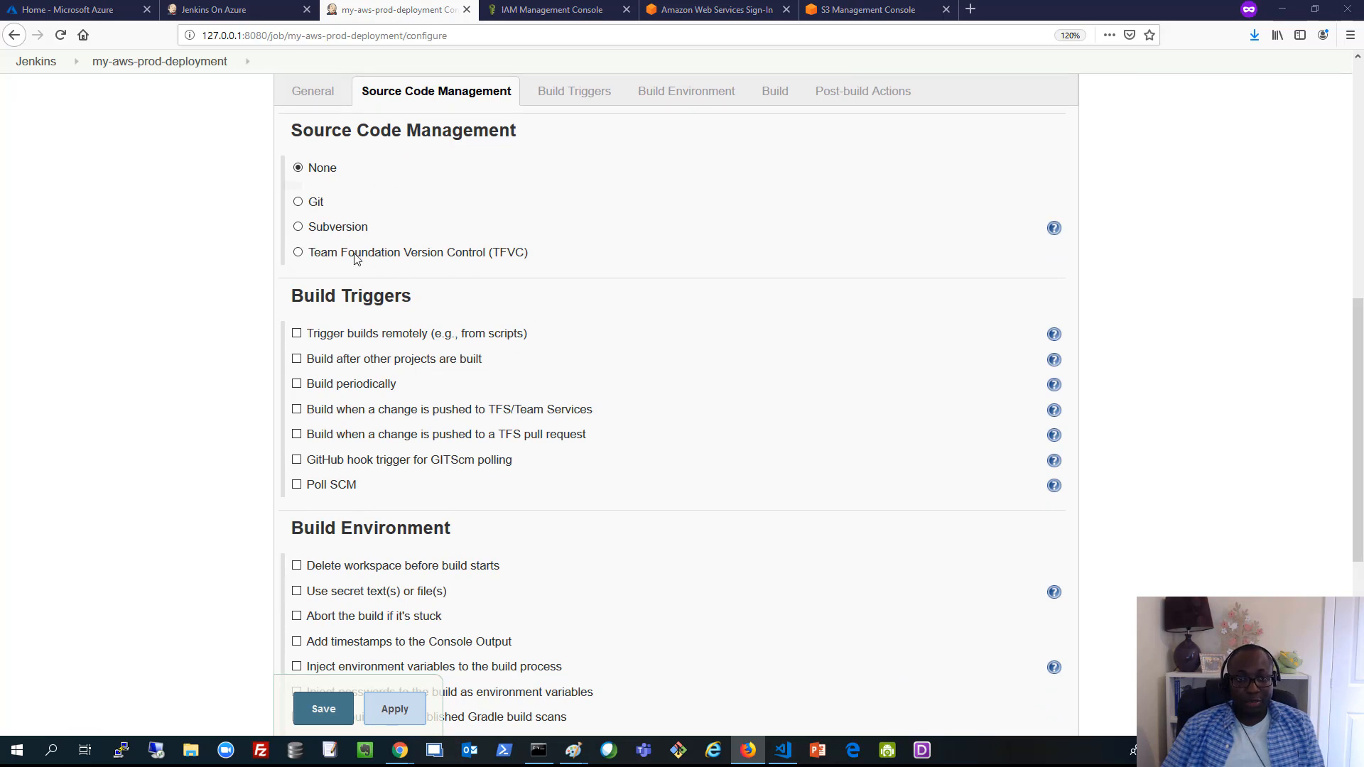
click(298, 202)
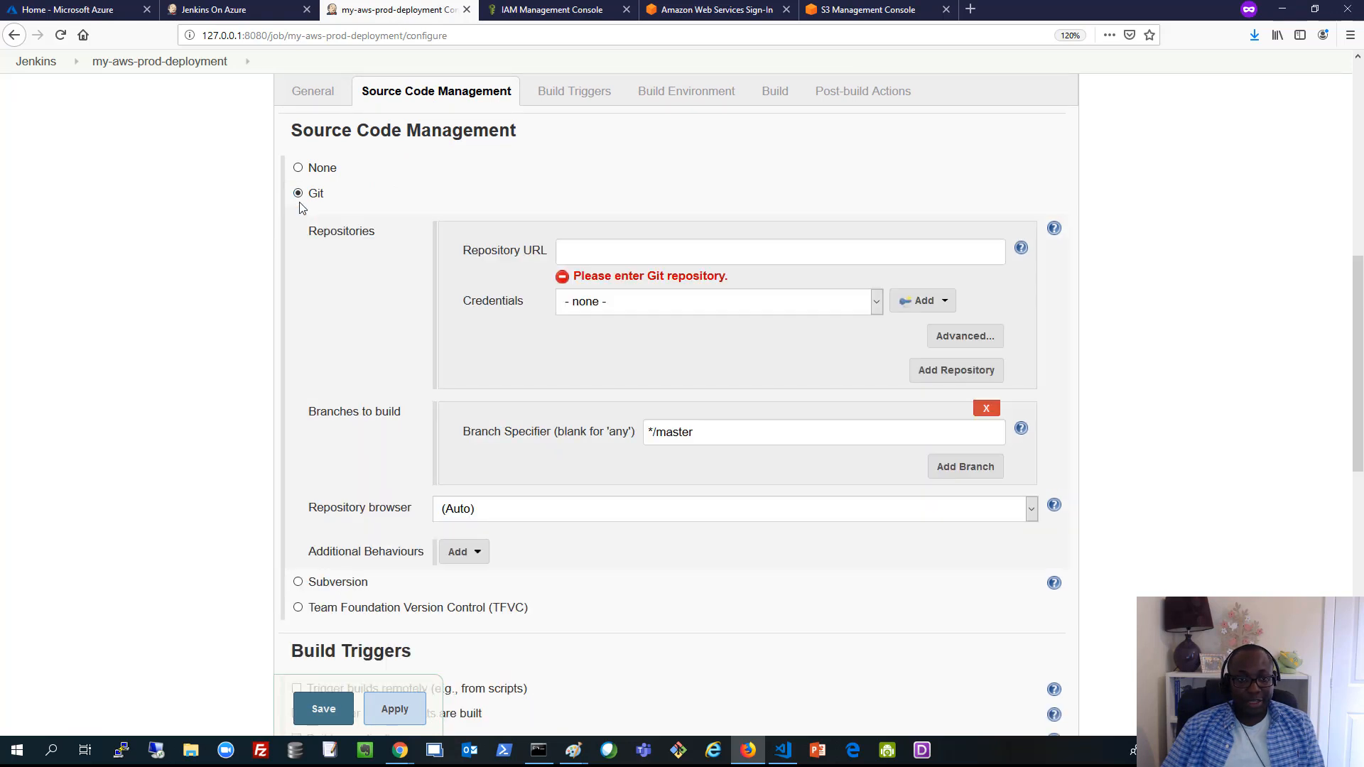
click(643, 254)
text(https://github.com/davidokeyode/optixjenkins.git)
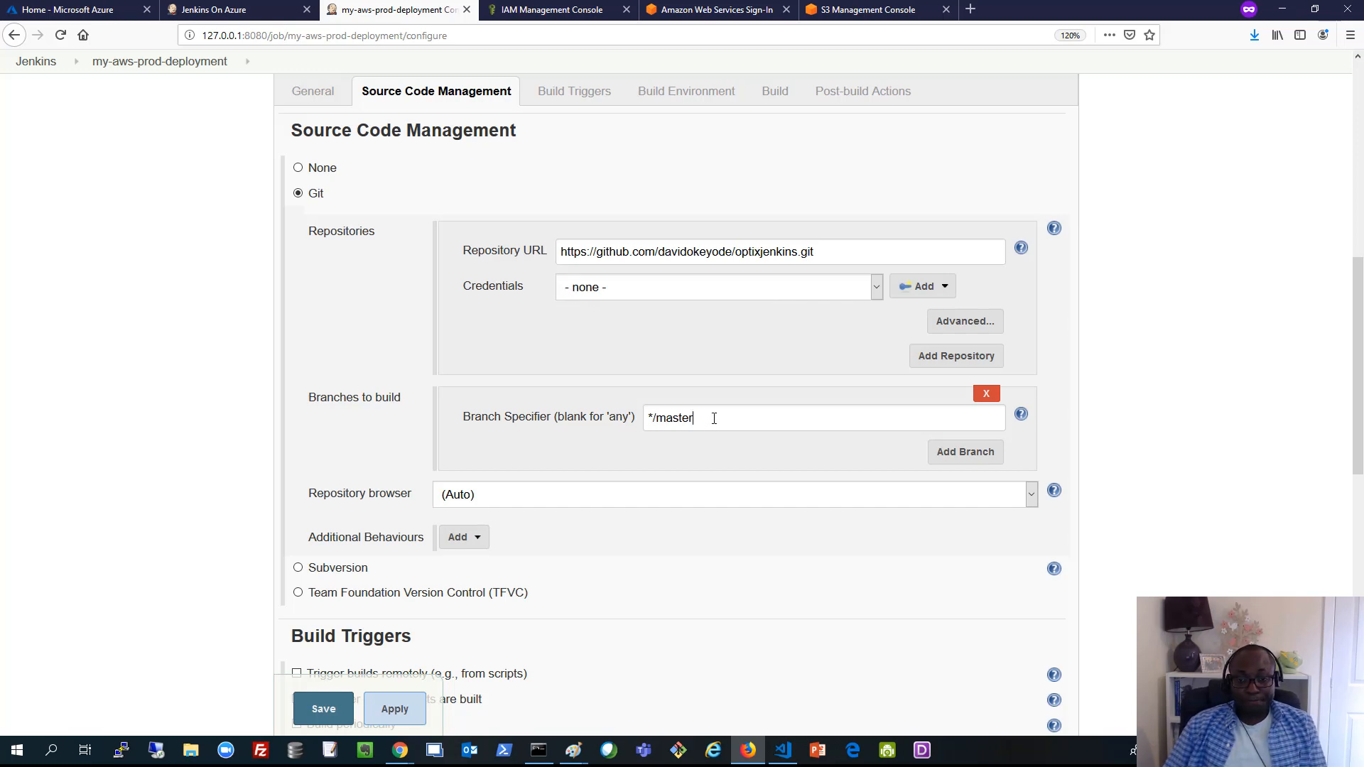
drag(711, 419, 635, 426)
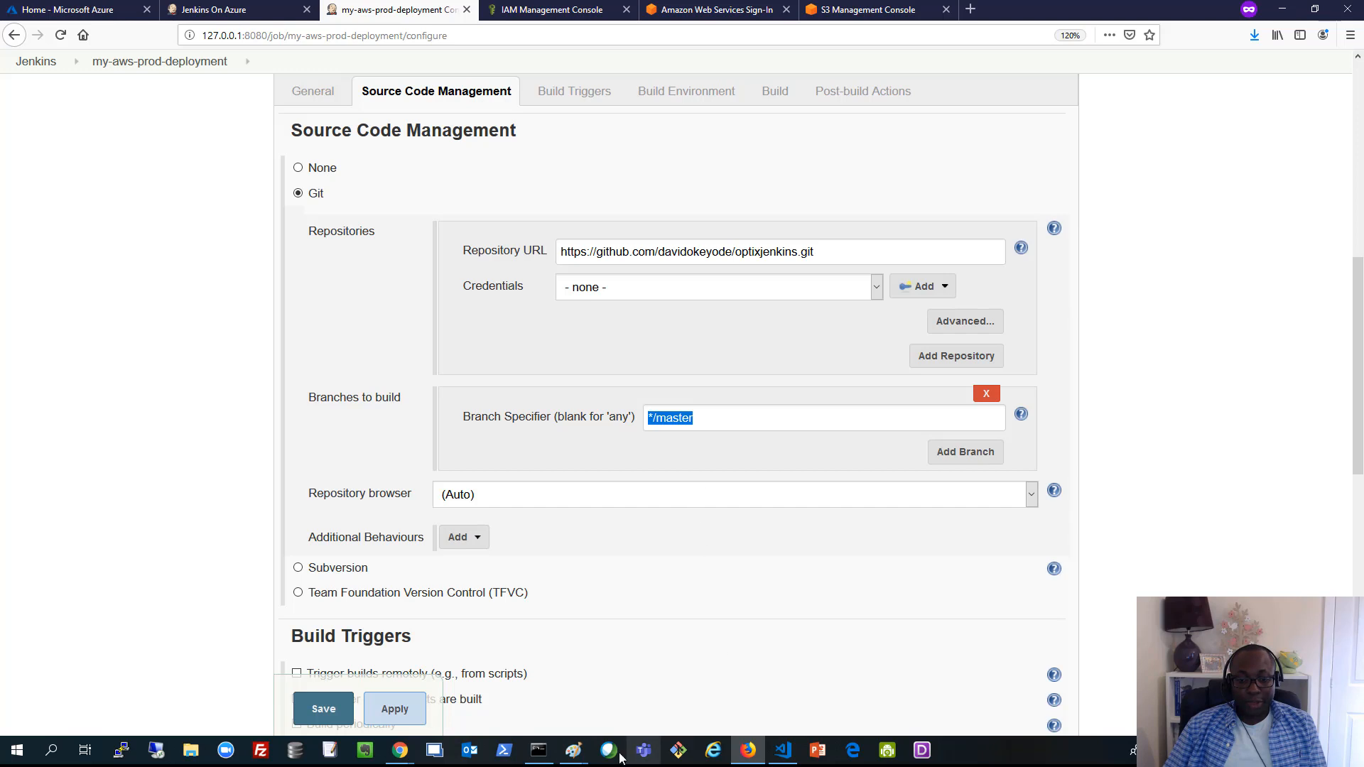
mouse_move(401, 748)
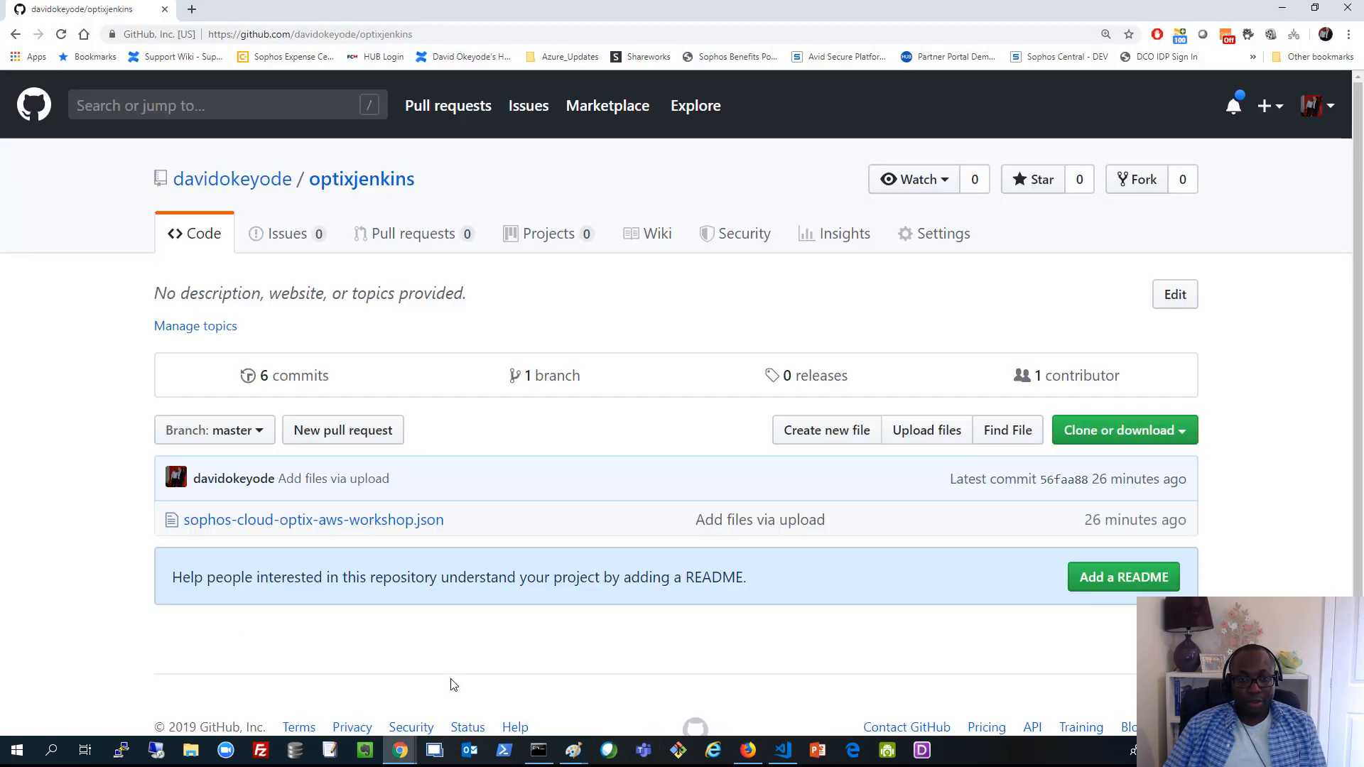
click(447, 687)
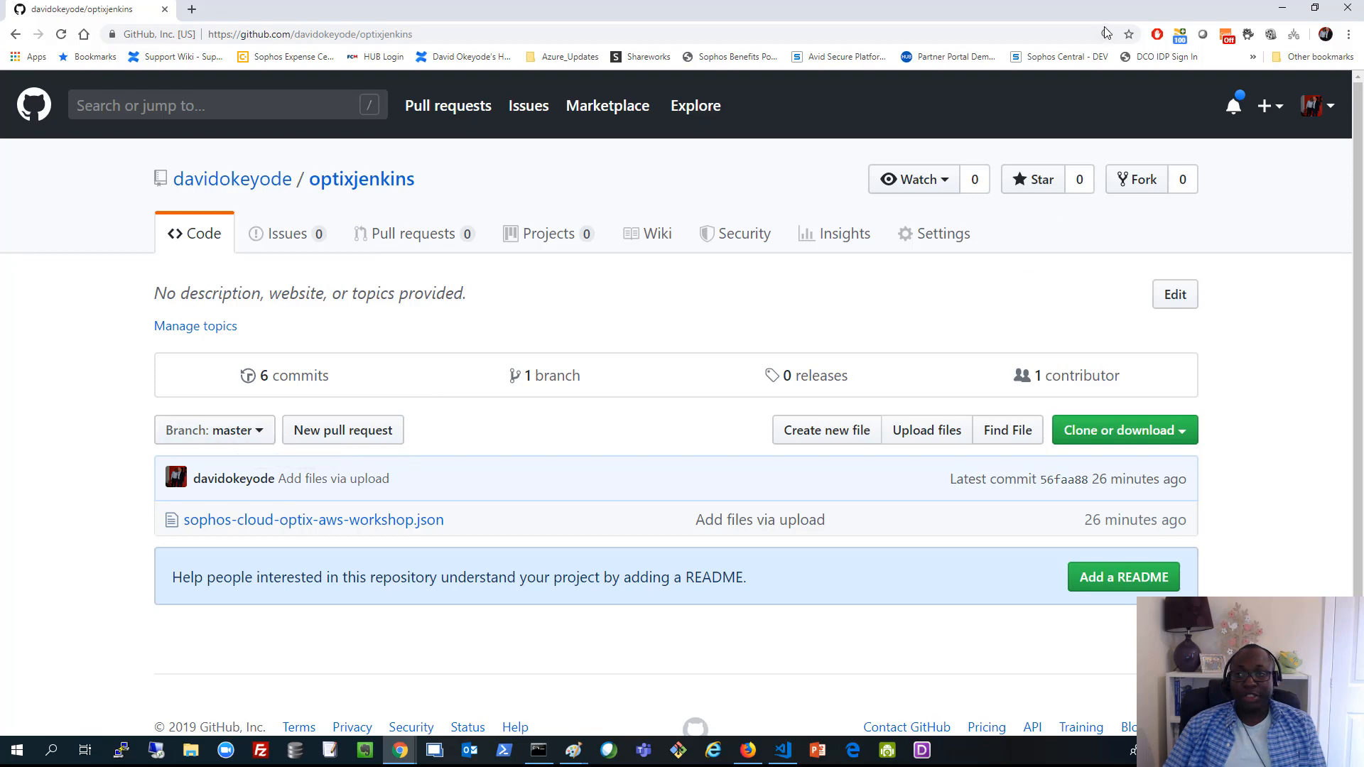
click(1282, 9)
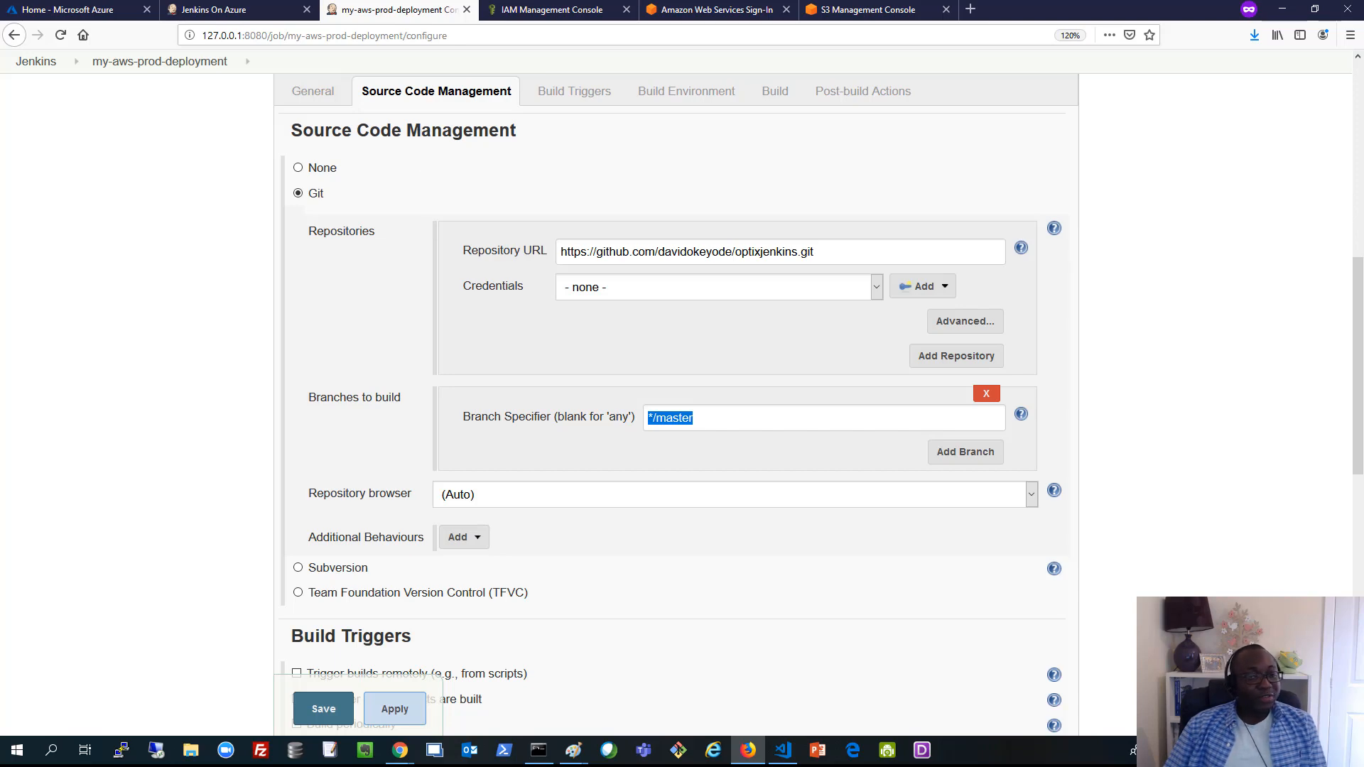
Add a secret text binding in Build Environment with variable AWS_ACCESS_KEY_ID for the AWS Access Key ID.
click(650, 96)
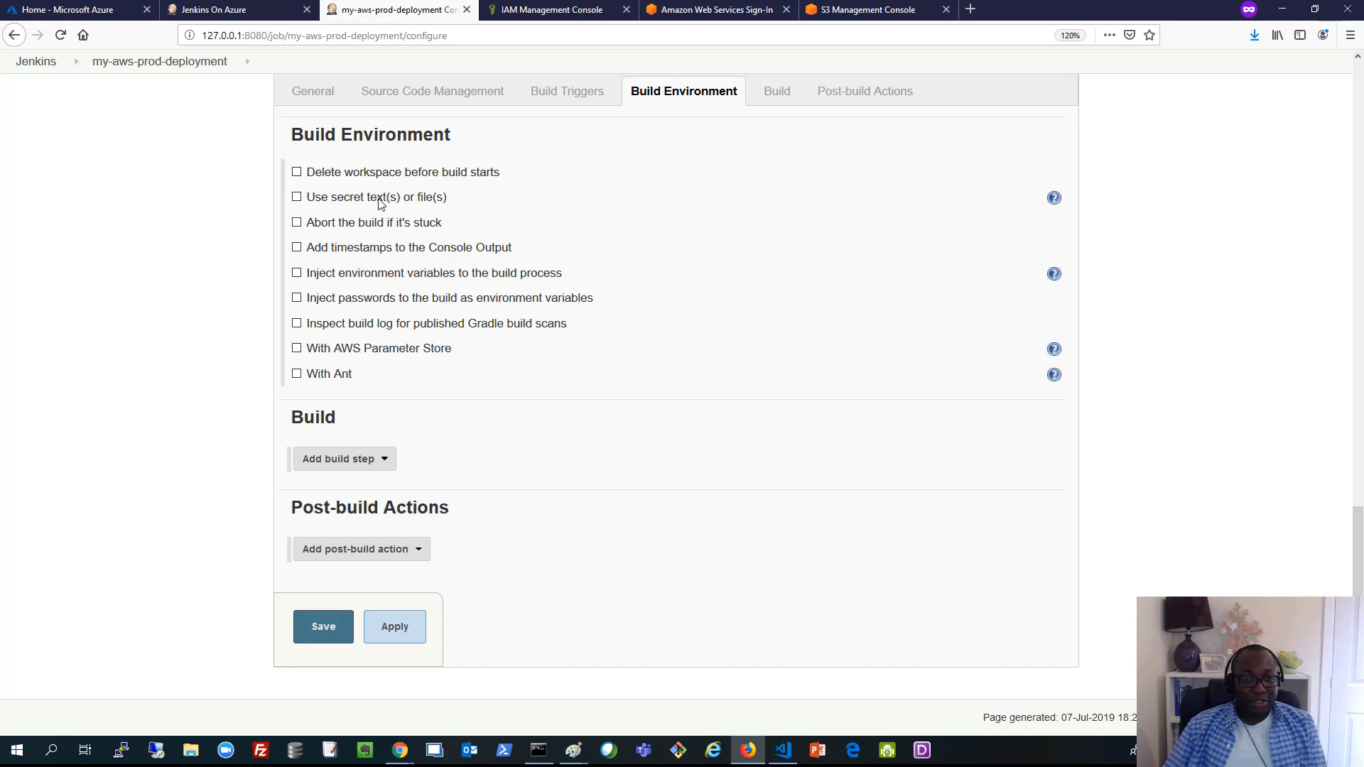
click(297, 197)
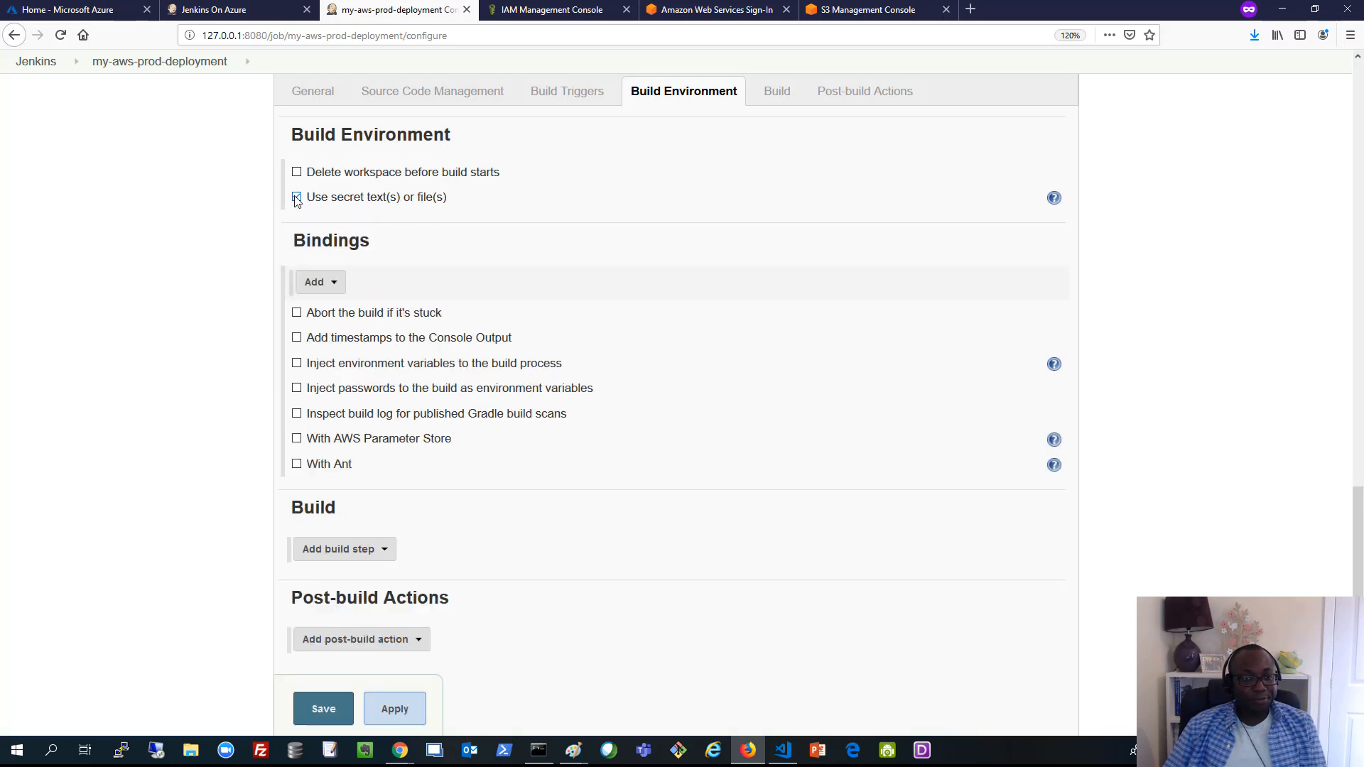
click(312, 284)
click(352, 512)
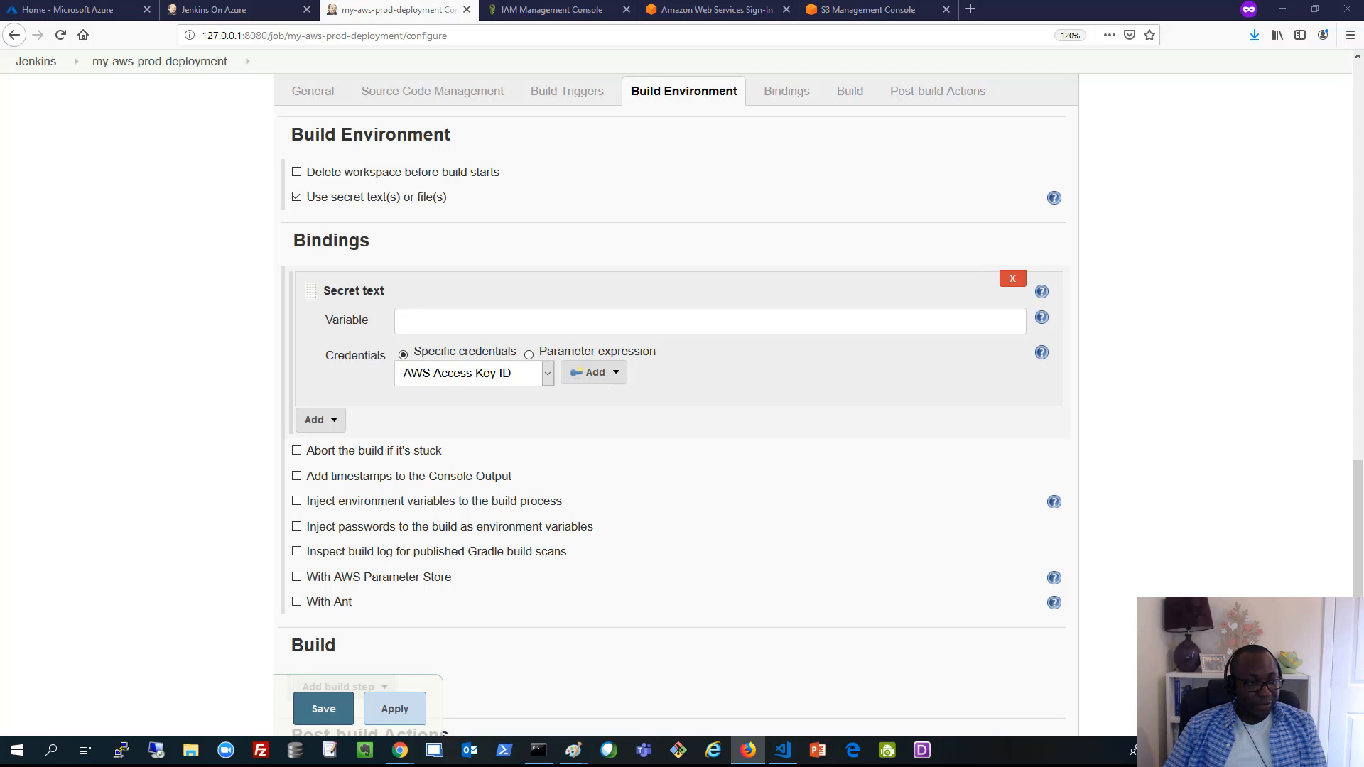
click(431, 329)
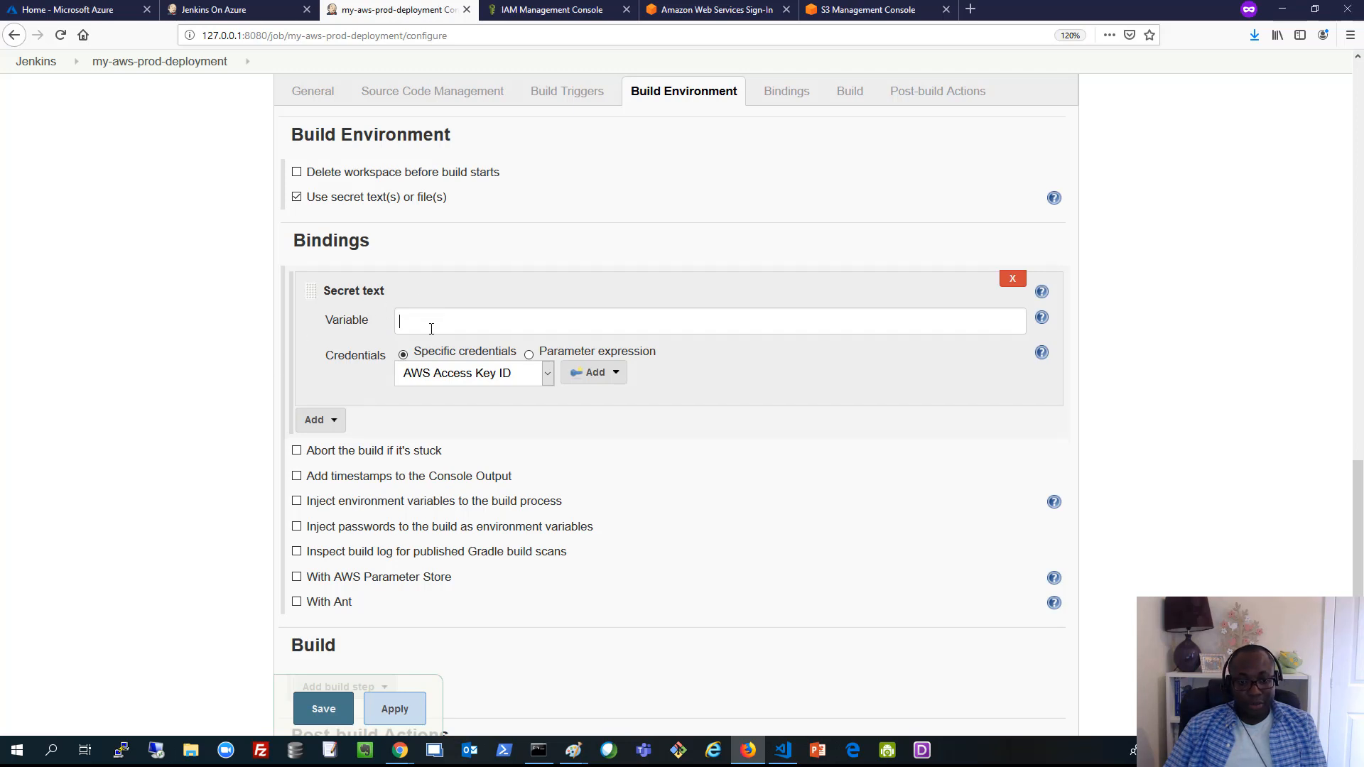
text(AWS_ACCESS_KEY_ID)
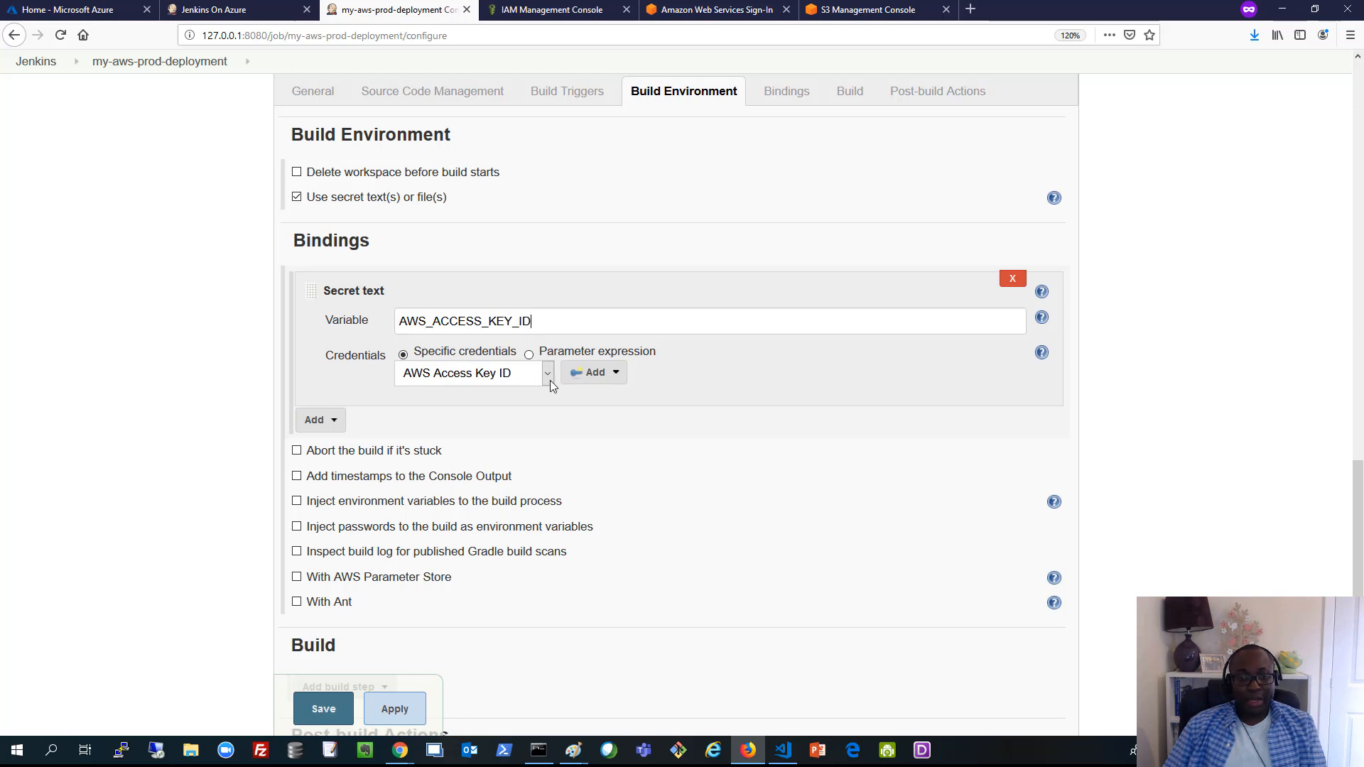
click(330, 420)
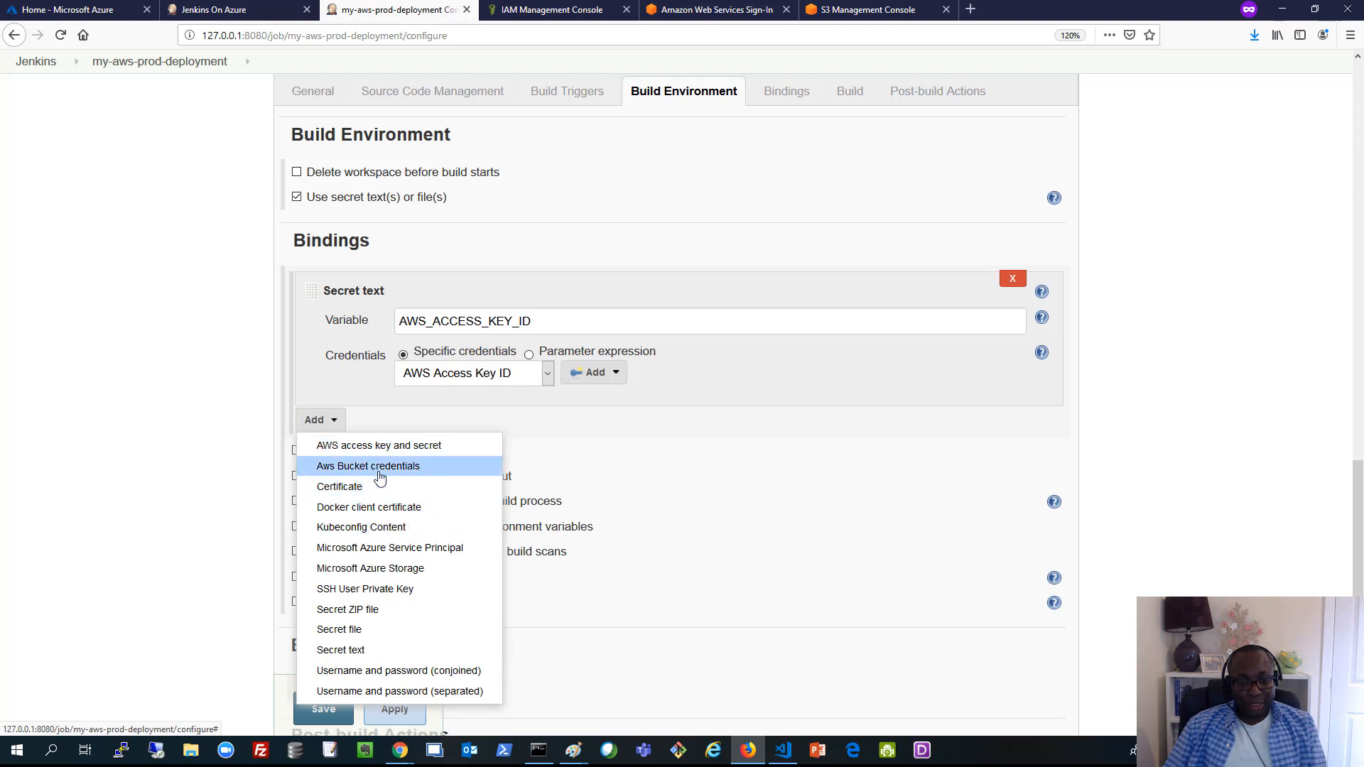
Bind AWS_SECRET_ACCESS_KEY to the AWS Secret Access Key credential, then return to General settings.
click(364, 651)
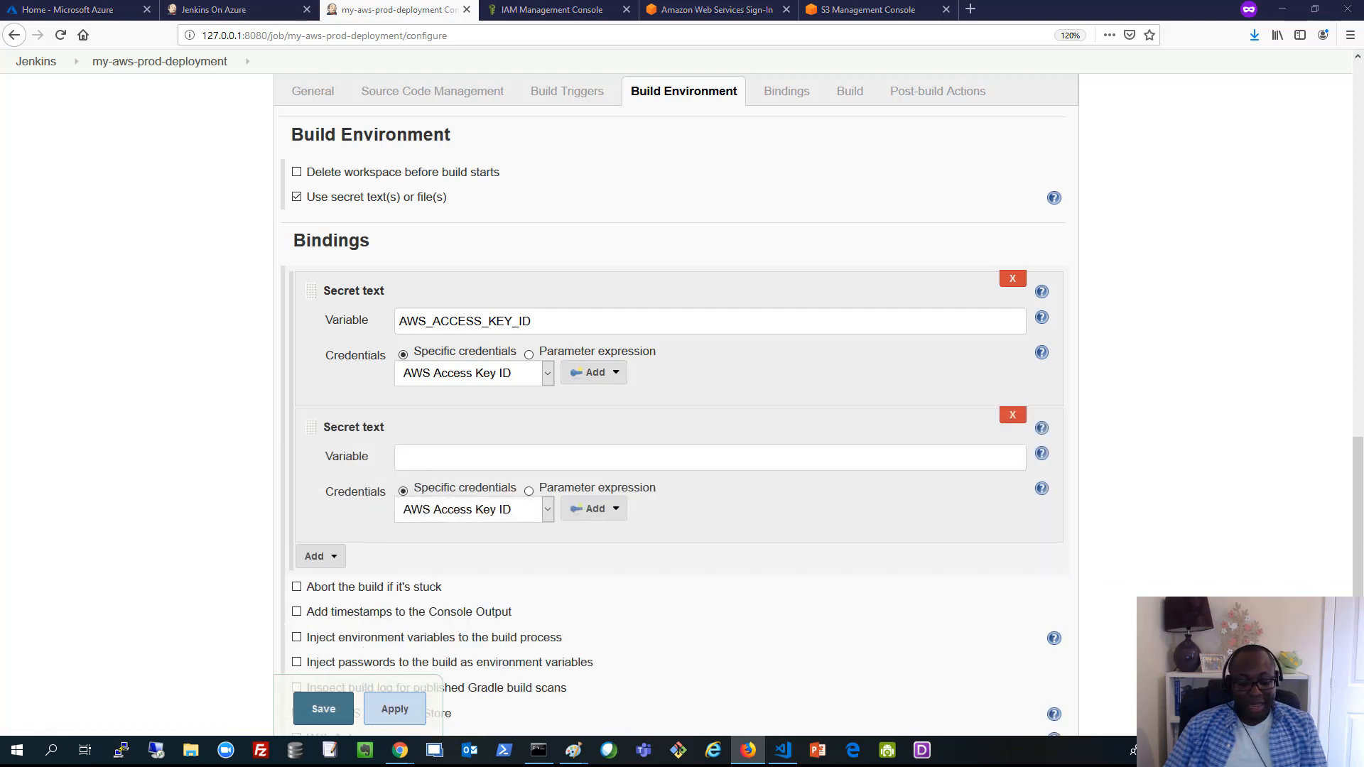
click(445, 465)
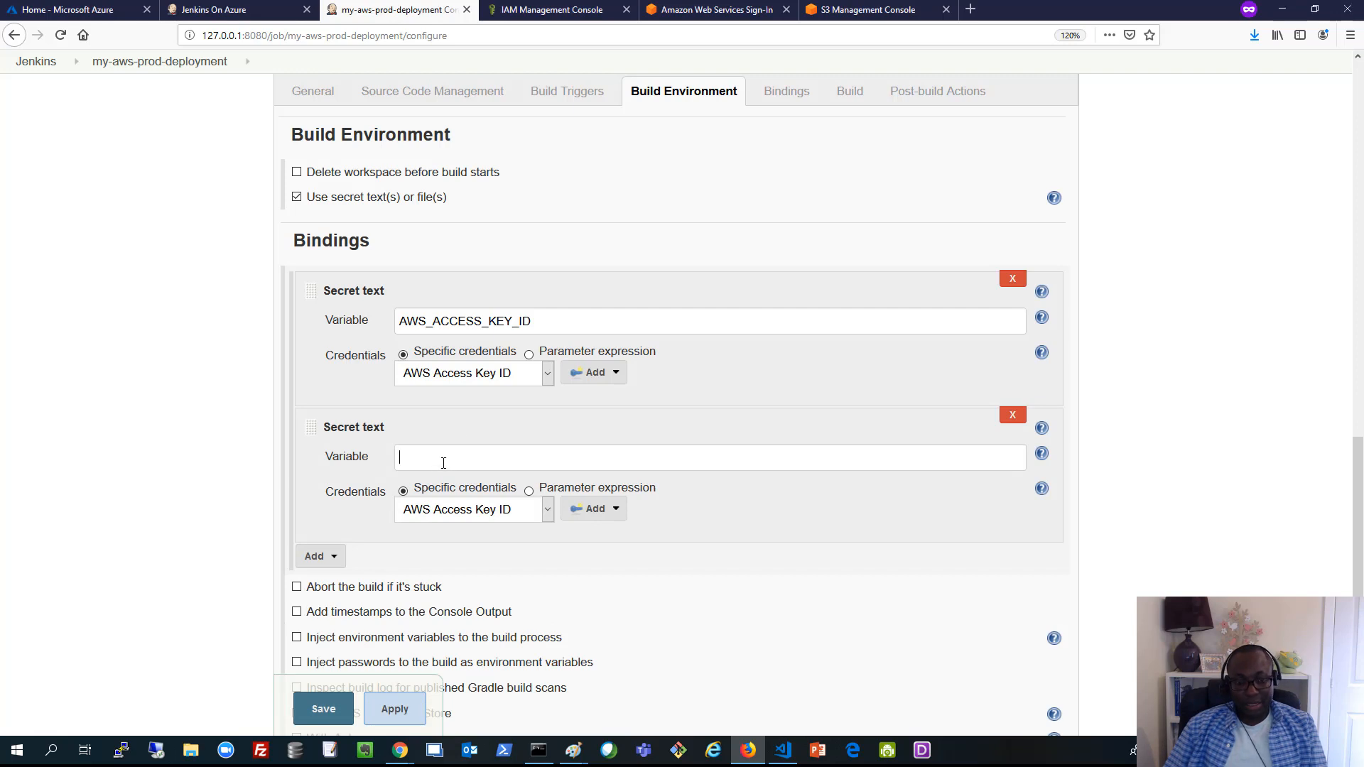
text(AWS_SECRET_ACCESS_KEY)
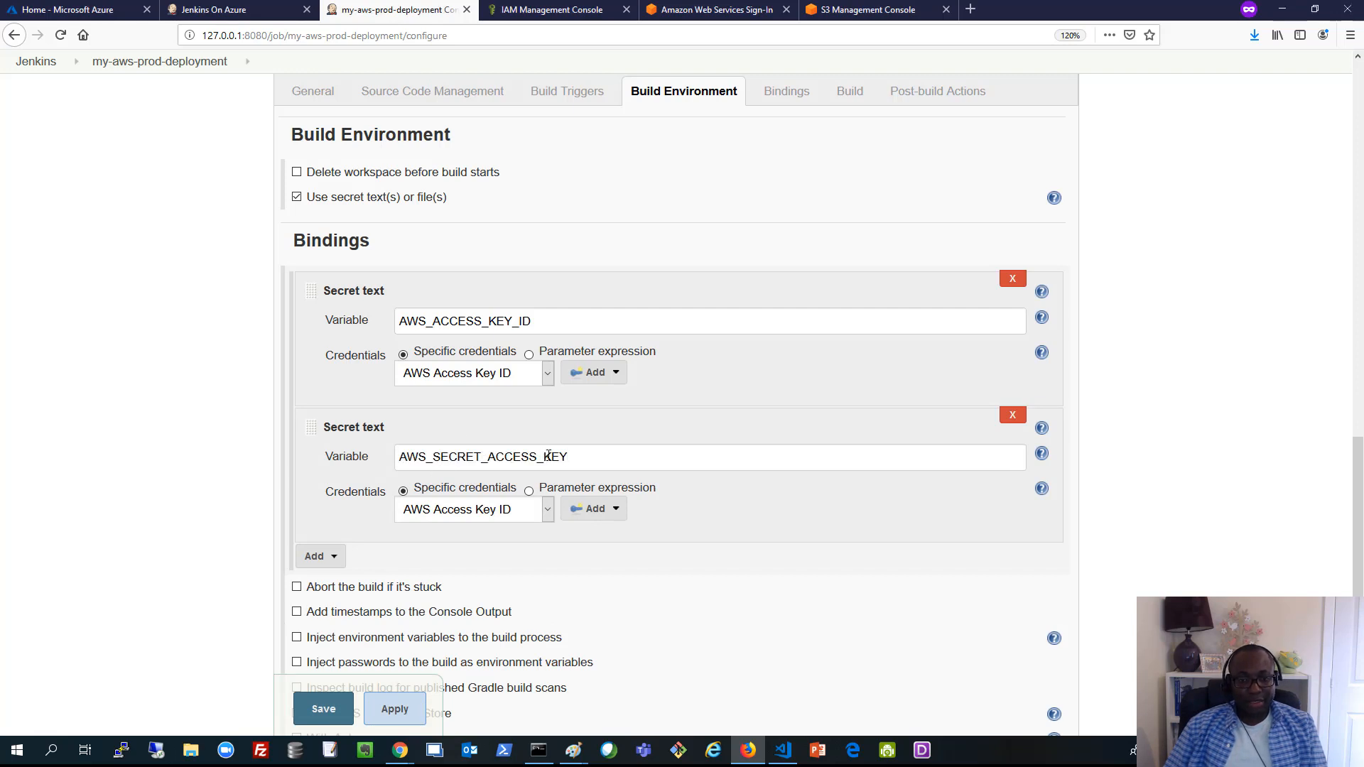
click(546, 510)
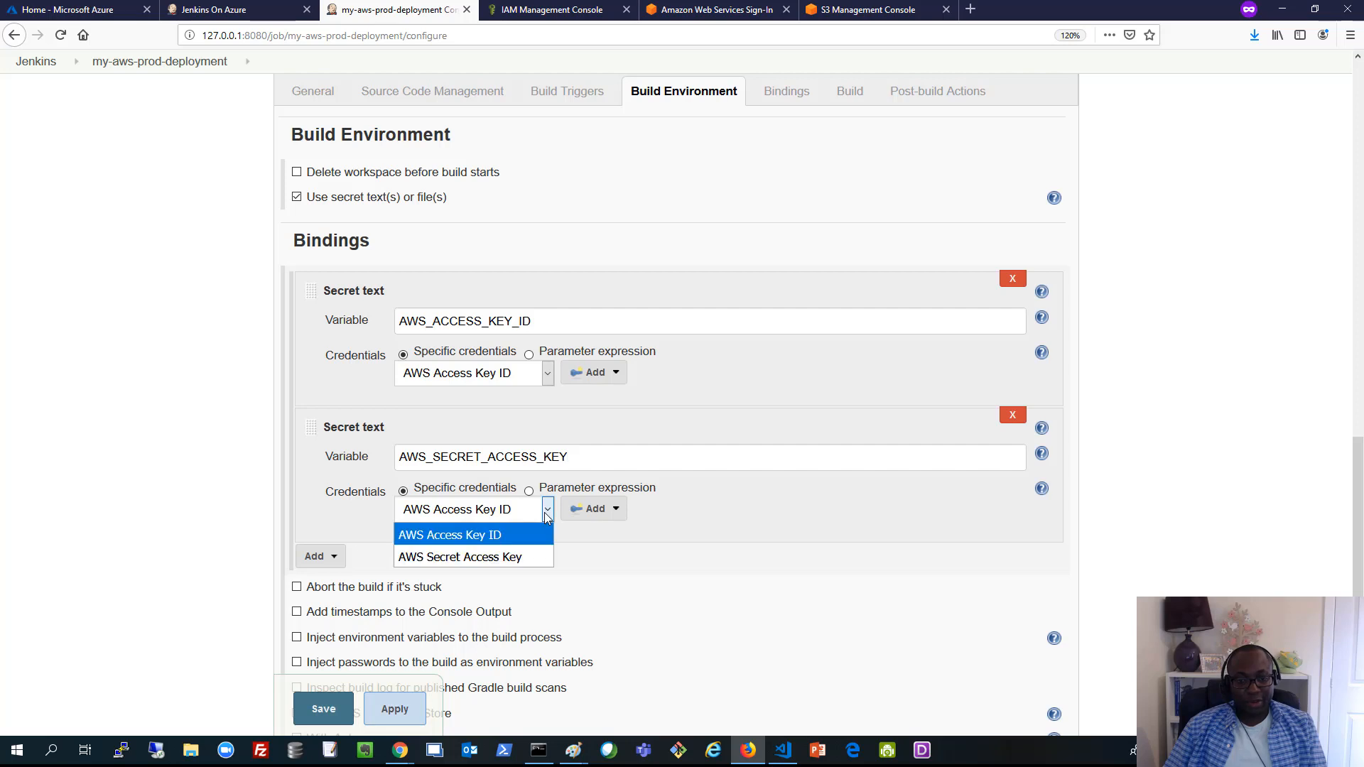
click(466, 558)
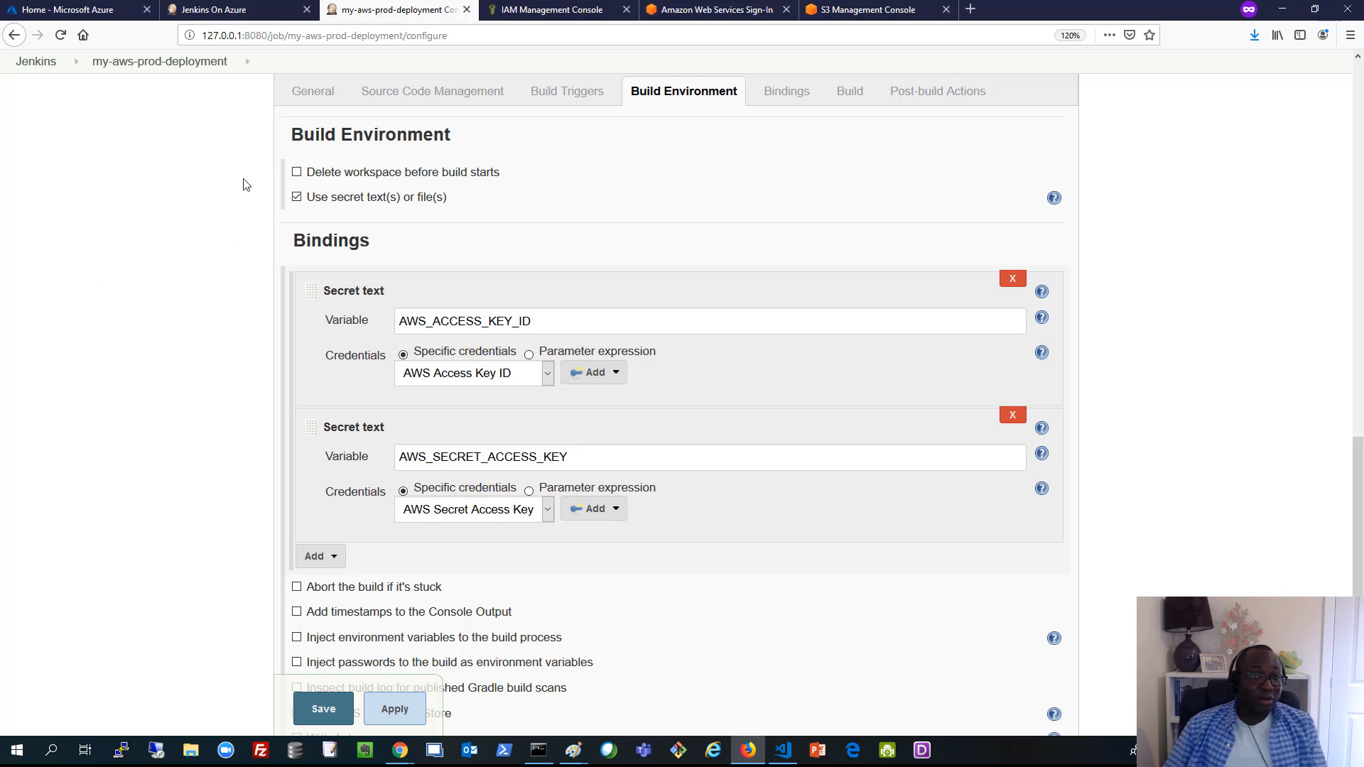
click(312, 94)
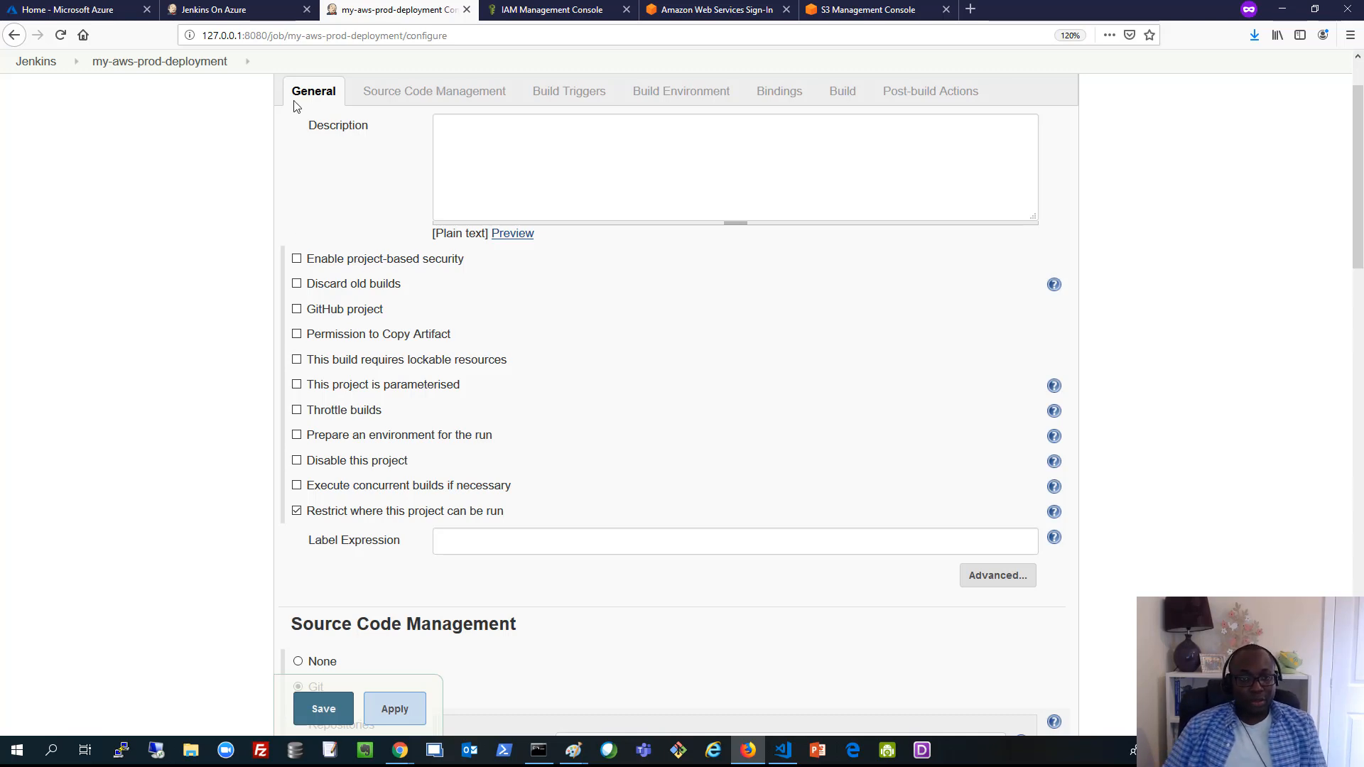
Add string parameter AWS_DEFAULT_REGION, default eu-west-2, described as 'AWS DEFAULT REGION'.
click(297, 386)
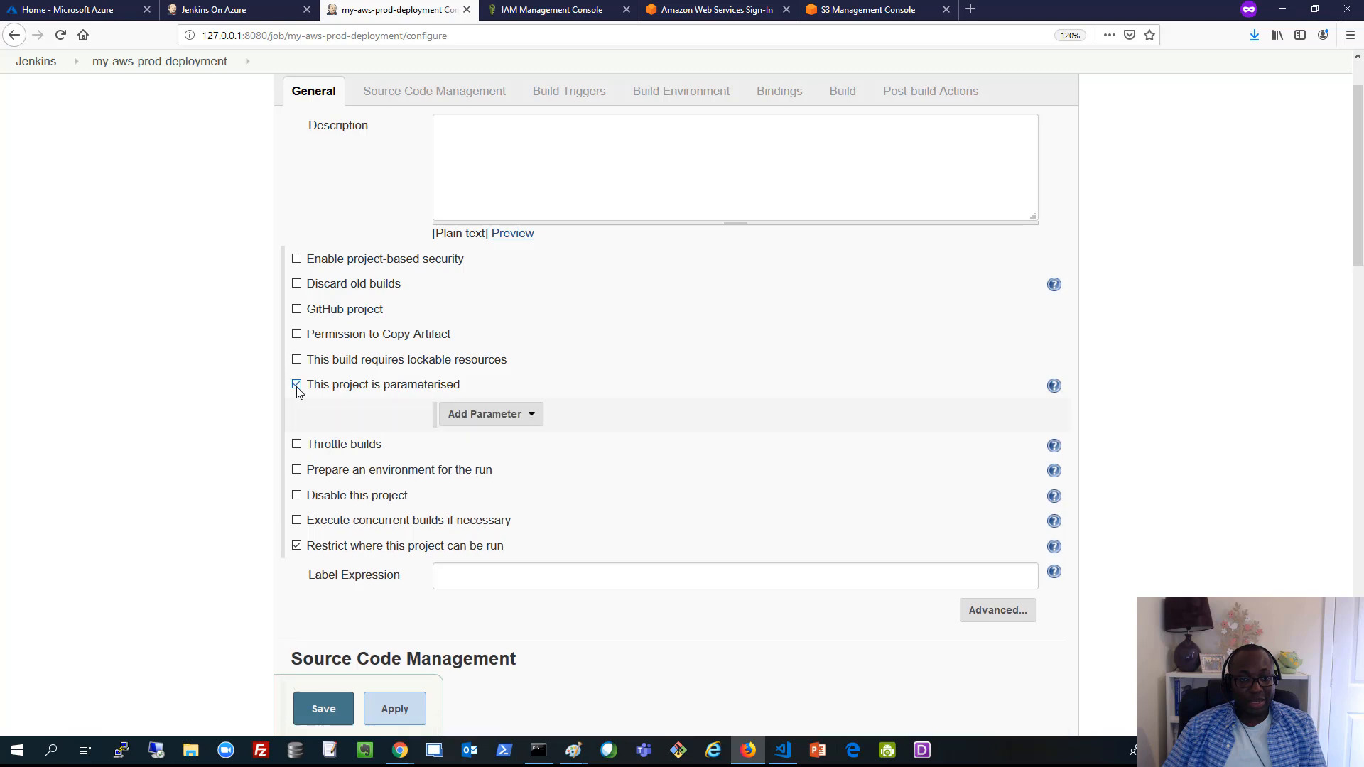
click(516, 422)
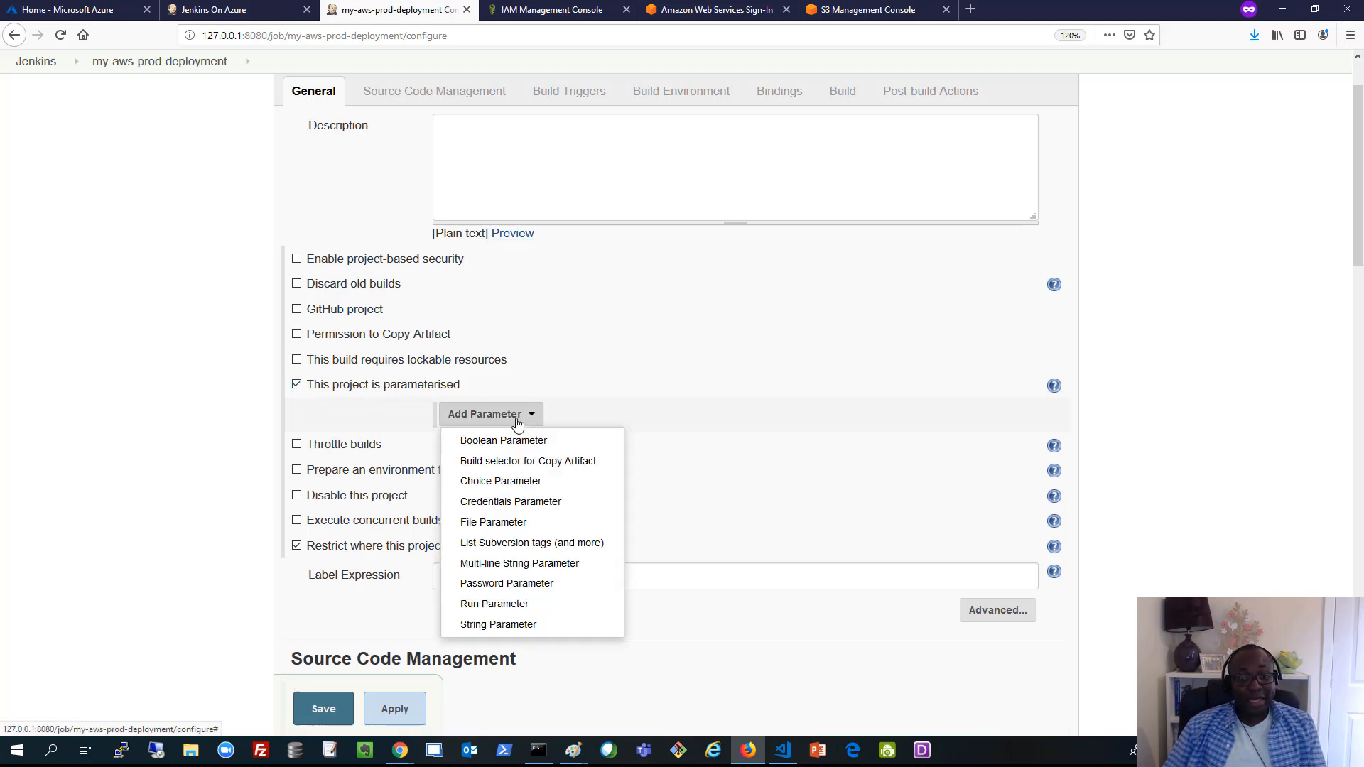
click(476, 624)
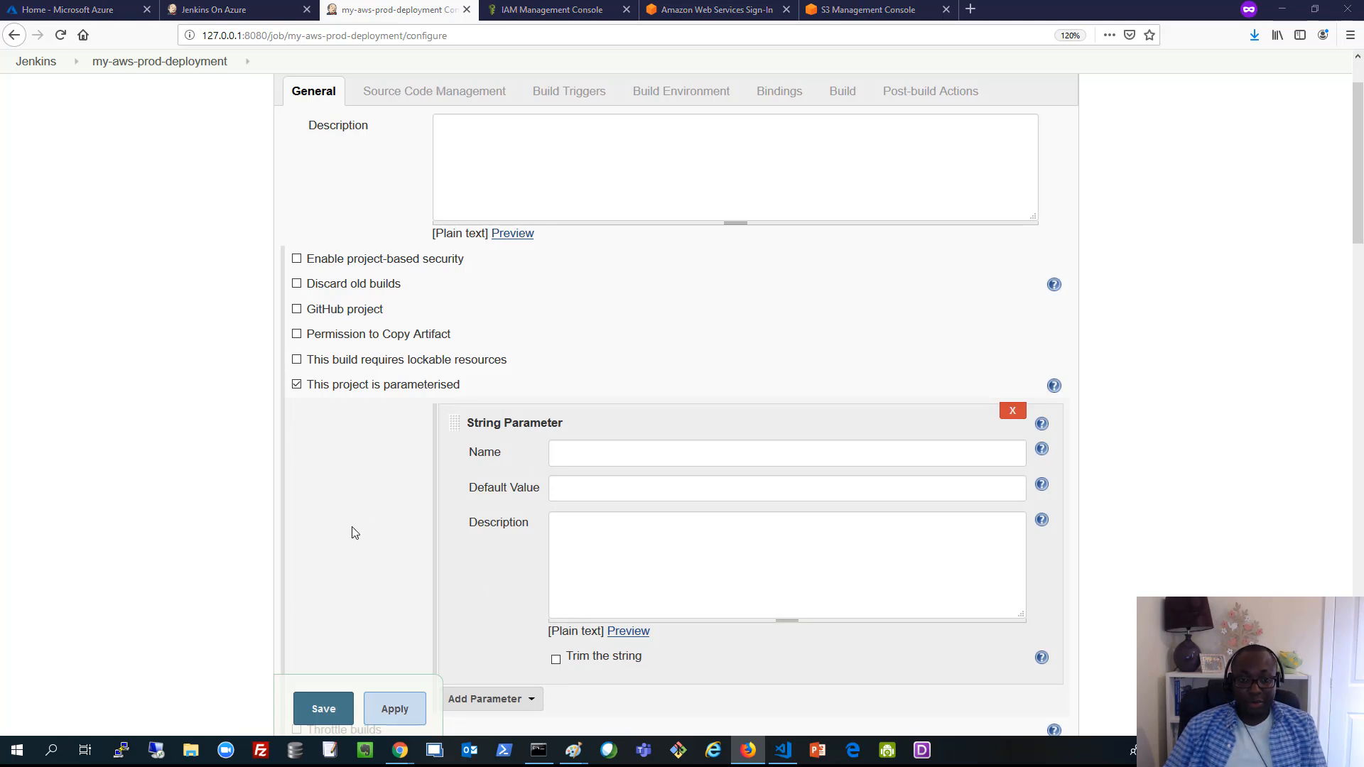
text(AWS_DEFAULT_REGION)
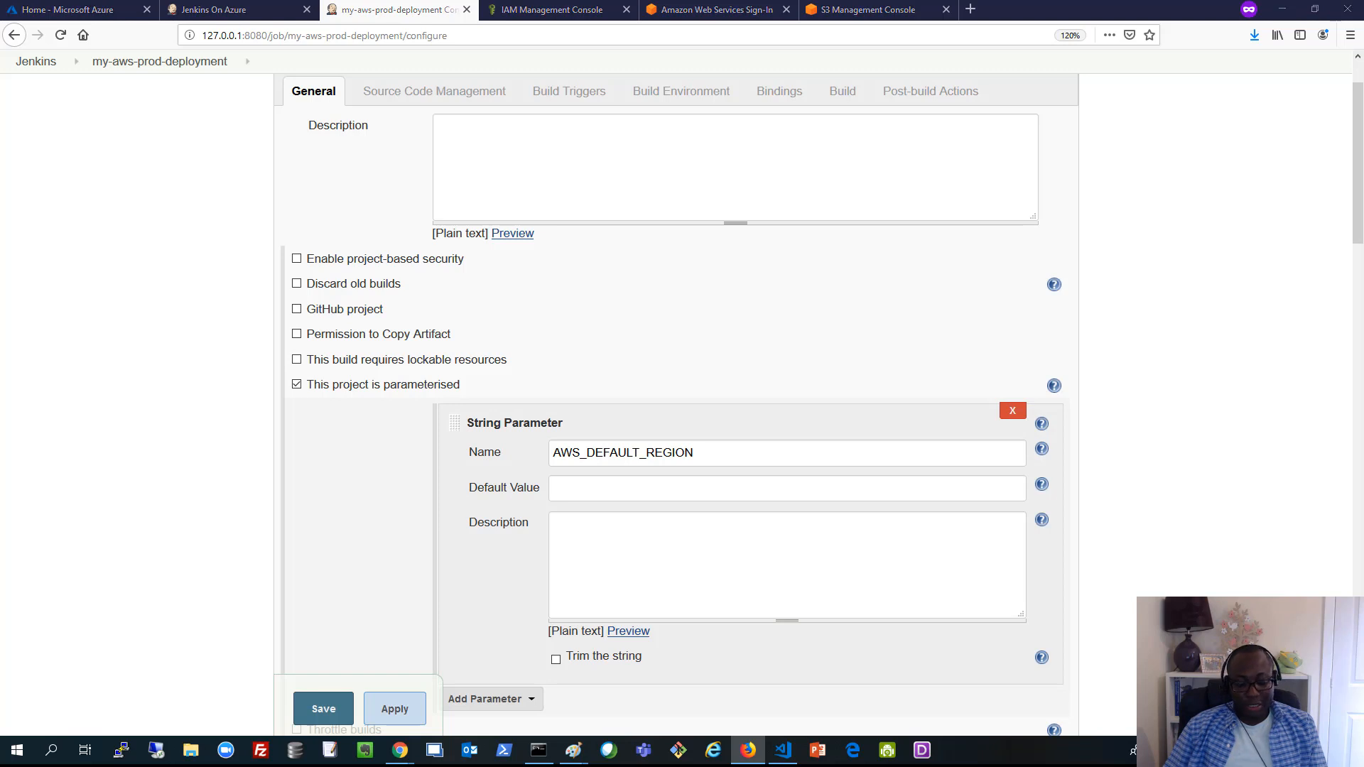
click(572, 491)
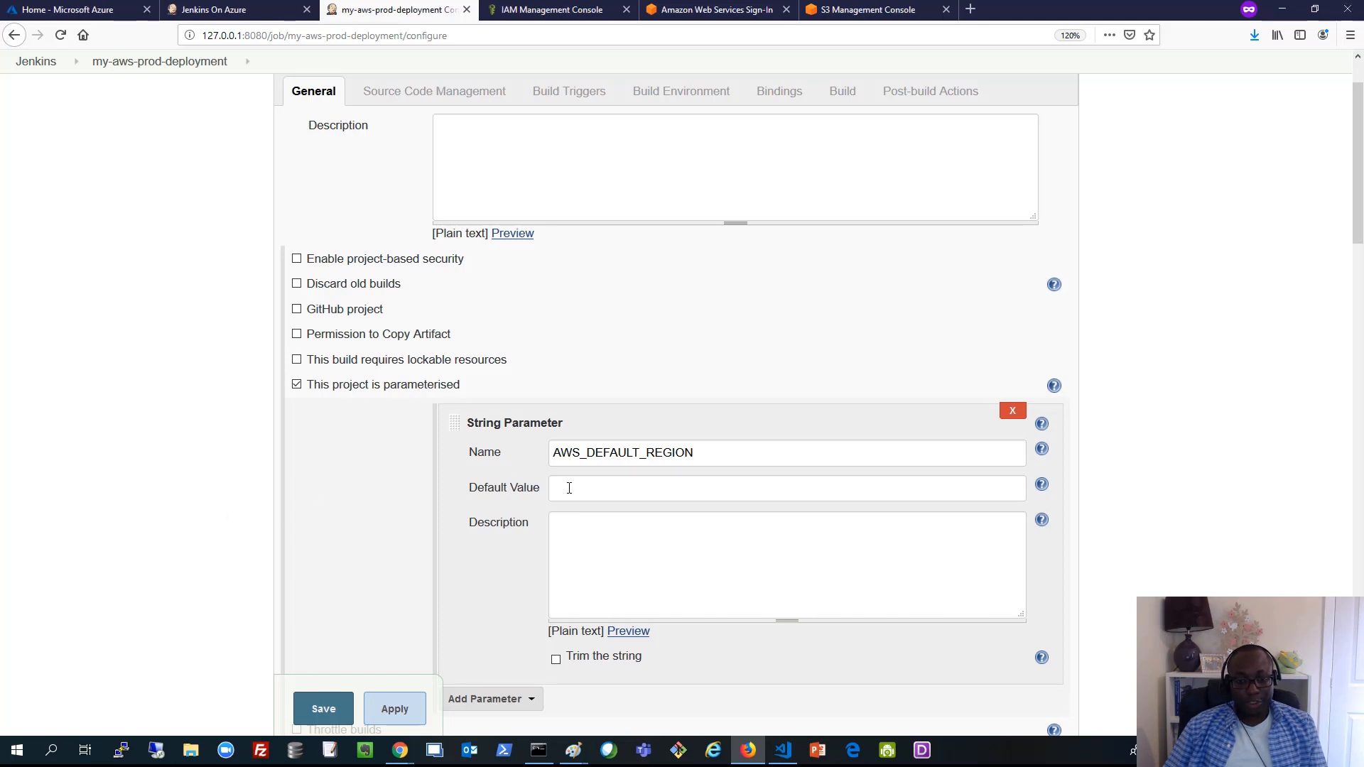
text(eu-west-2)
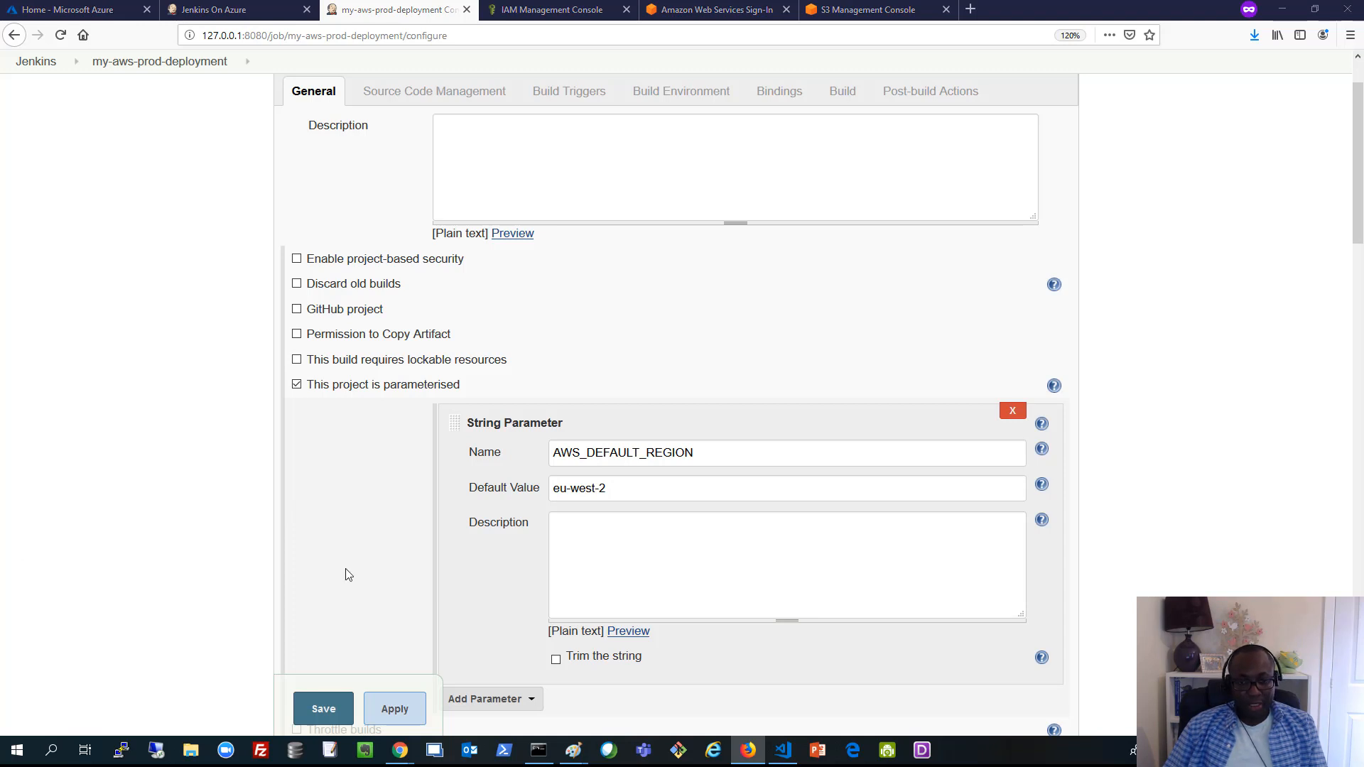
text(AWS DEFAULT REGION)
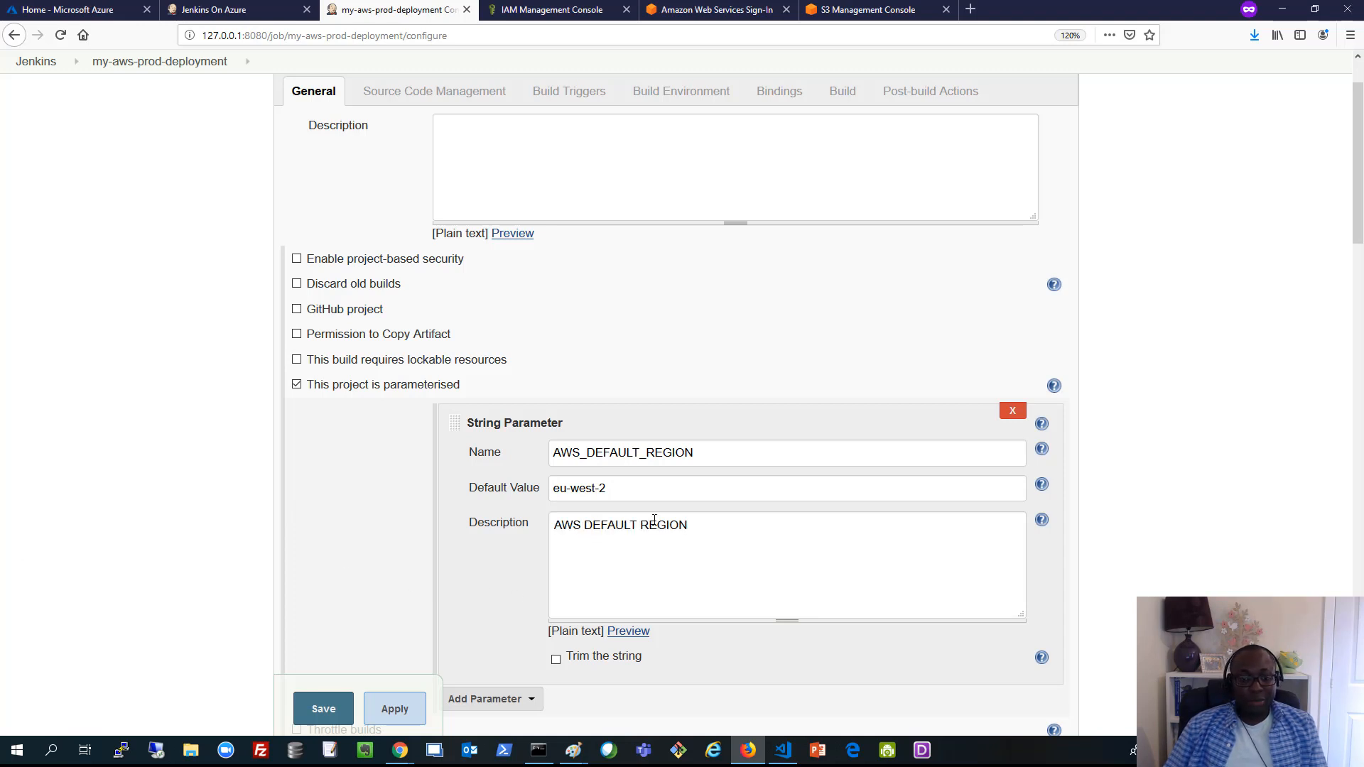
scroll(649, 511, down, 3)
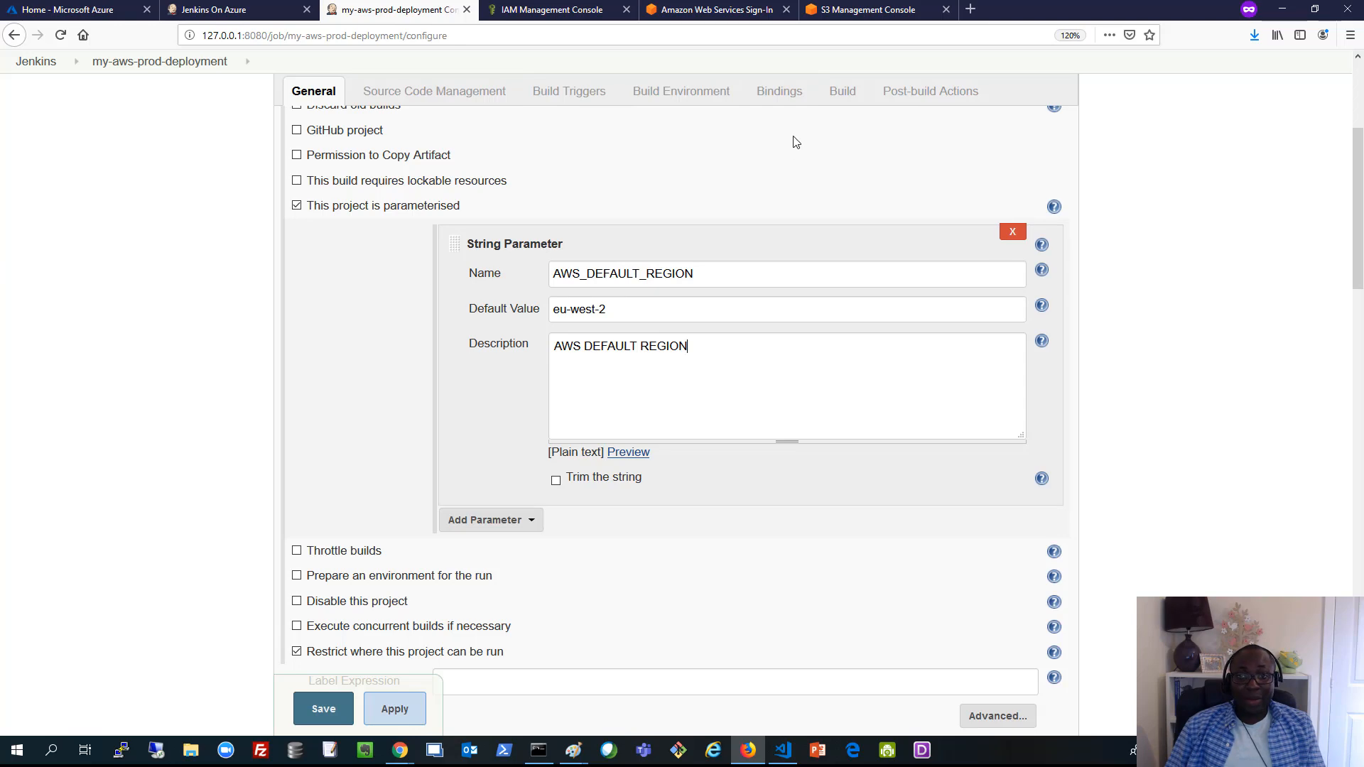
click(832, 99)
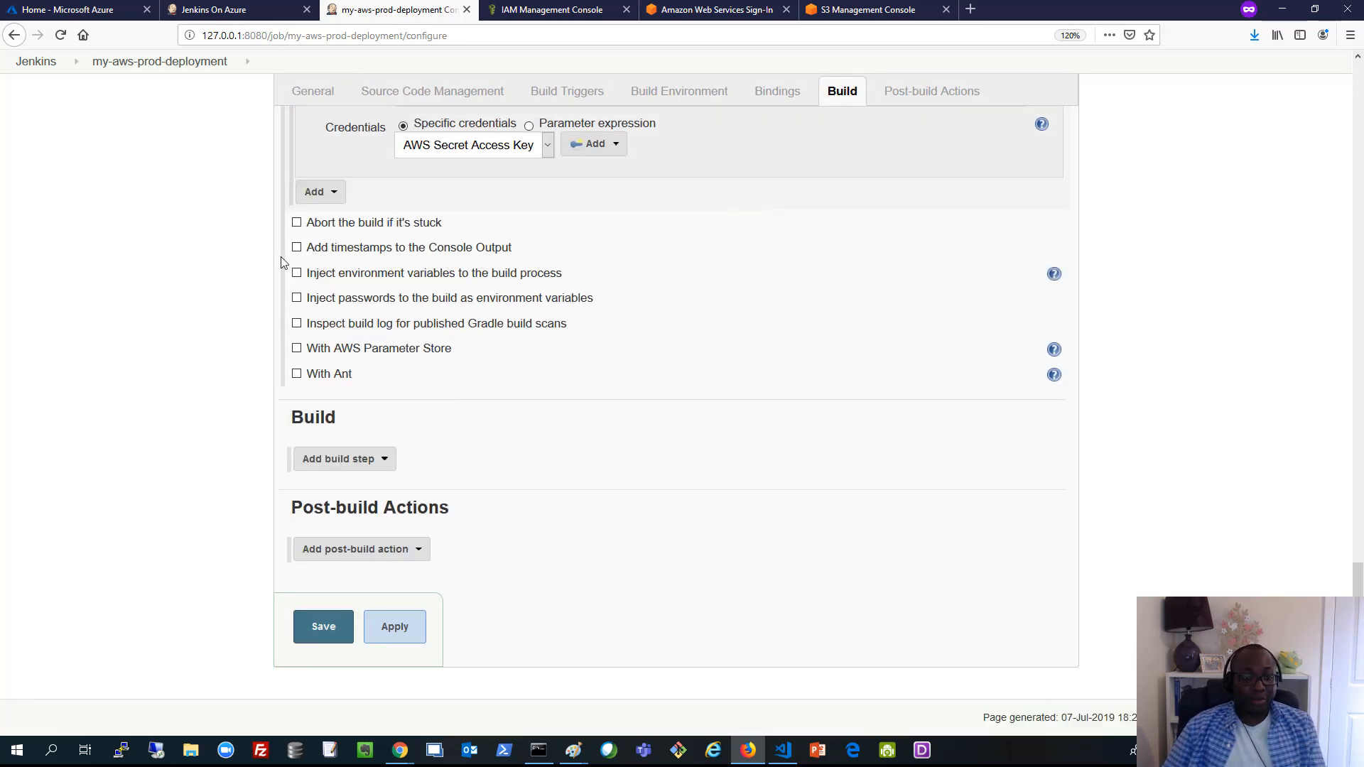
Add an Execute shell build step with the create-stack command using subnets eu-west-2b and eu-west-2c.
click(360, 471)
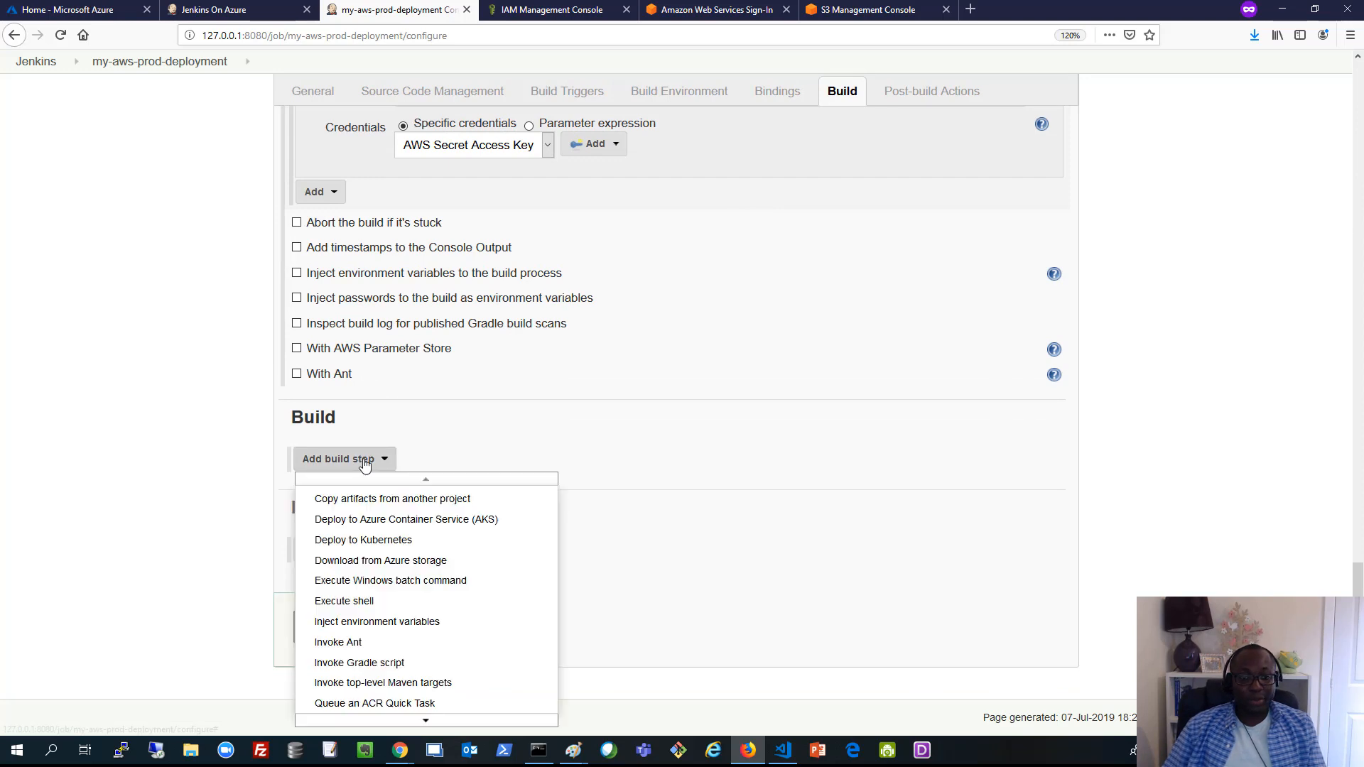
click(350, 601)
click(423, 500)
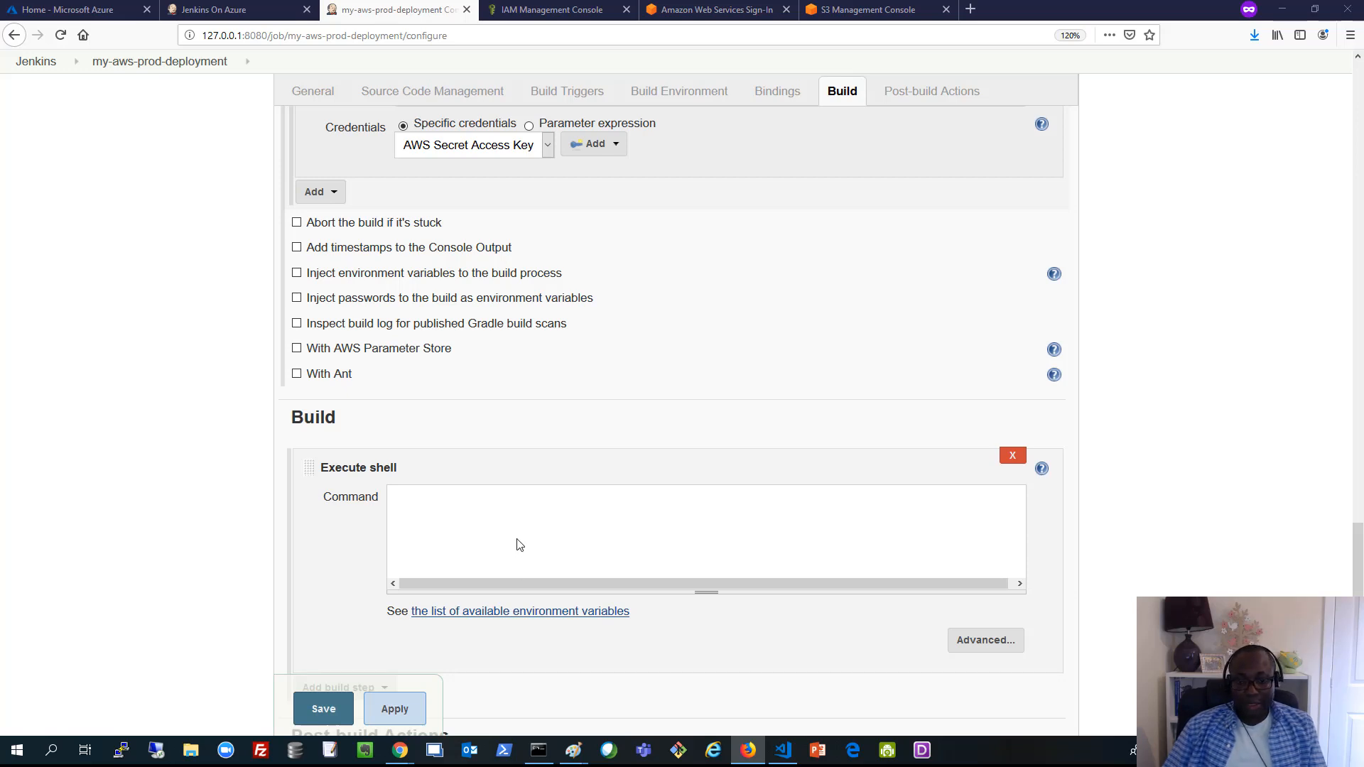
click(477, 514)
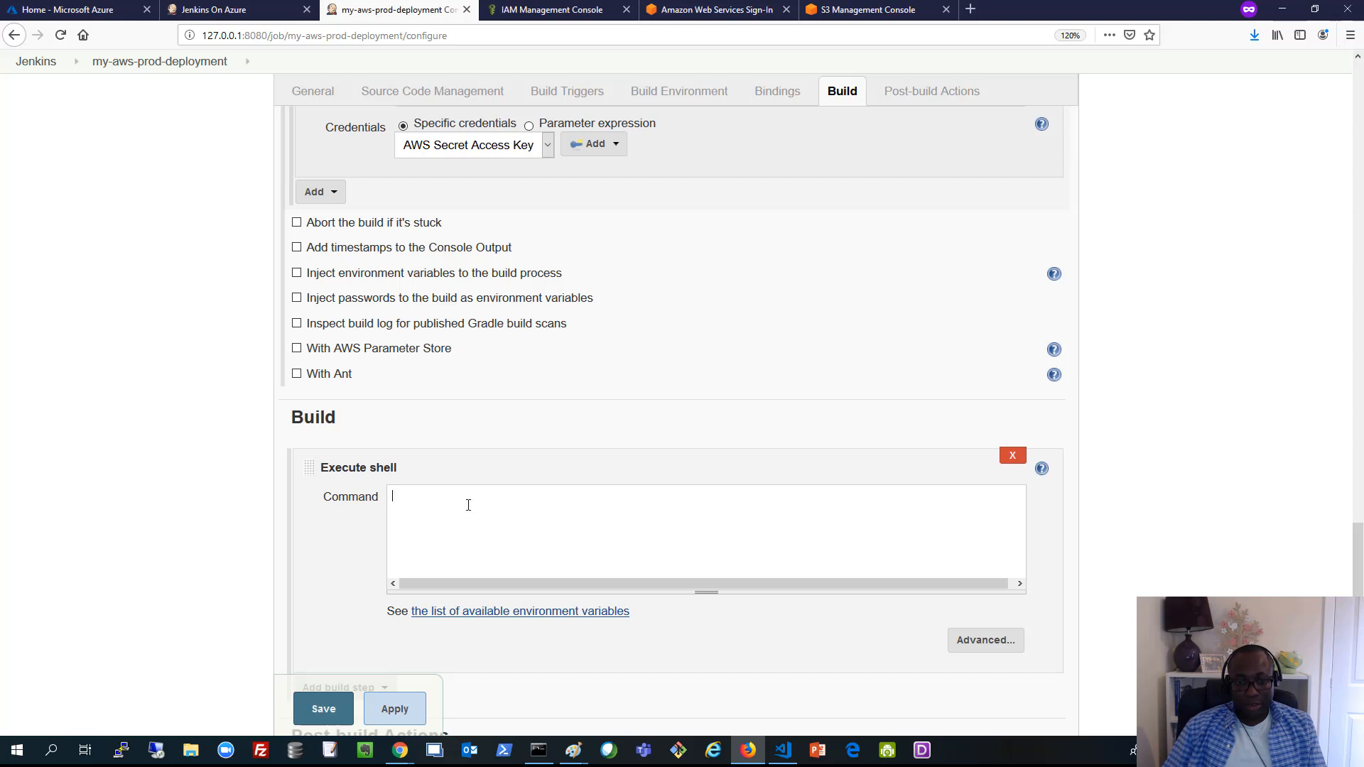
key(ctrl+v)
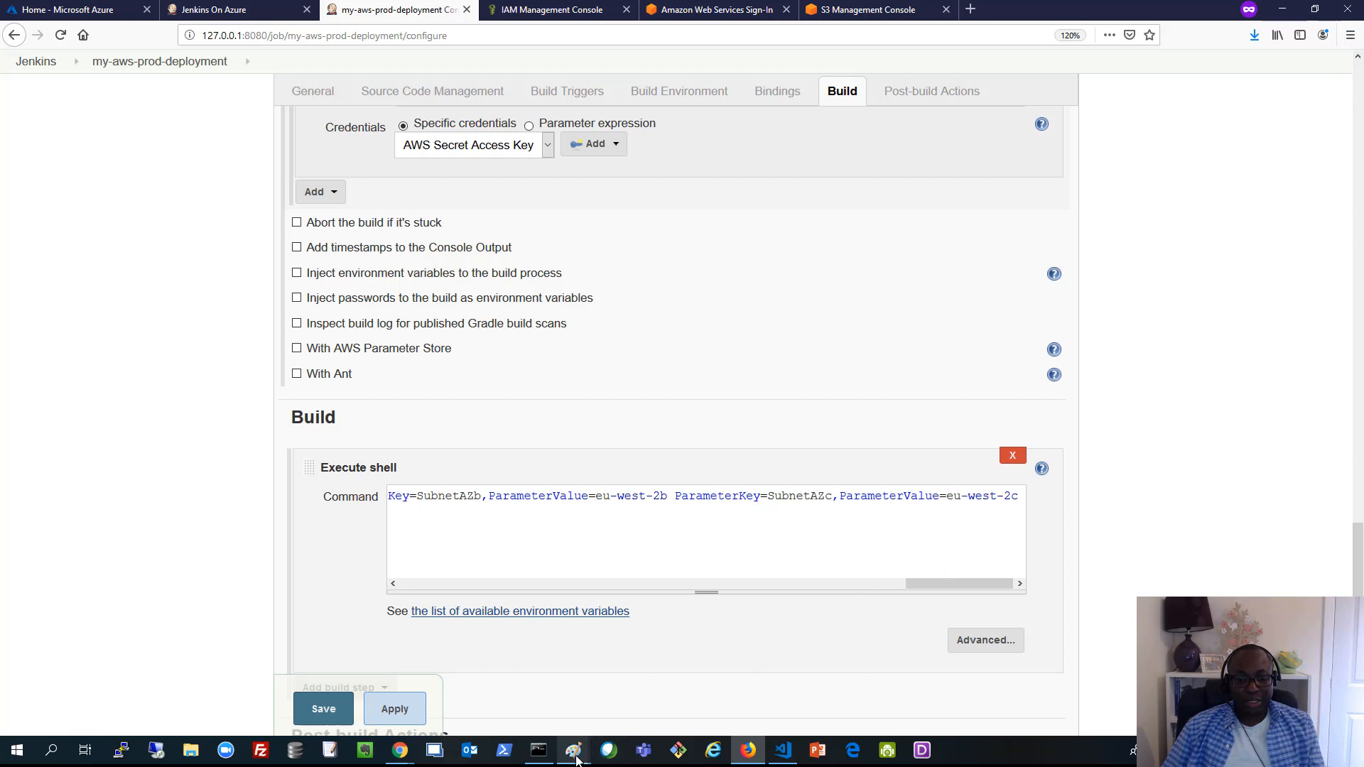
Paste the create-stack command into a widened text box on the Paint pipeline diagram.
mouse_move(577, 759)
click(556, 688)
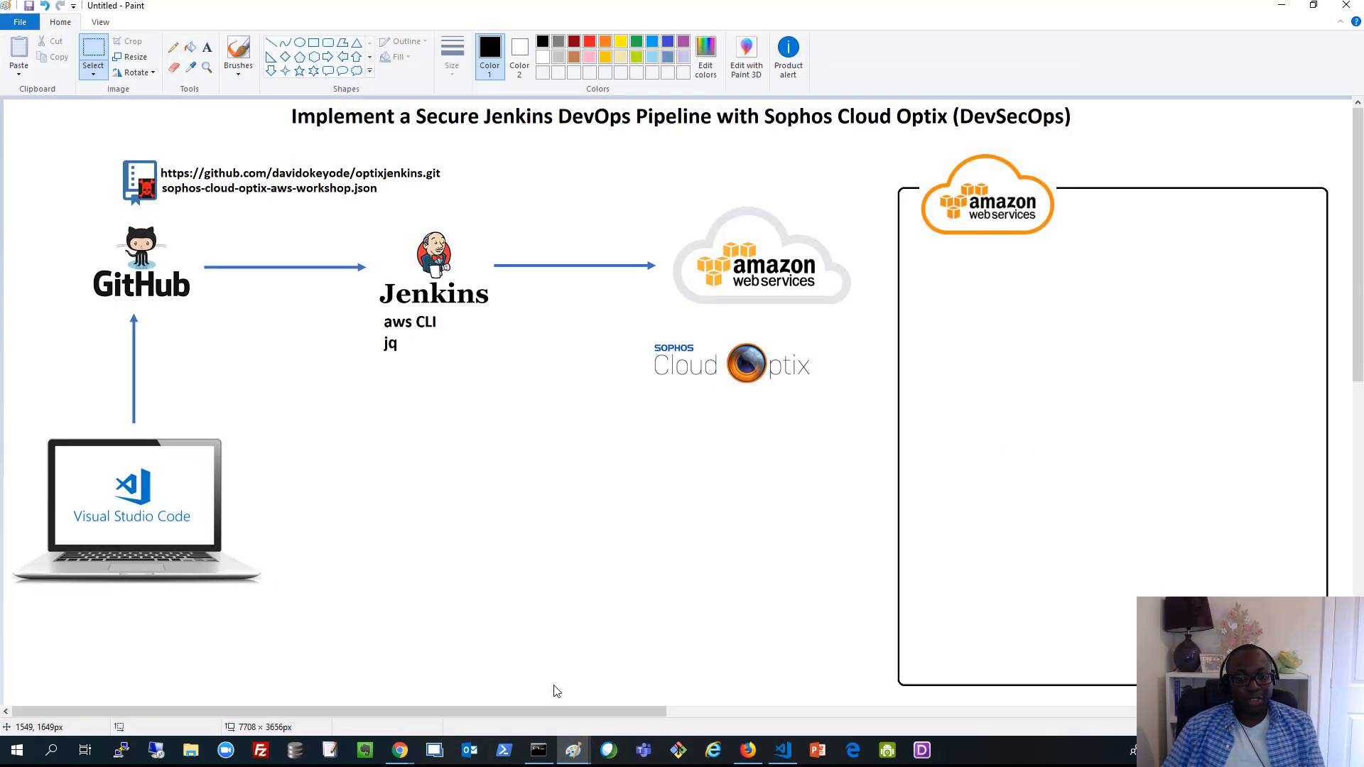
click(207, 47)
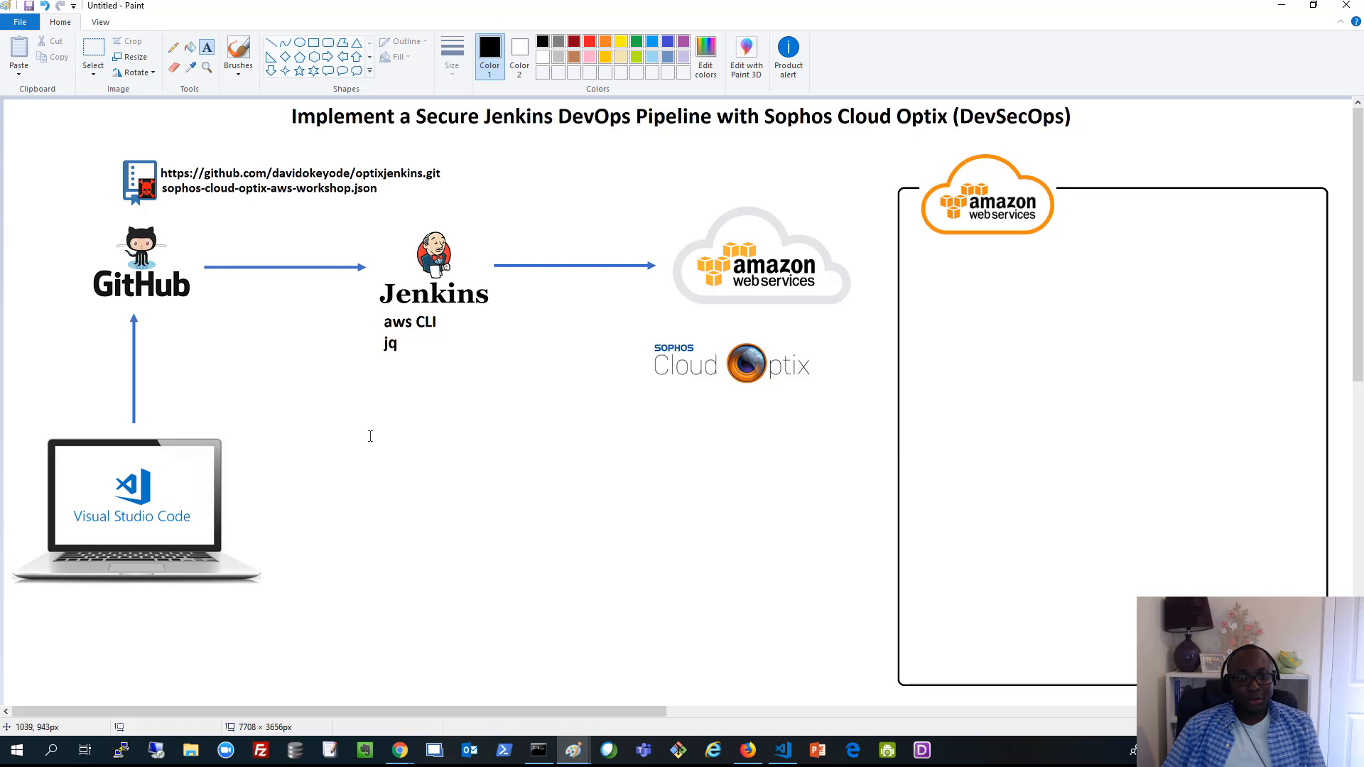
drag(331, 458, 689, 492)
key(ctrl+v)
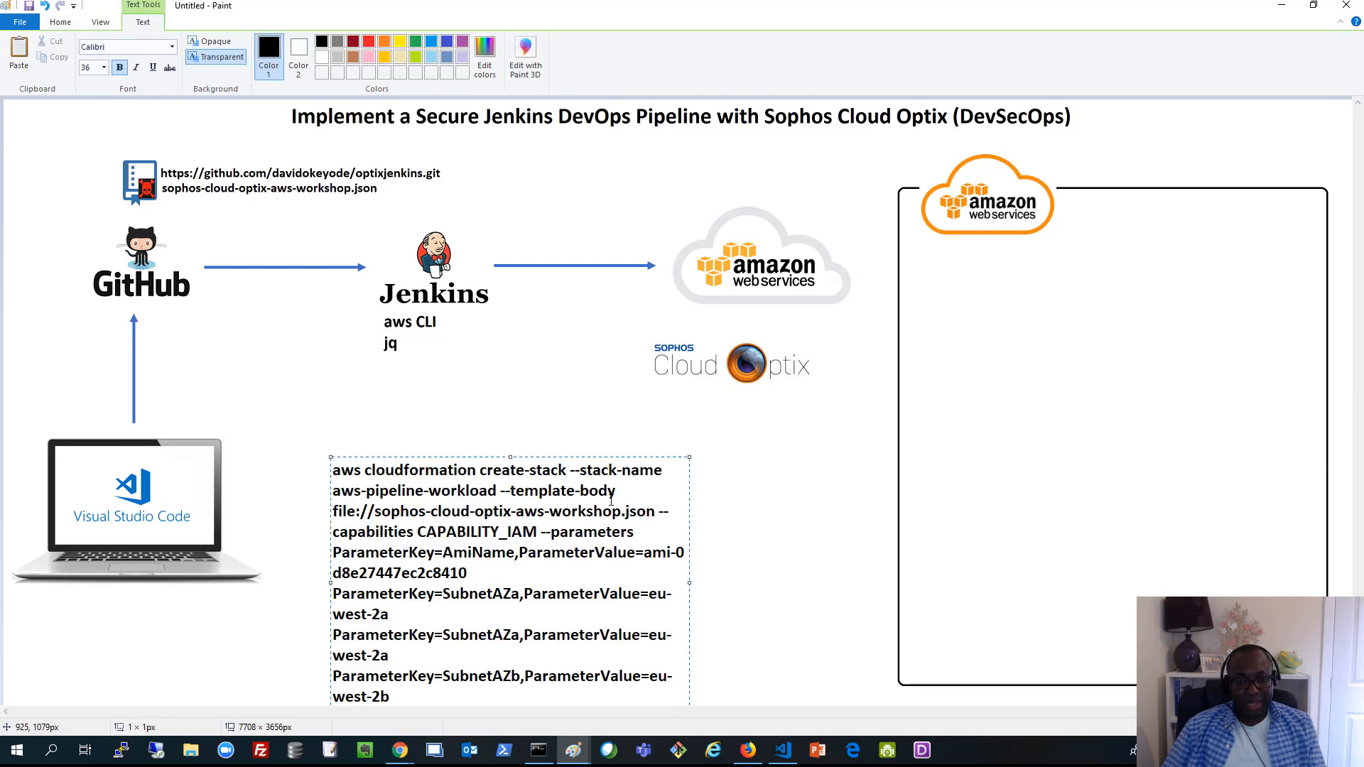
drag(689, 584, 878, 578)
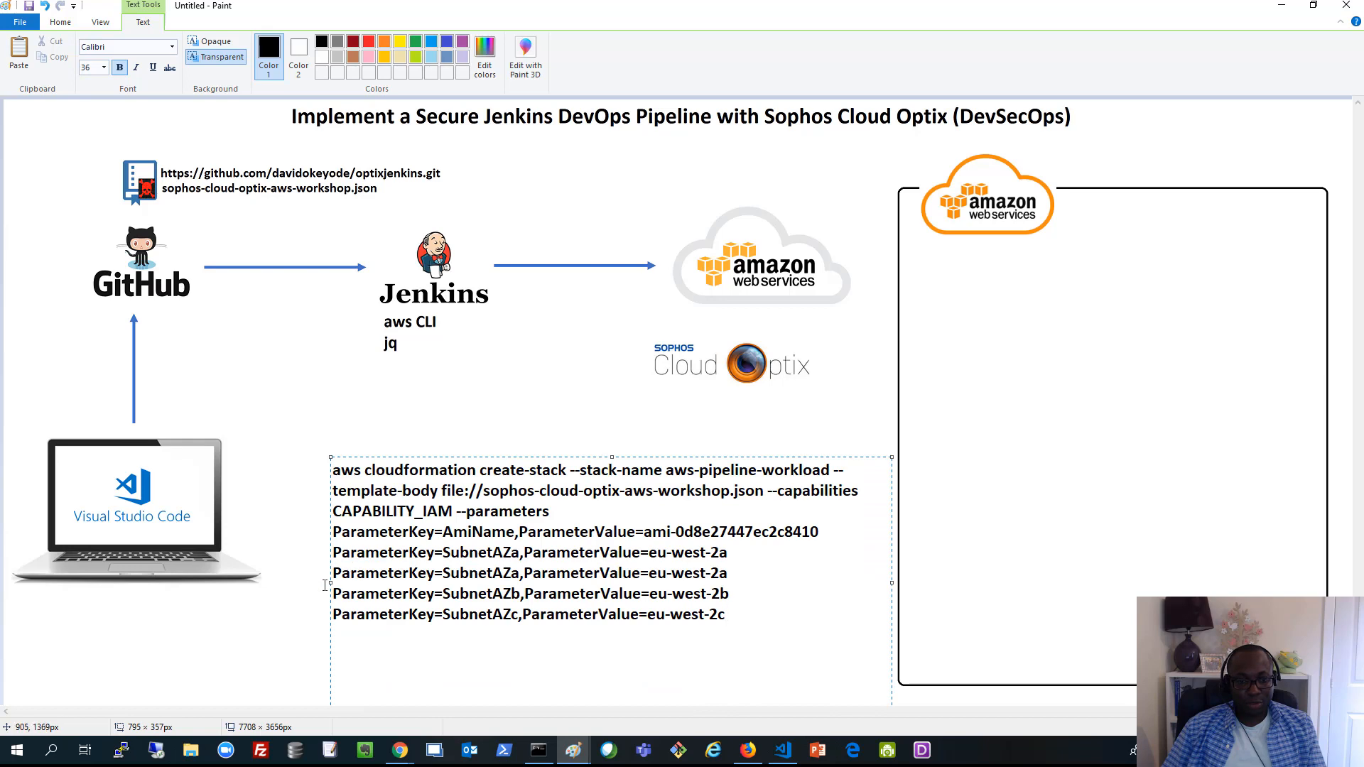
drag(330, 583, 296, 578)
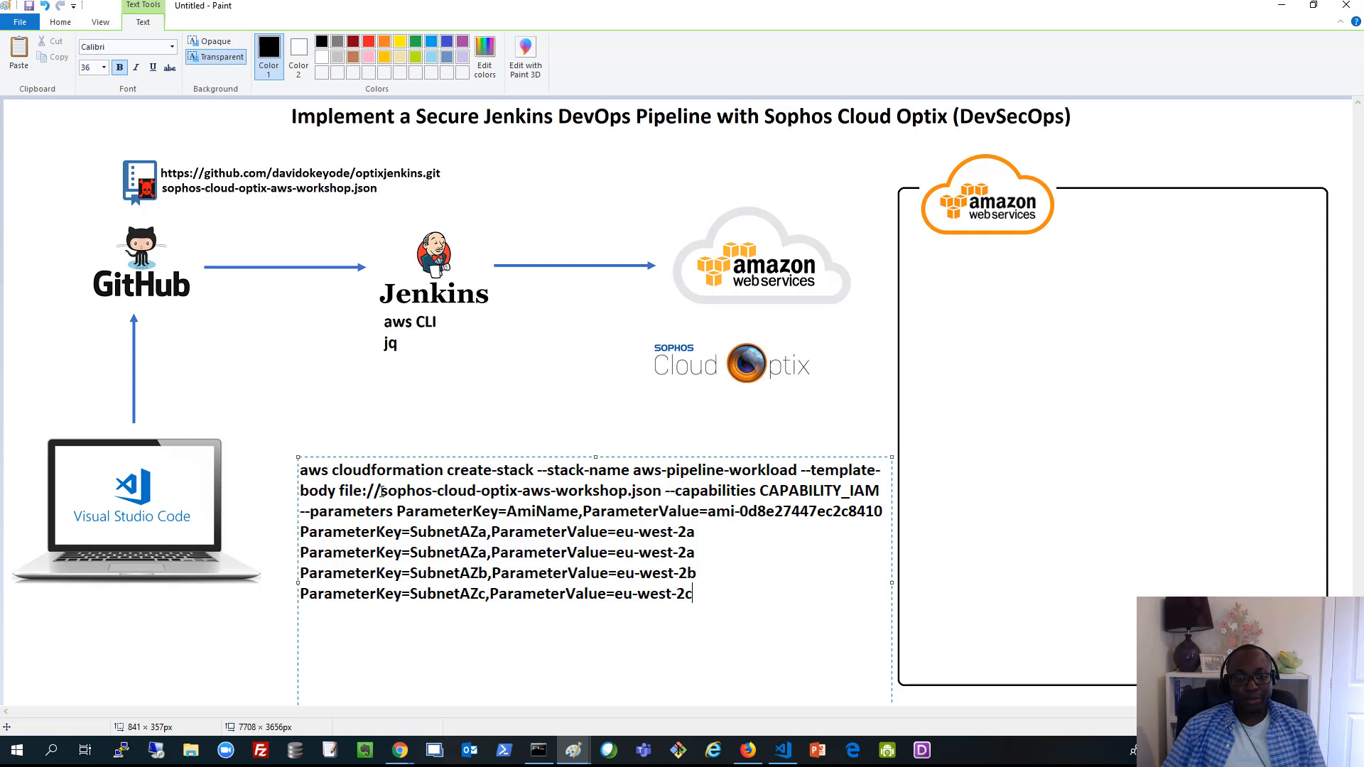
Delete the pasted command text from the diagram and minimize Paint.
drag(381, 491, 649, 495)
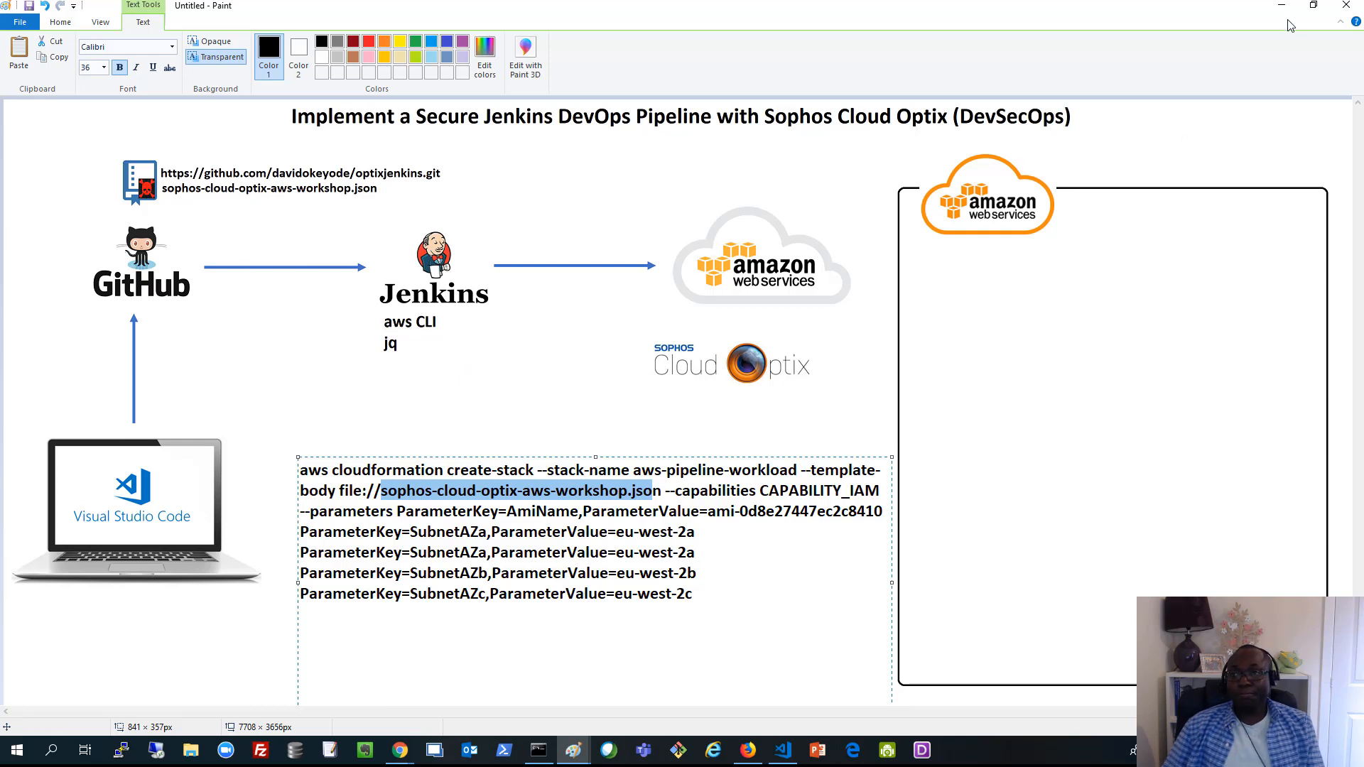
drag(692, 594, 202, 432)
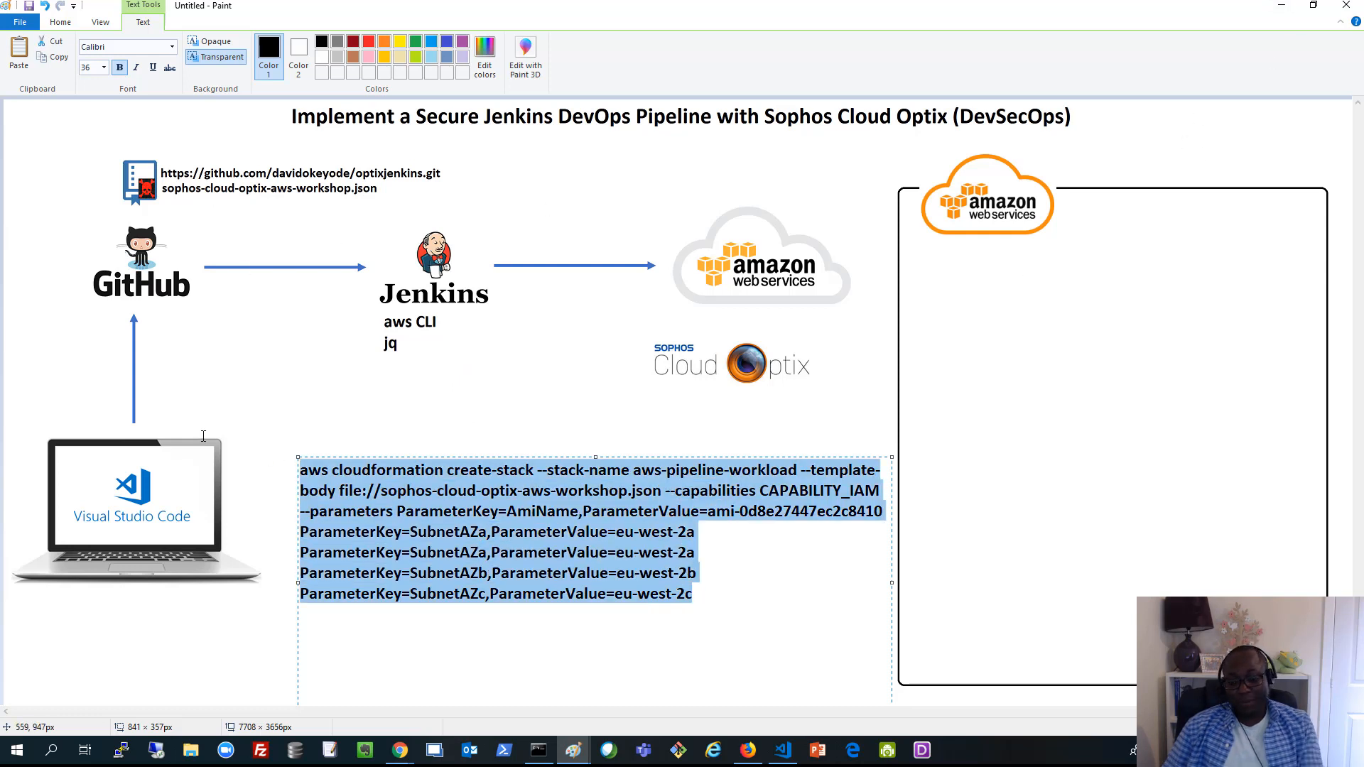
key(Delete)
click(479, 415)
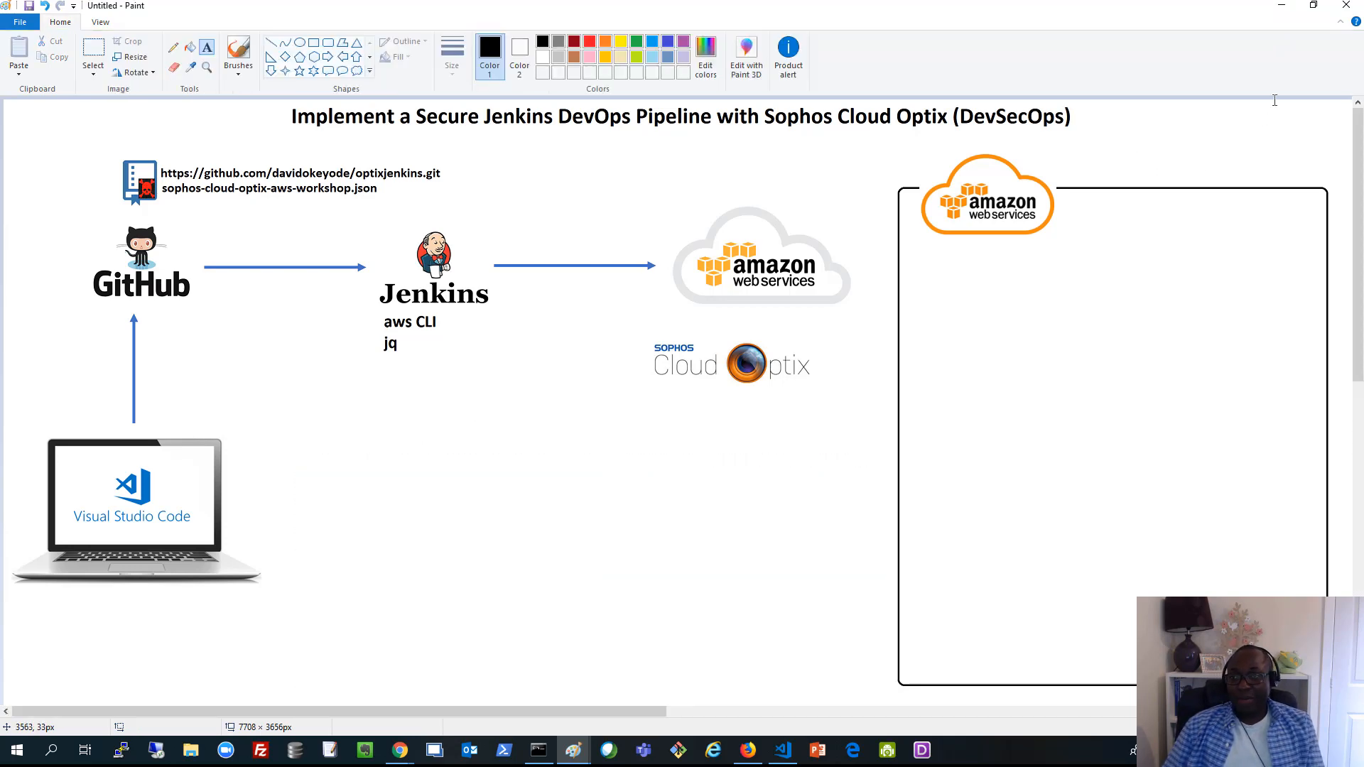
click(1281, 5)
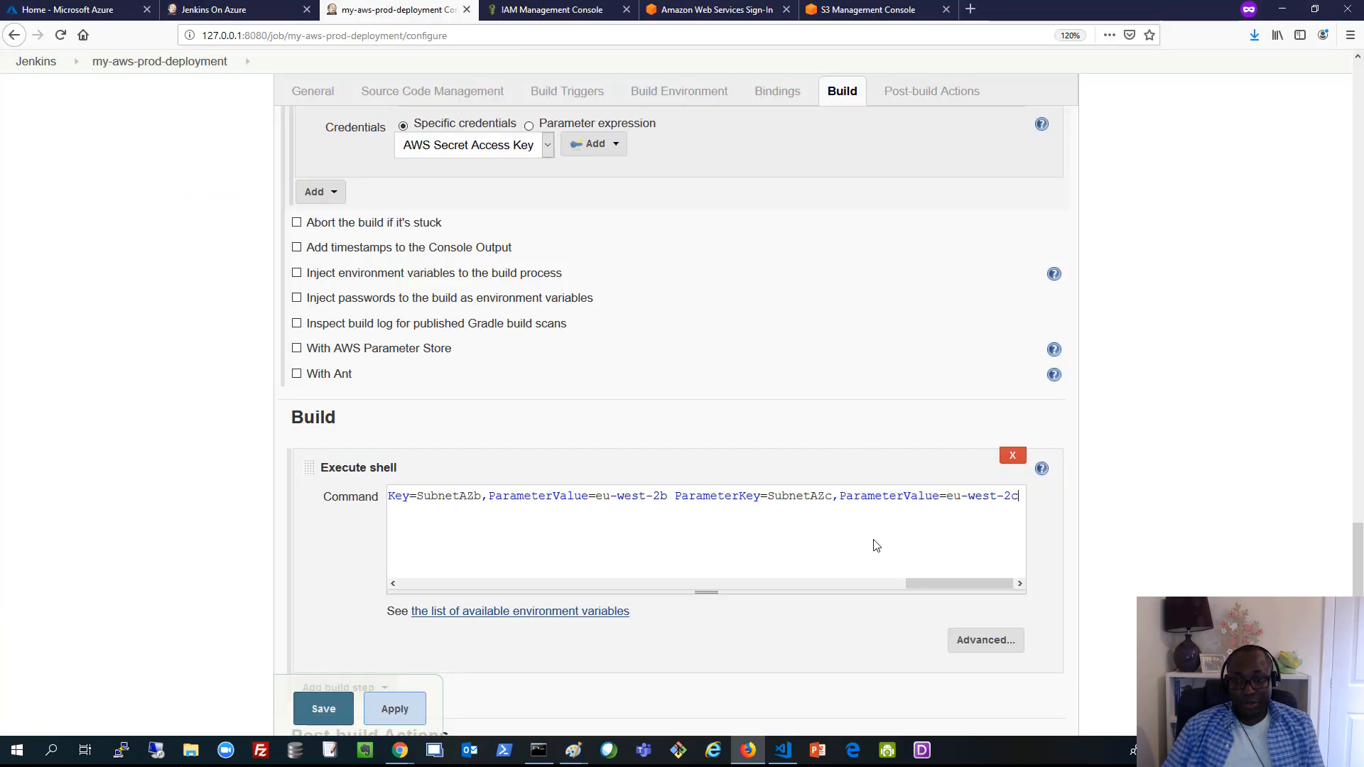
Save the job, open its Build with Parameters form showing eu-west-2, and switch to the AWS IAM users page.
drag(970, 584, 436, 598)
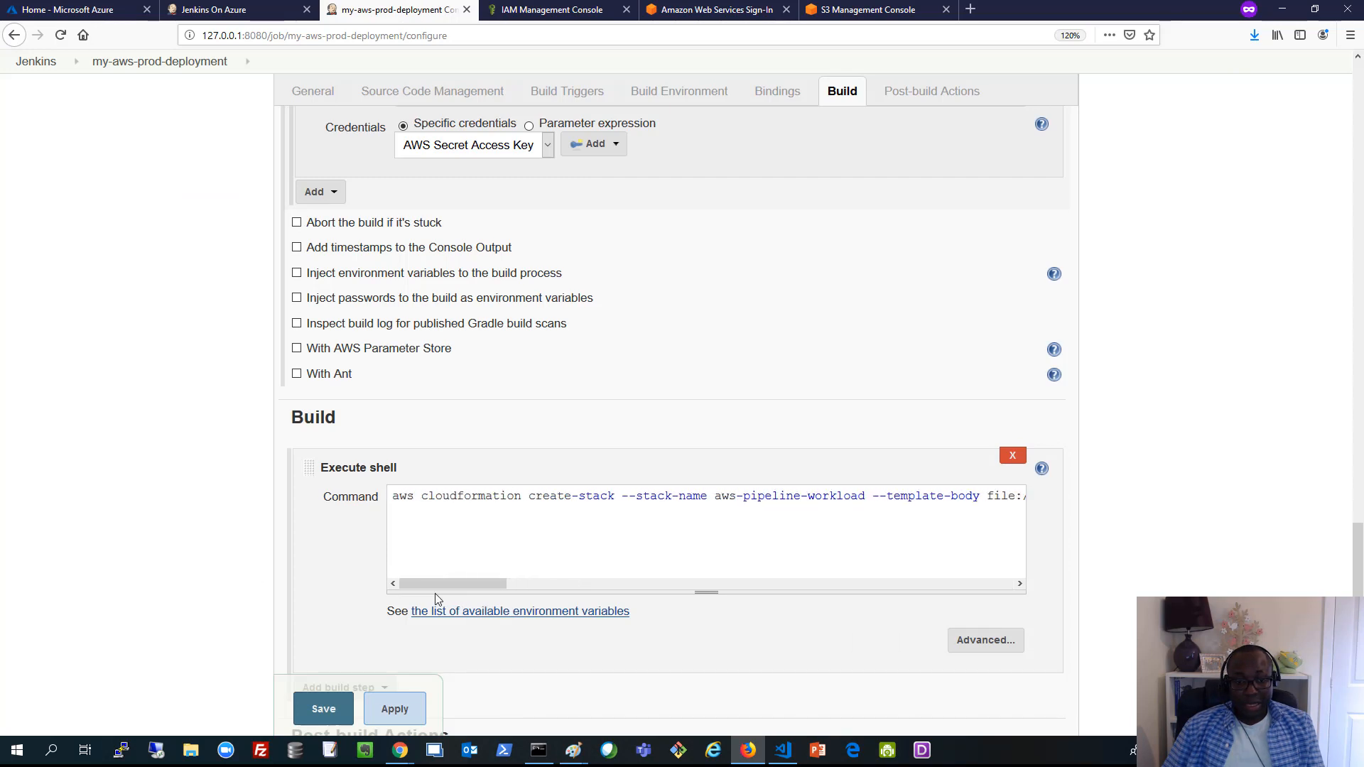
click(324, 709)
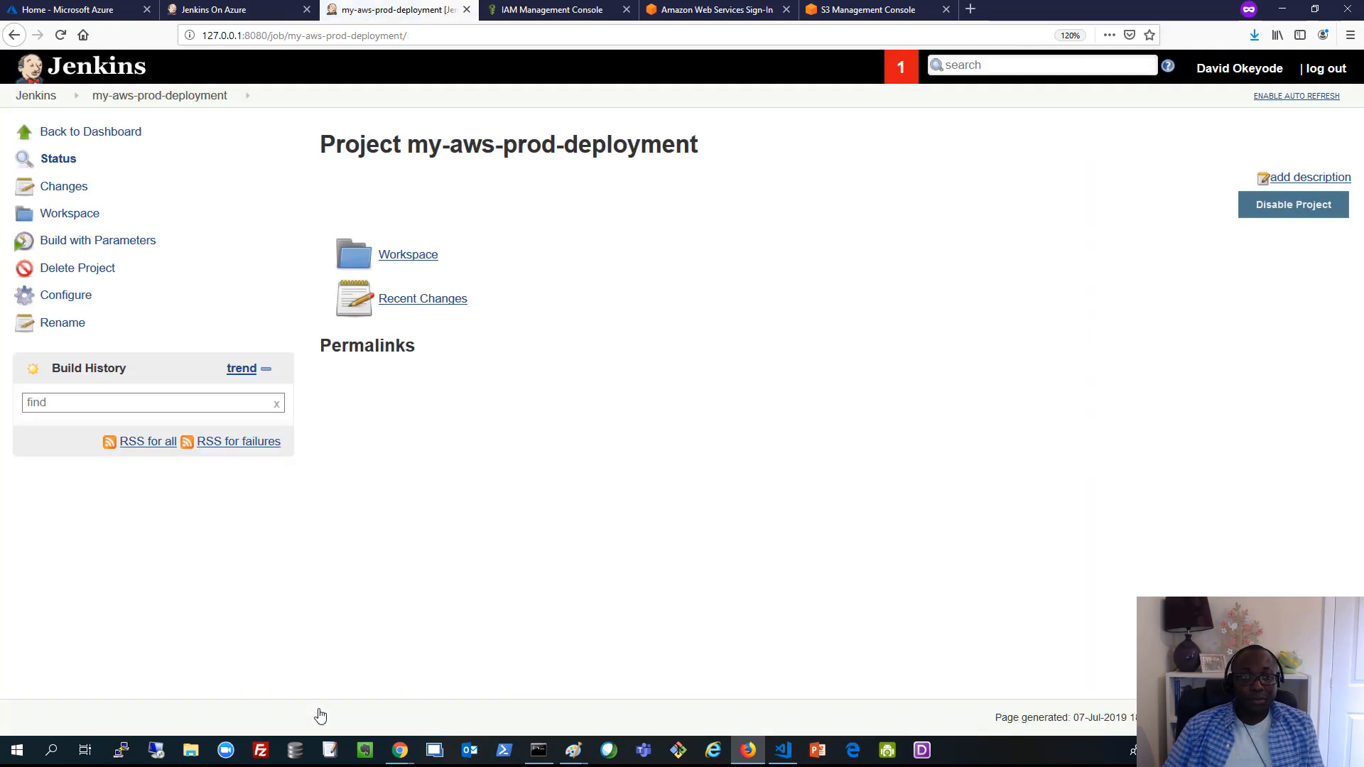
click(78, 244)
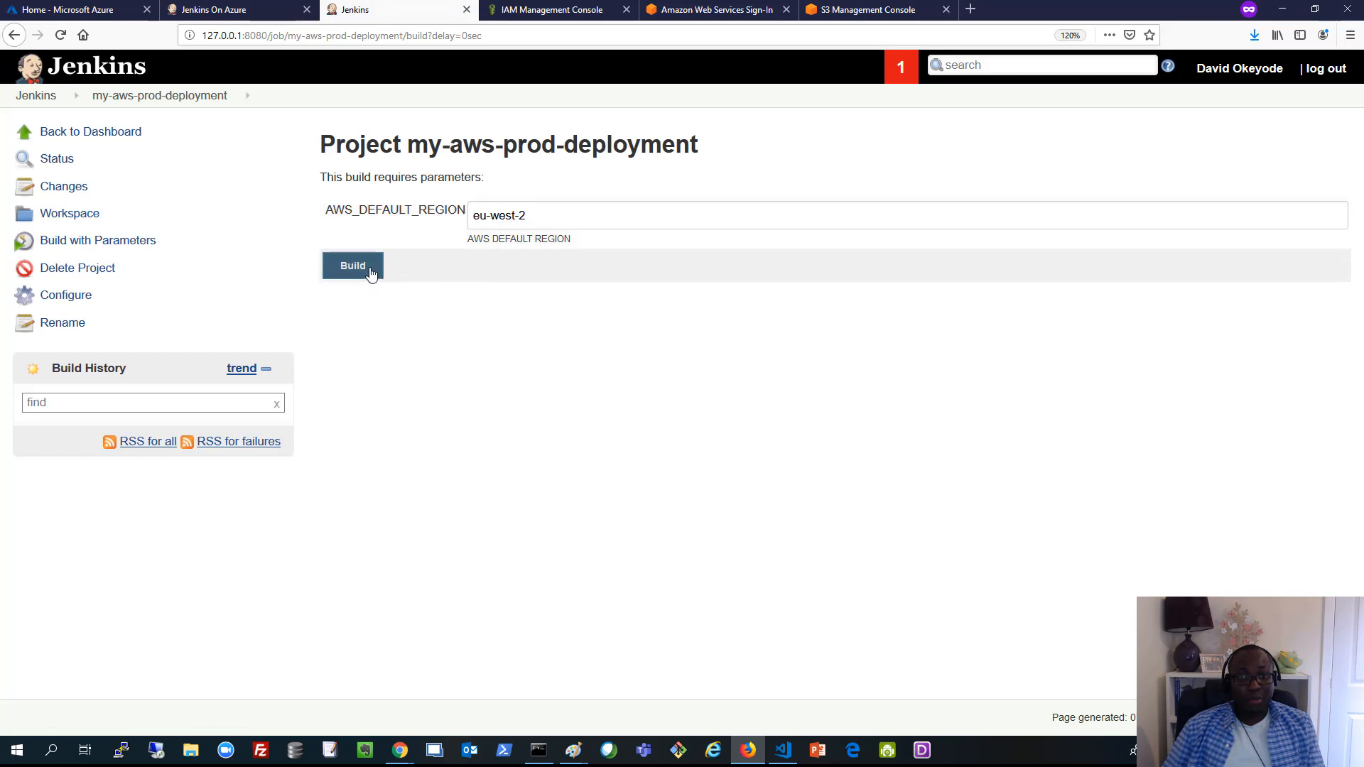
click(609, 10)
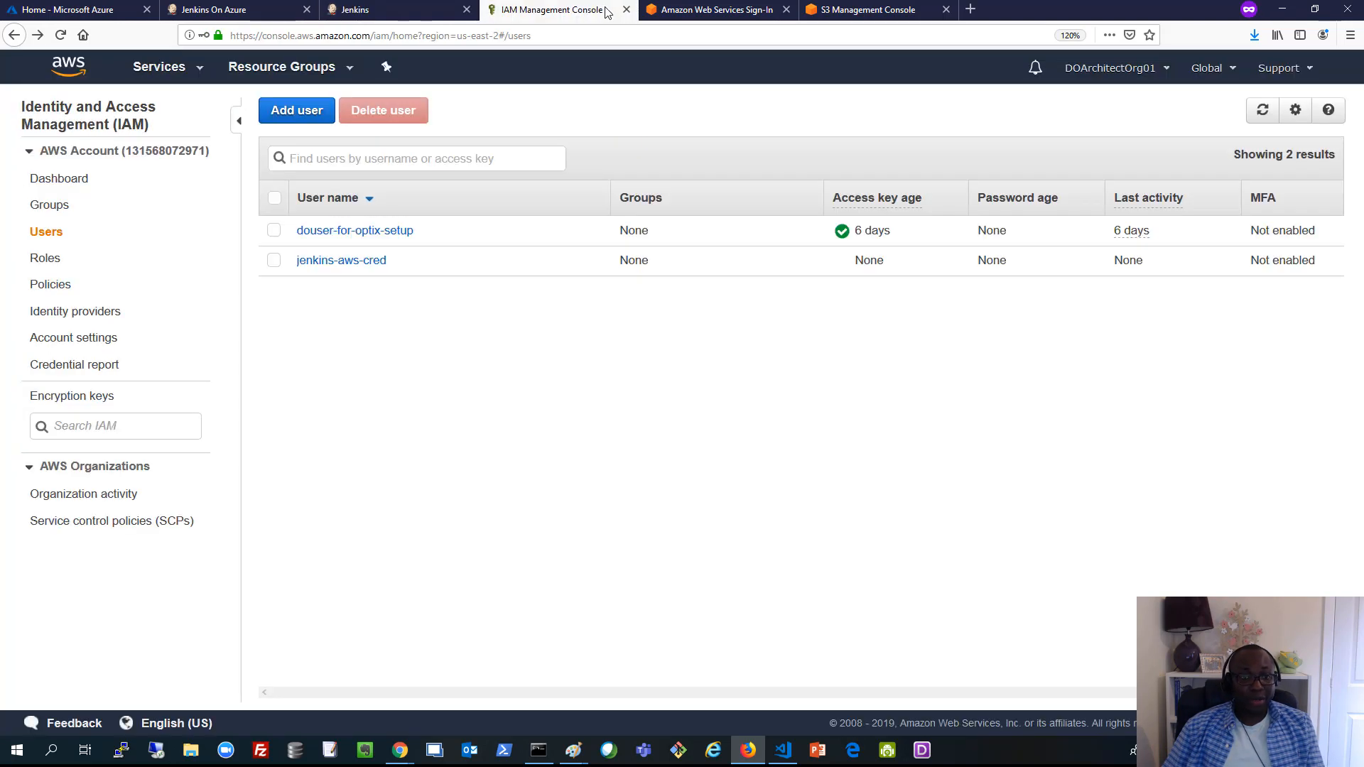
Open CloudFormation in the AWS console and switch it to the EU (London) region.
click(196, 68)
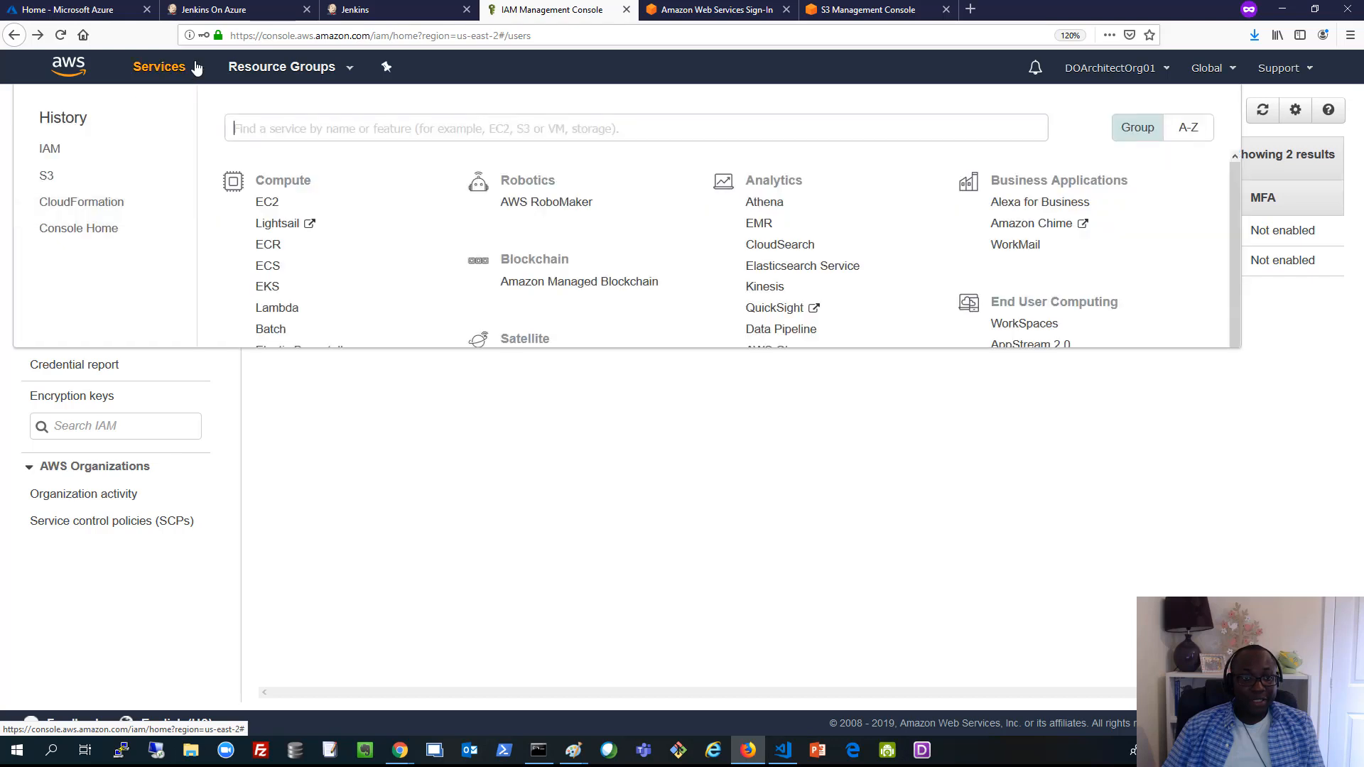
click(98, 204)
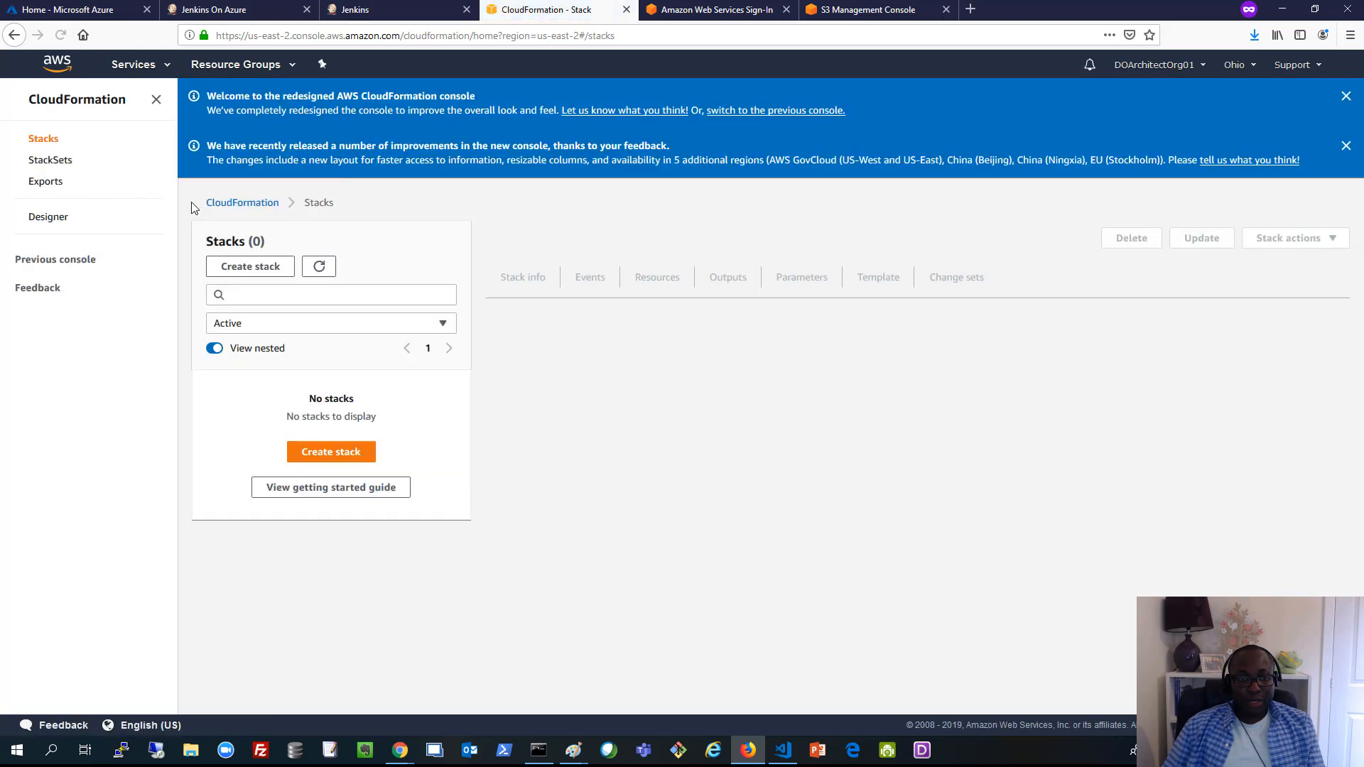
click(317, 267)
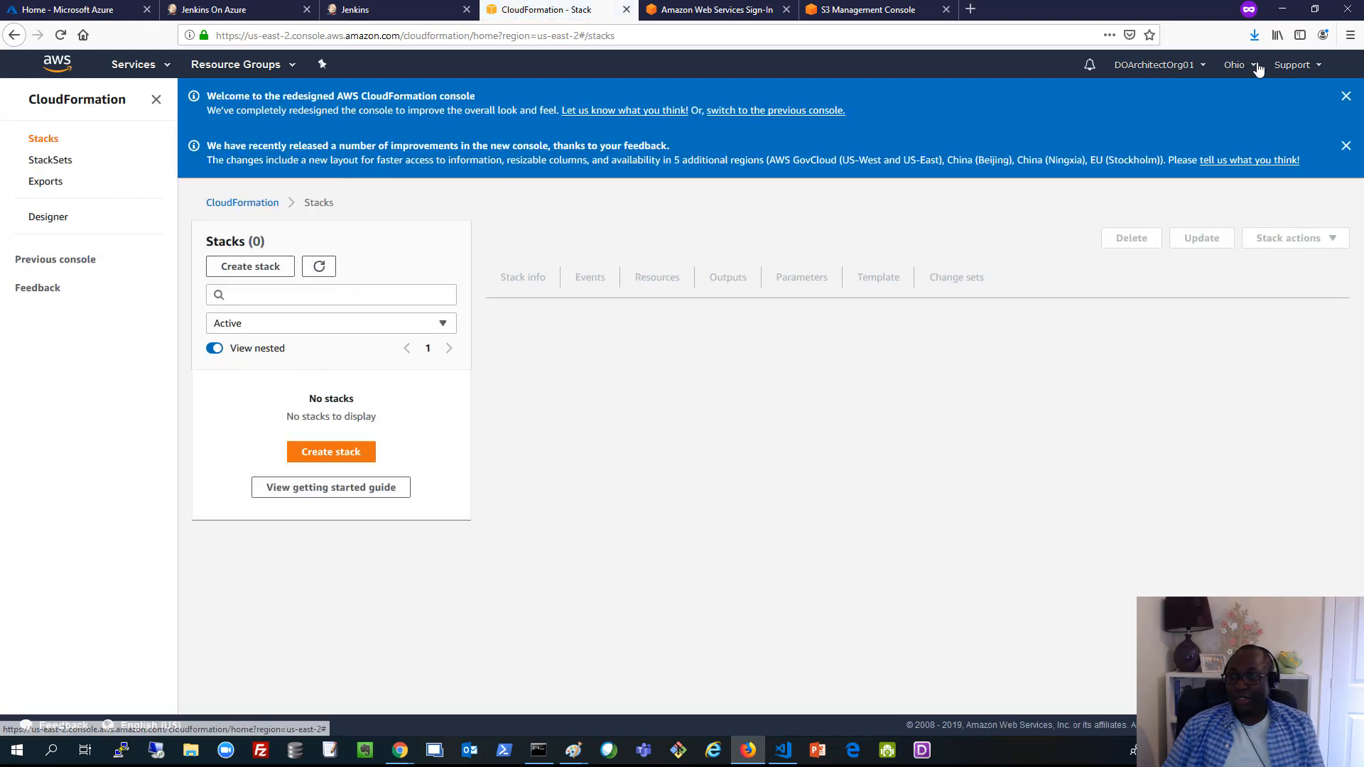
click(1237, 65)
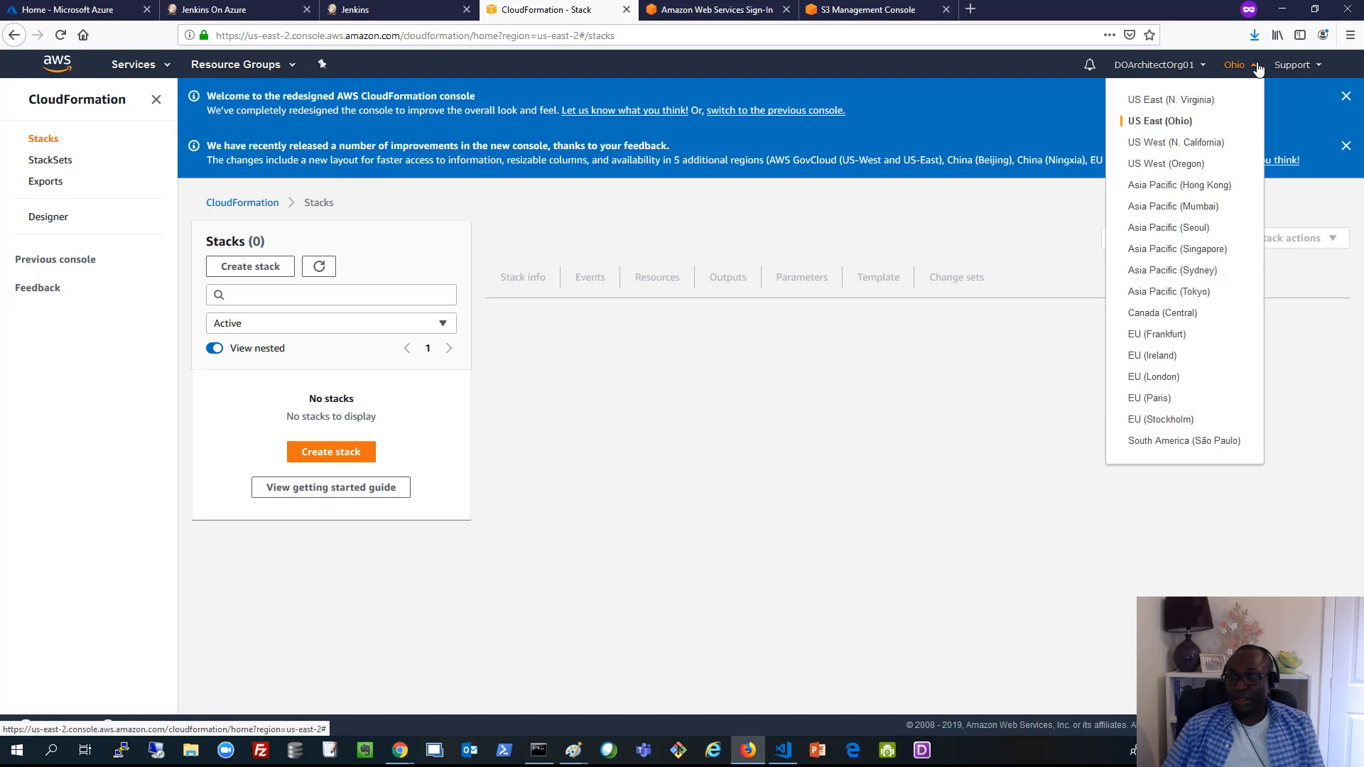
click(1176, 383)
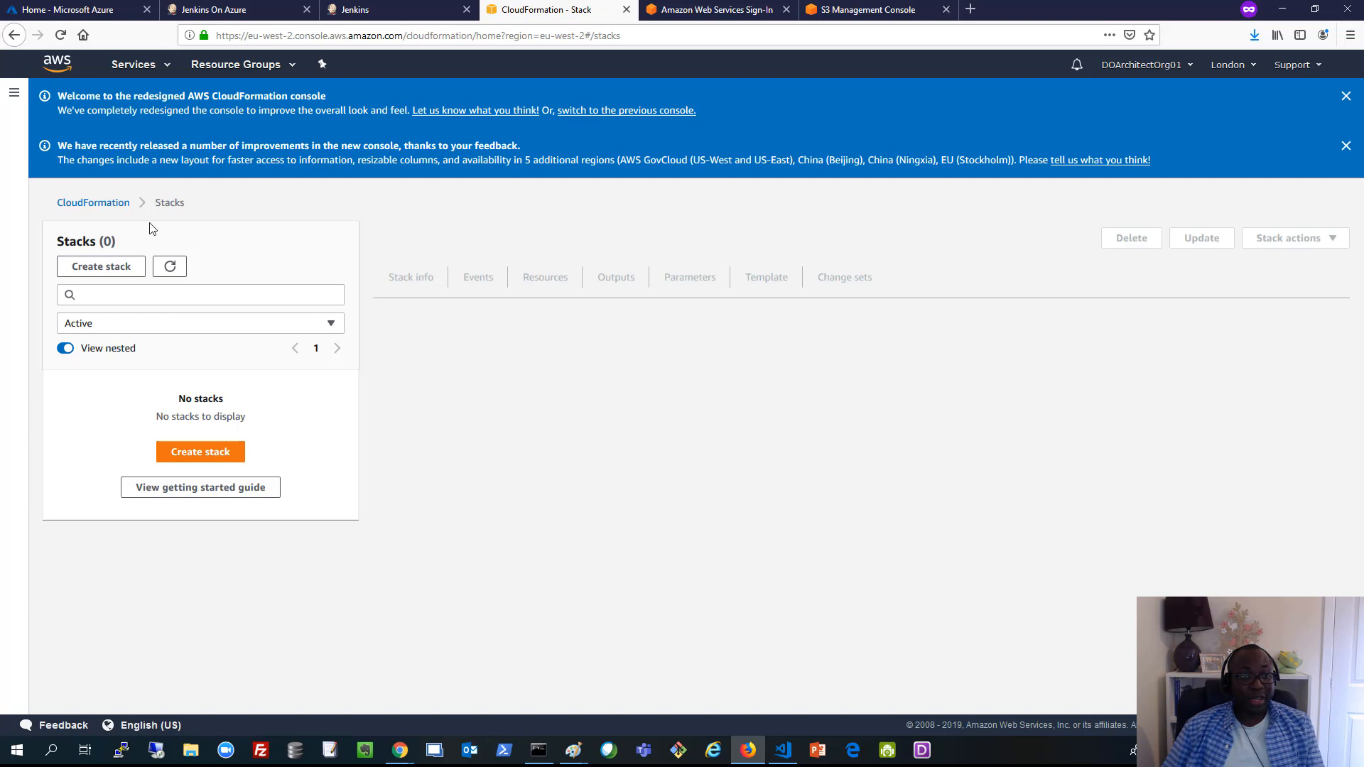
click(367, 10)
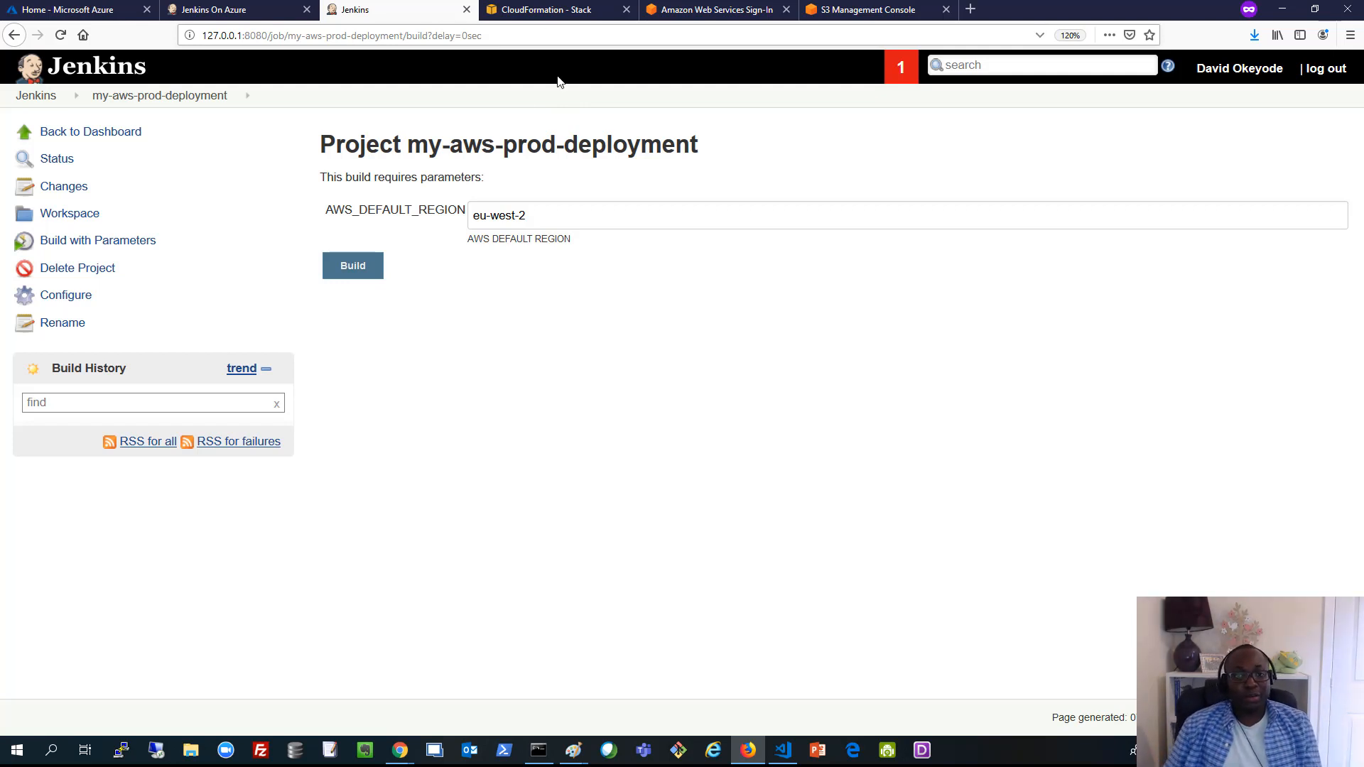
Run build #1 with eu-west-2 and review its console output at 150%, highlighting the SUCCESS result.
click(343, 270)
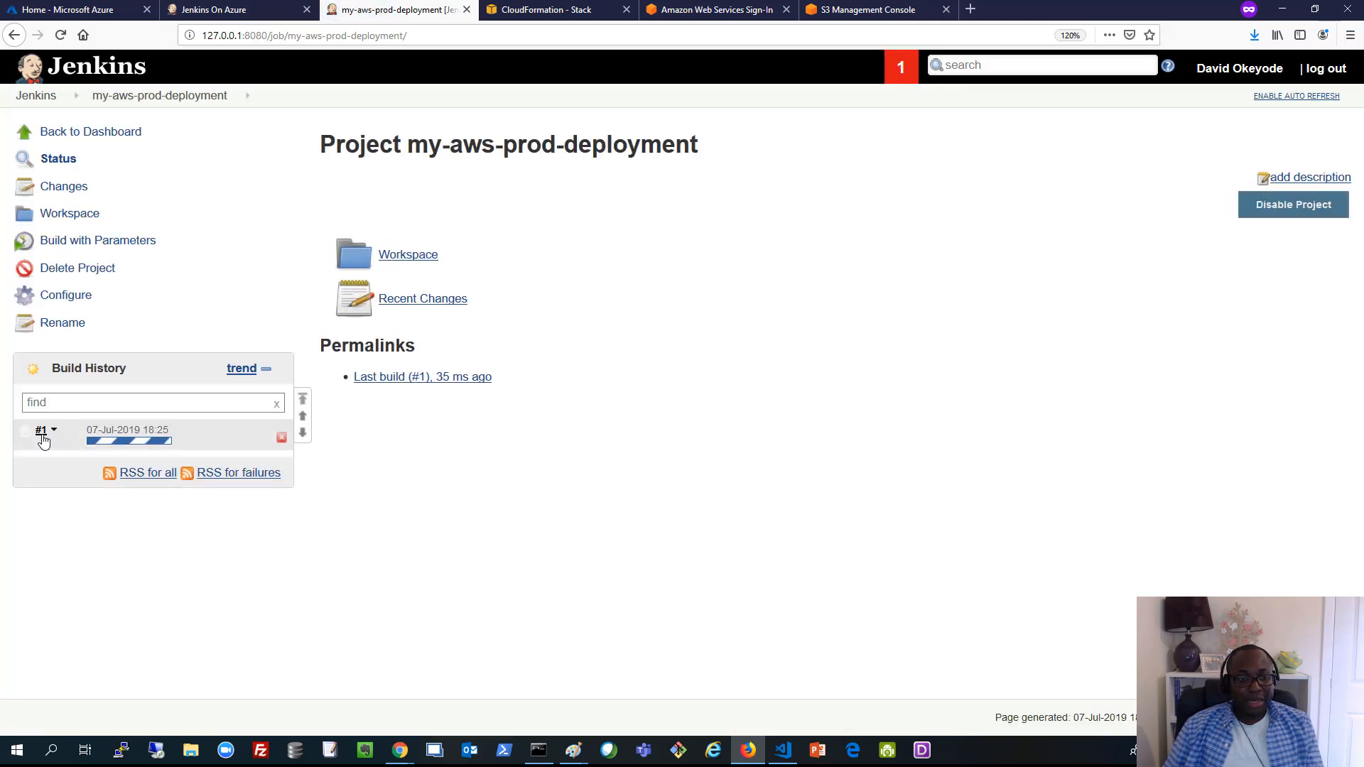
click(26, 432)
scroll(317, 395, down, 2)
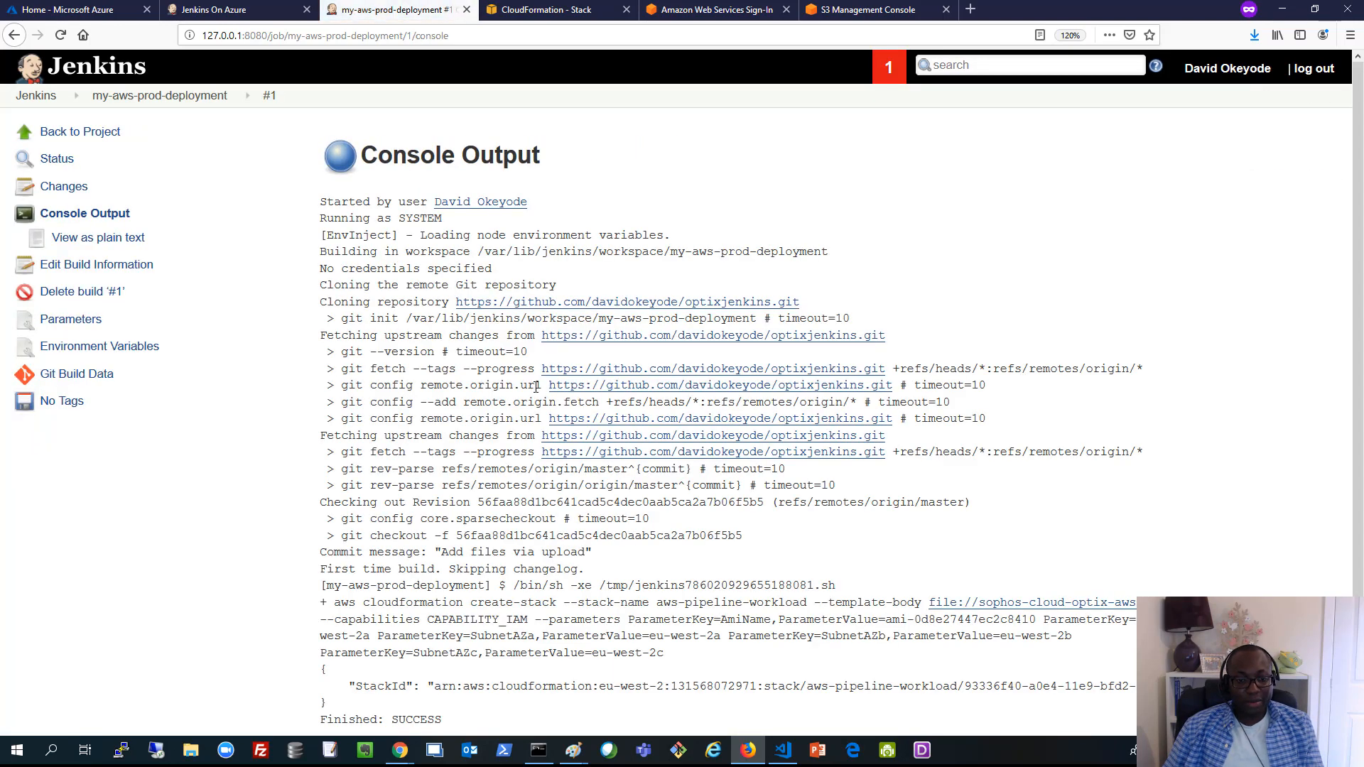
click(1350, 35)
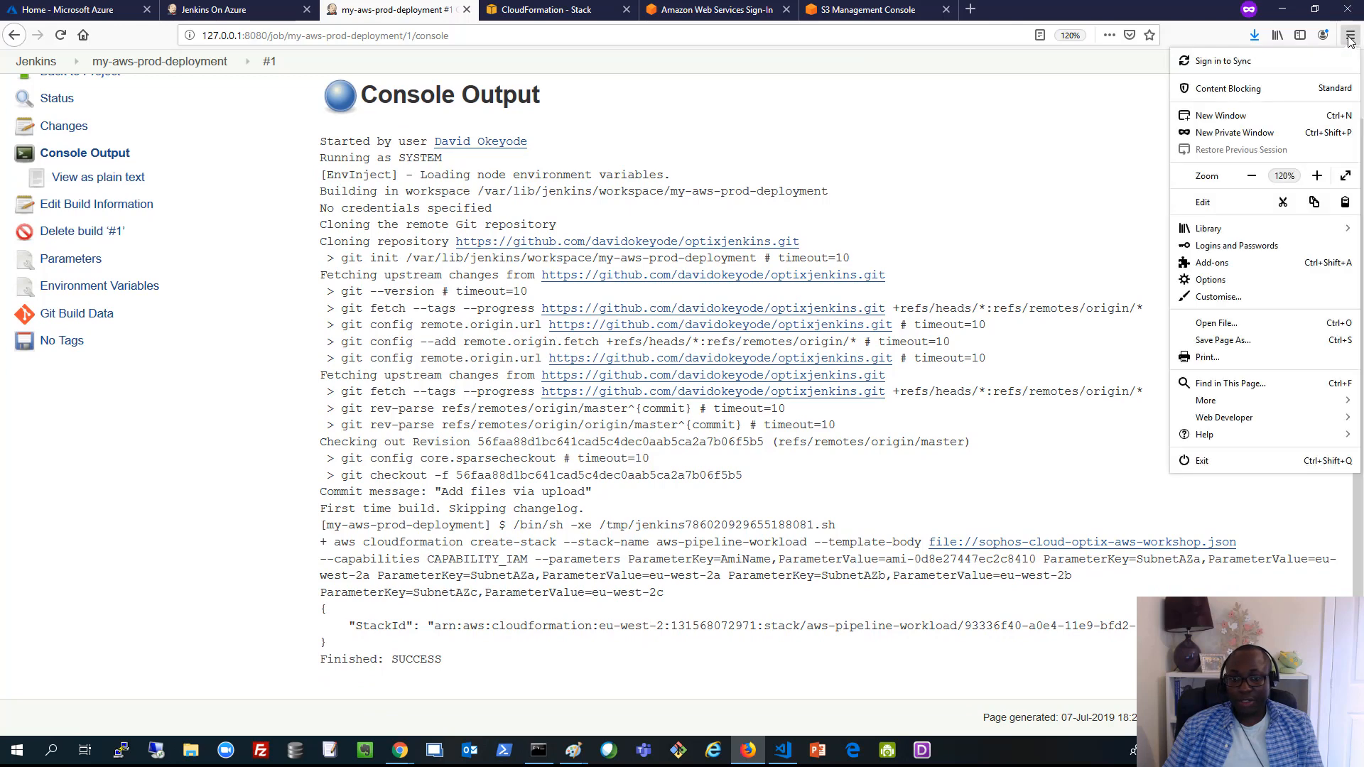
click(1316, 176)
click(1316, 175)
scroll(969, 210, down, 3)
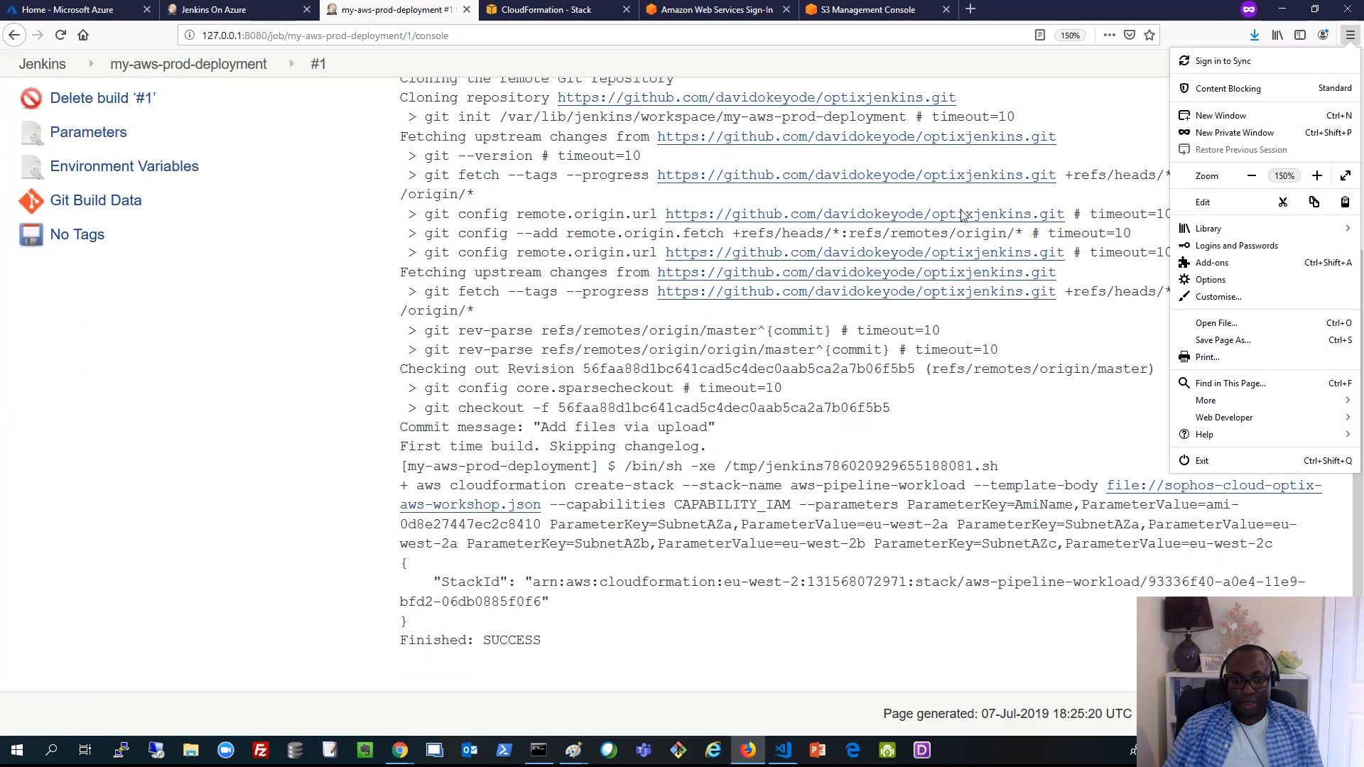
click(527, 606)
drag(547, 643, 409, 486)
Refresh the CloudFormation stacks list to show aws-pipeline-workload, then bring the Paint diagram forward.
click(592, 9)
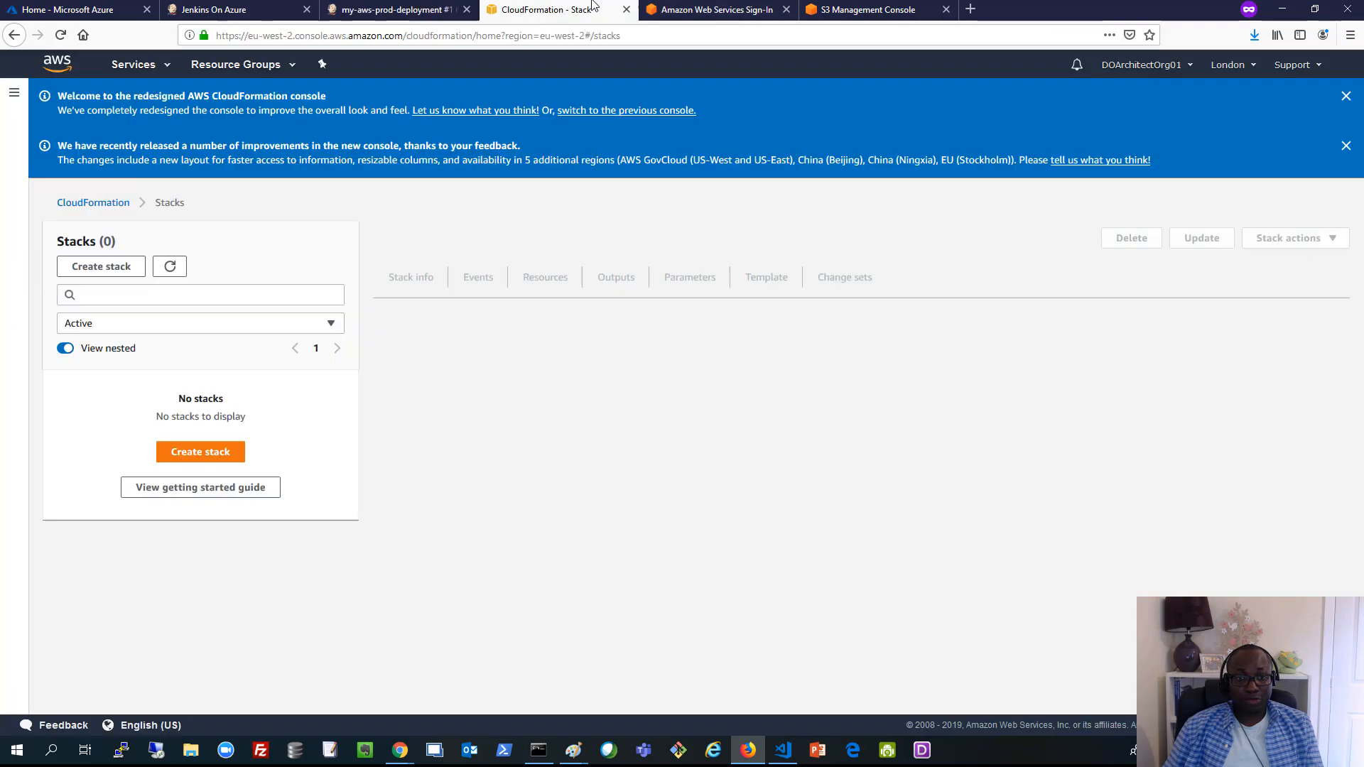
click(170, 267)
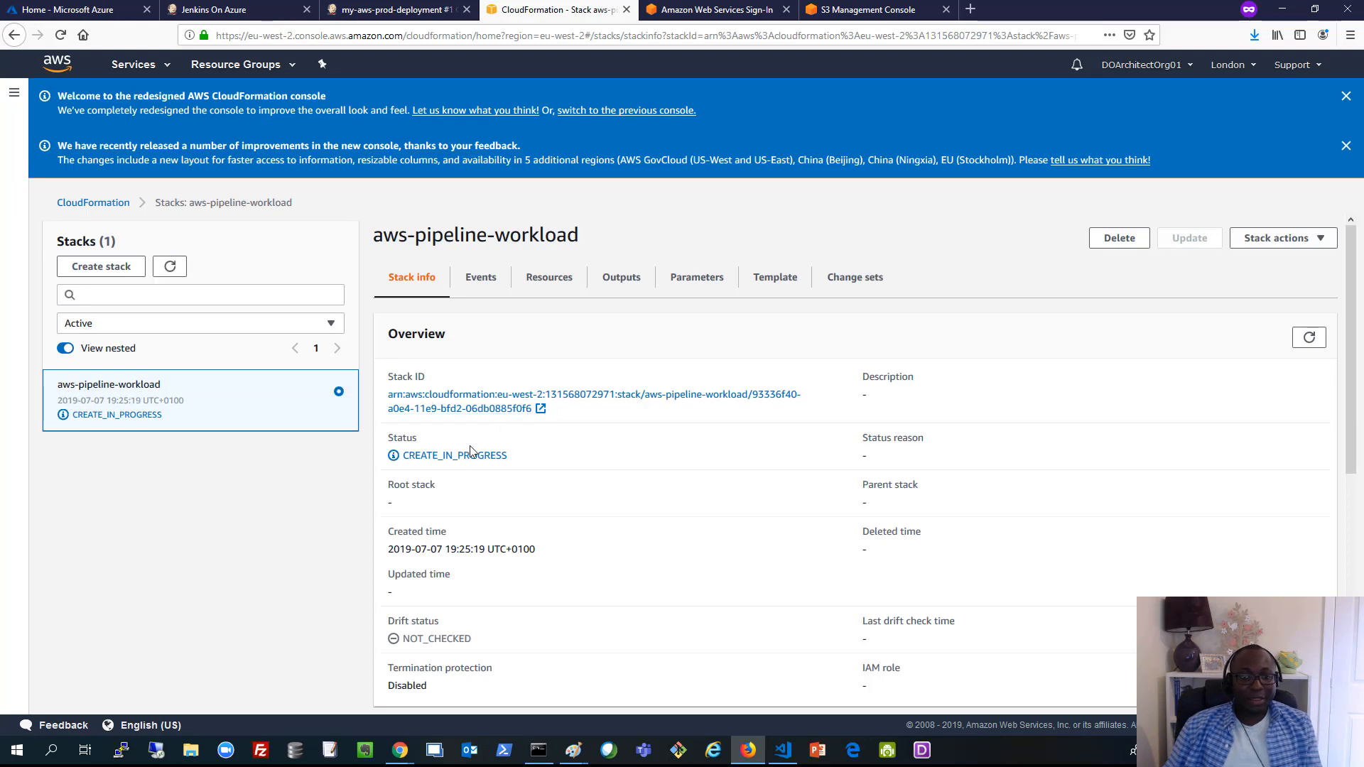
mouse_move(572, 751)
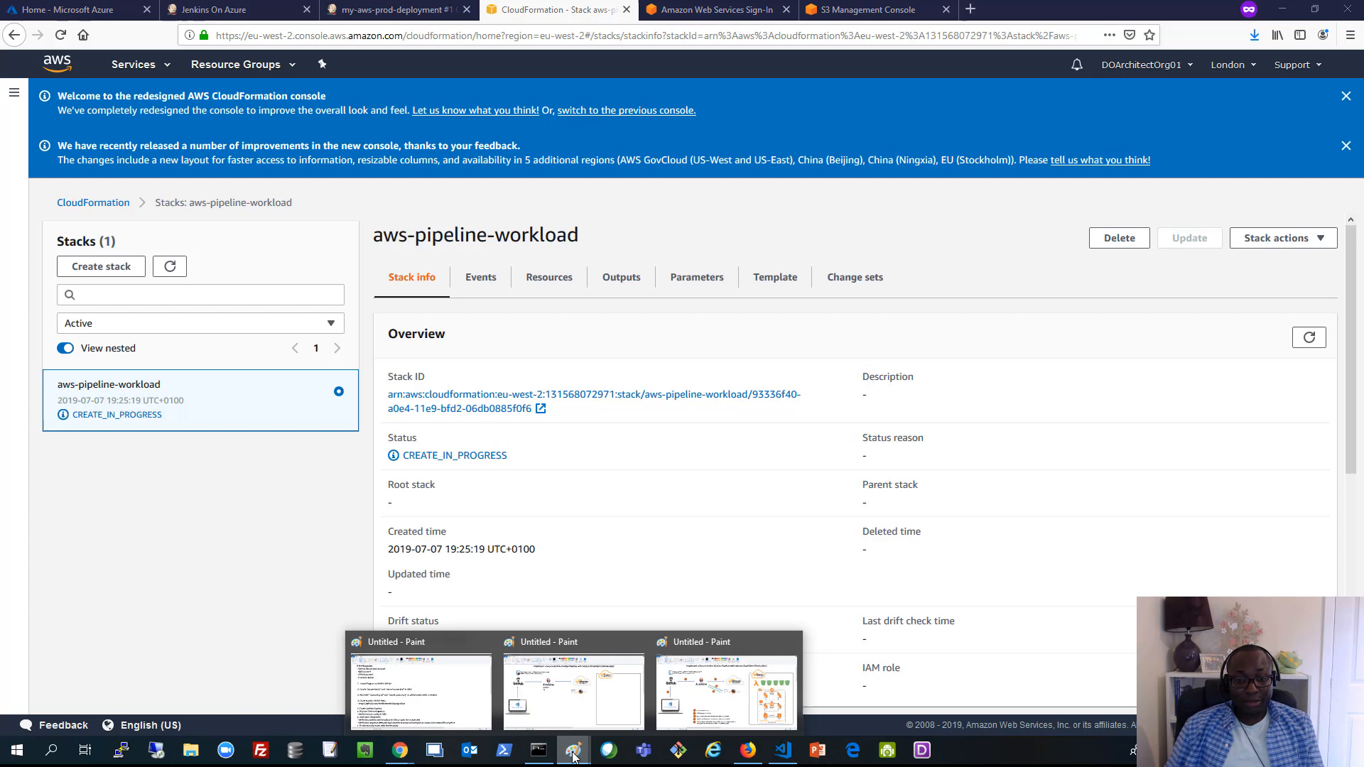
click(592, 693)
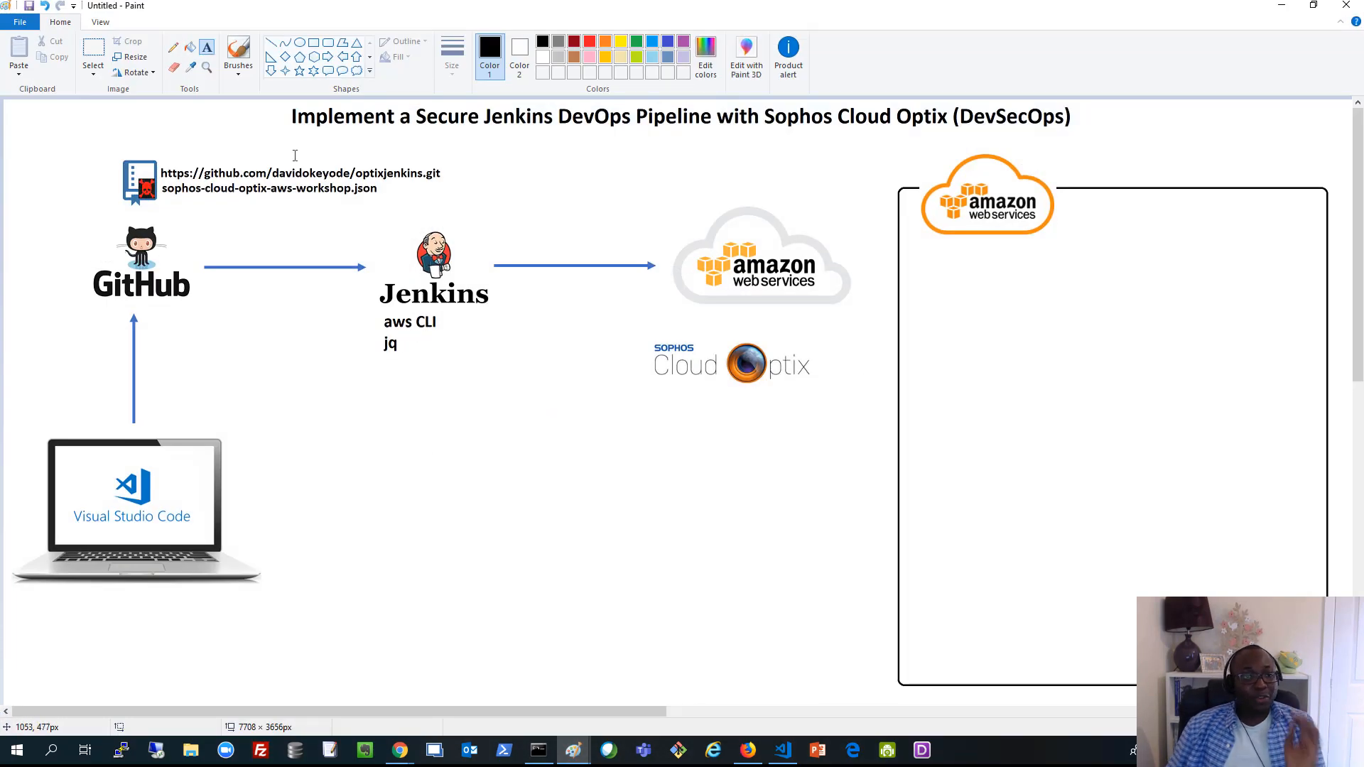
Paste the AWS VPC architecture diagram into the empty AWS box, then return to the stack page.
click(91, 49)
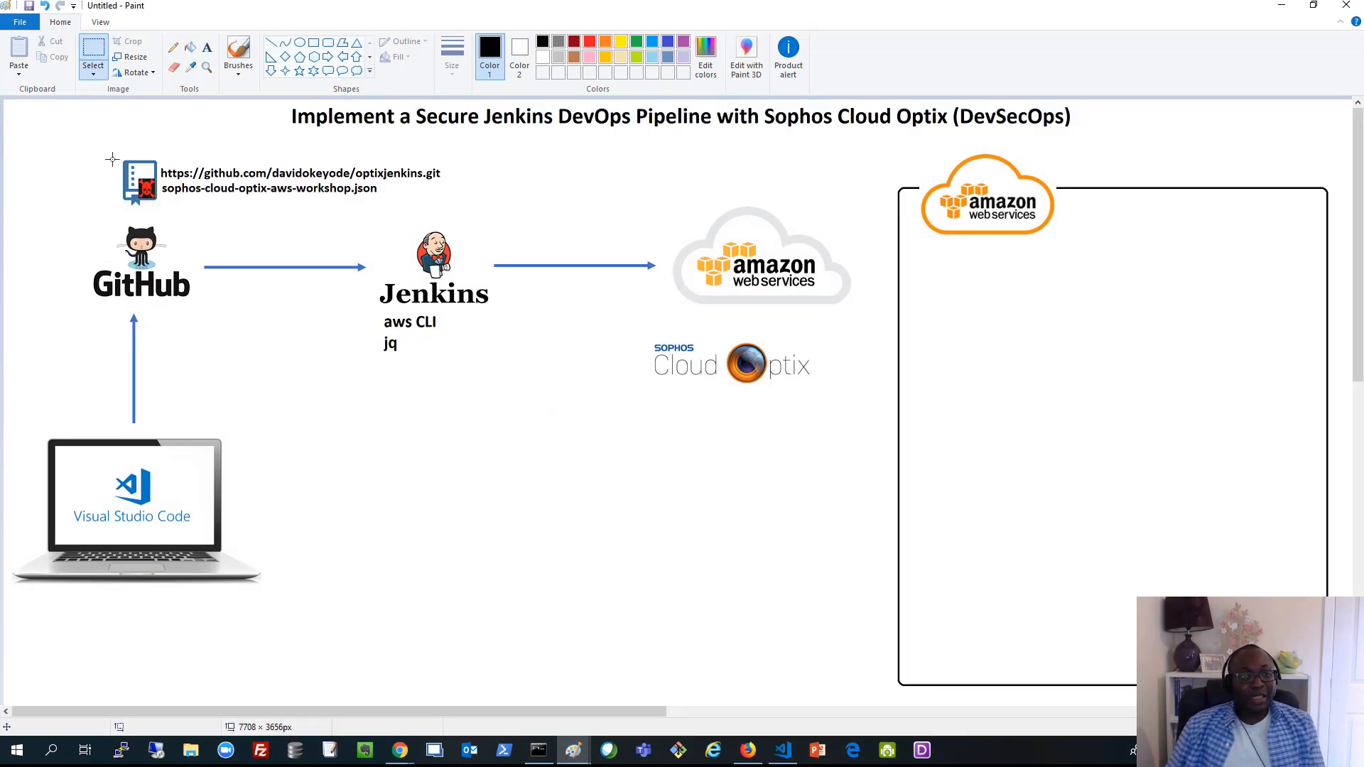
drag(117, 155, 159, 209)
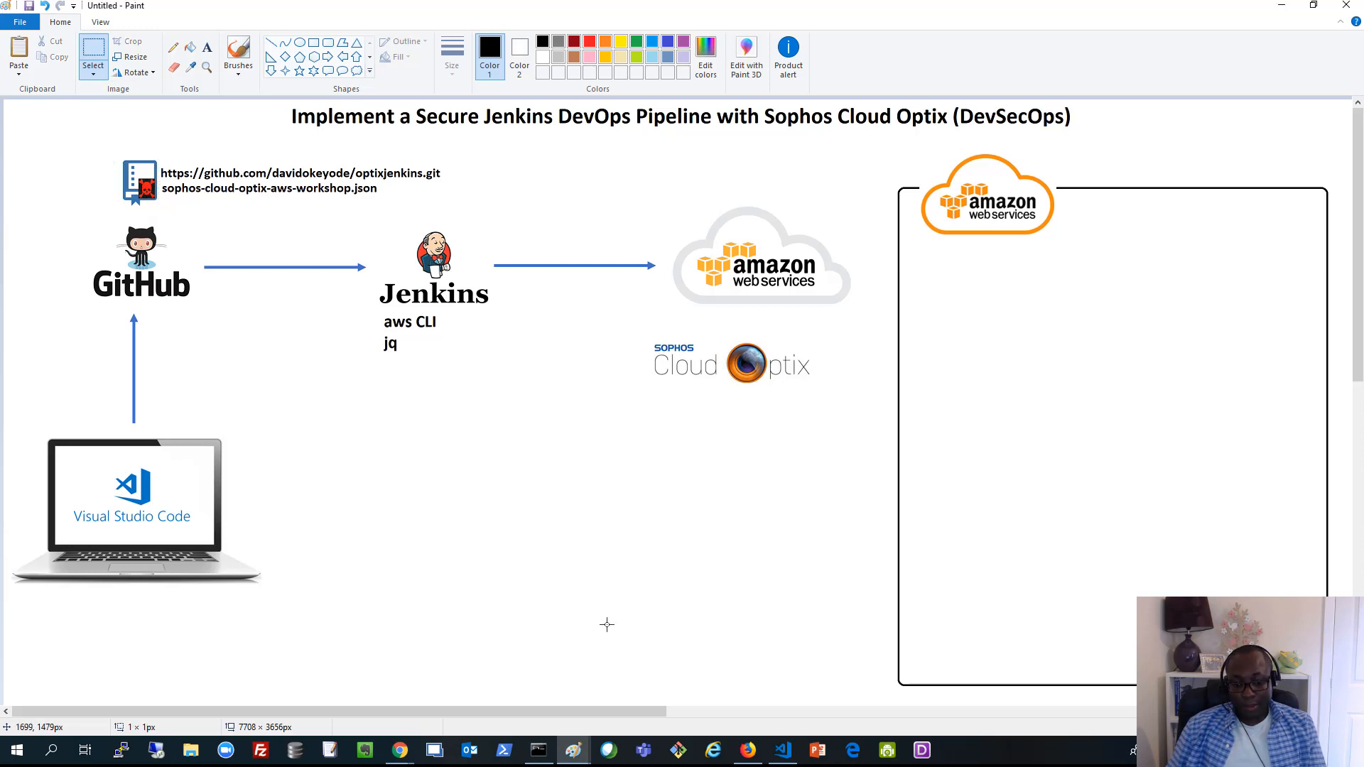
key(ctrl+v)
drag(171, 262, 1091, 401)
click(782, 472)
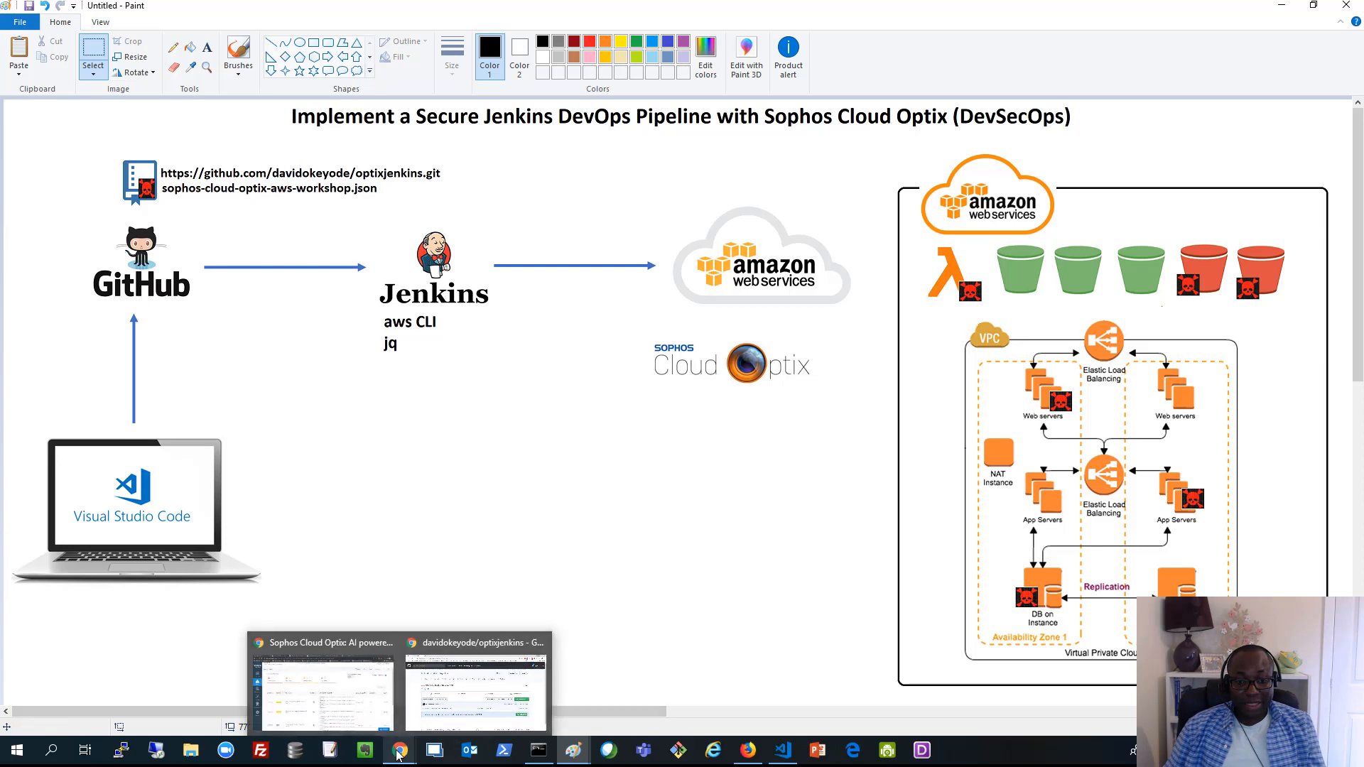
click(747, 758)
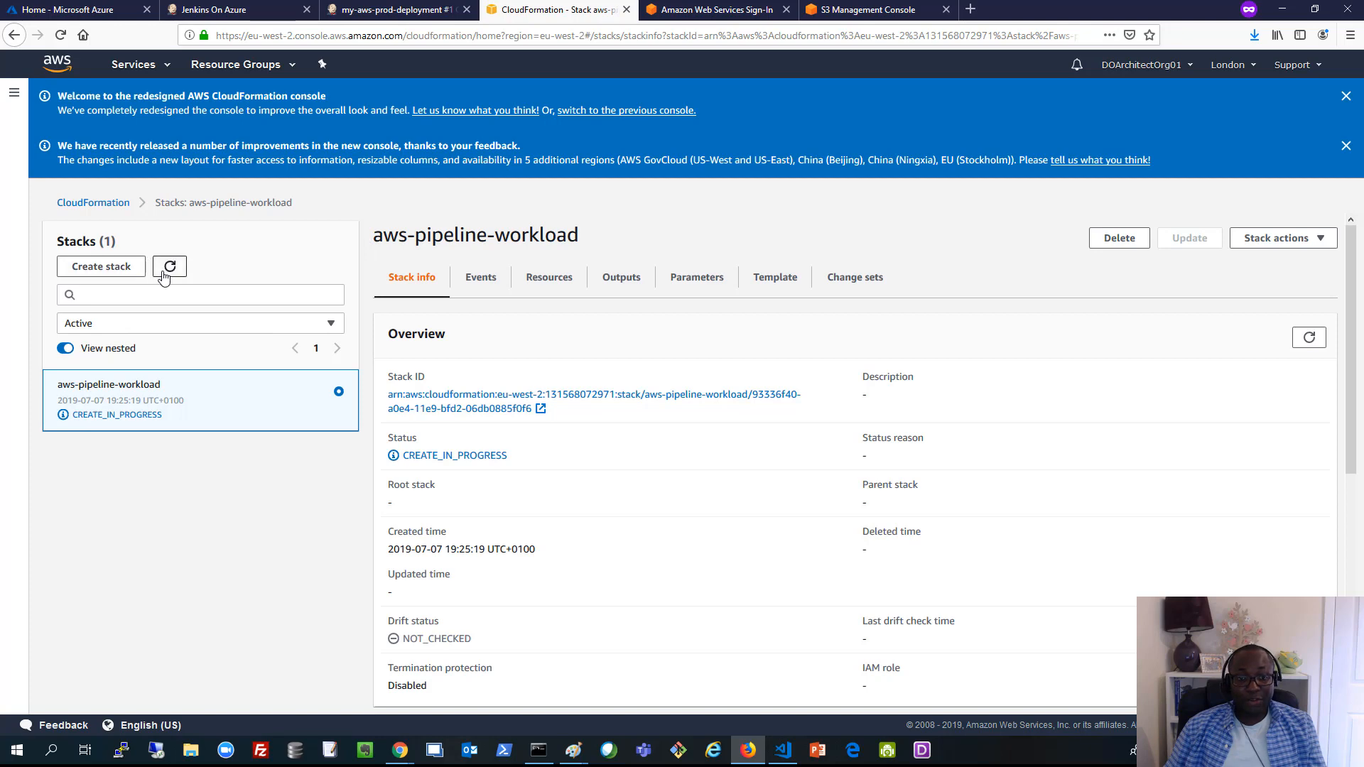
Minimise the browser to bring the Paint pipeline diagram back into view.
click(1282, 10)
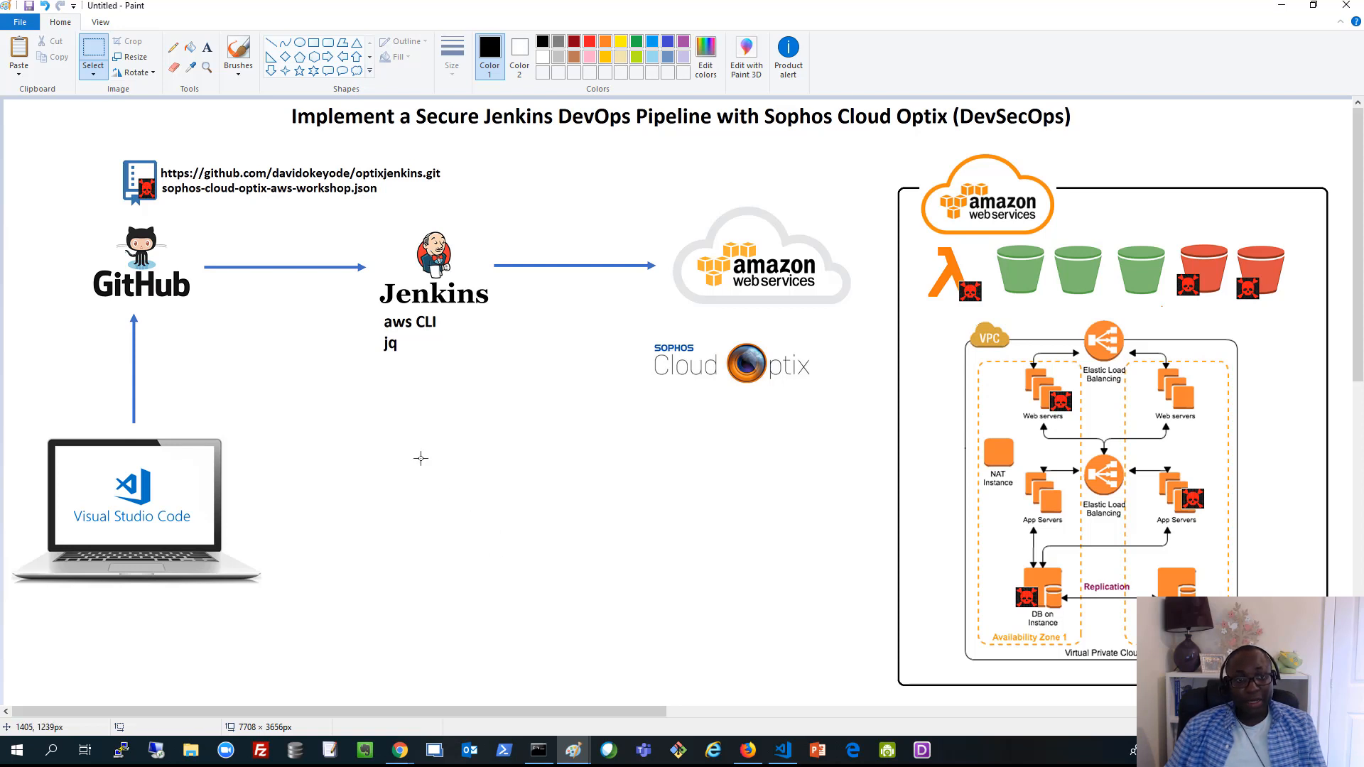
Paste the arrows numbered 3 and 4 between Jenkins and Sophos Cloud Optix.
key(ctrl+v)
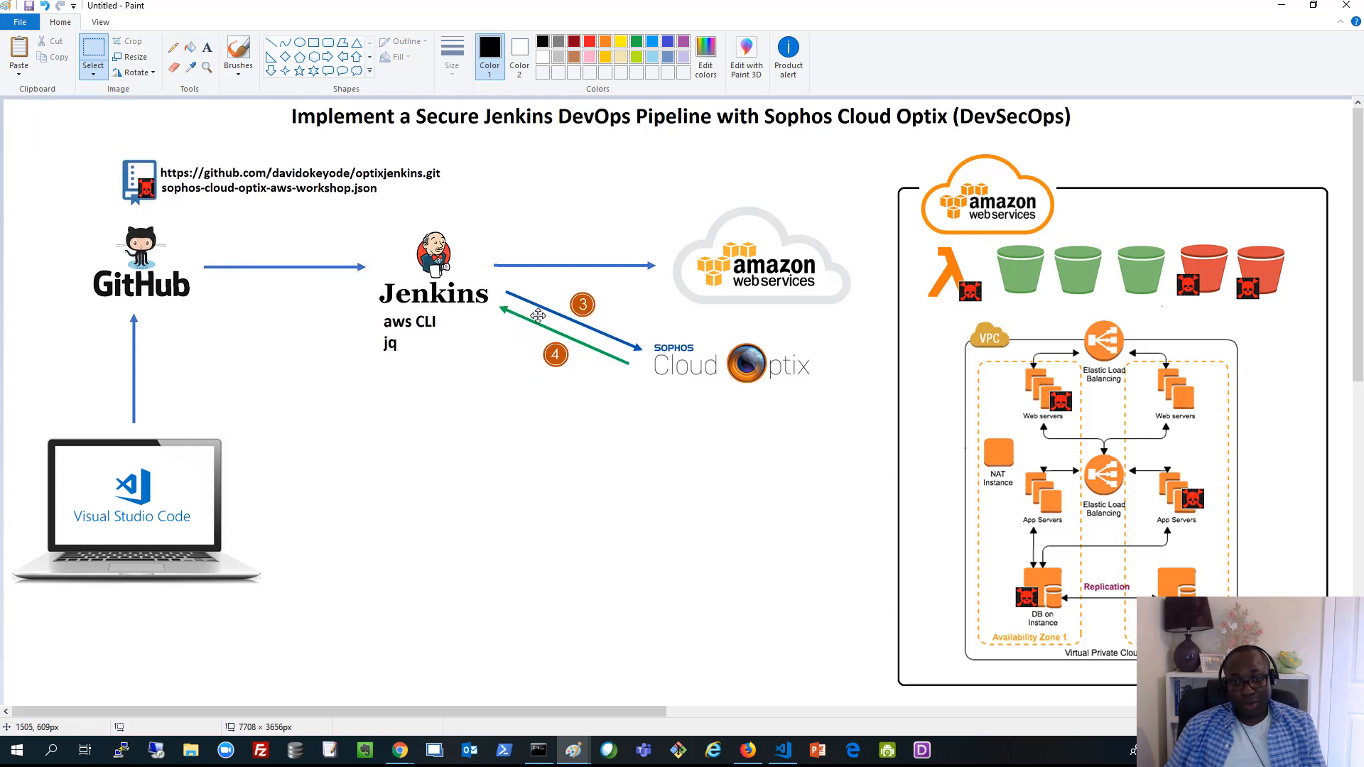
click(562, 448)
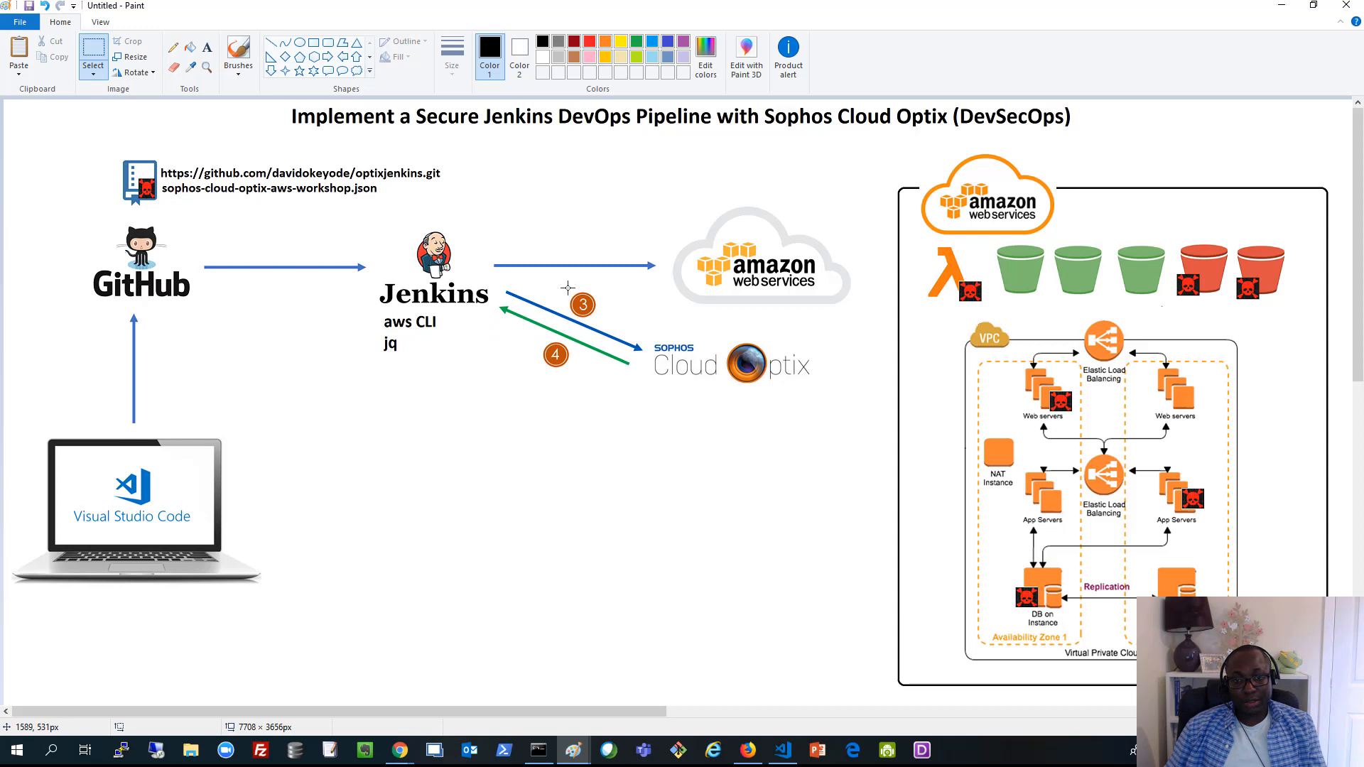
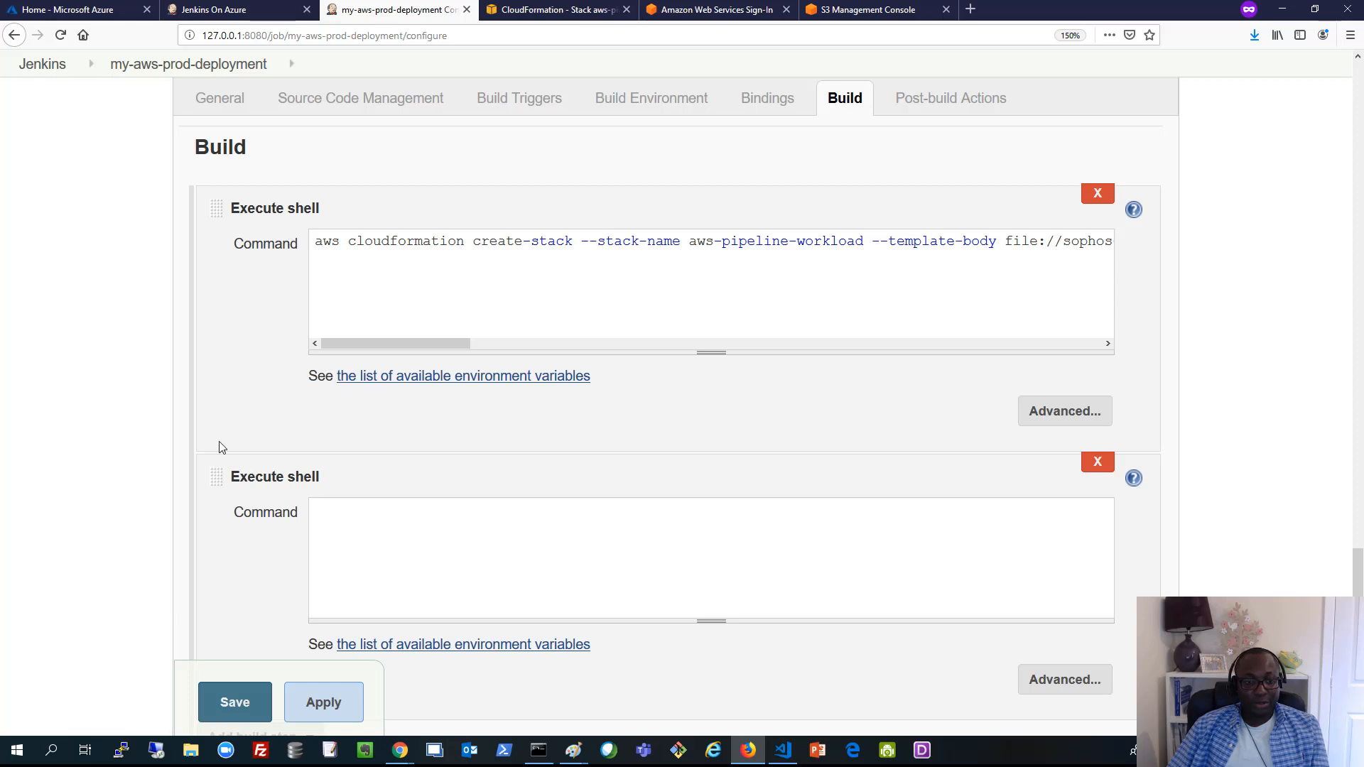
Move the empty Execute shell step above the aws cloudformation create-stack step and start editing its command.
drag(213, 481, 264, 202)
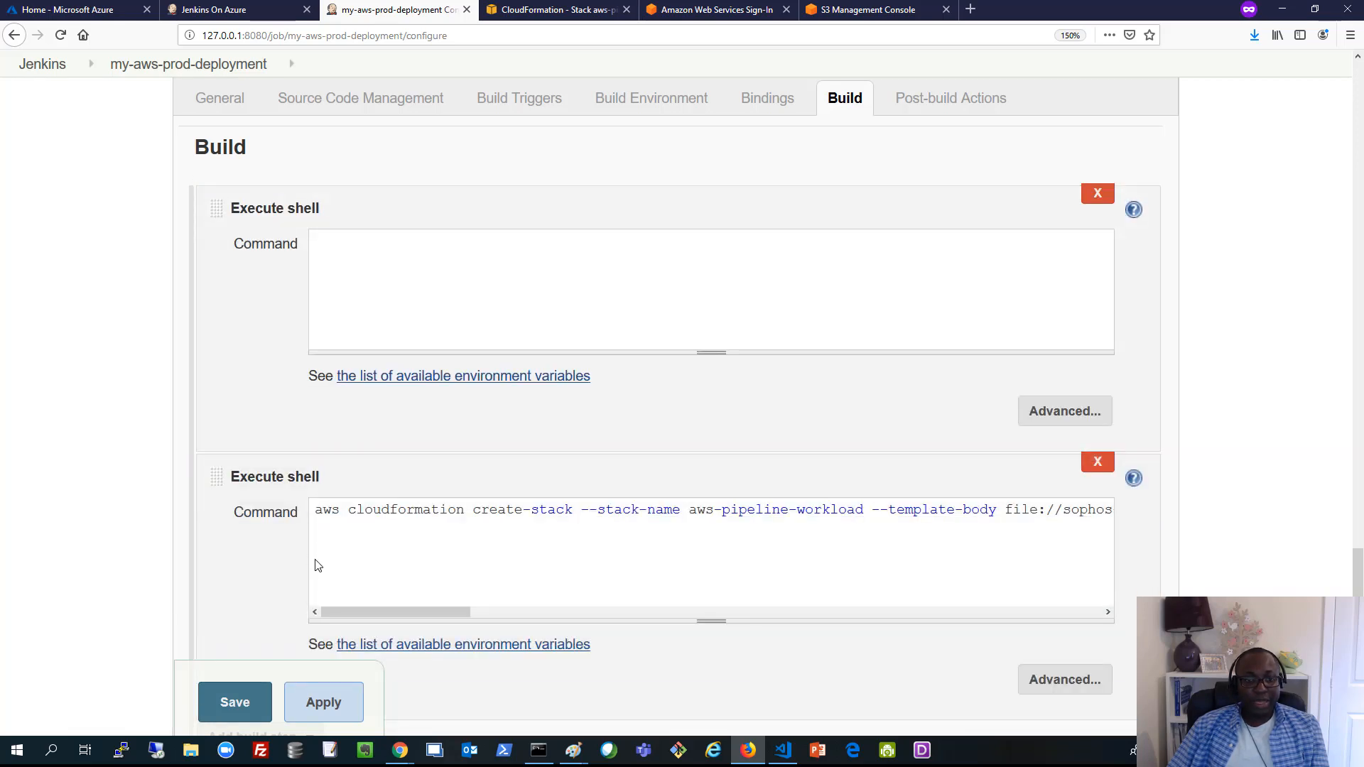
click(337, 257)
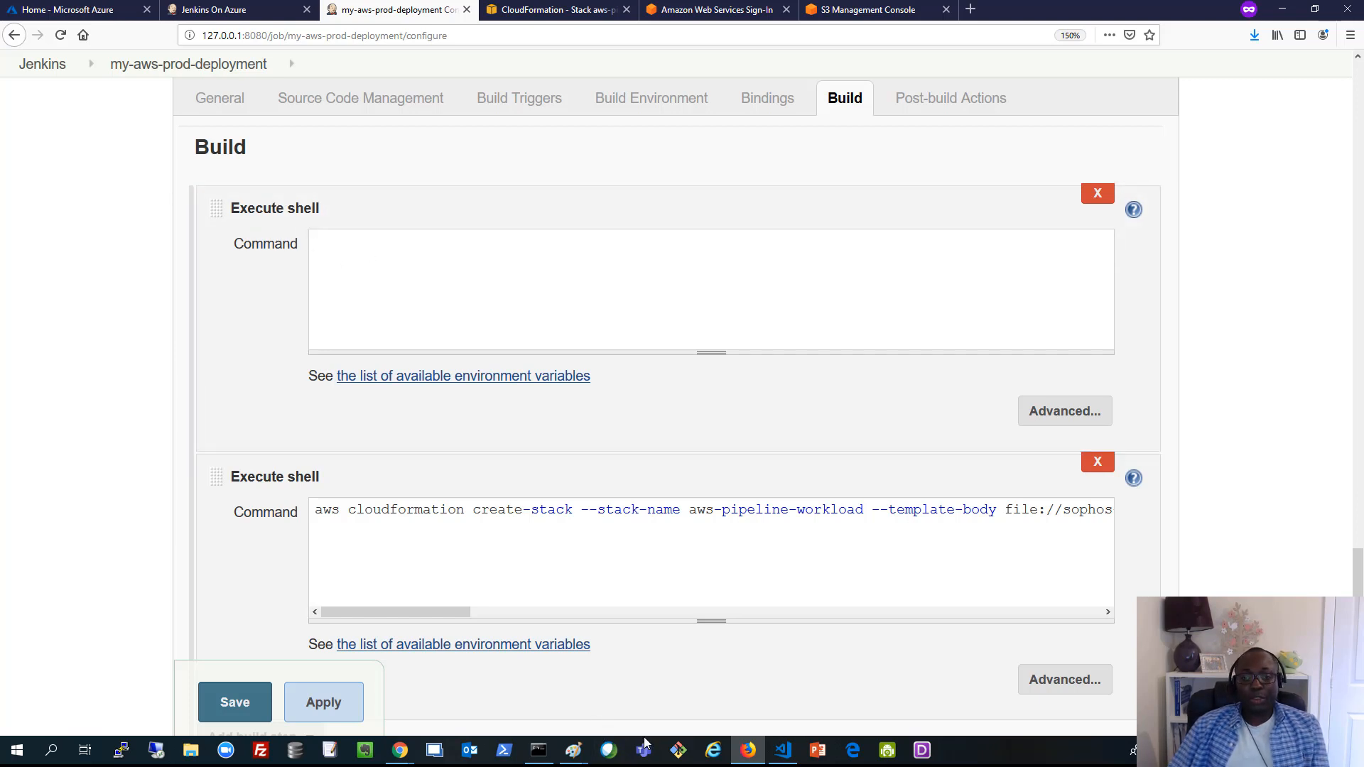
In Sophos Cloud Optix, open Settings > Environments > Add New Environment > IaC Environment.
mouse_move(400, 750)
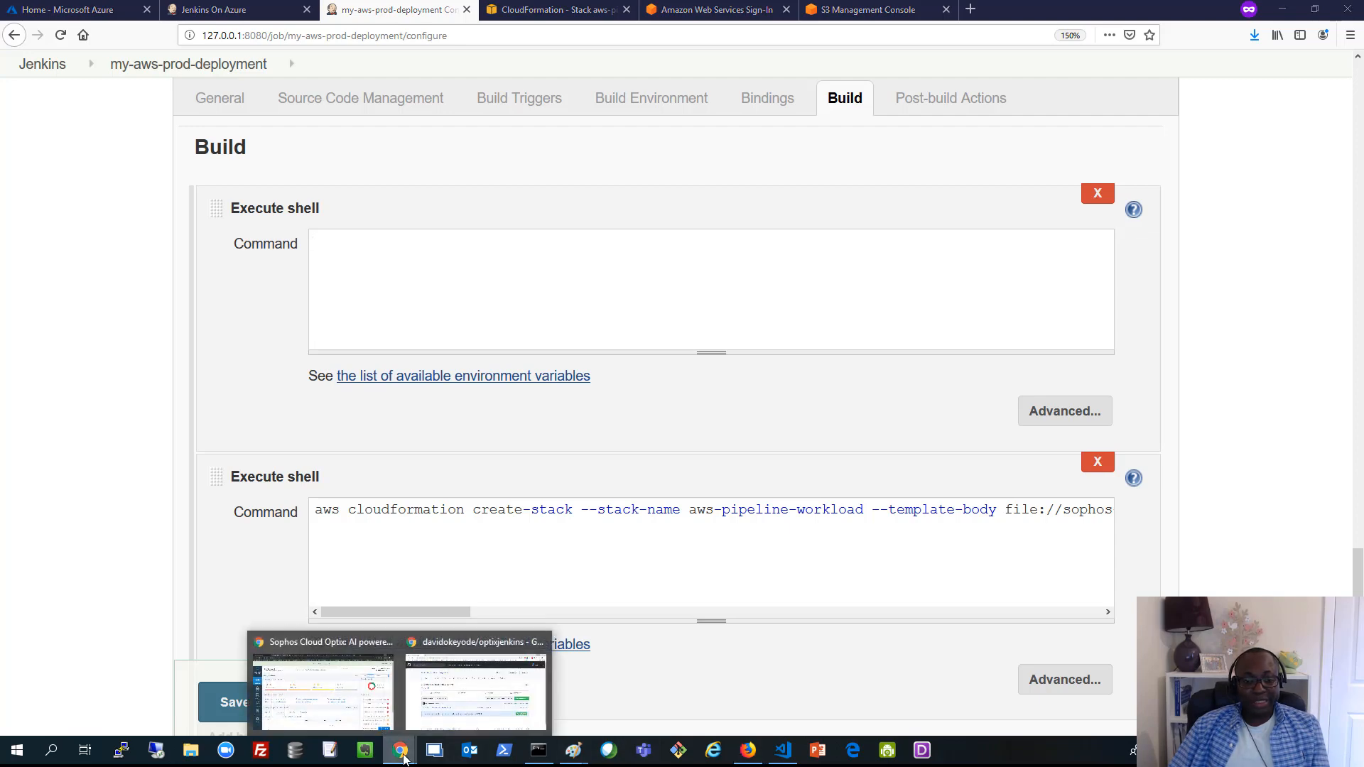
click(321, 672)
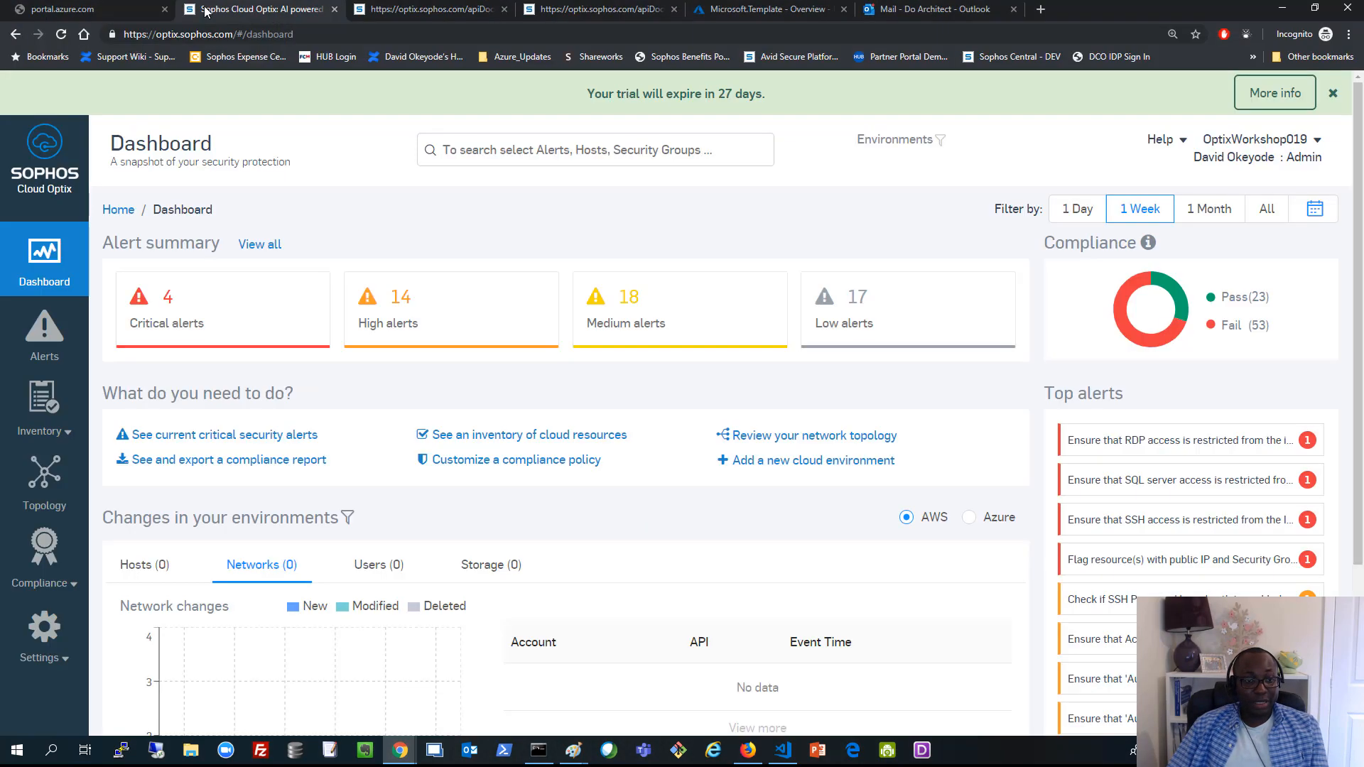
click(44, 642)
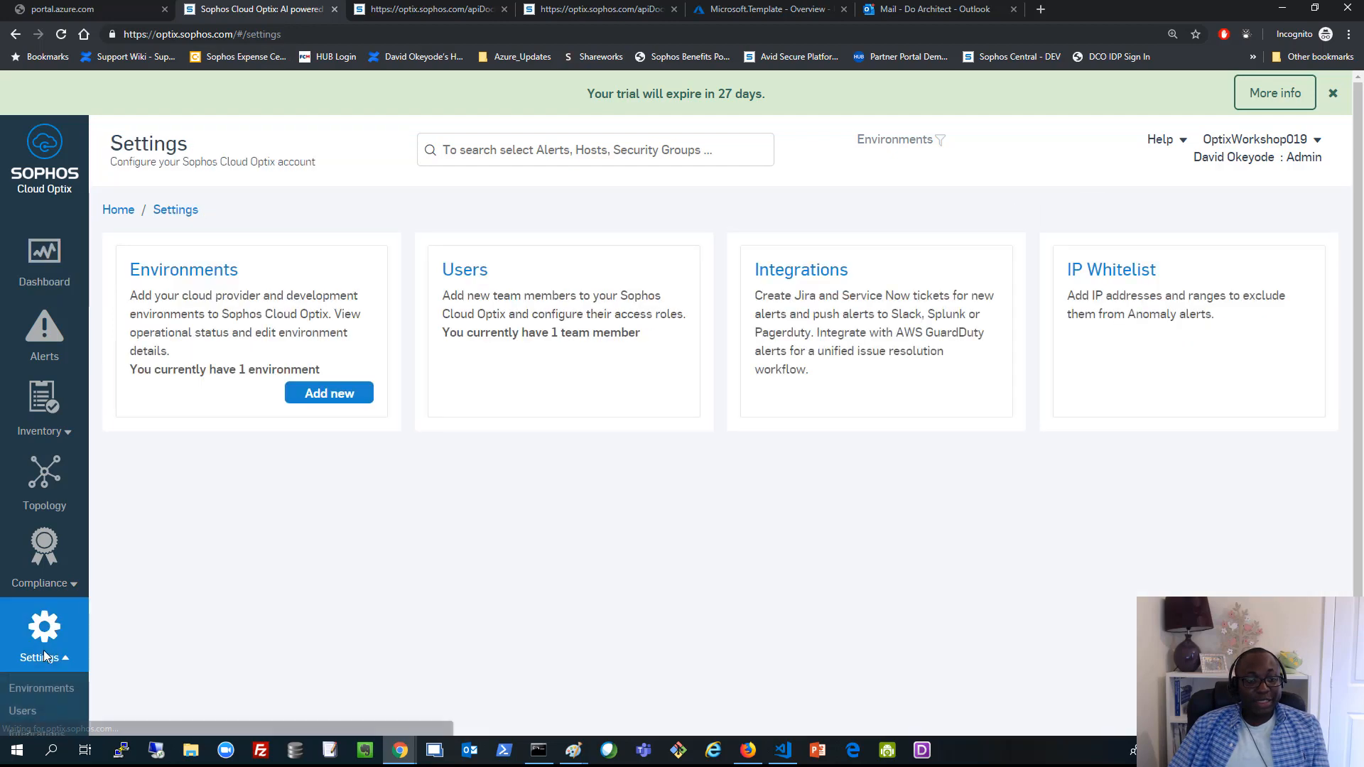
click(32, 700)
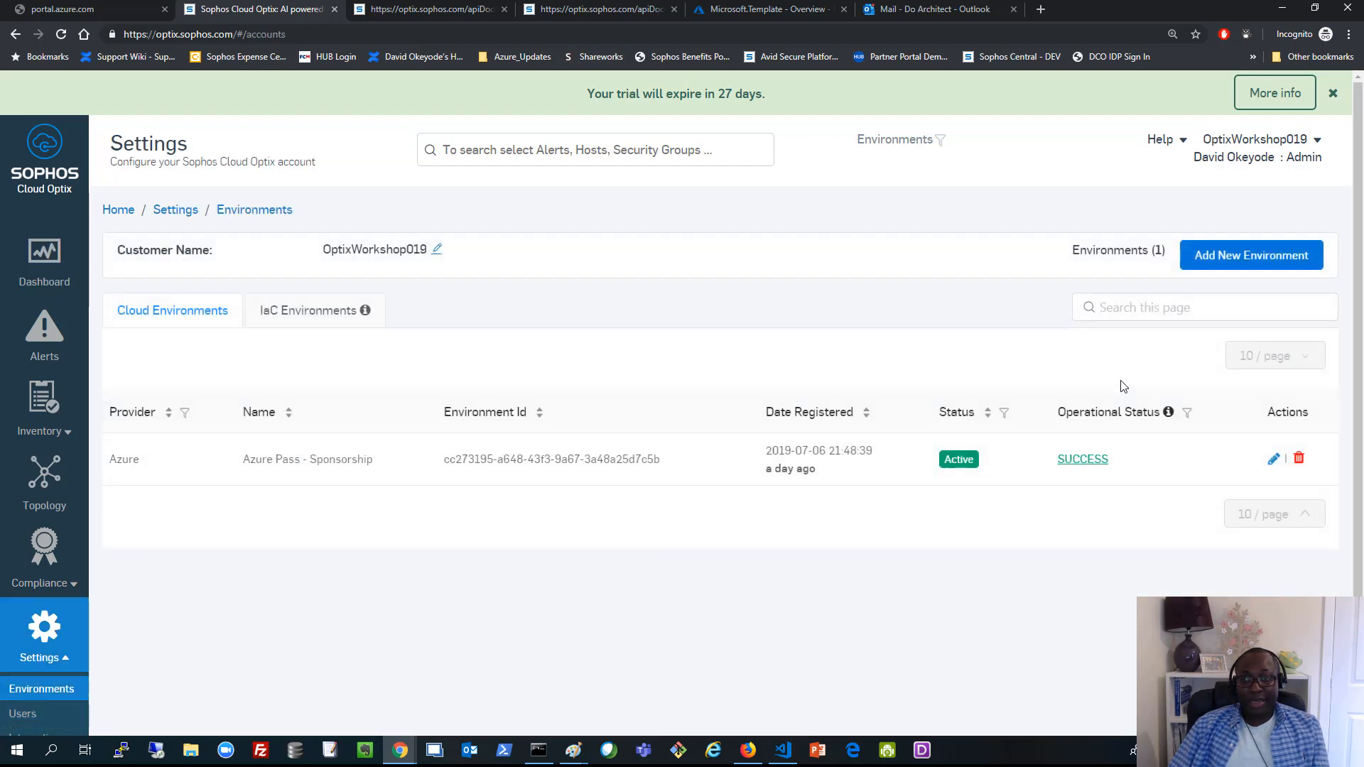
click(1221, 268)
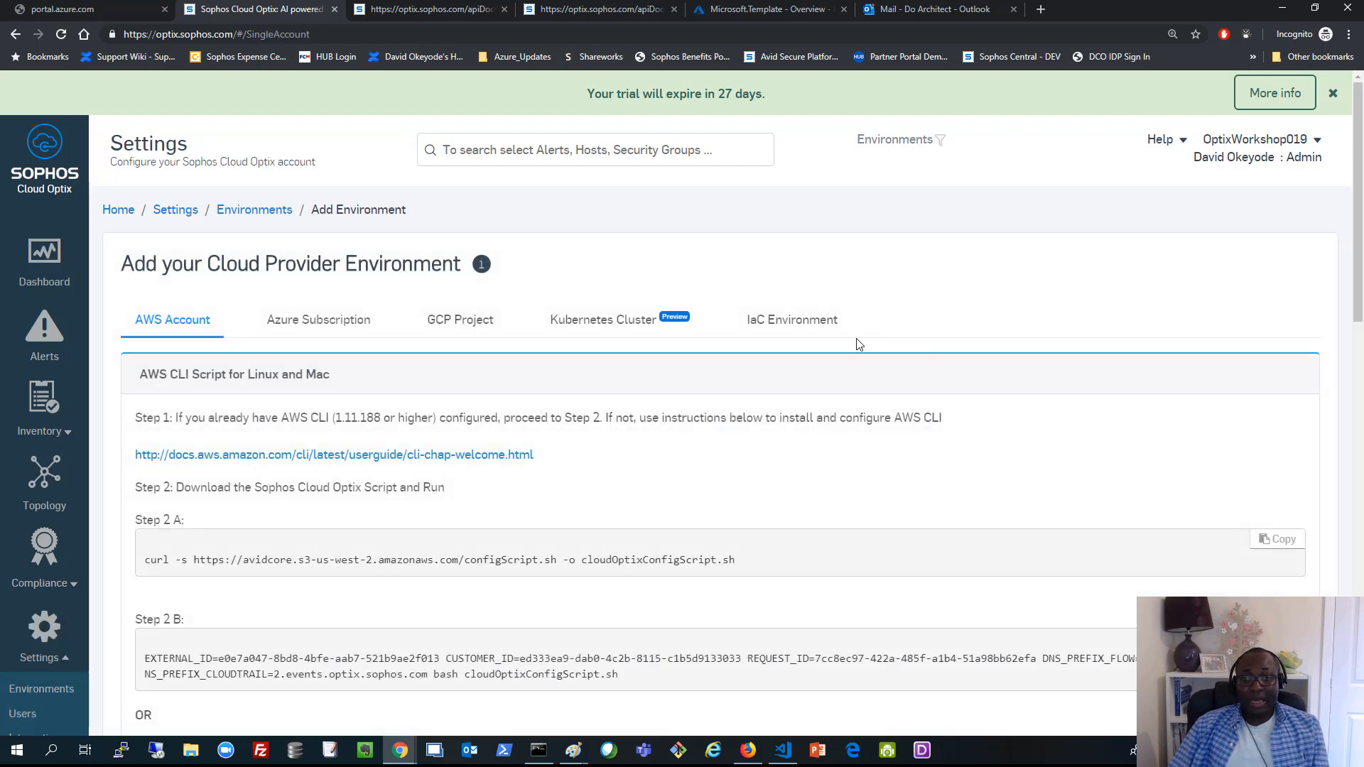
click(831, 321)
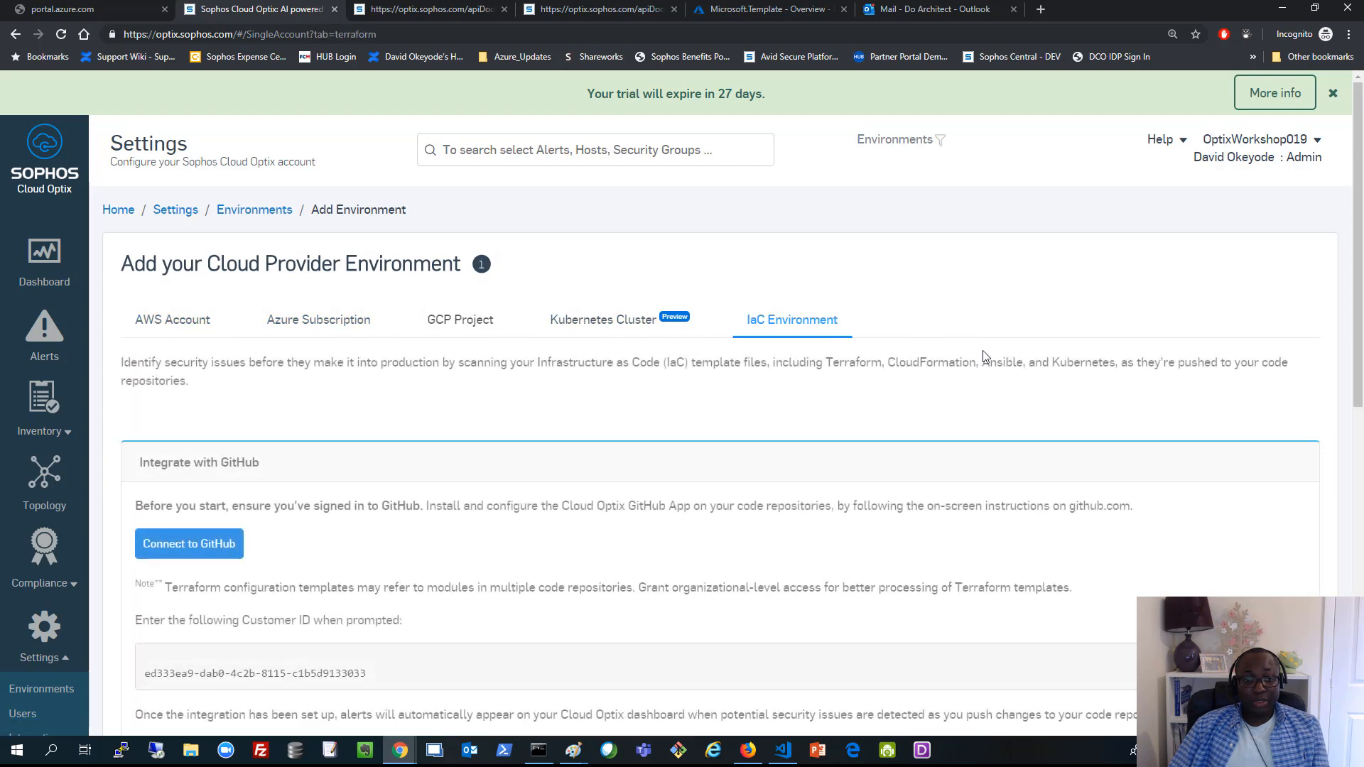
Copy the Jenkins IaC scan curl script and return to the Jenkins job configuration.
scroll(986, 368, down, 5)
scroll(986, 368, down, 4)
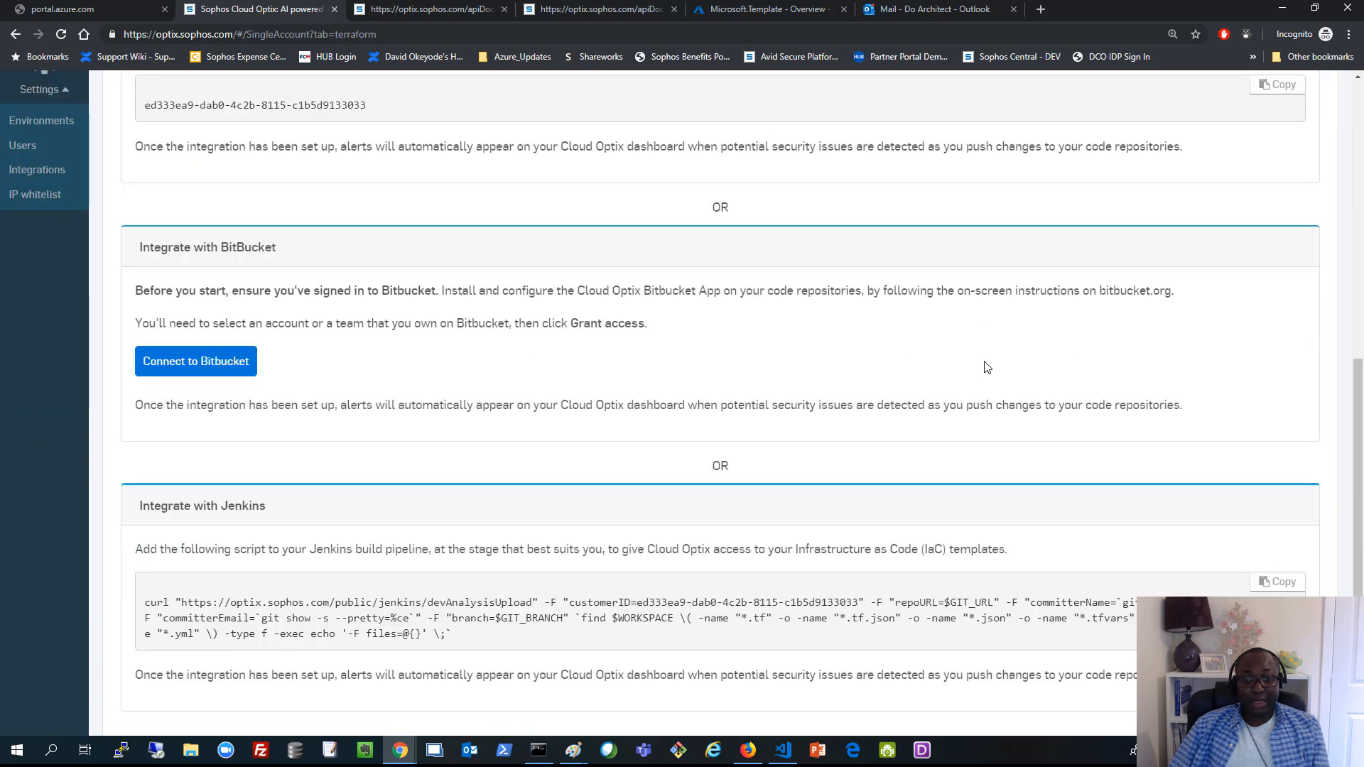
drag(453, 634, 210, 598)
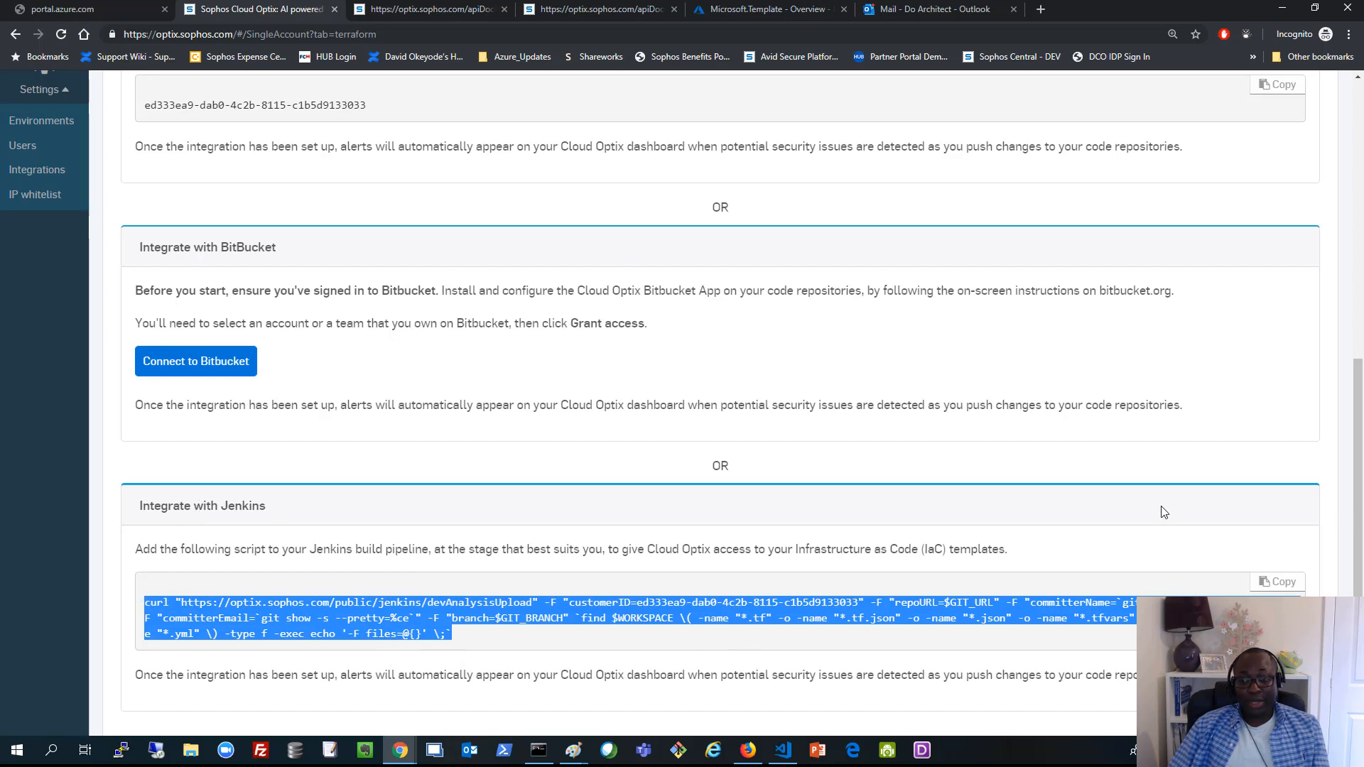
click(1284, 582)
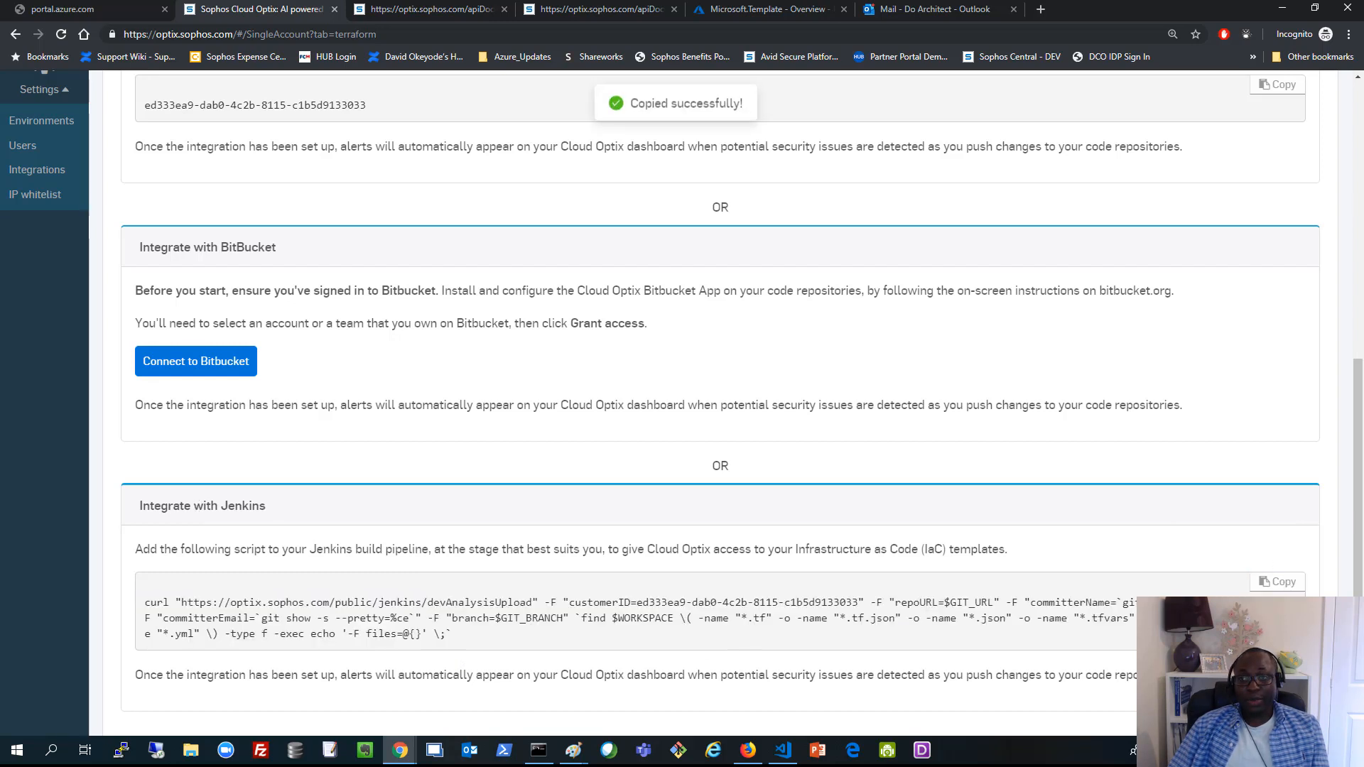
click(1282, 9)
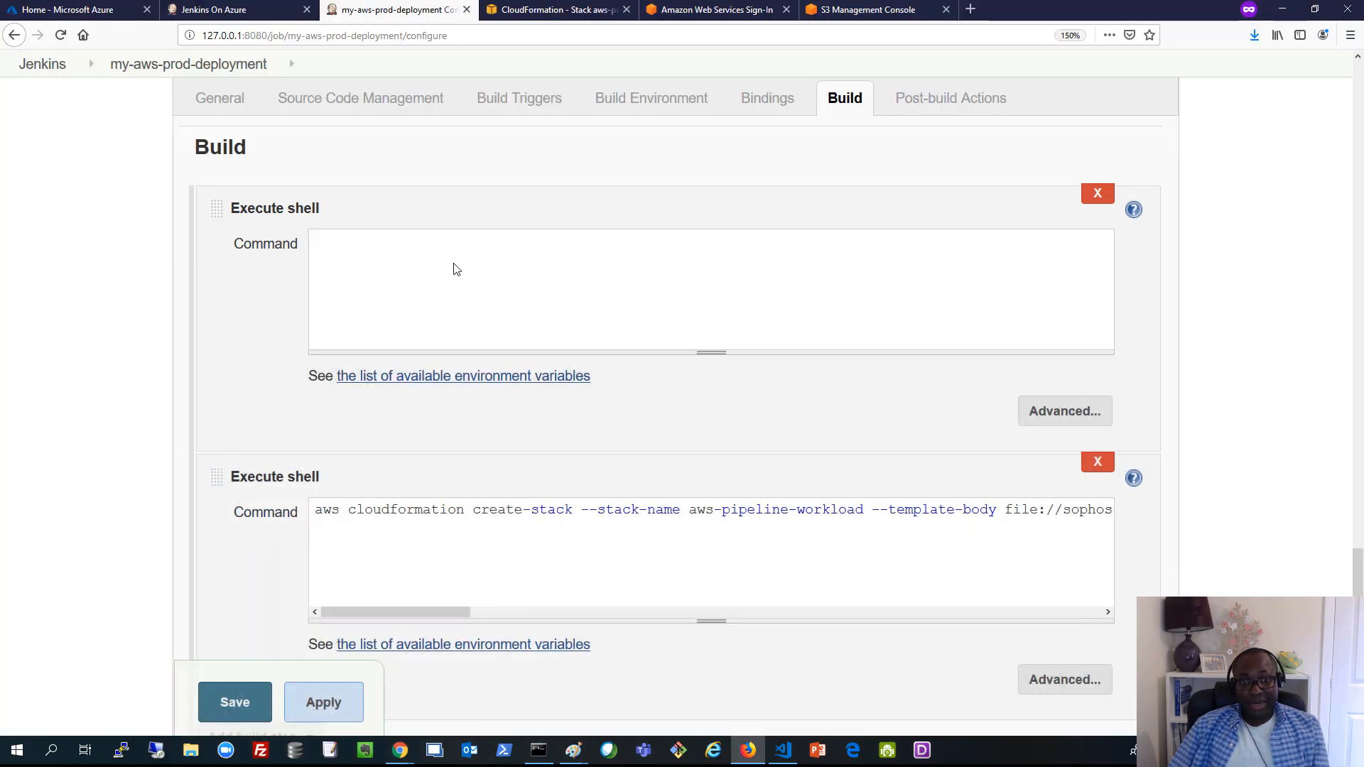
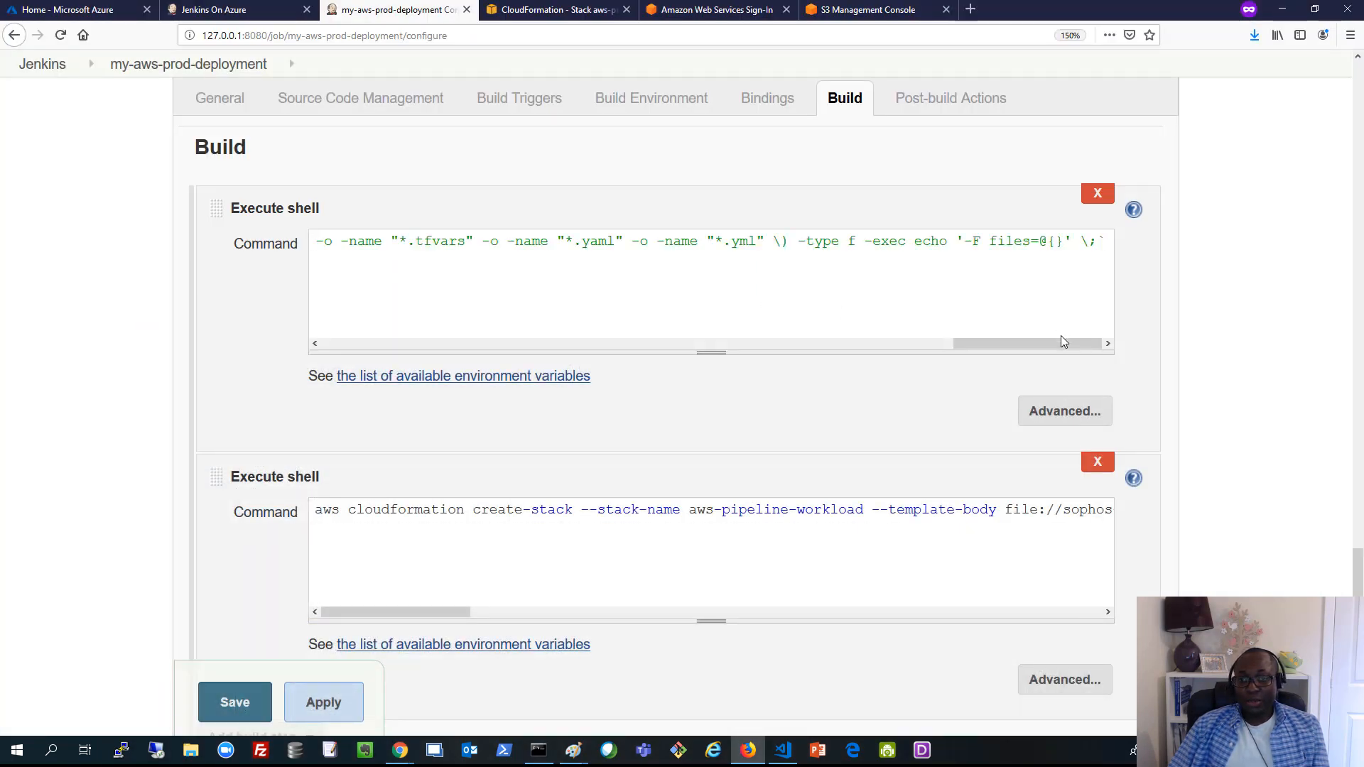
Scroll the Command box back to the start and add a new line after the Optix curl upload.
drag(1060, 343, 1089, 367)
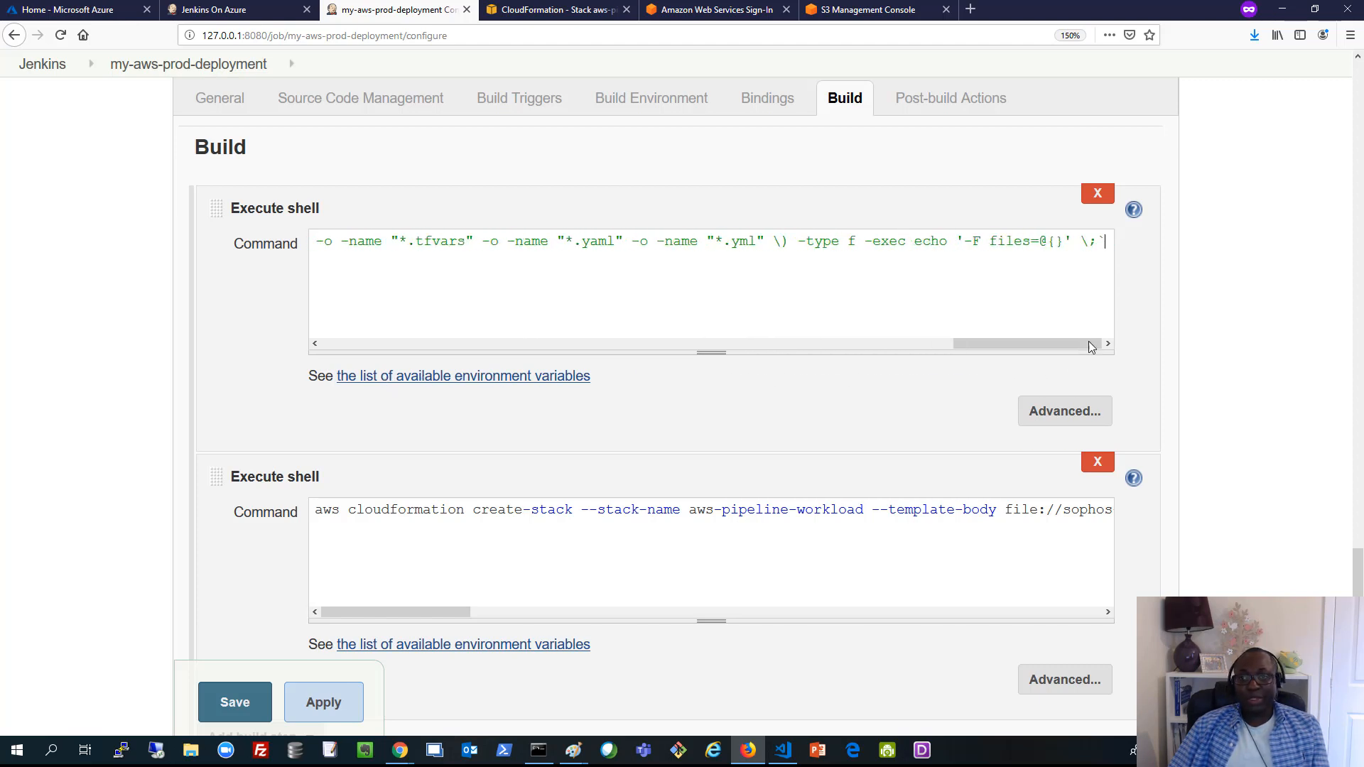
key(Return)
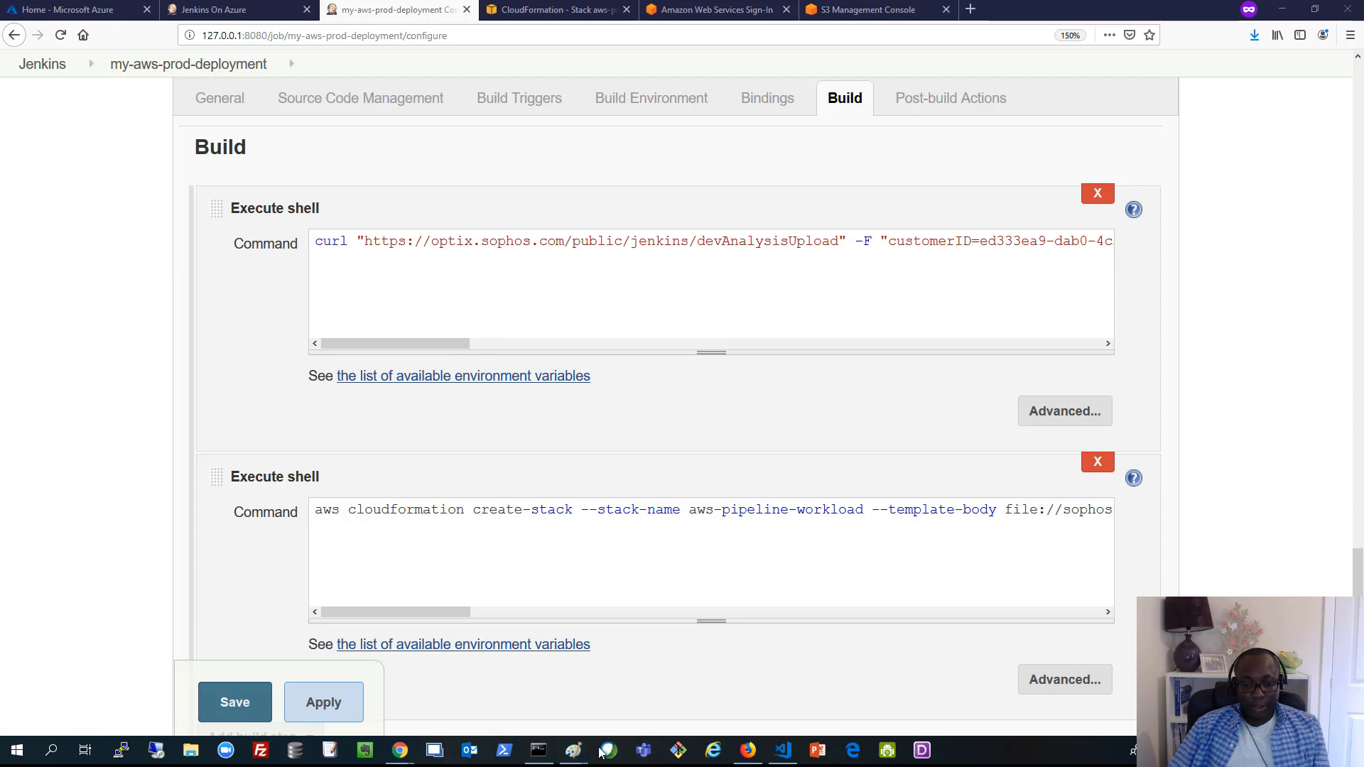
Paste the high-severity alert-check bash script into an enlarged text box in Paint.
mouse_move(576, 762)
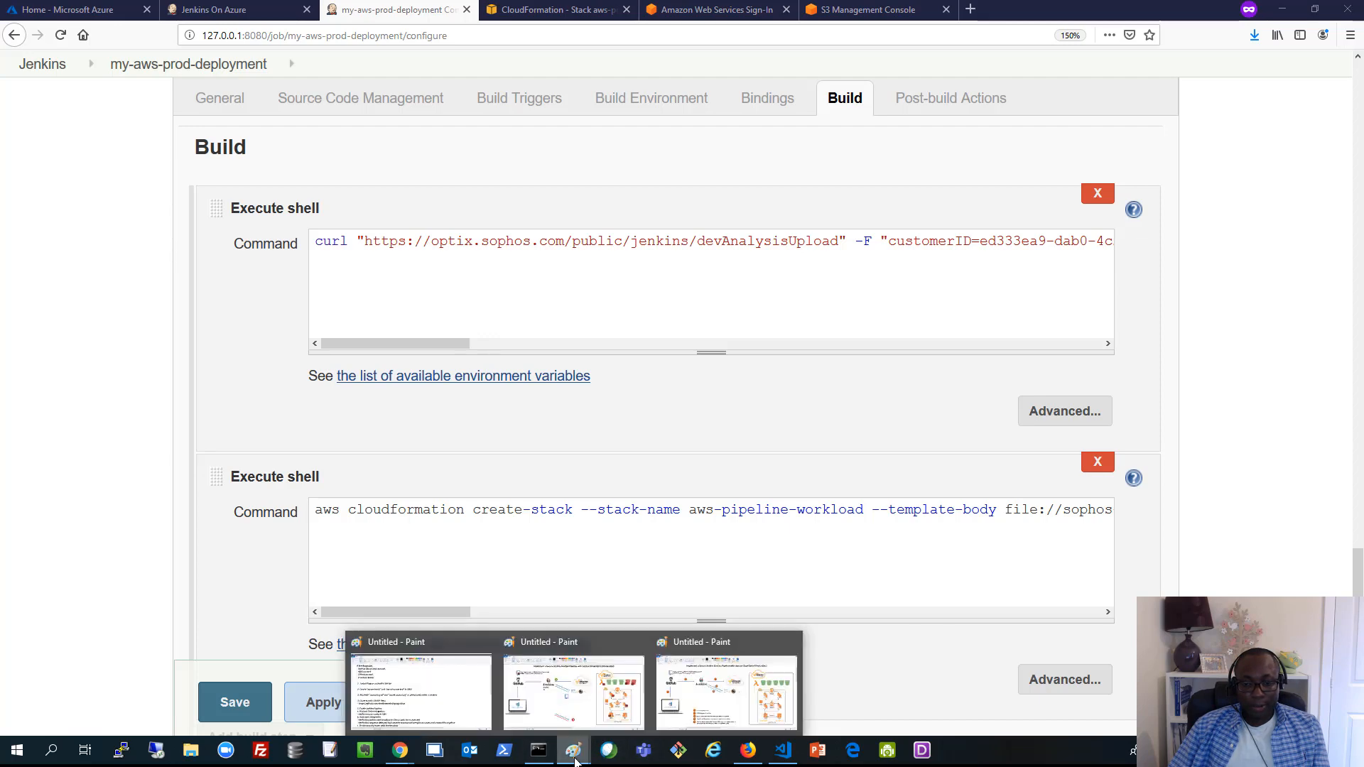
click(456, 707)
drag(649, 711, 1091, 712)
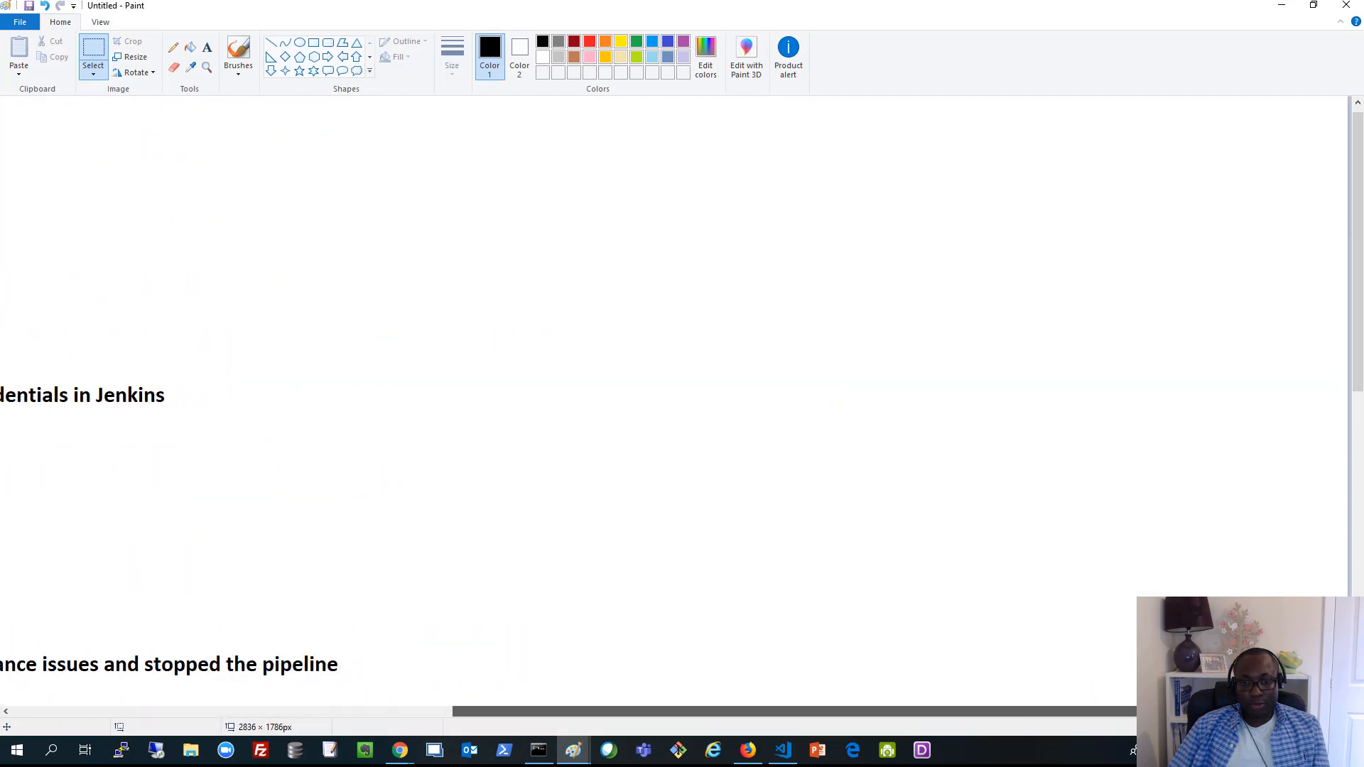
click(206, 49)
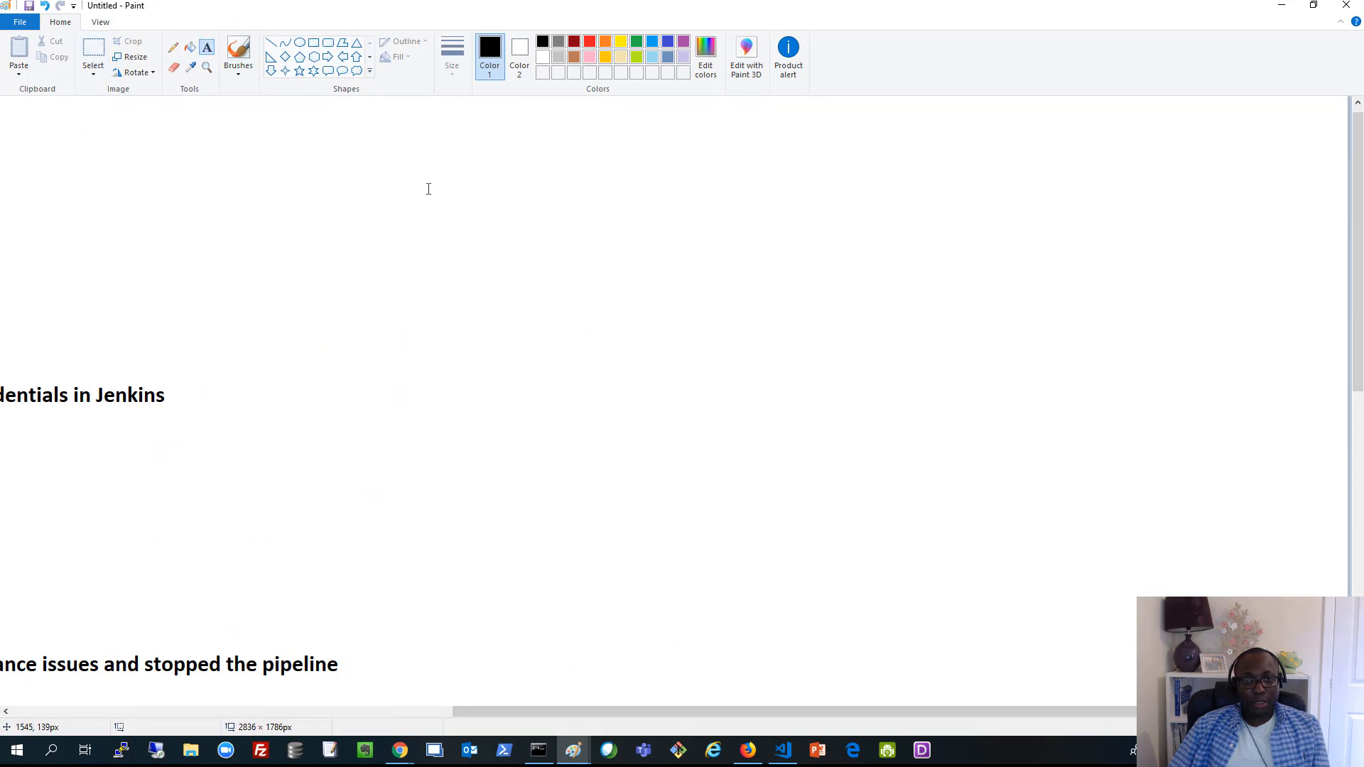
click(427, 174)
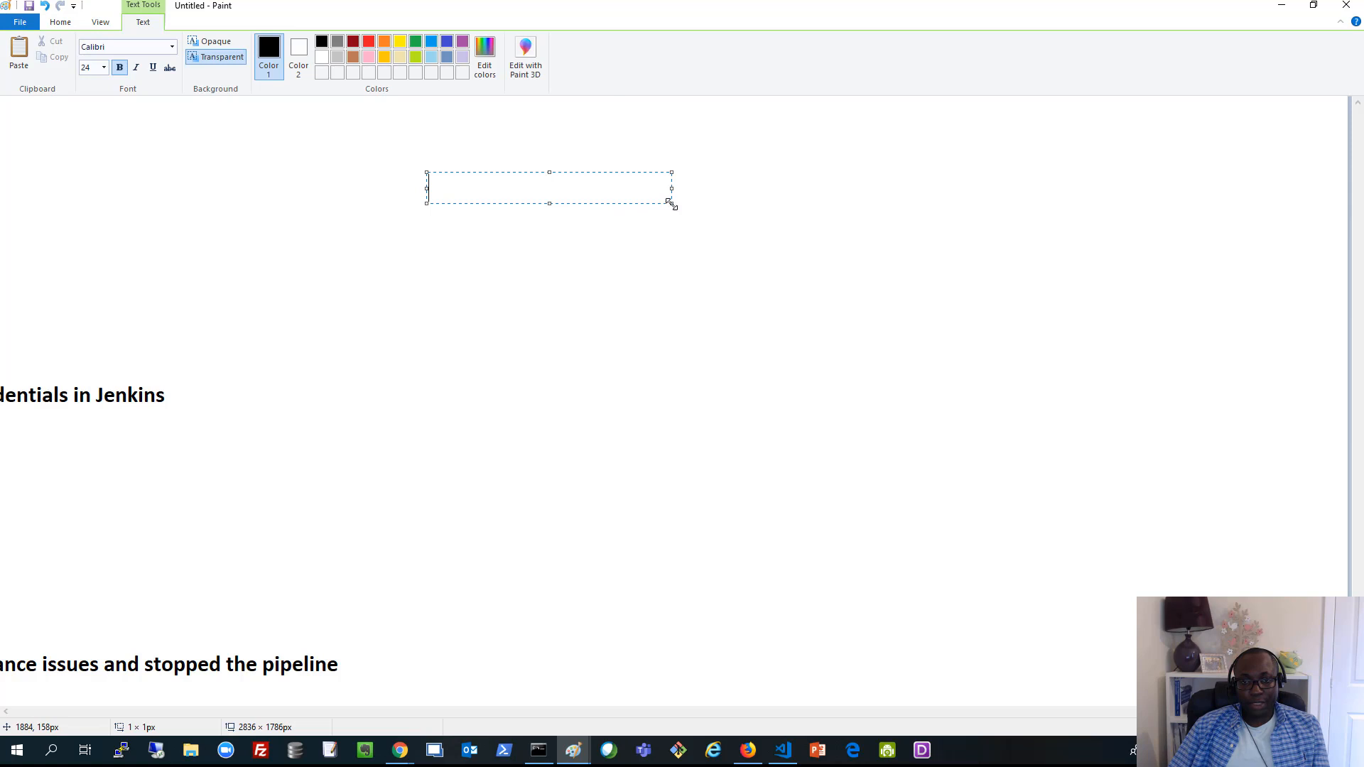
drag(670, 204, 1261, 533)
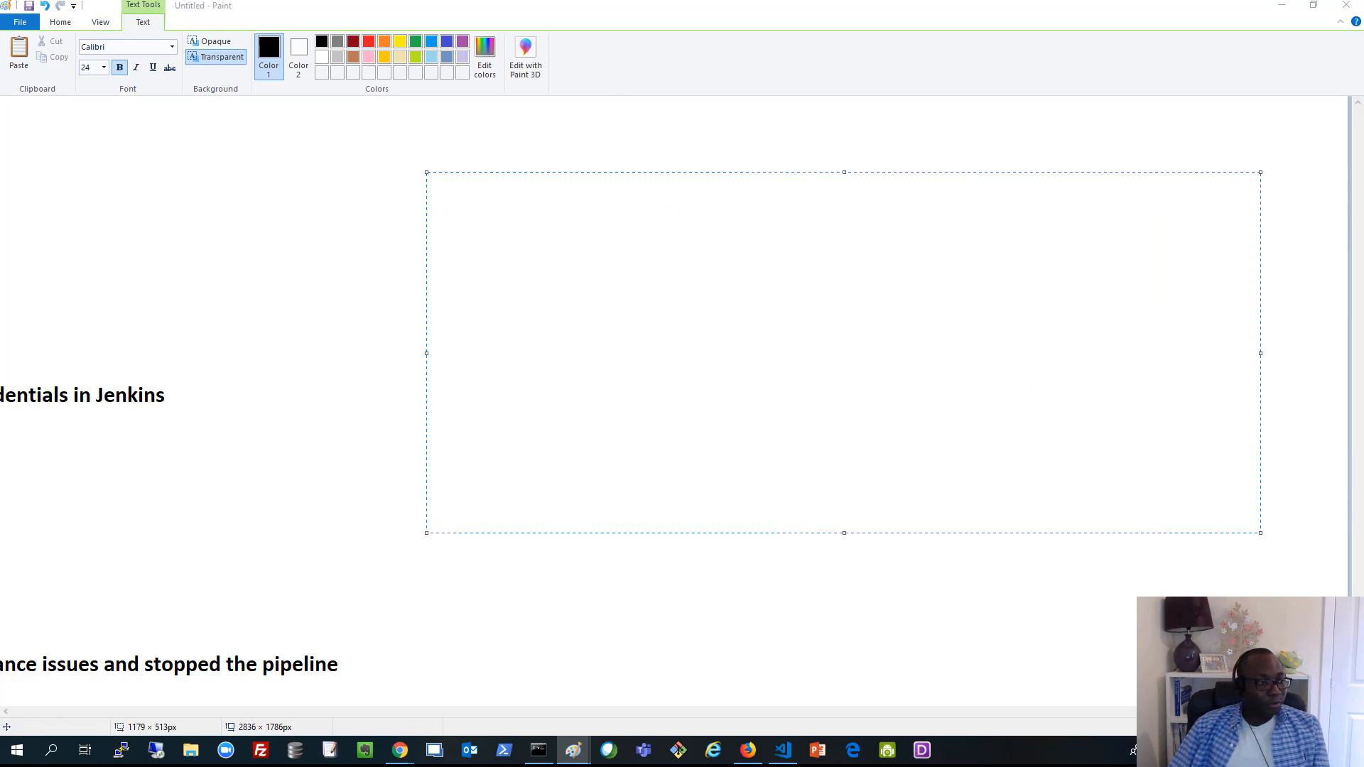
click(583, 233)
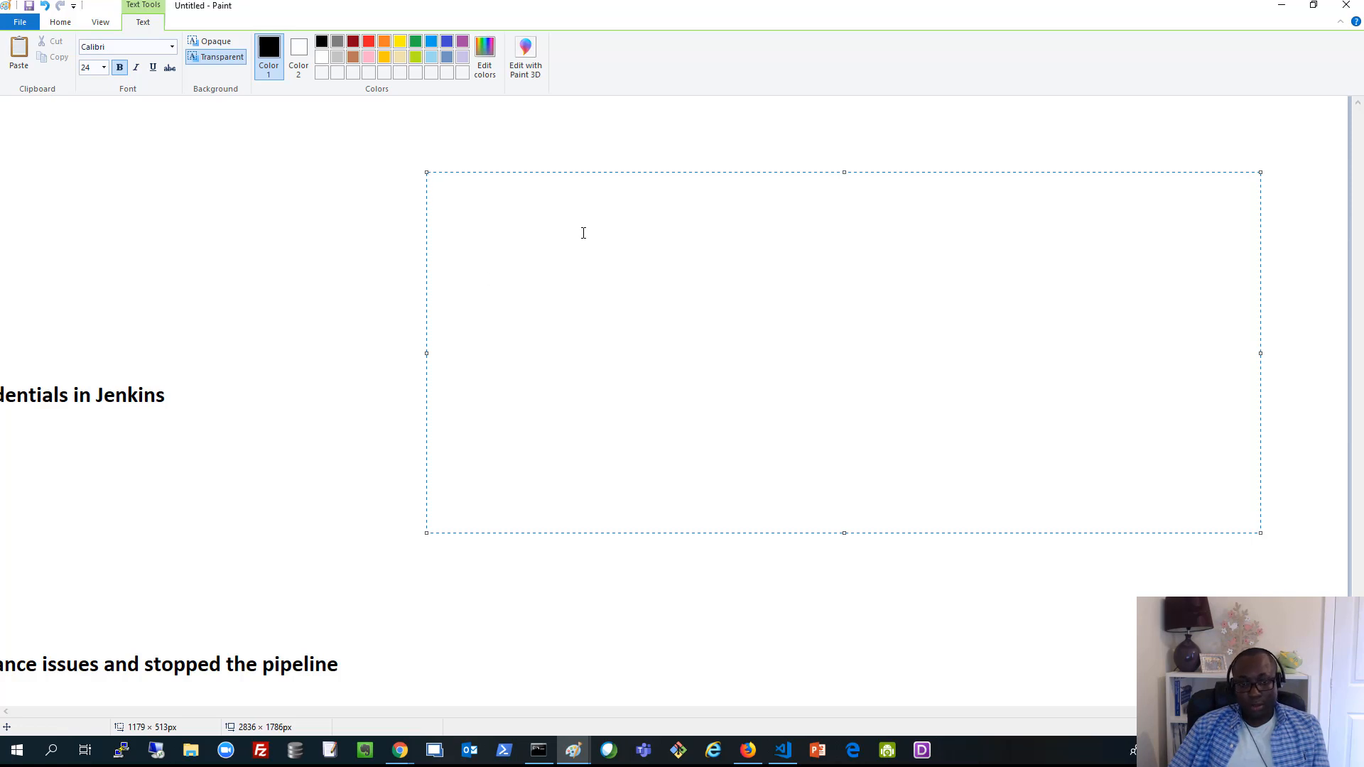
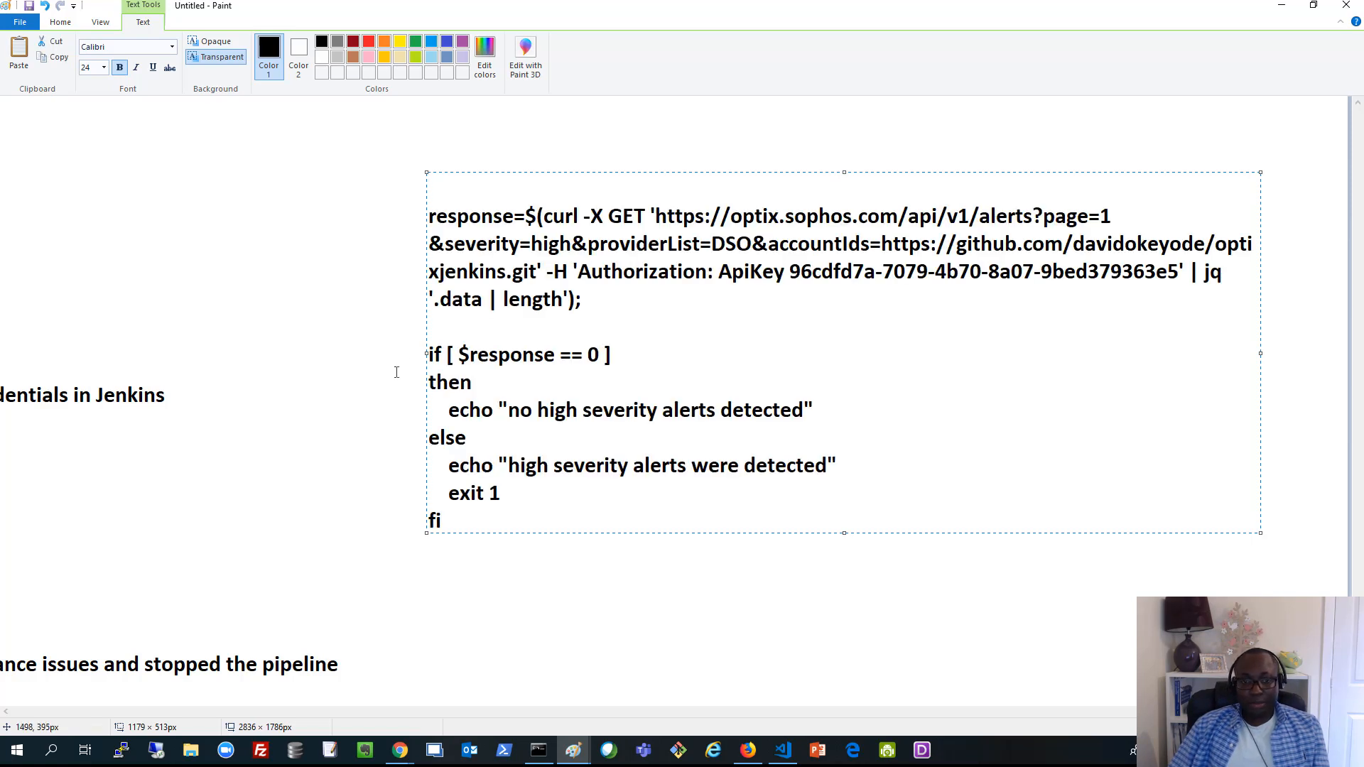
drag(426, 353, 284, 330)
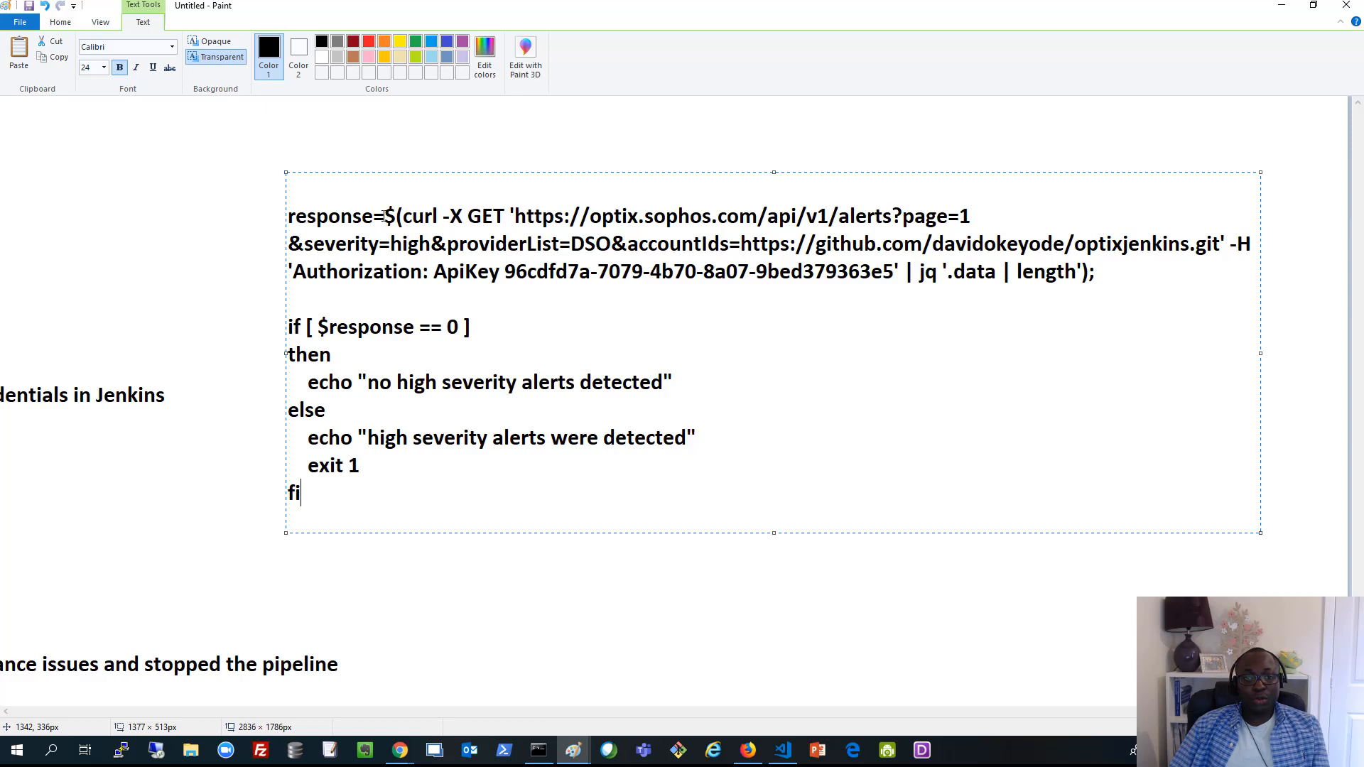
Walk through the script's alerts API request, severity=high filter, jq check and messages, then select it all.
drag(387, 216, 1223, 246)
click(773, 236)
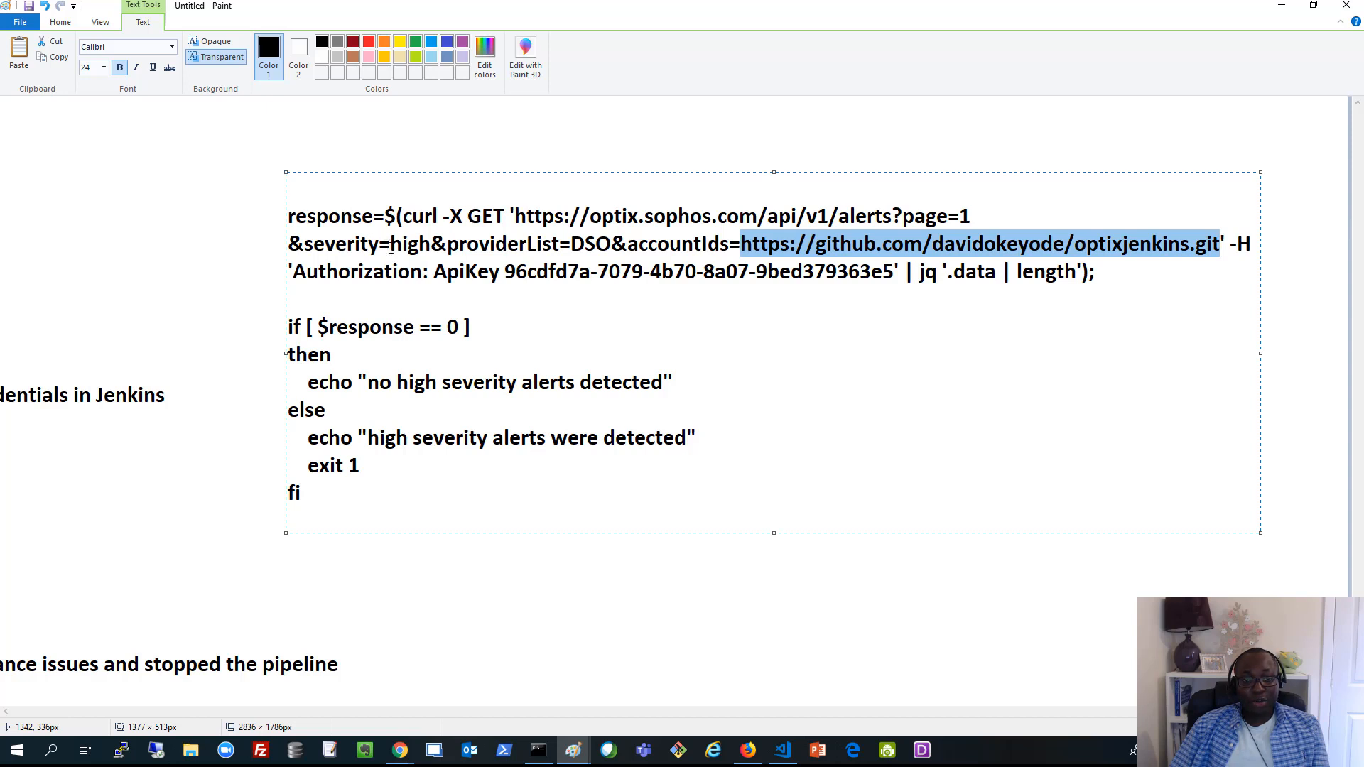
drag(390, 245, 433, 248)
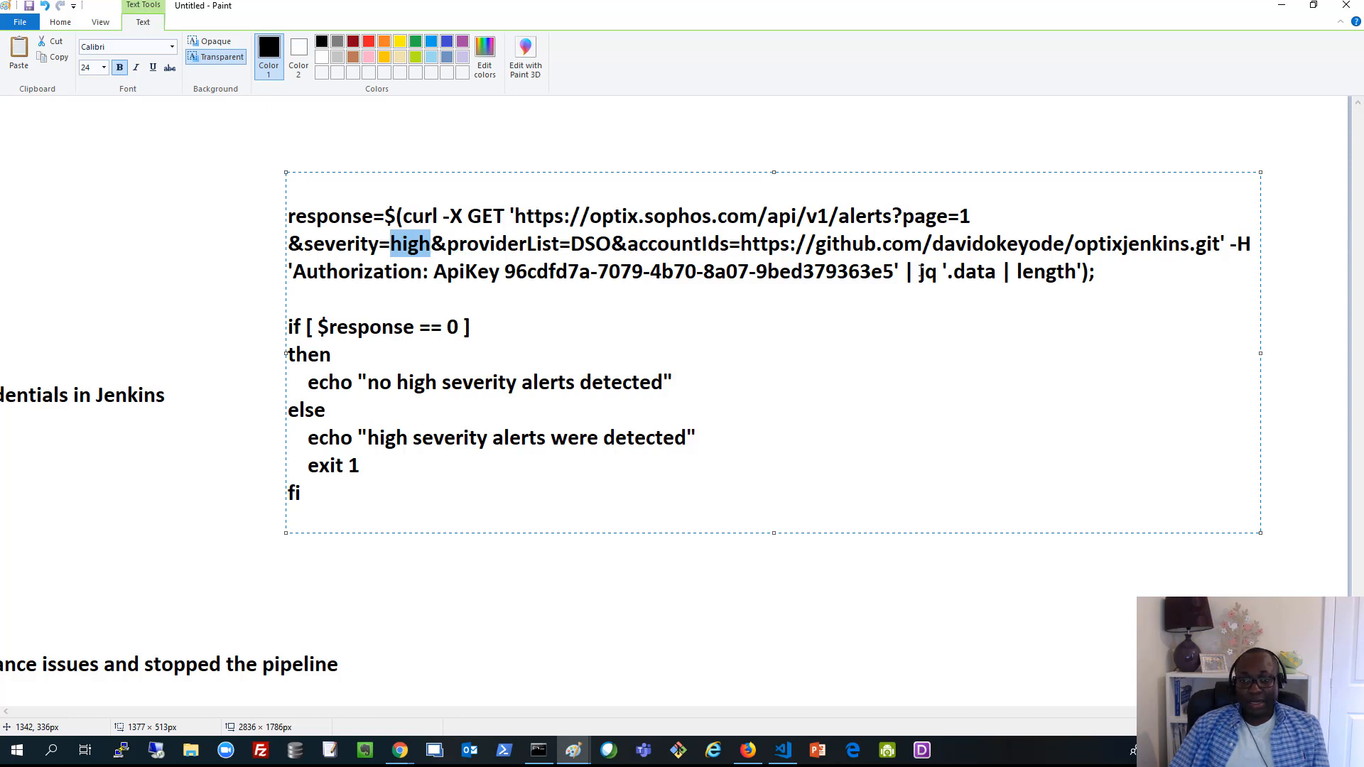
drag(915, 272, 938, 277)
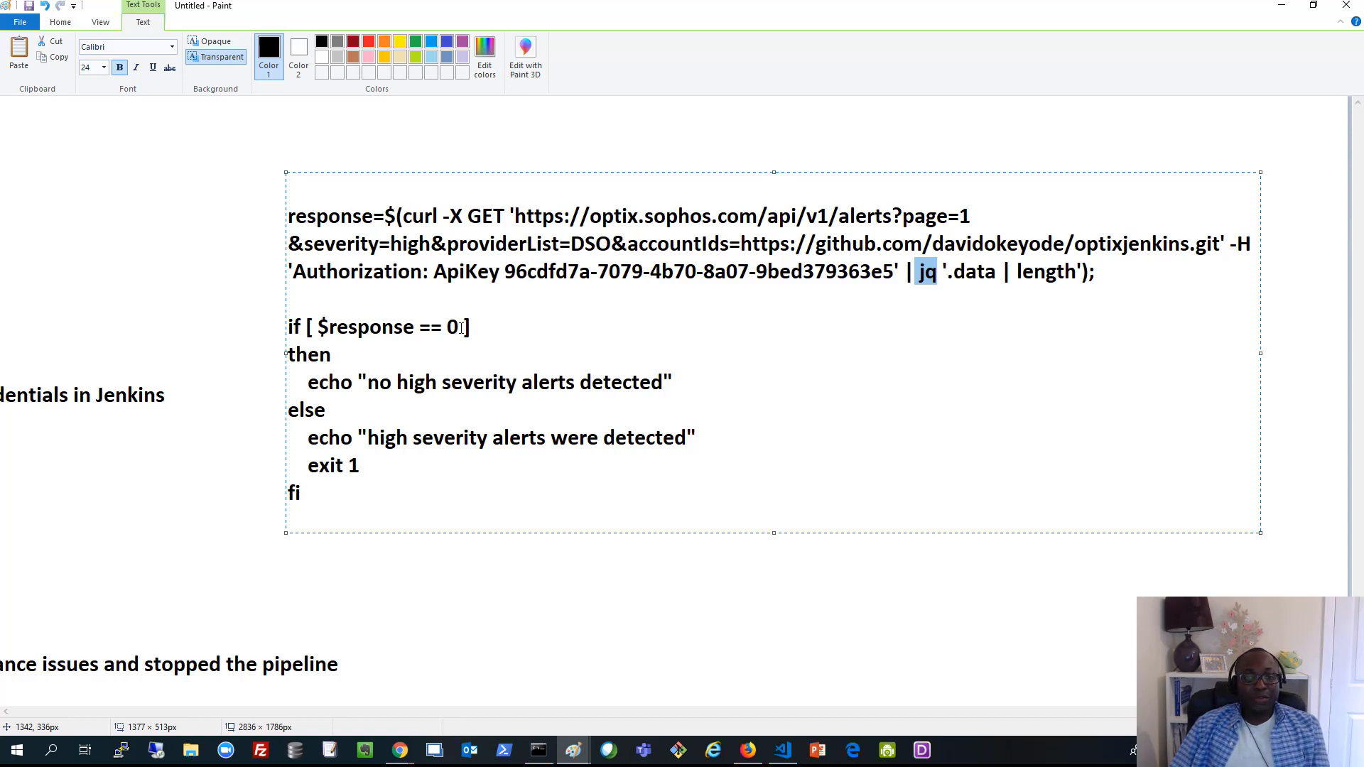
drag(461, 328, 338, 332)
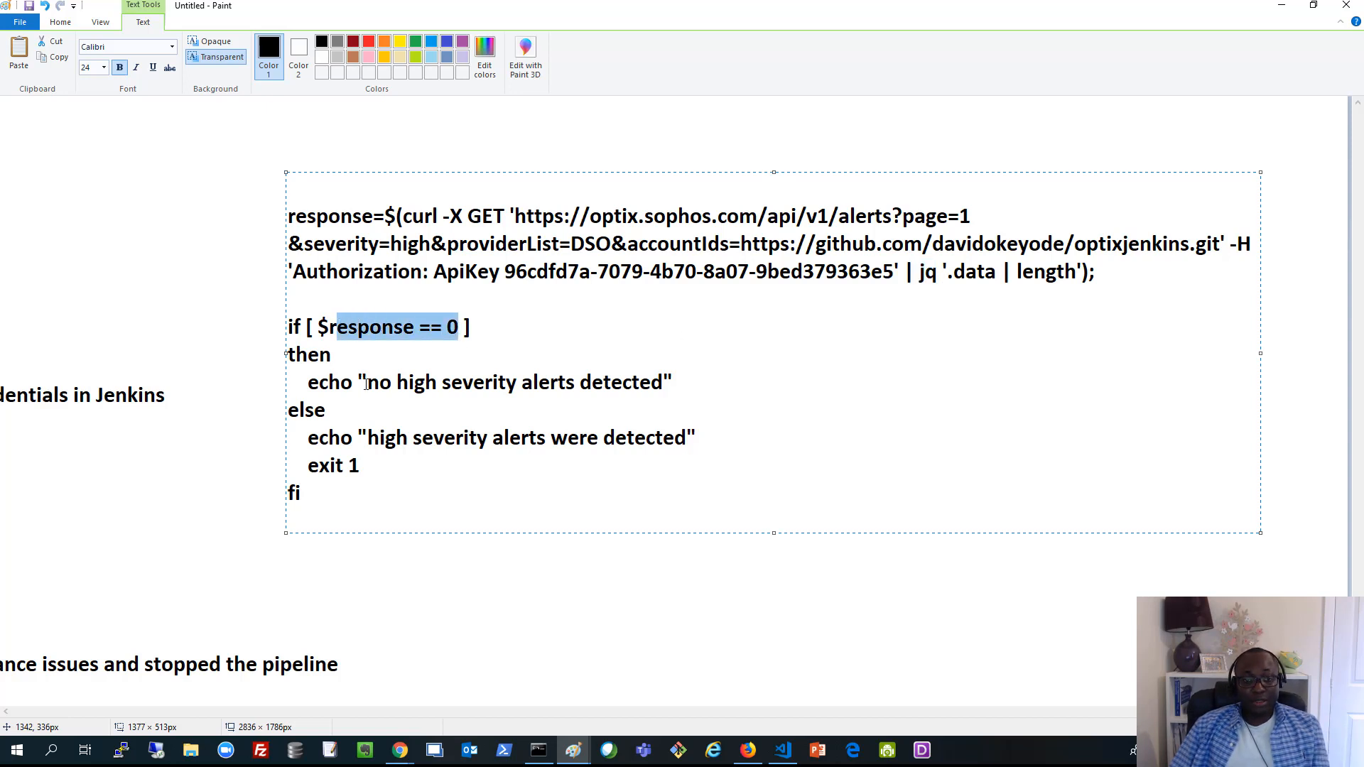
drag(366, 383, 652, 377)
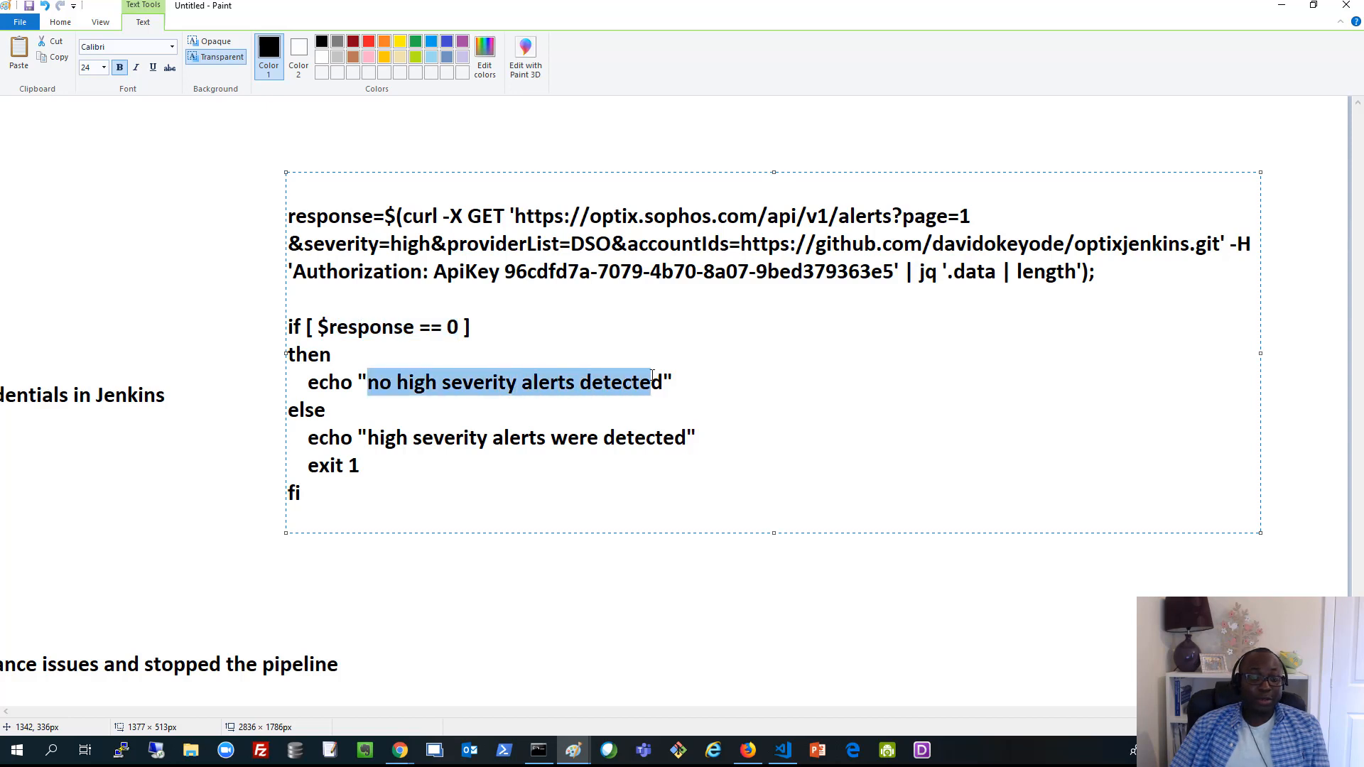
key(shift+Home)
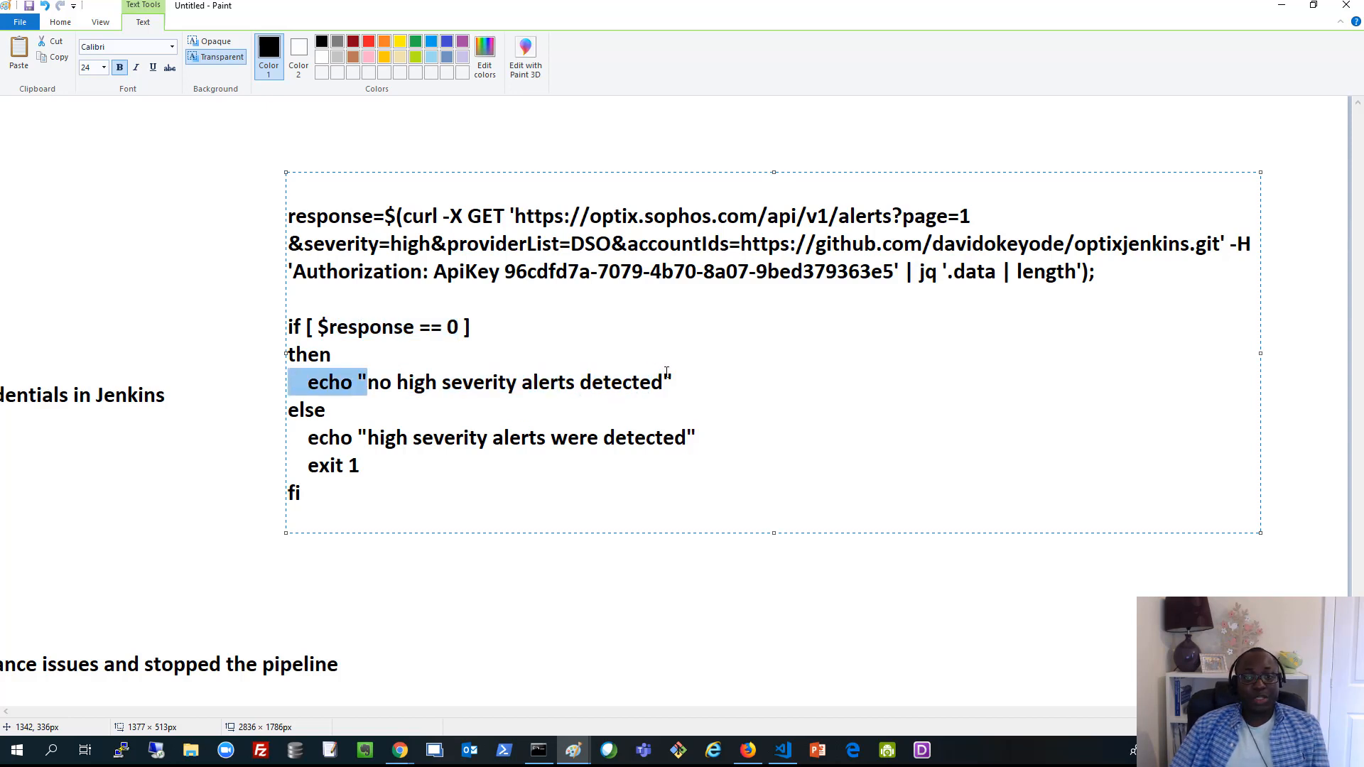
shift+click(665, 376)
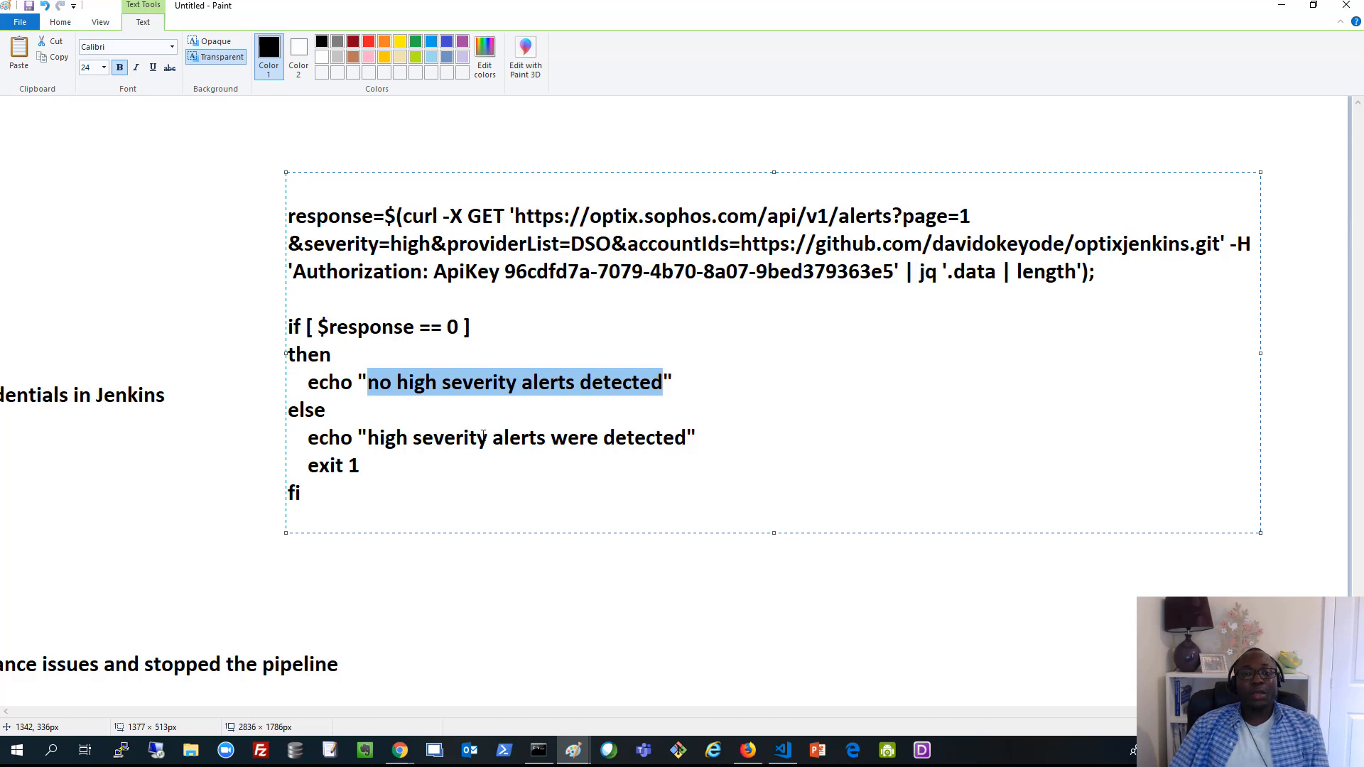
click(367, 438)
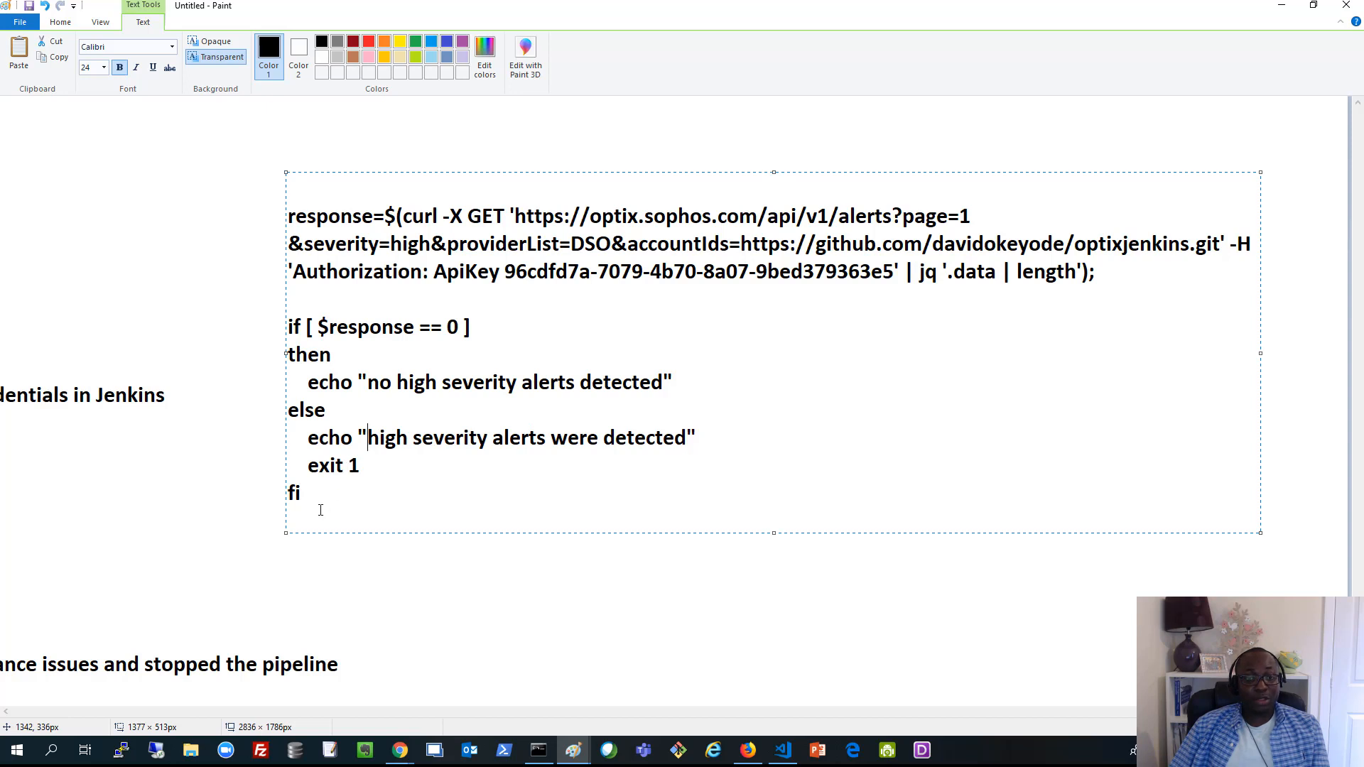
drag(310, 490, 280, 219)
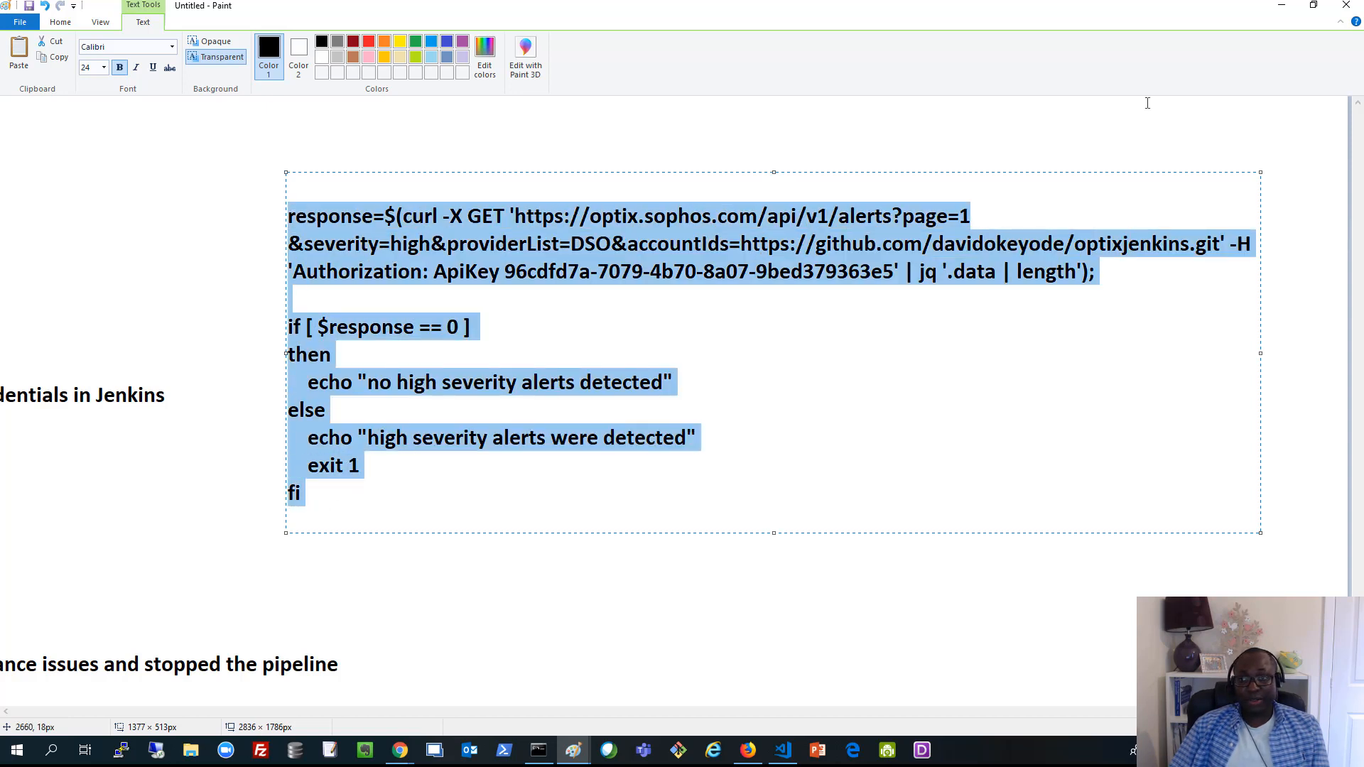
click(1281, 5)
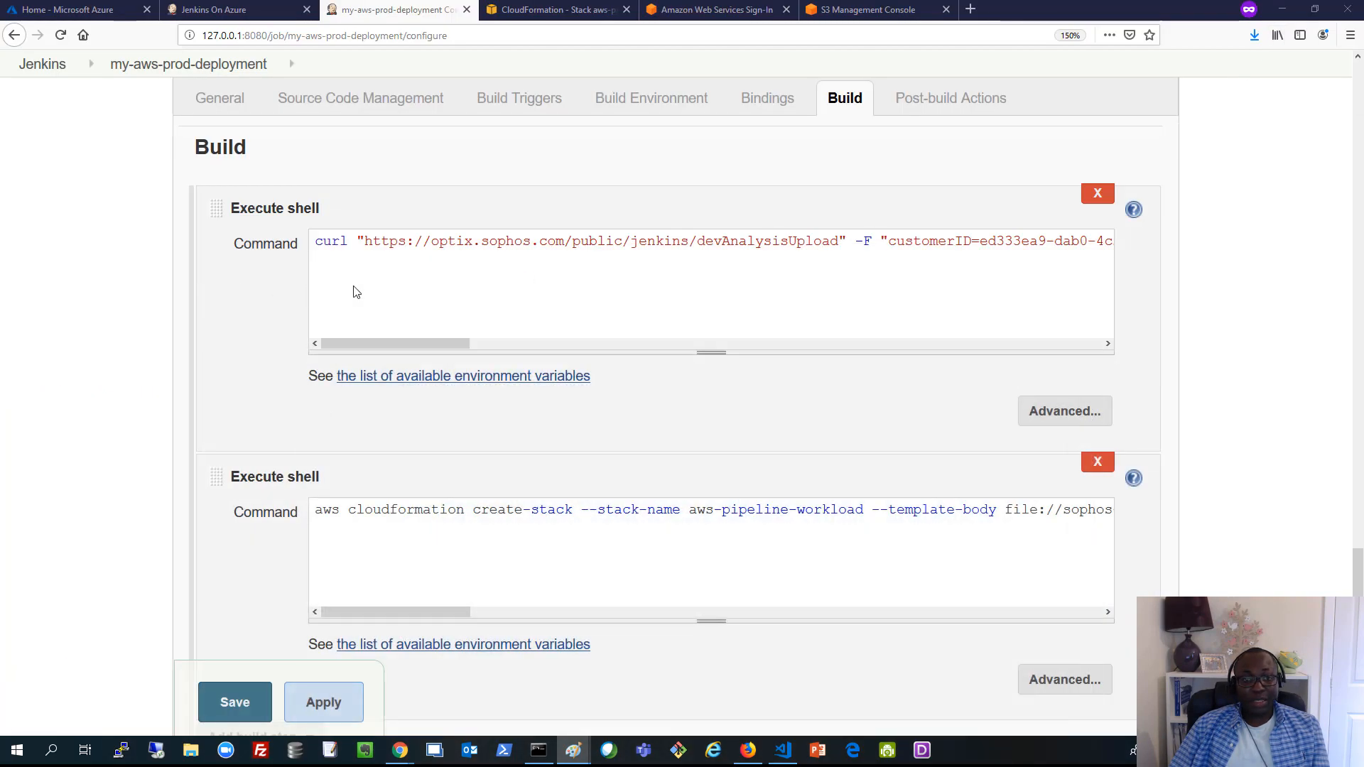
Paste the alert-check script onto the empty line of the first Execute shell step.
click(356, 268)
key(ctrl+v)
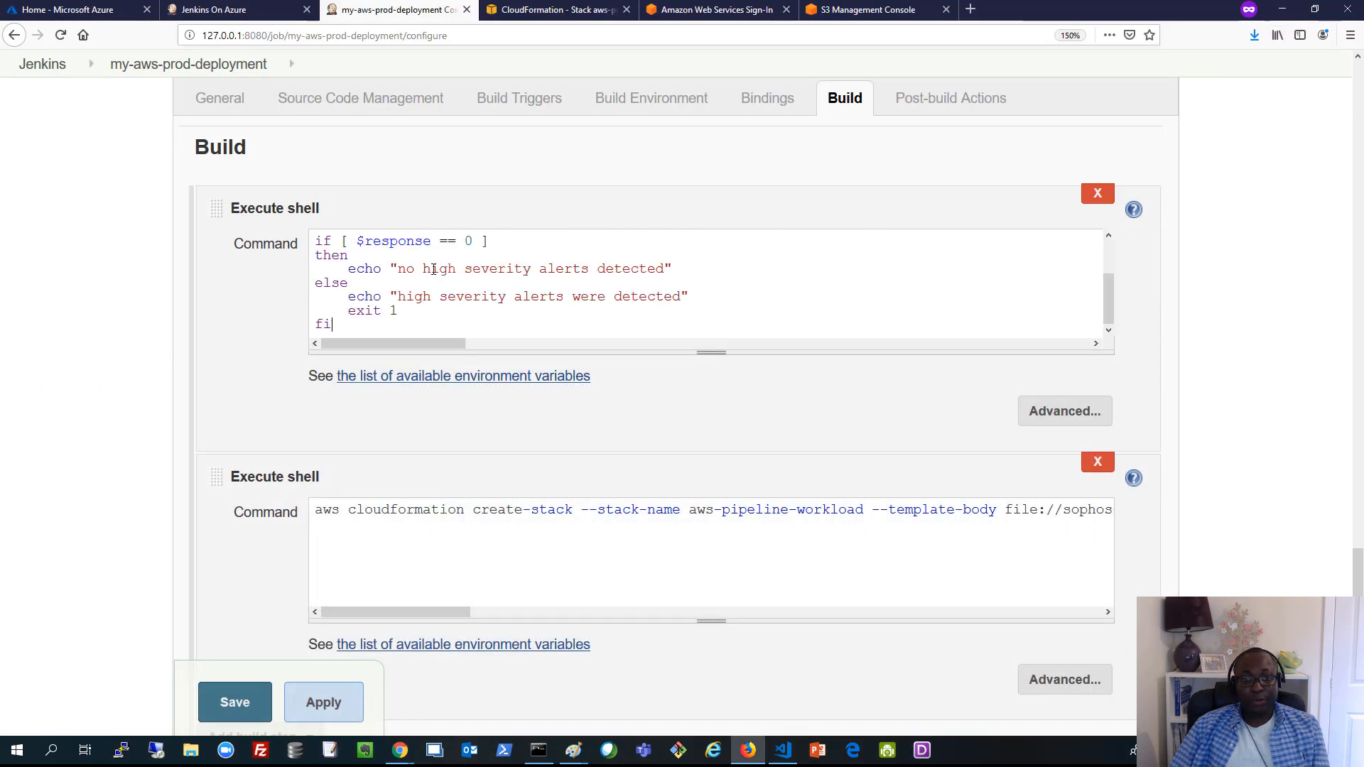
drag(1110, 280, 1110, 237)
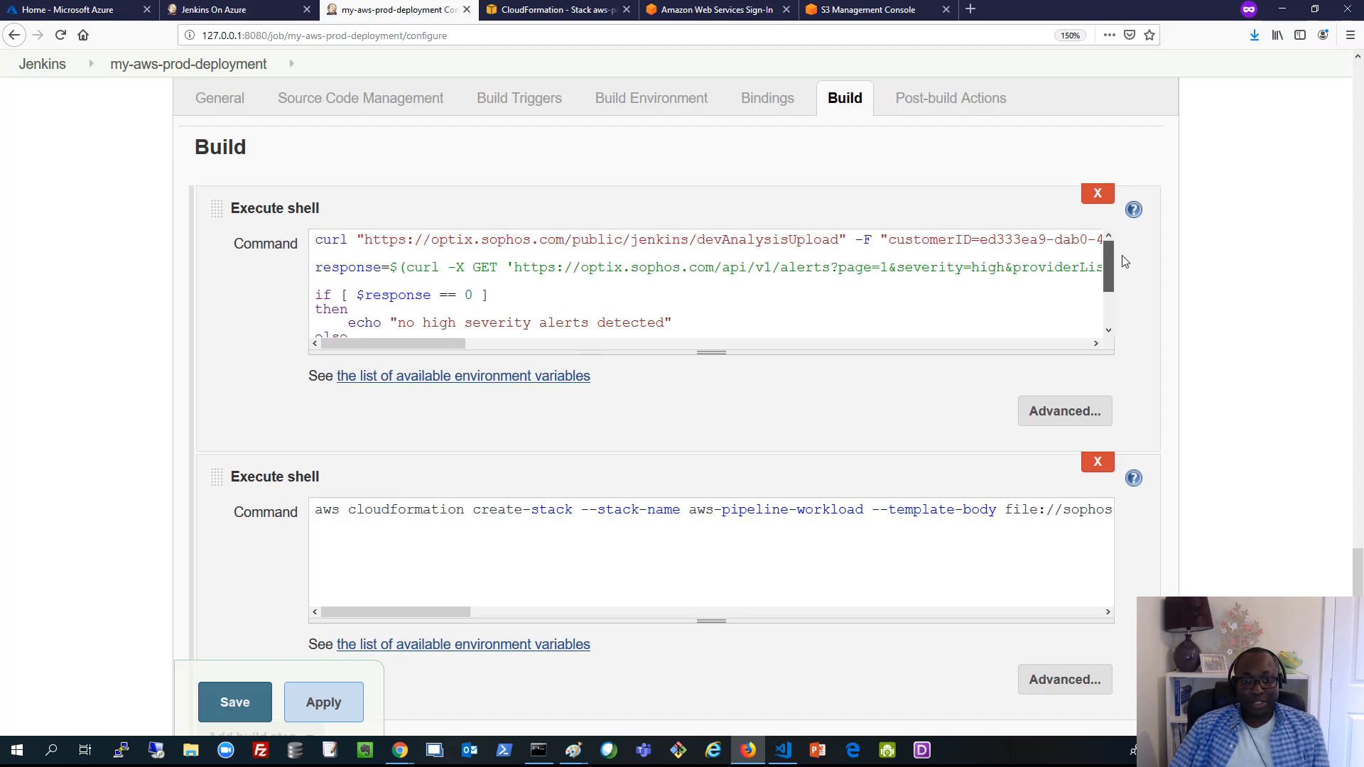
scroll(1123, 256, down, 1)
scroll(1130, 249, up, 1)
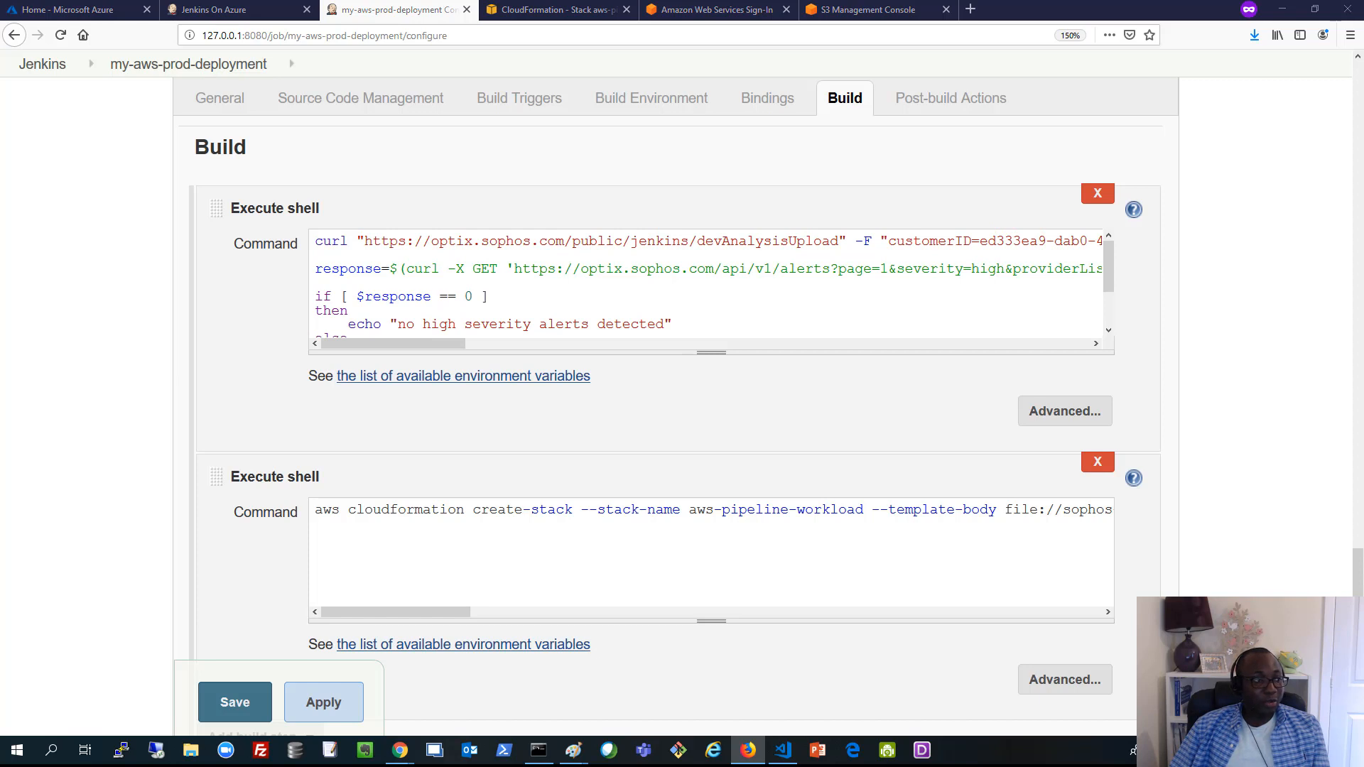
Add a #!/bin/bash line at the top of the shell step and save the configuration.
click(312, 246)
key(Return)
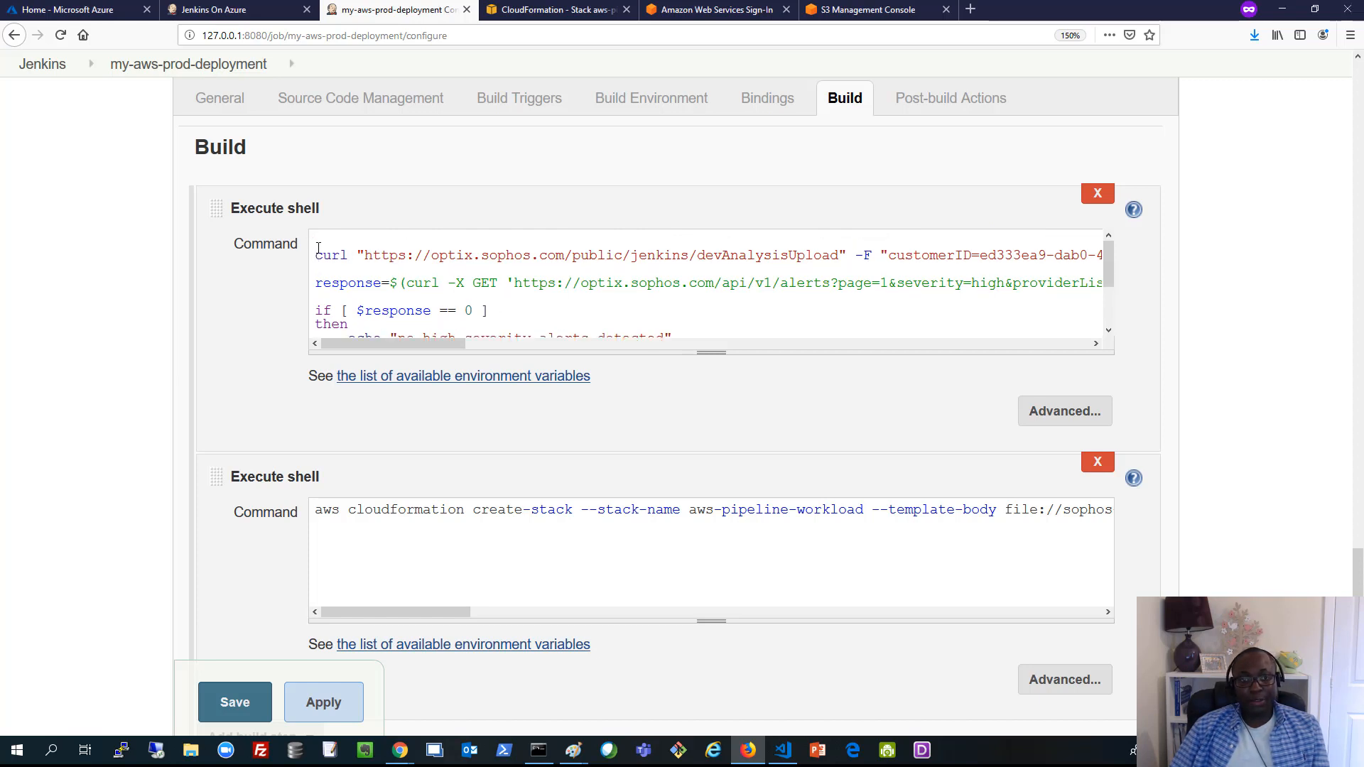
text(#!/bin/bash)
key(ctrl+b)
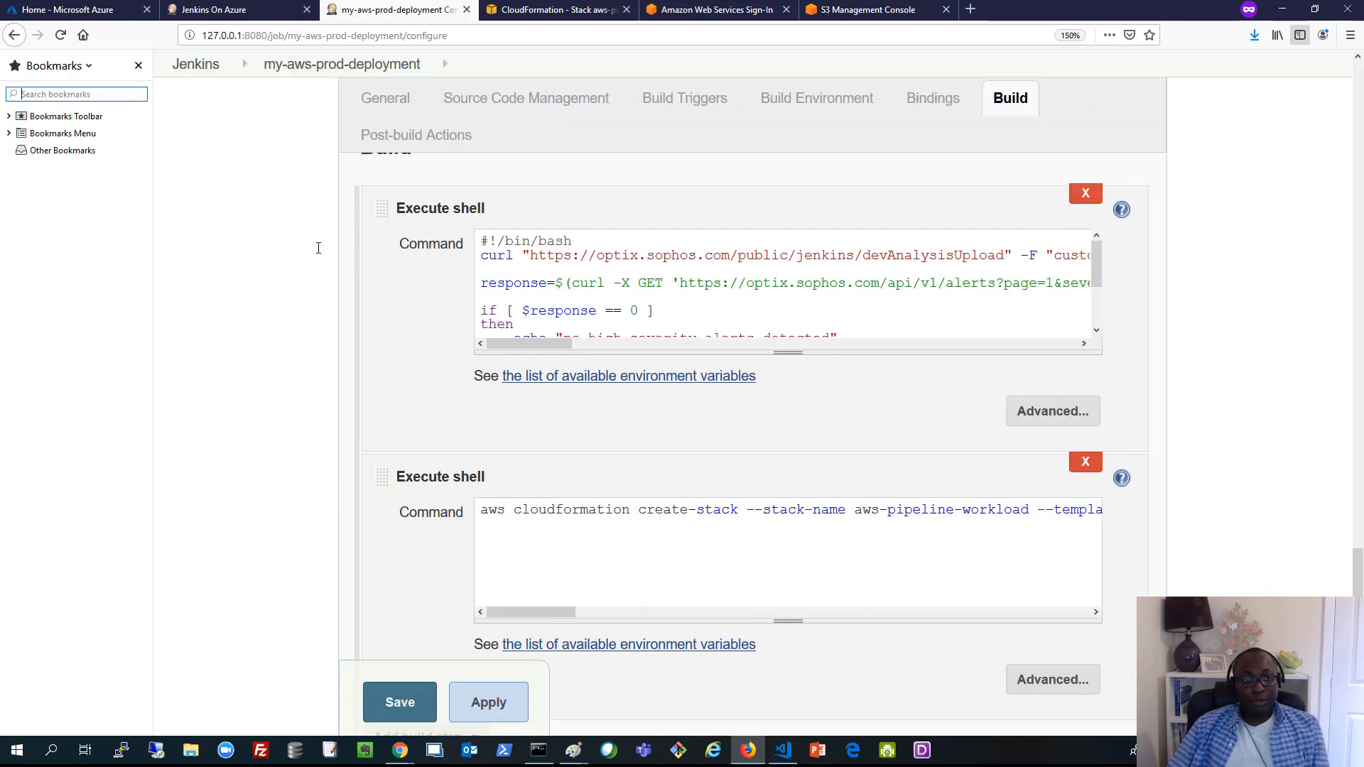
click(138, 66)
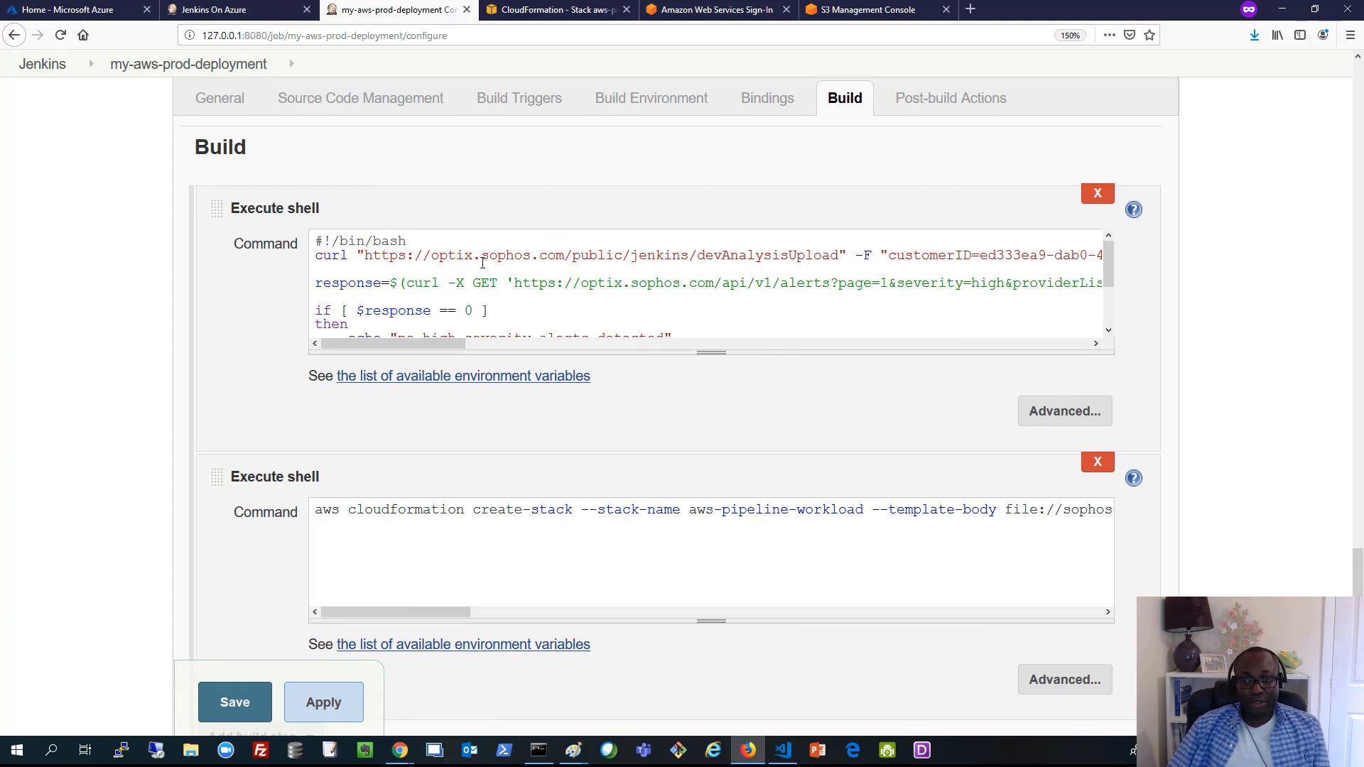
scroll(483, 274, down, 3)
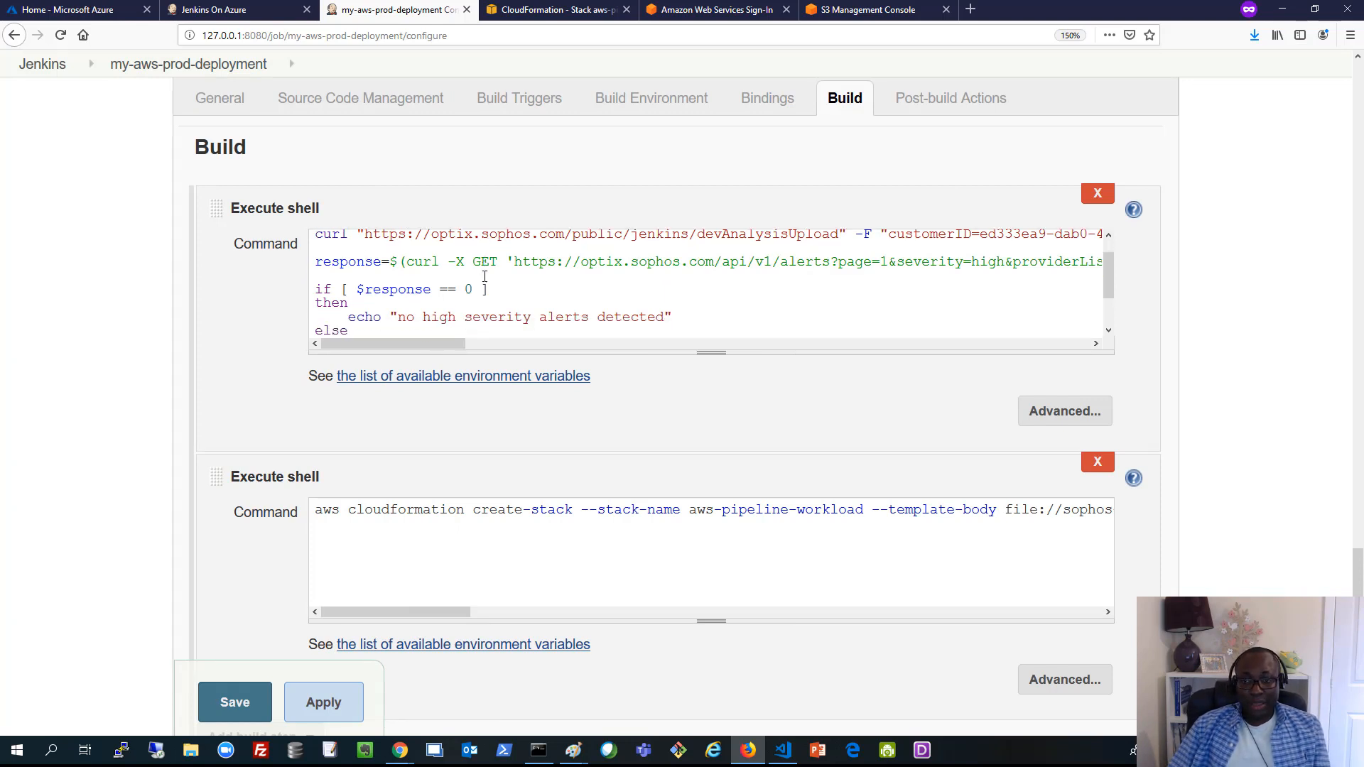
click(252, 702)
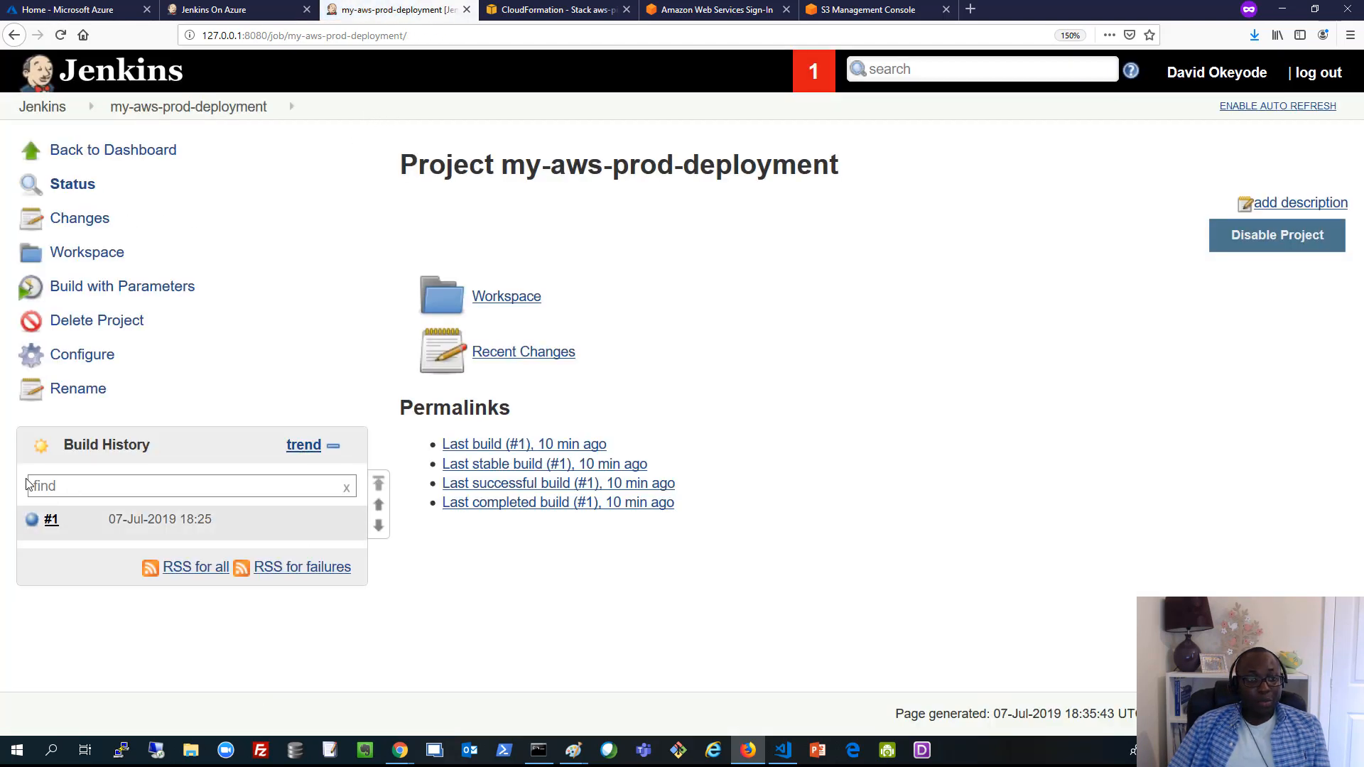
Refresh CloudFormation until aws-pipeline-workload shows DELETE_COMPLETE, then return to the Jenkins project.
click(509, 6)
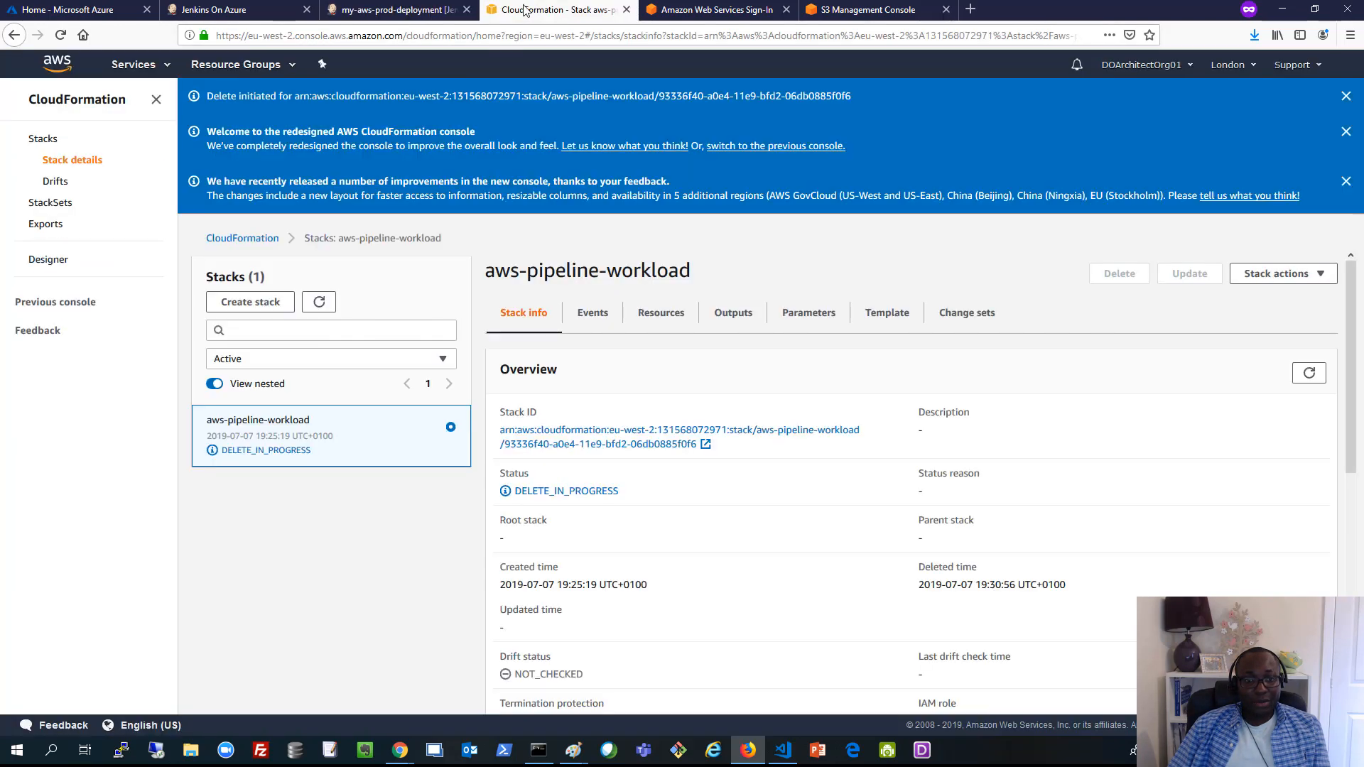
click(313, 304)
click(60, 35)
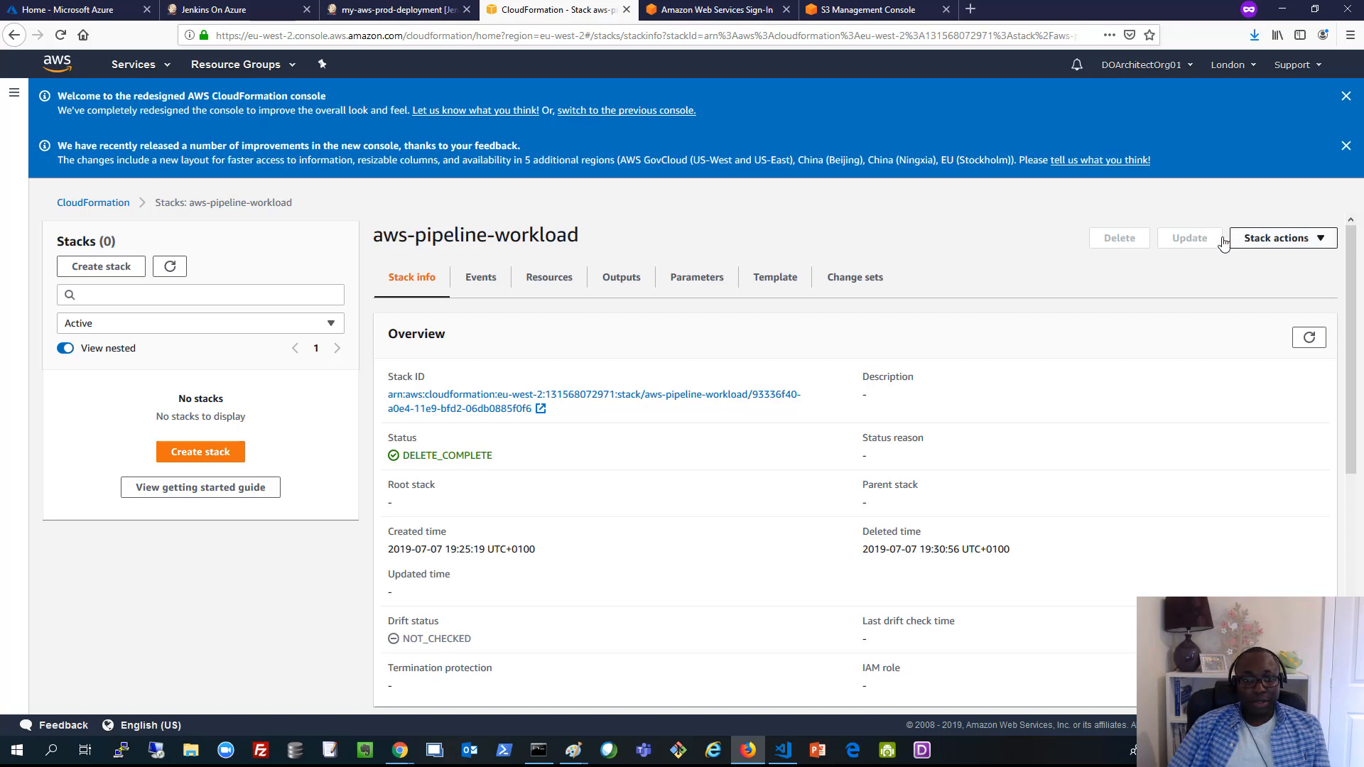
click(411, 8)
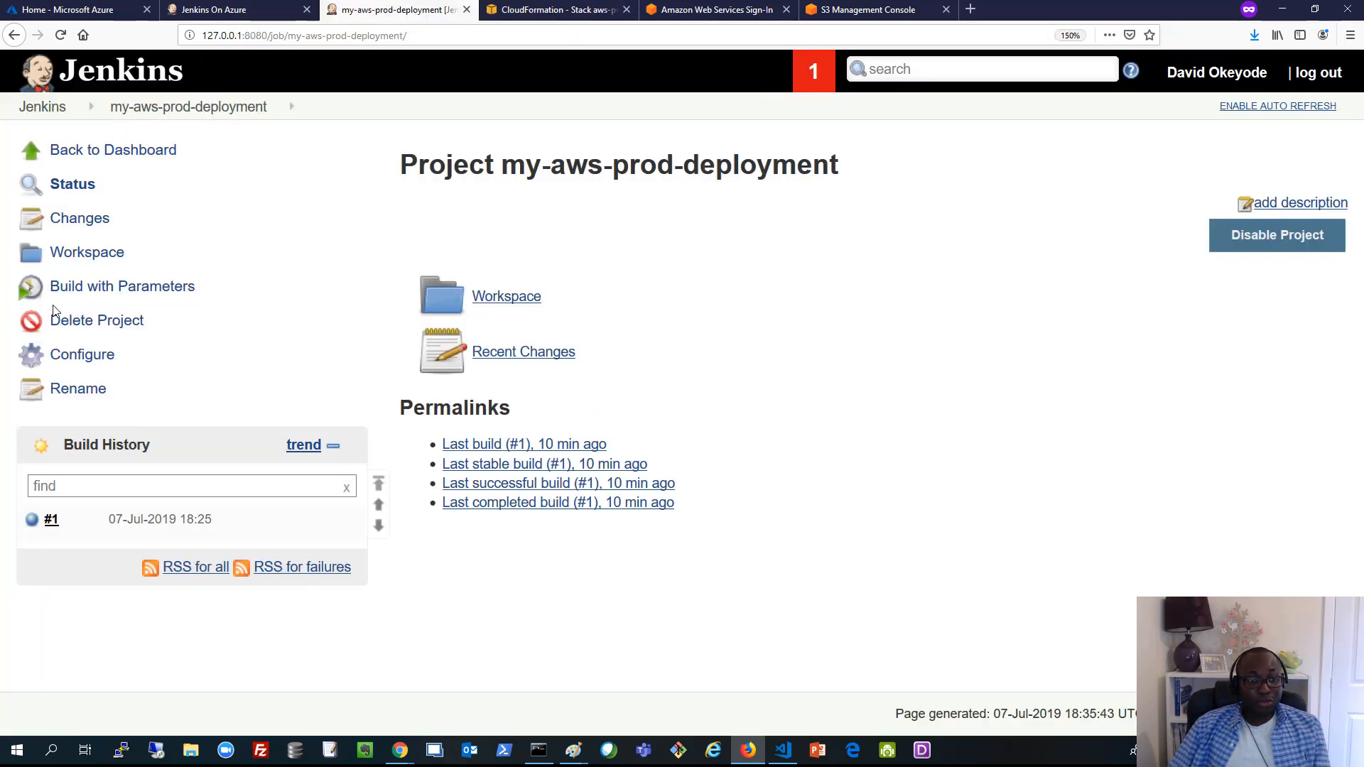
Build my-aws-prod-deployment with AWS_DEFAULT_REGION eu-west-2 and view build #2's console output.
click(87, 291)
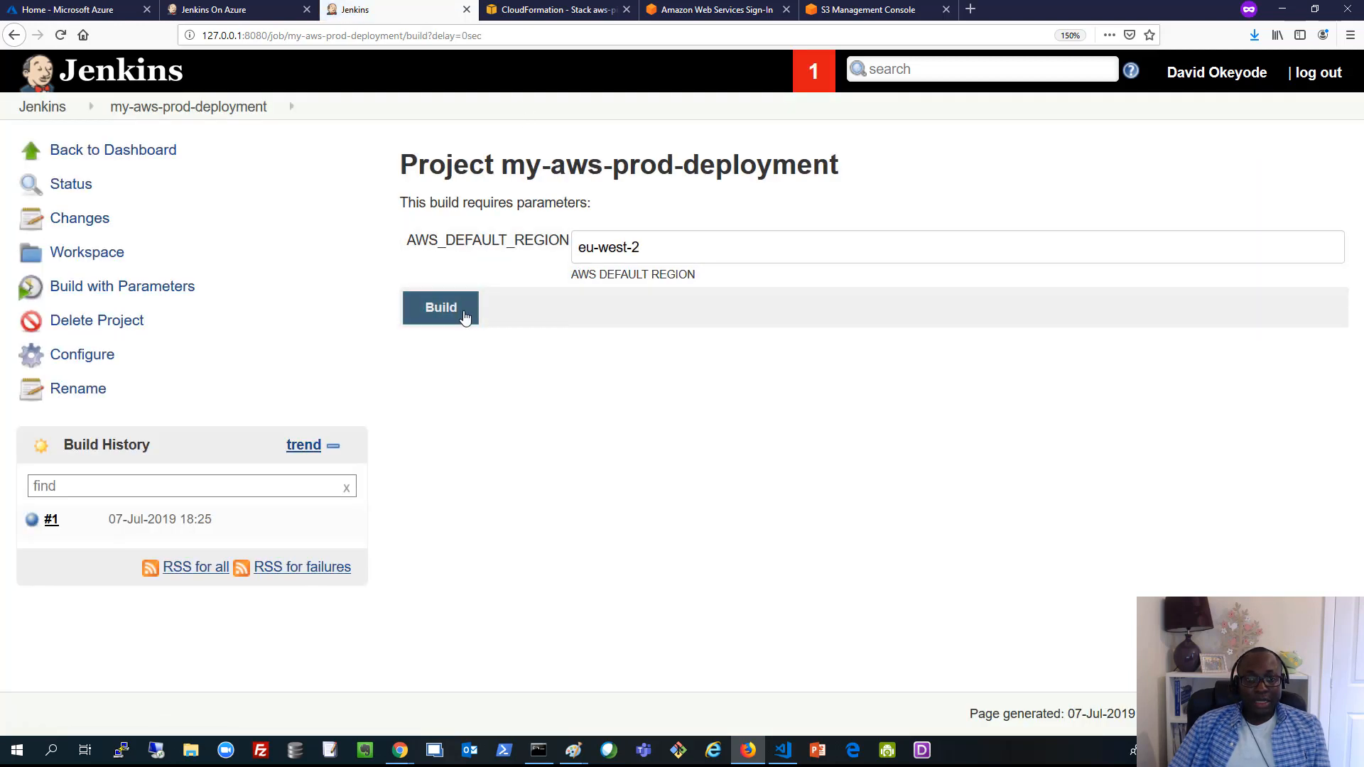
click(456, 314)
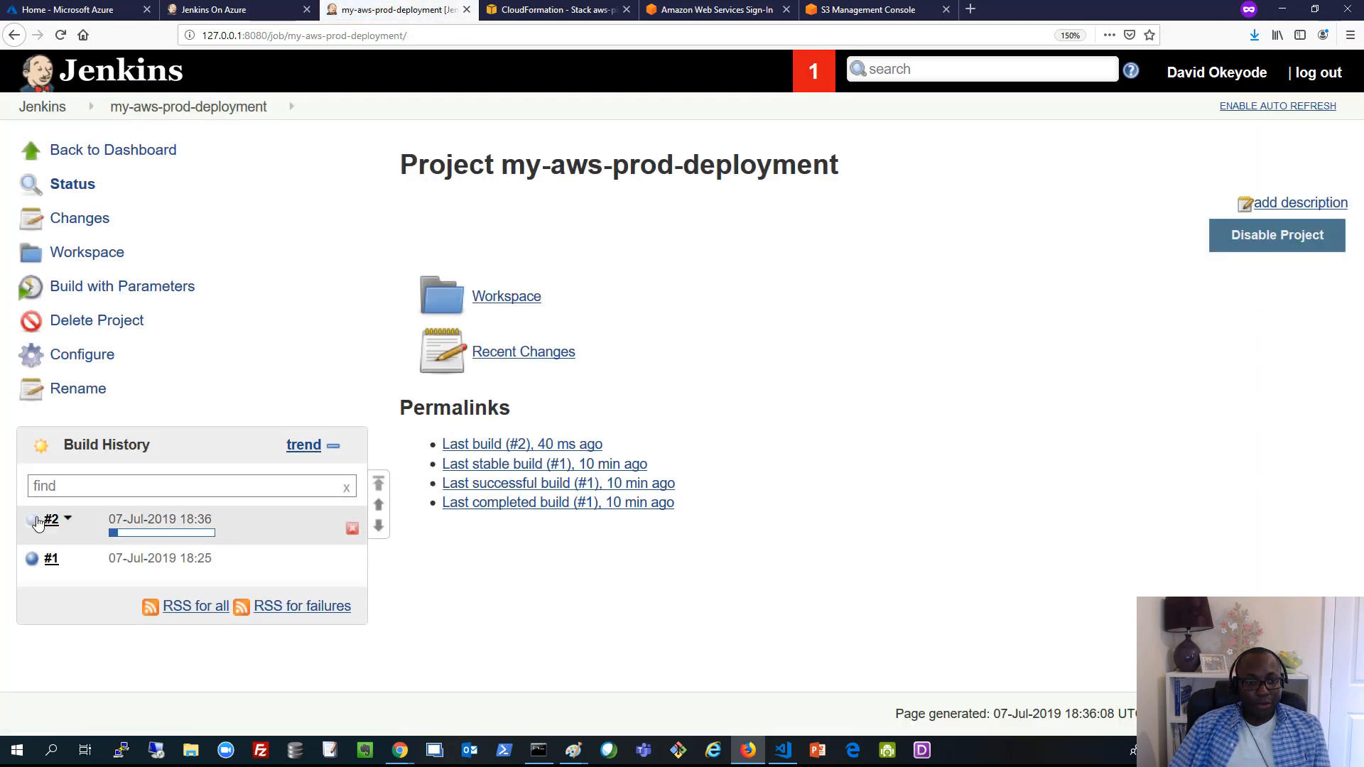
click(32, 520)
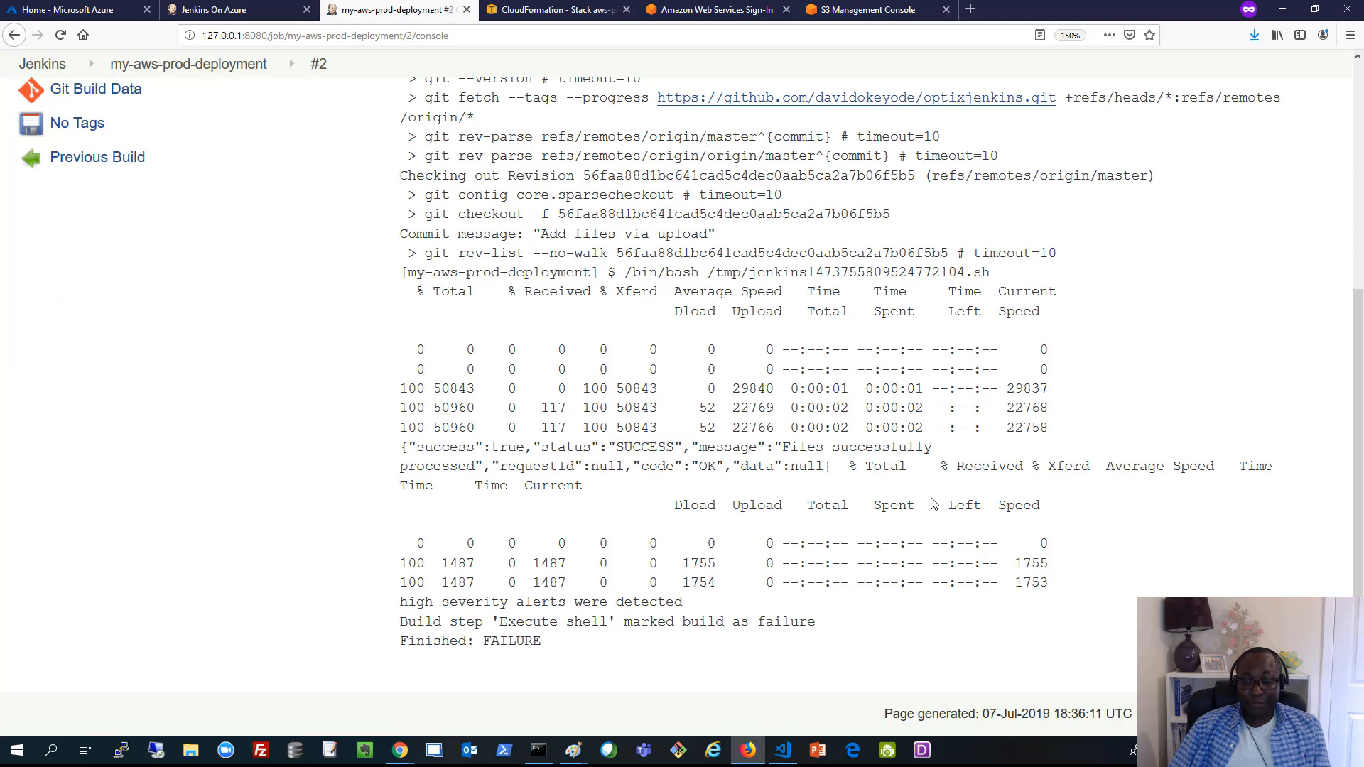
Zoom the browser to 200% on build #2's console log.
click(1350, 35)
click(1316, 175)
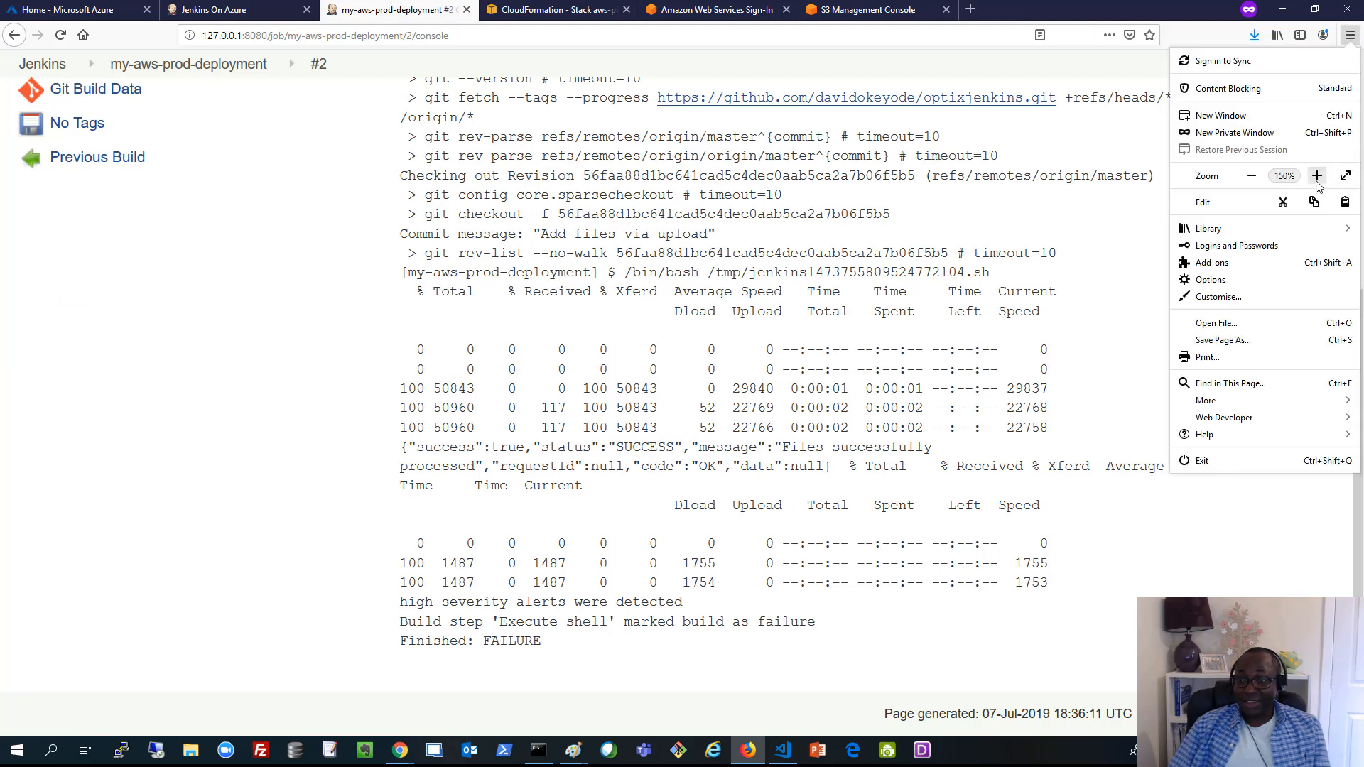
click(1317, 175)
scroll(970, 340, down, 3)
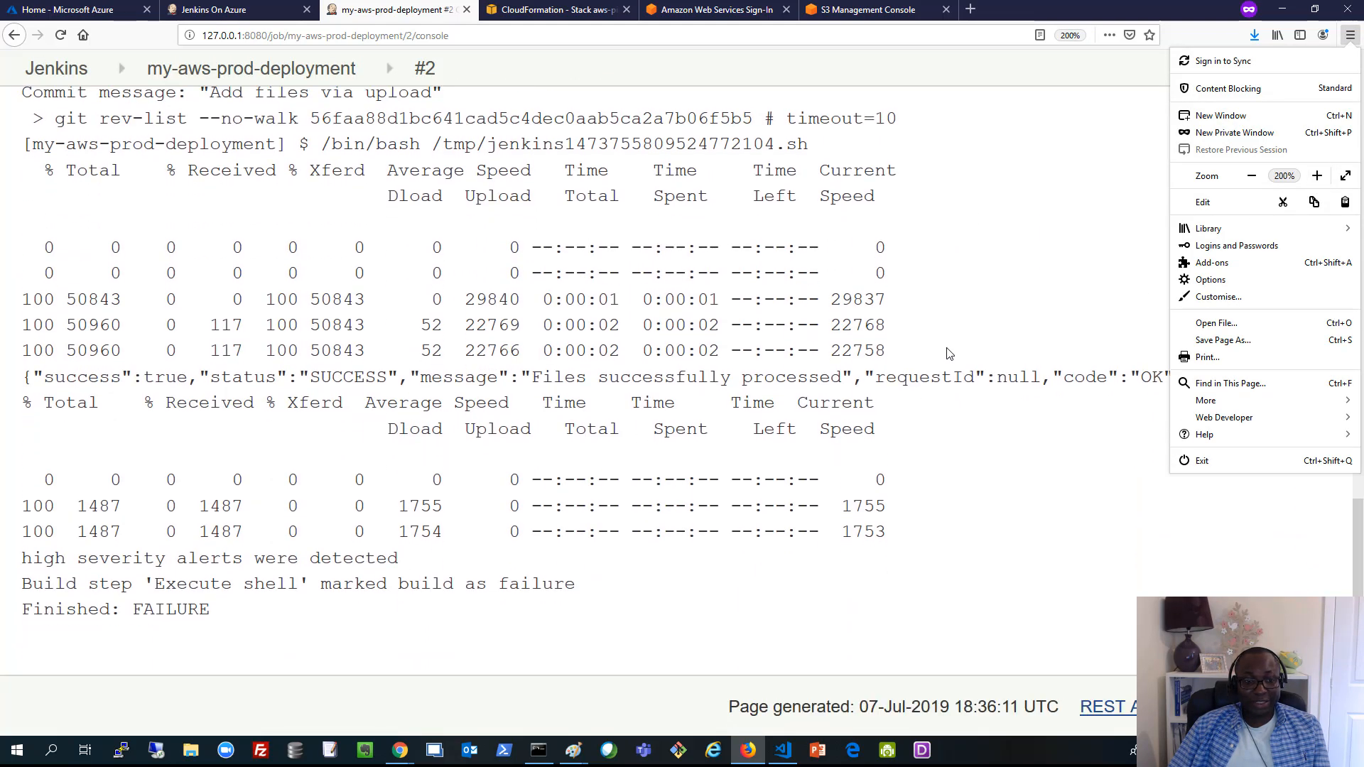
click(237, 430)
scroll(191, 349, up, 5)
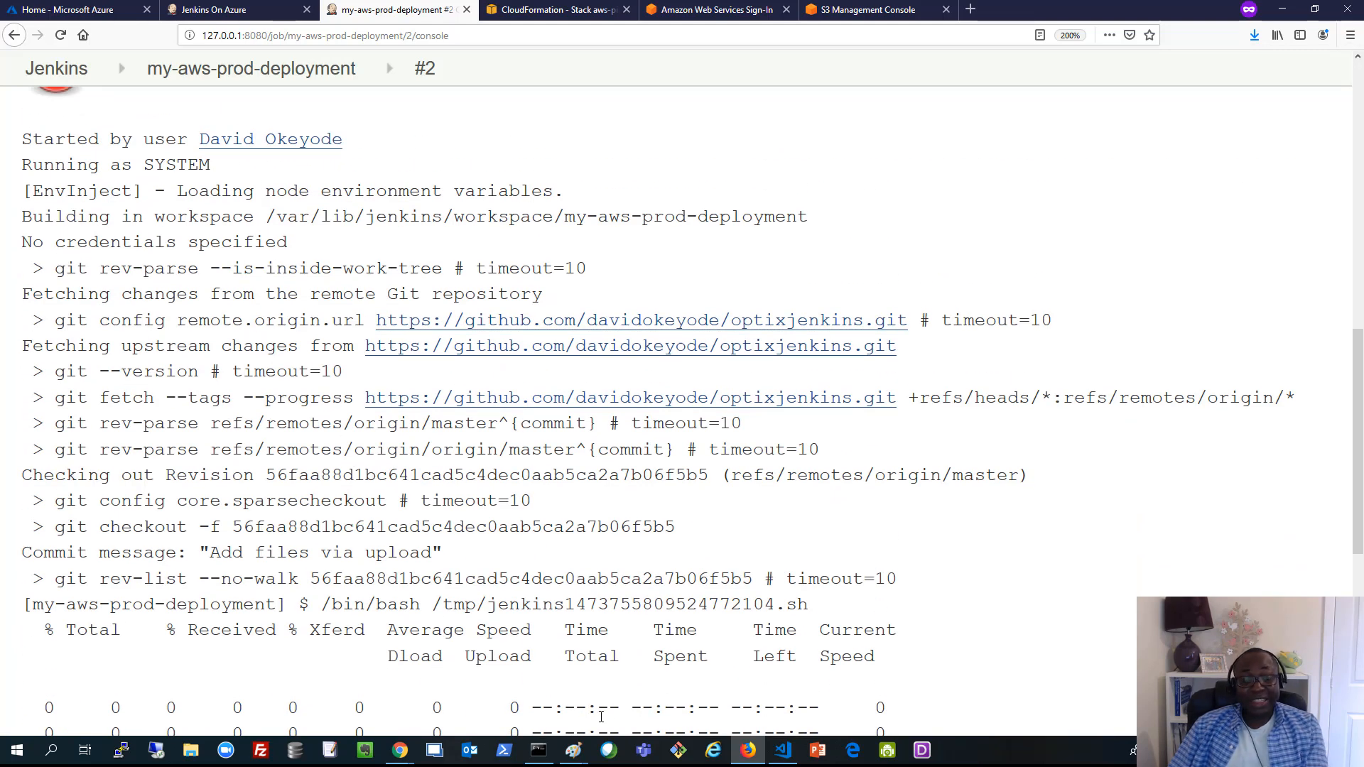
Highlight the 'high severity alerts' line and the 'Finished: FAILURE' lines in the log.
scroll(495, 475, down, 3)
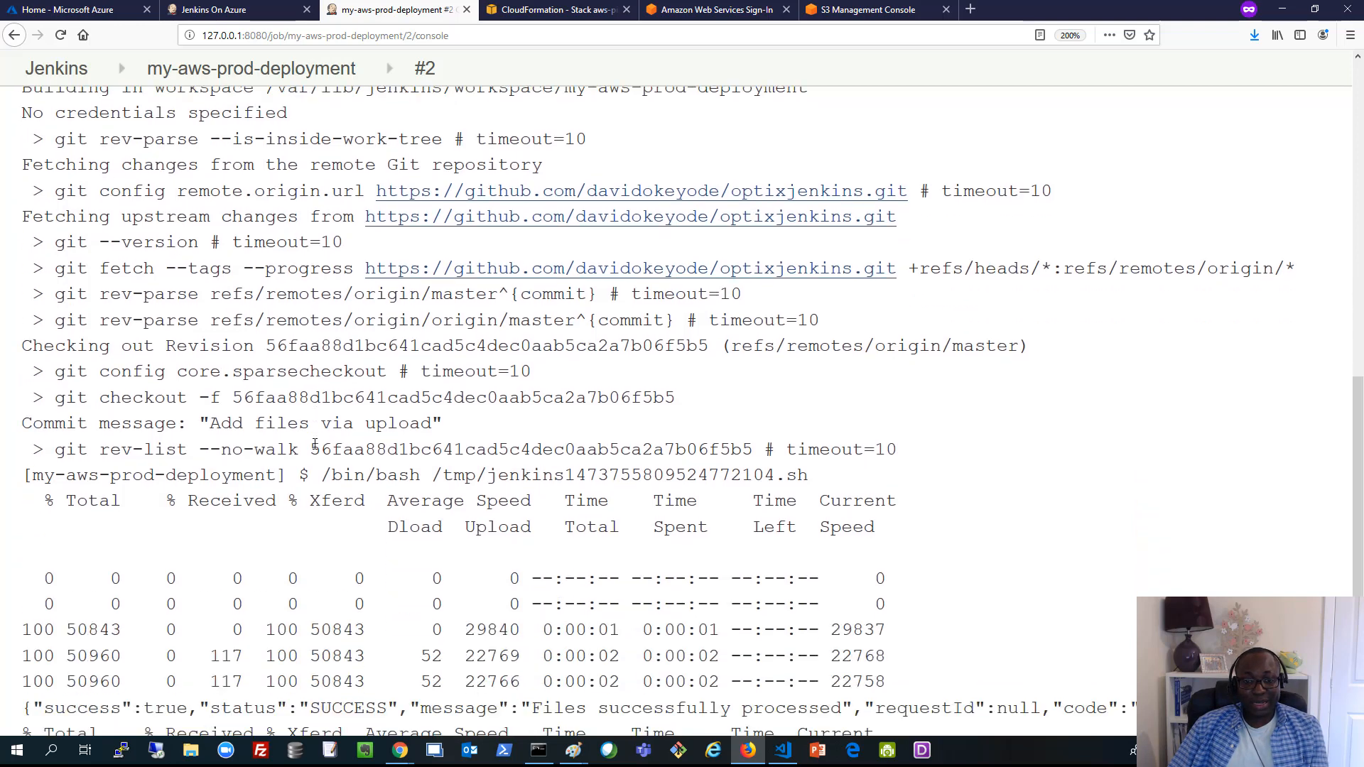
scroll(573, 480, down, 6)
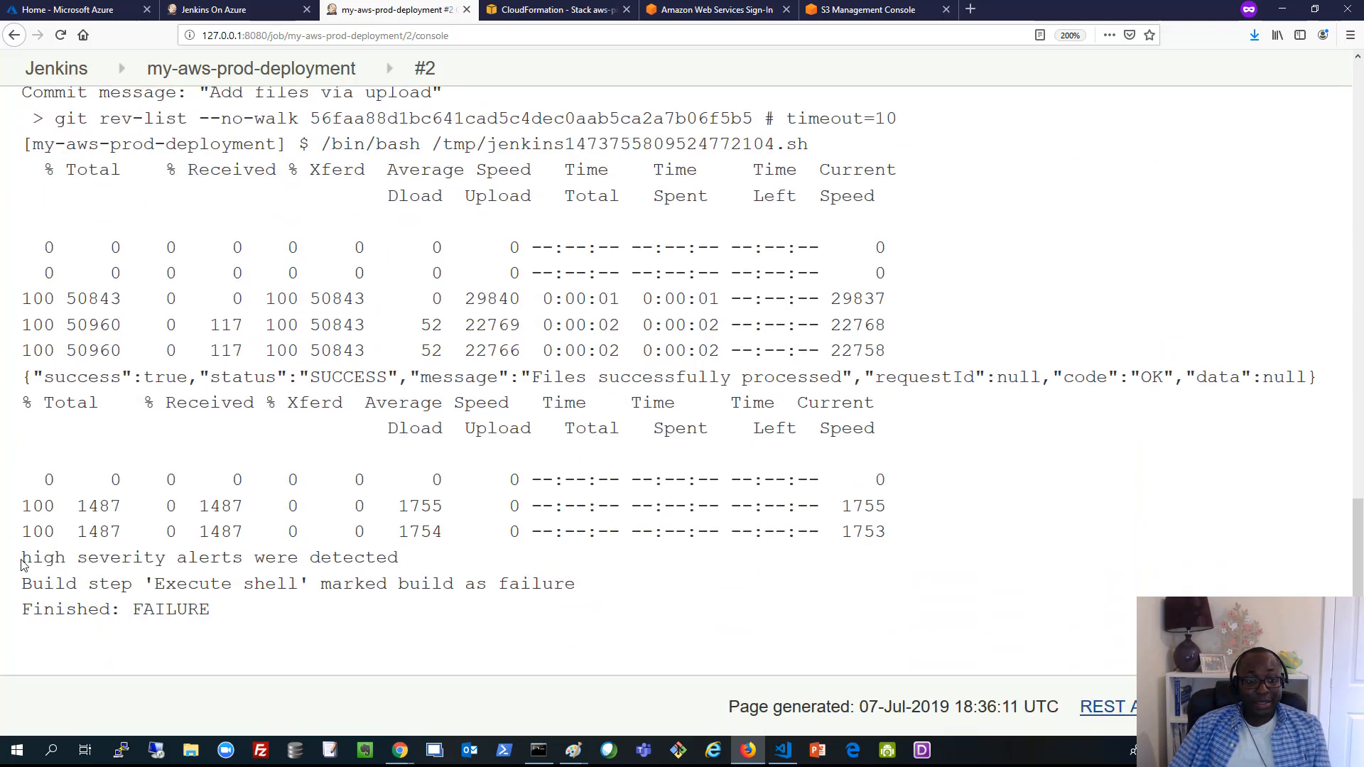
drag(21, 564, 401, 568)
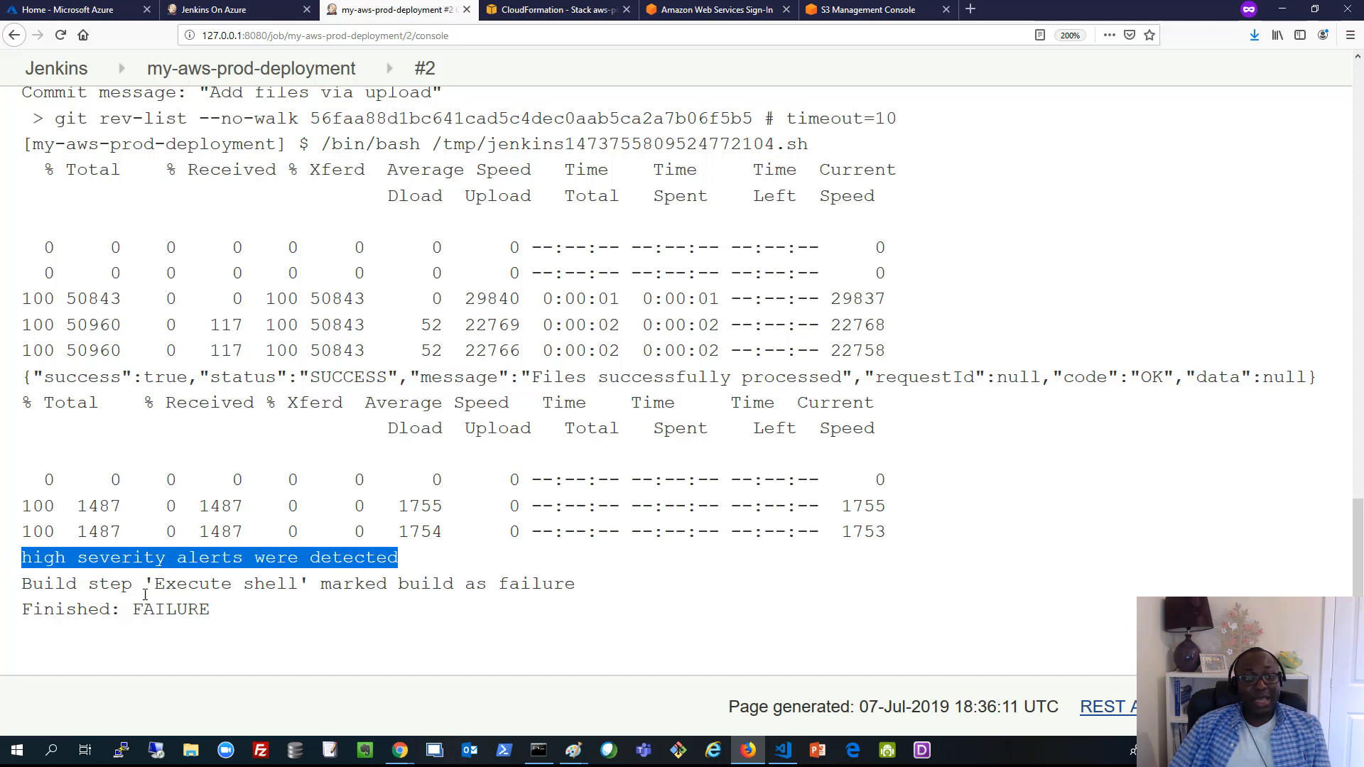
drag(144, 583, 254, 612)
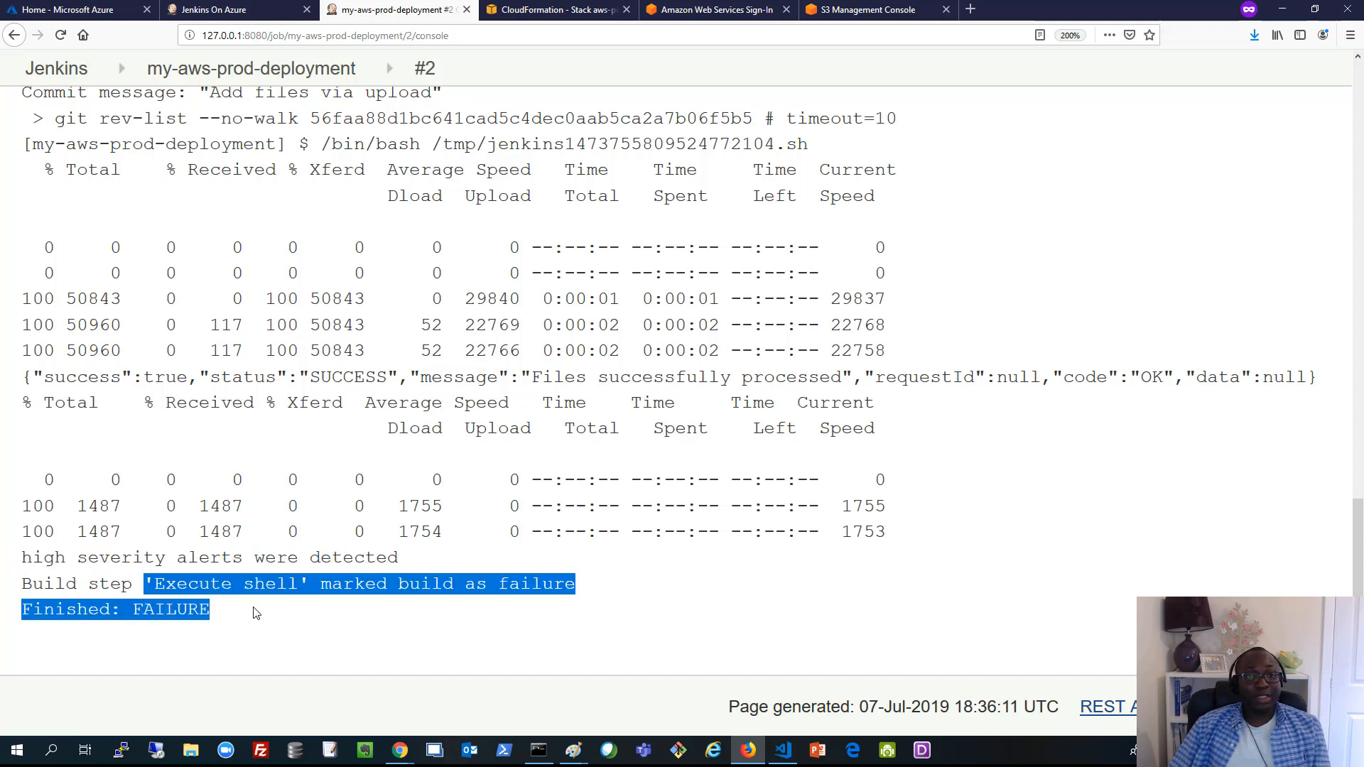
Verify the optixjenkins repository name and URL under IaC Environments, then go to Alerts.
mouse_move(402, 753)
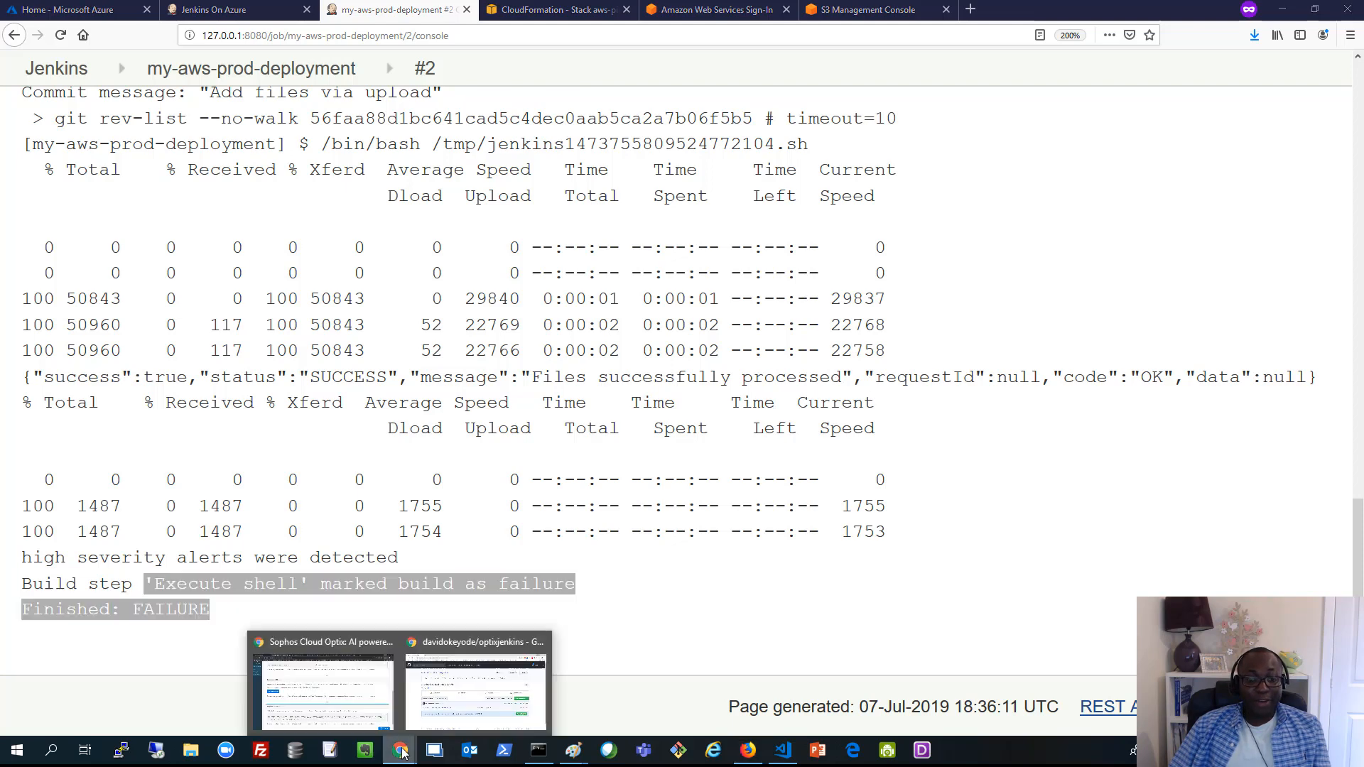
click(331, 686)
scroll(372, 258, up, 10)
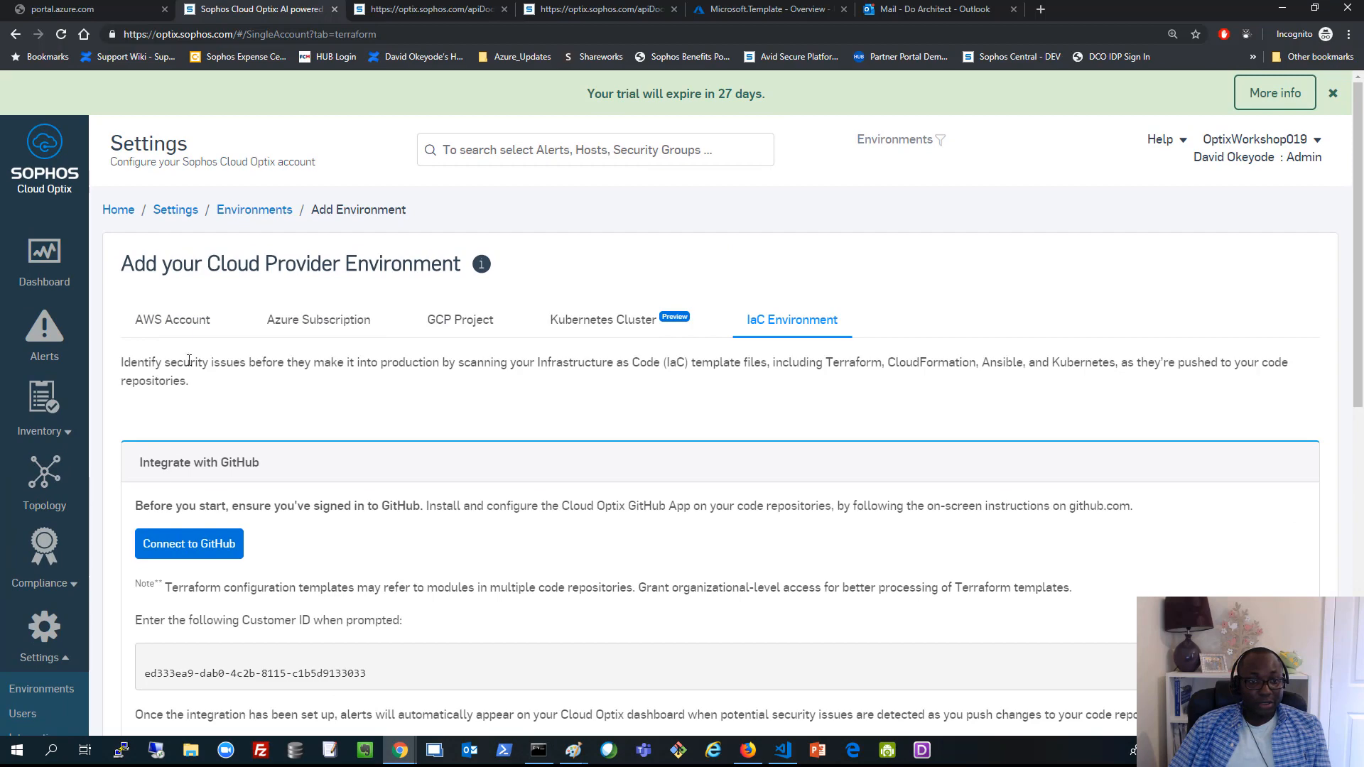
click(269, 213)
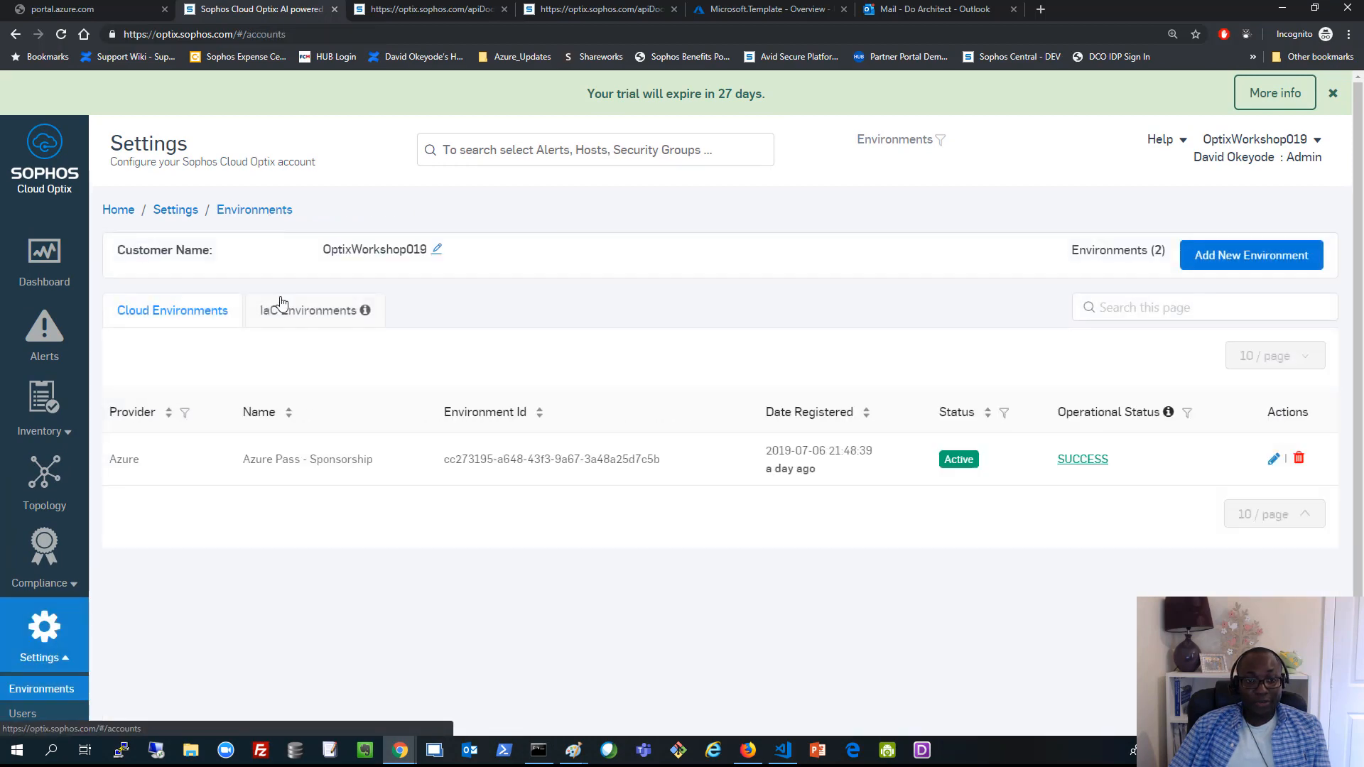
click(290, 313)
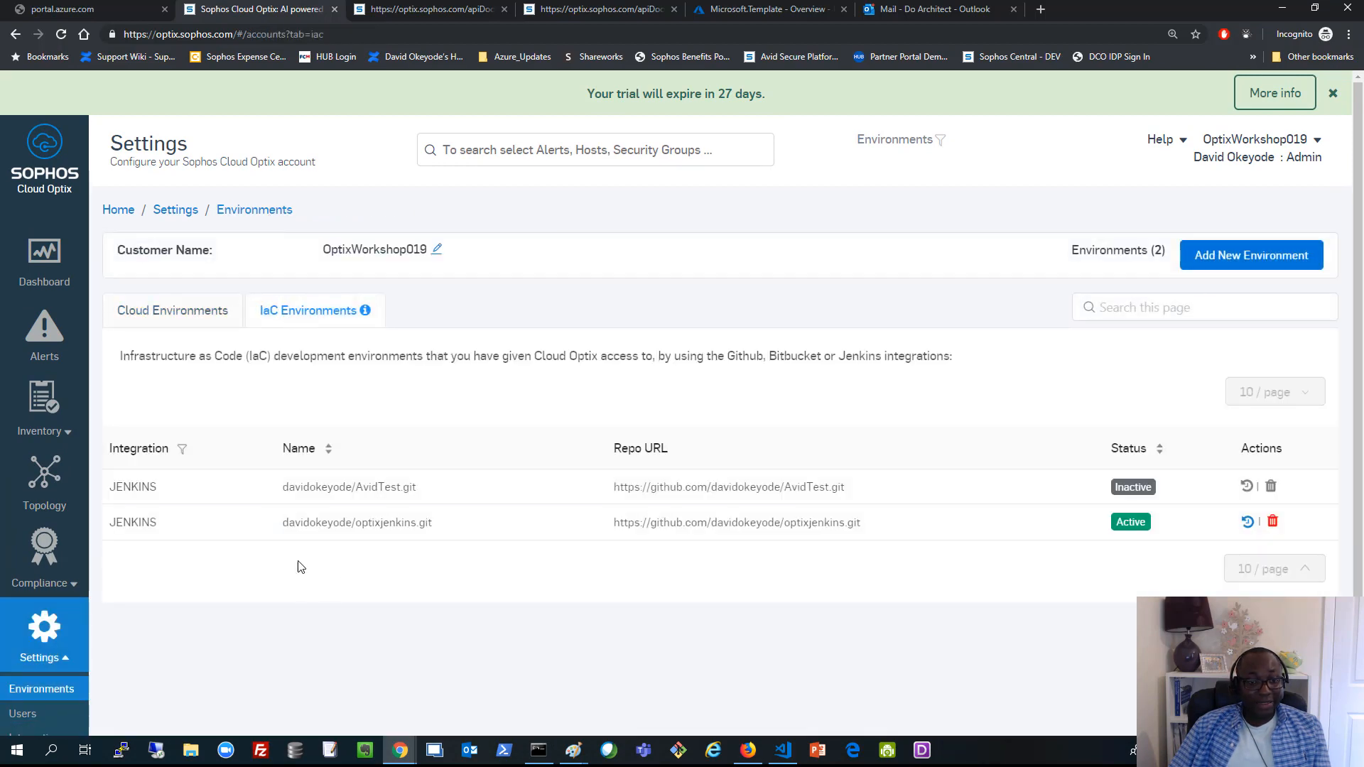
drag(277, 524, 435, 531)
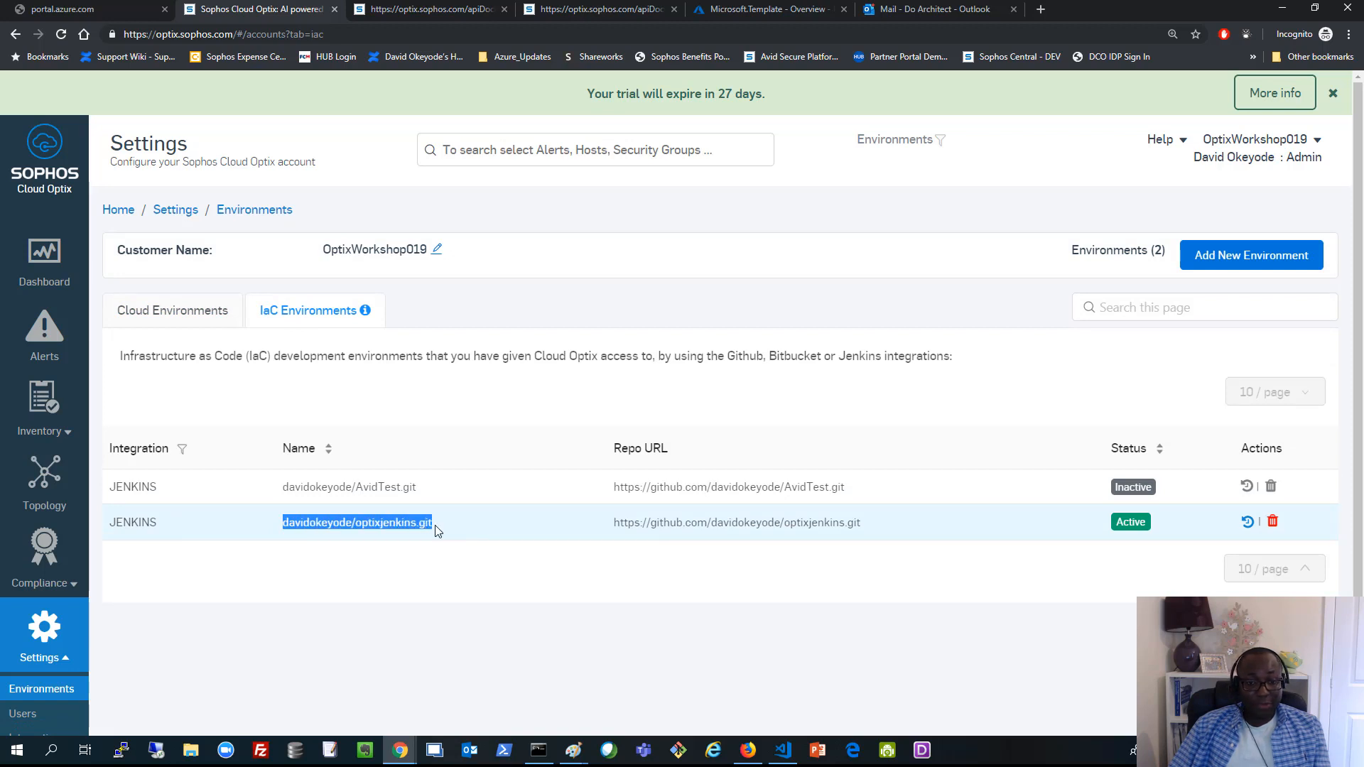
drag(659, 523, 883, 531)
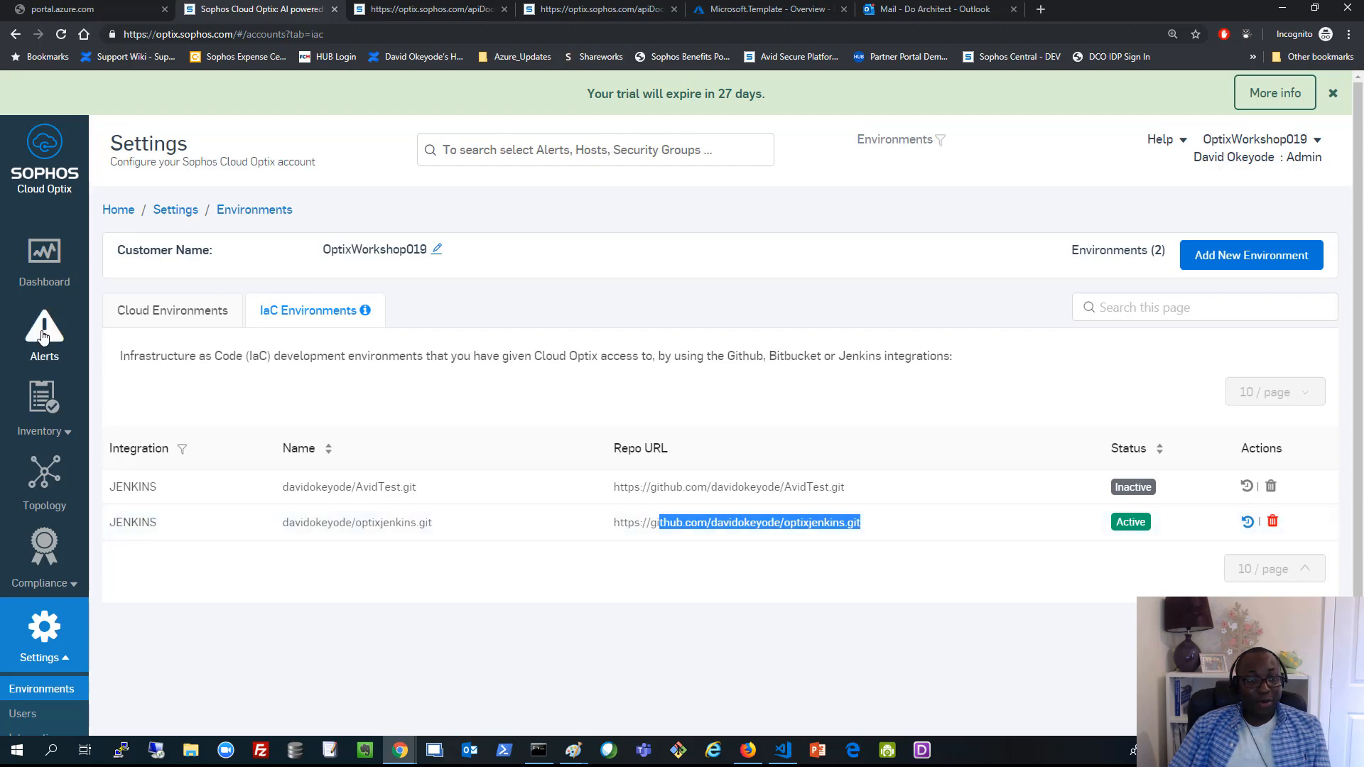
click(70, 338)
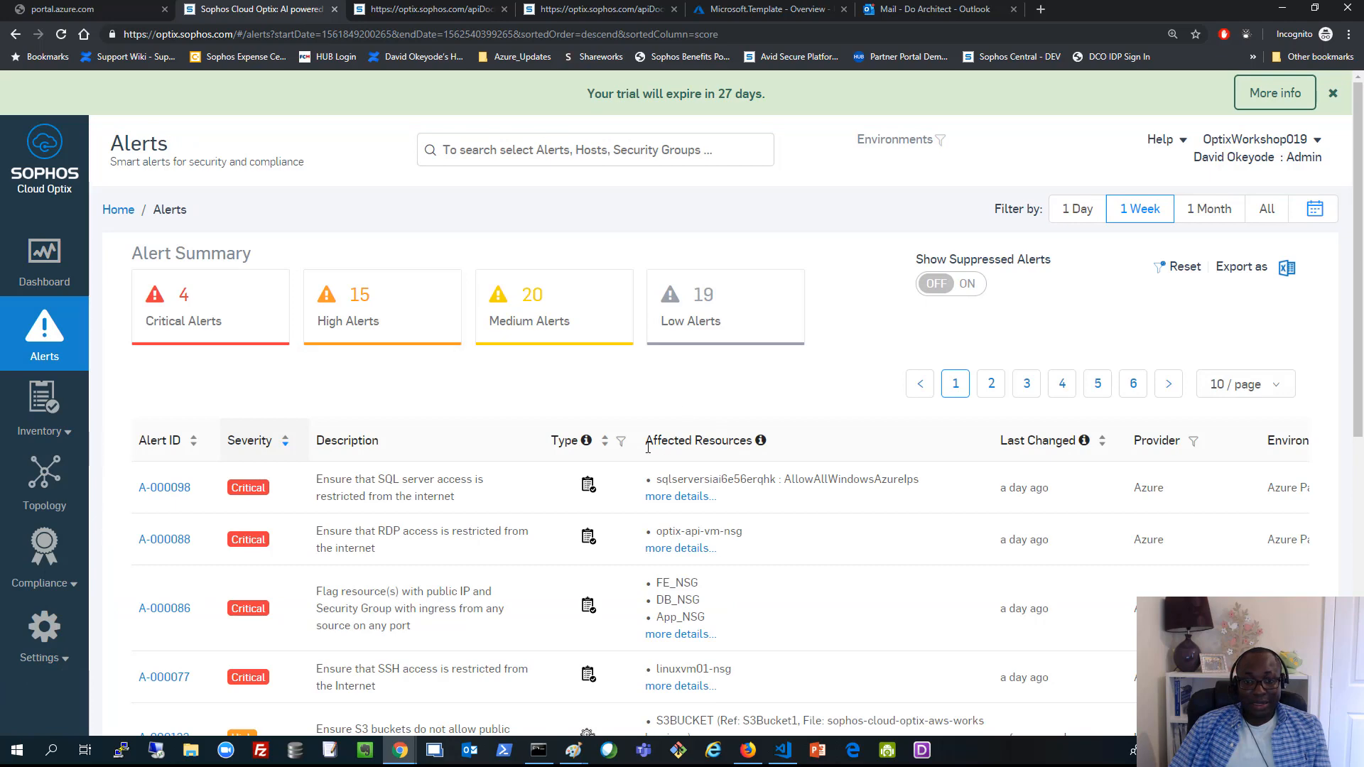
Filter alerts to IaC and highlight the high-severity S3 public read/list permission alert.
click(622, 441)
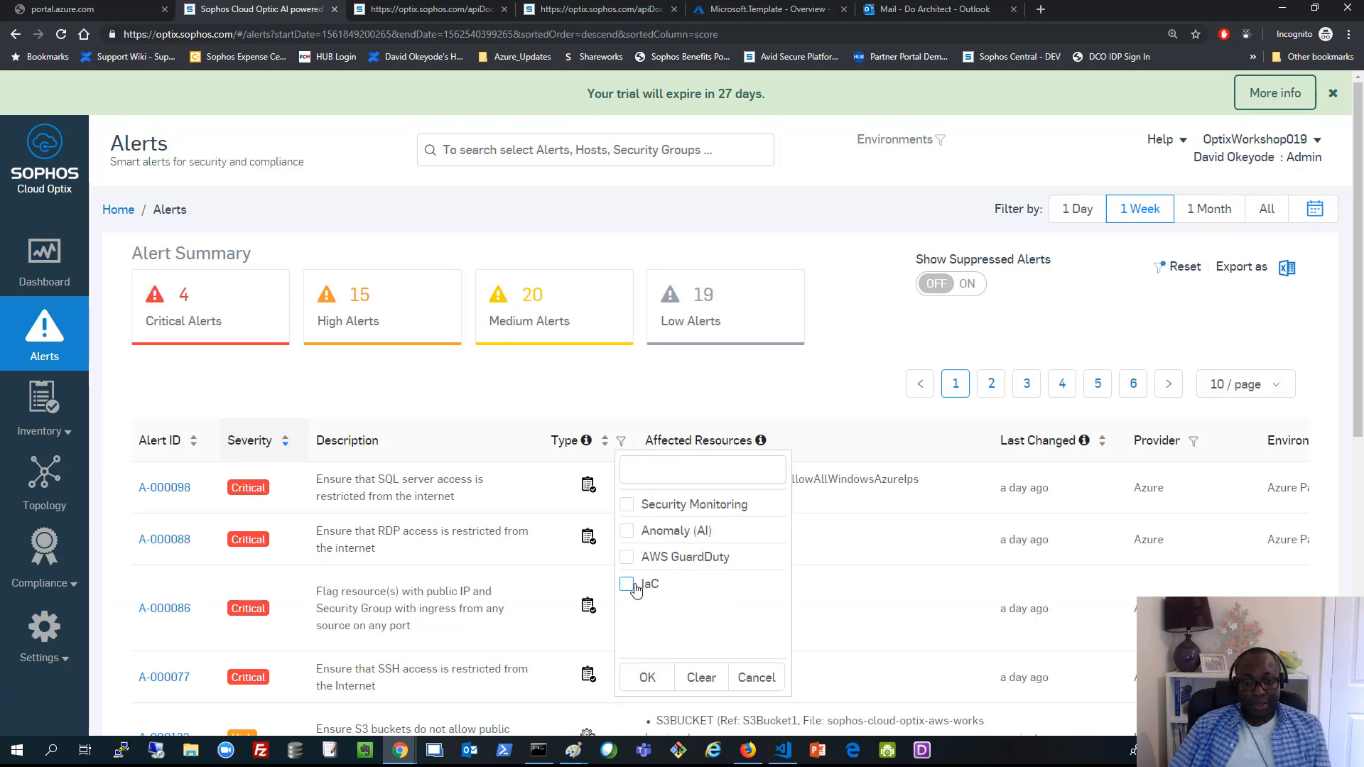
click(645, 679)
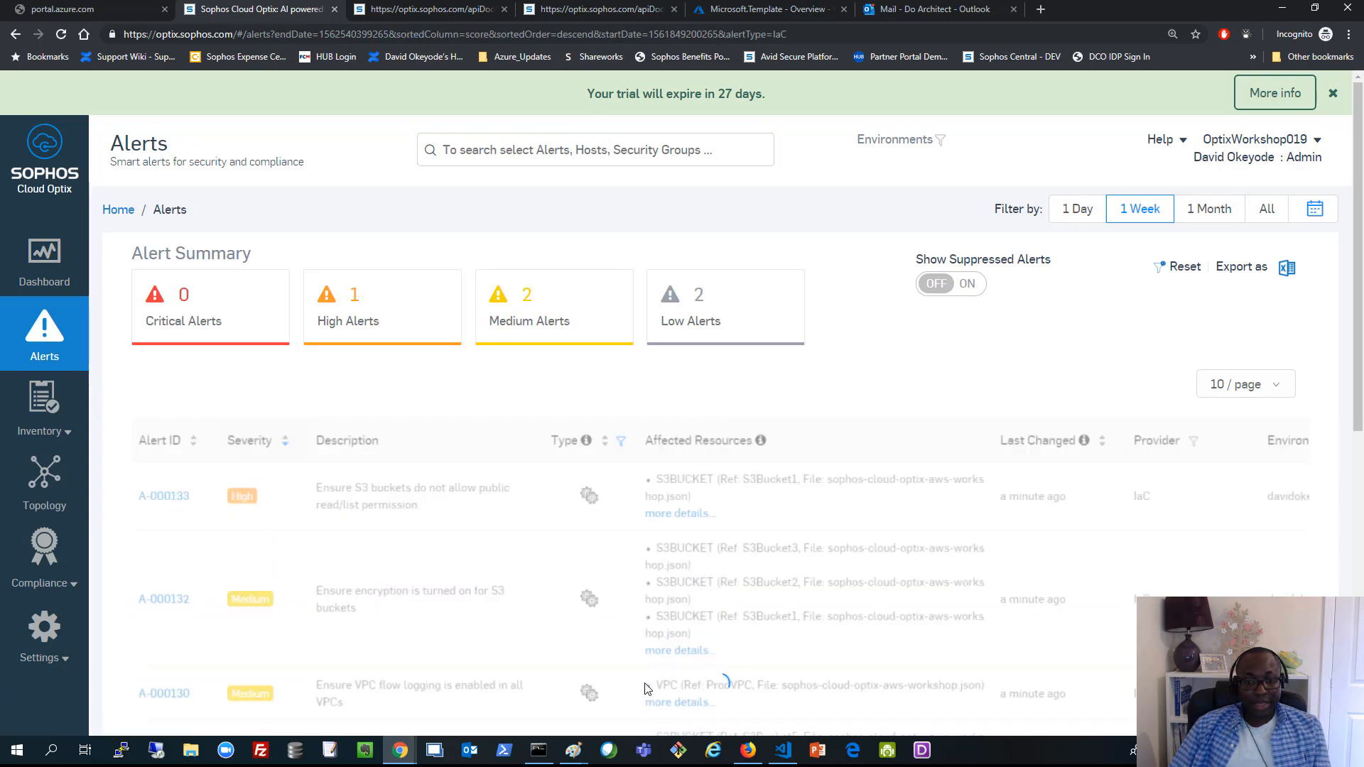
scroll(543, 483, down, 1)
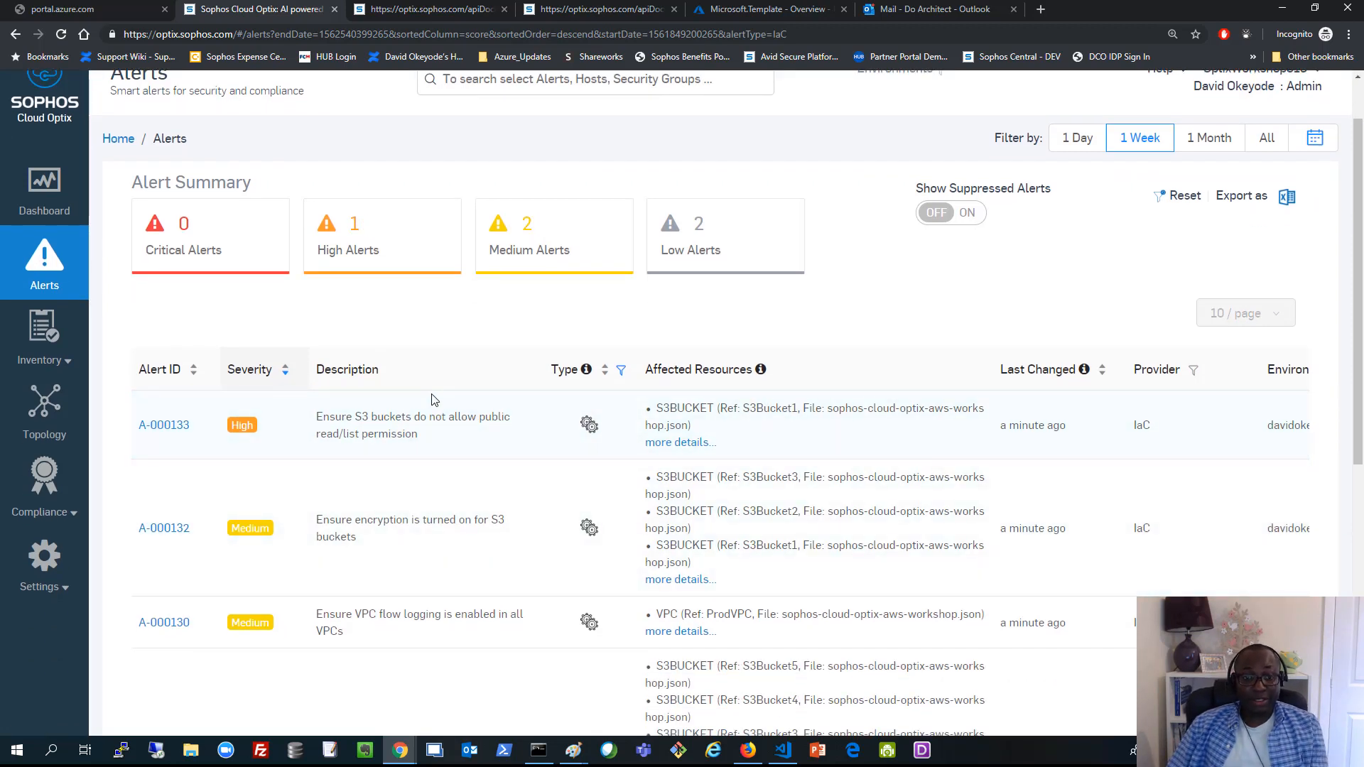
drag(353, 417, 446, 446)
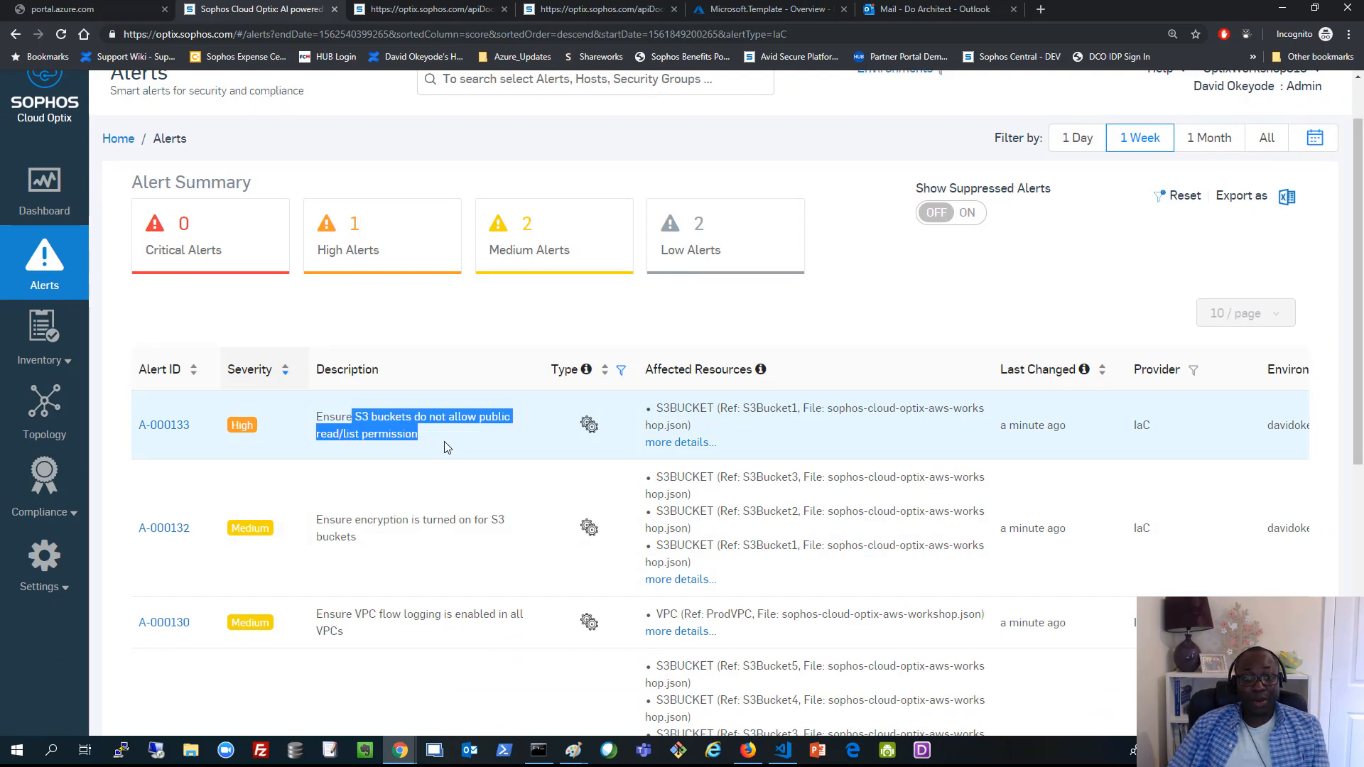
scroll(502, 488, up, 1)
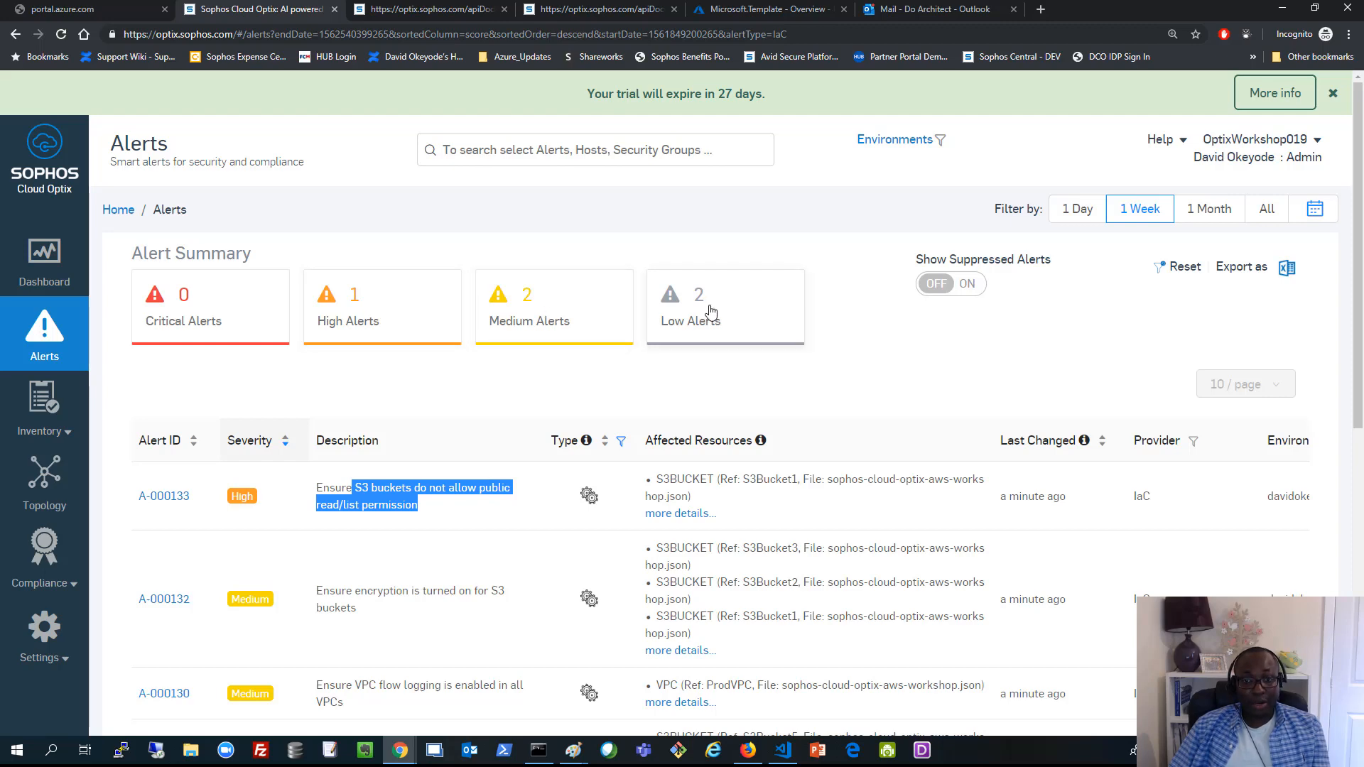
scroll(810, 420, down, 3)
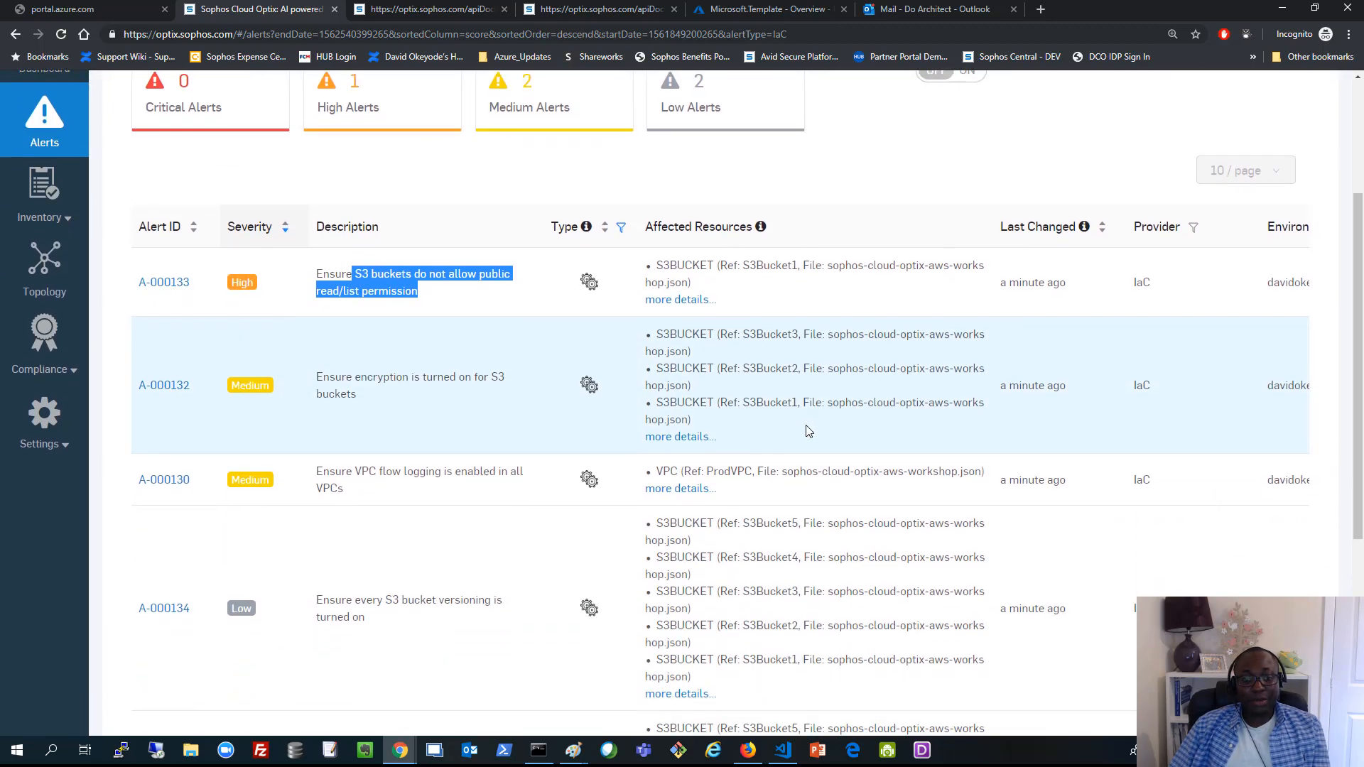
scroll(808, 432, down, 4)
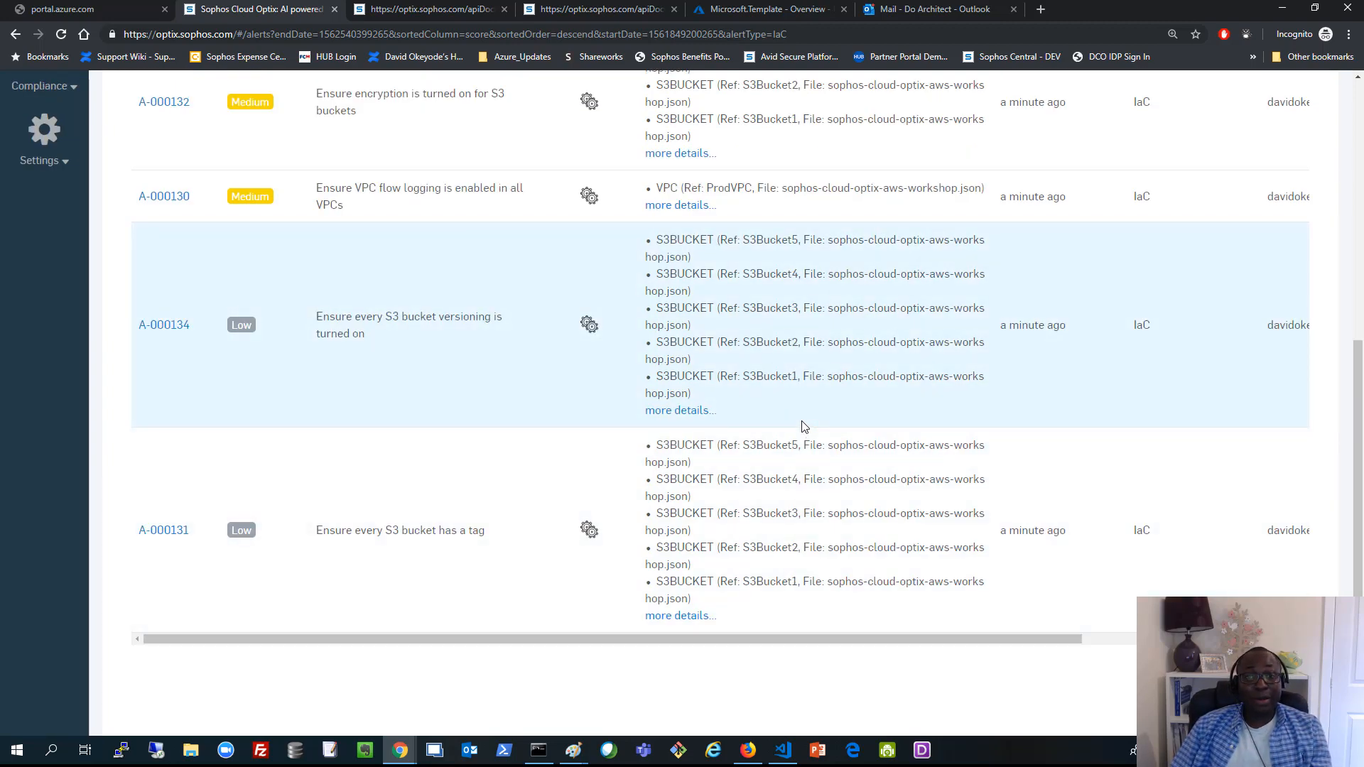
scroll(804, 426, up, 7)
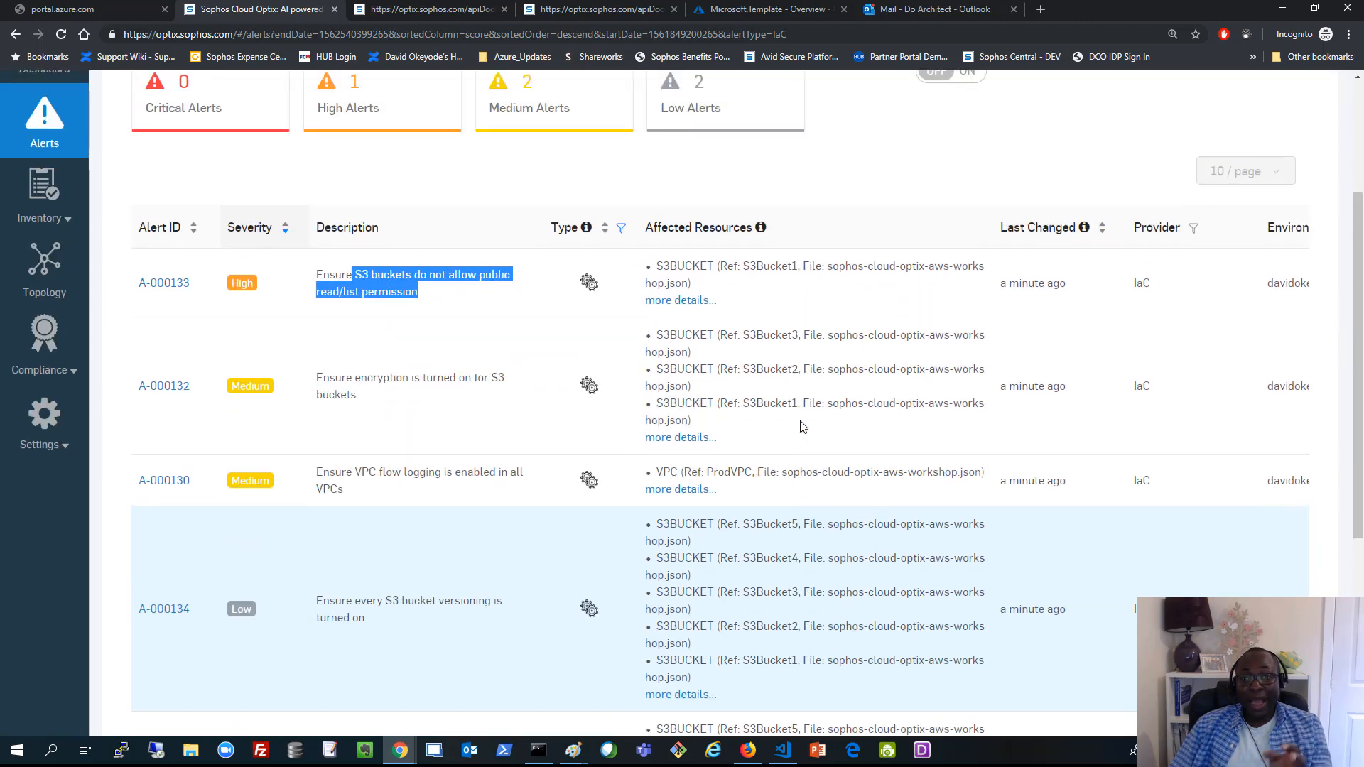
Move the unflagged template icon over the flagged one in the pipeline diagram.
mouse_move(573, 750)
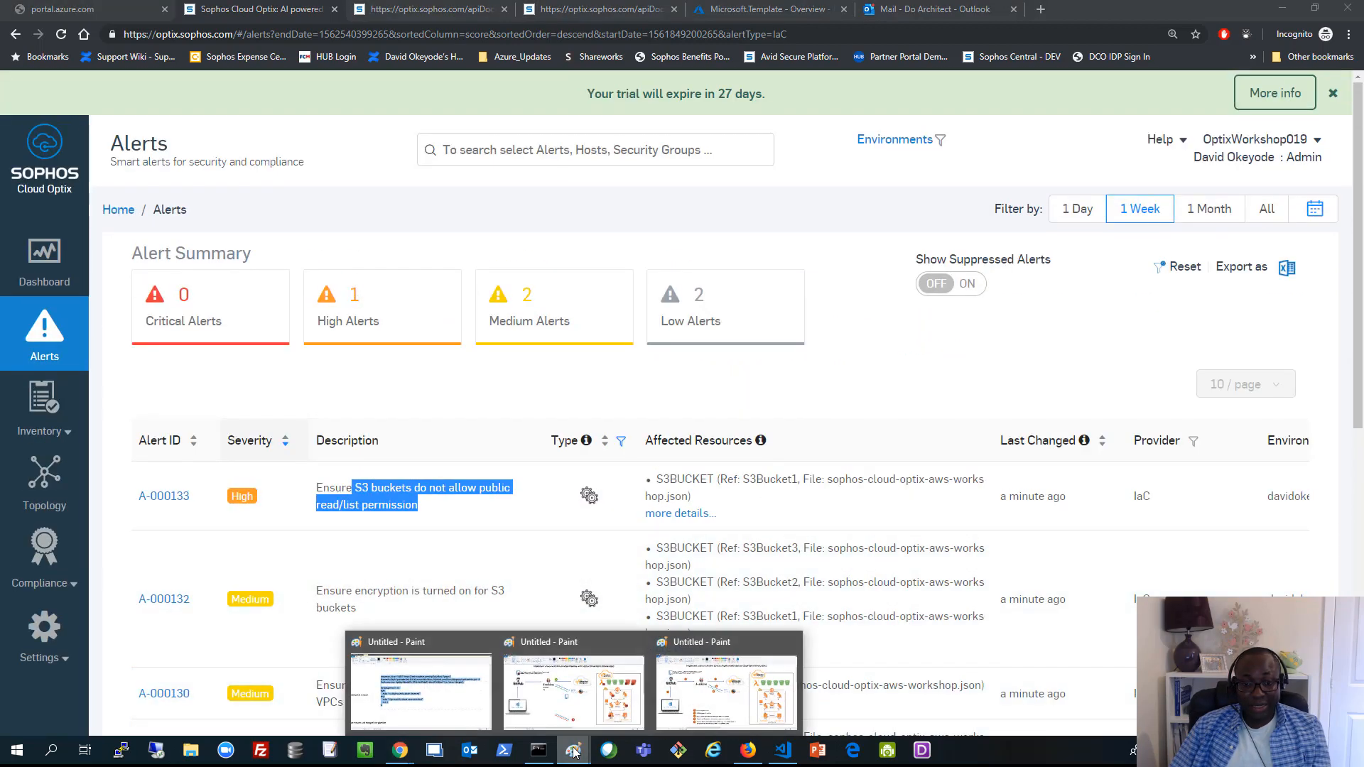
click(570, 675)
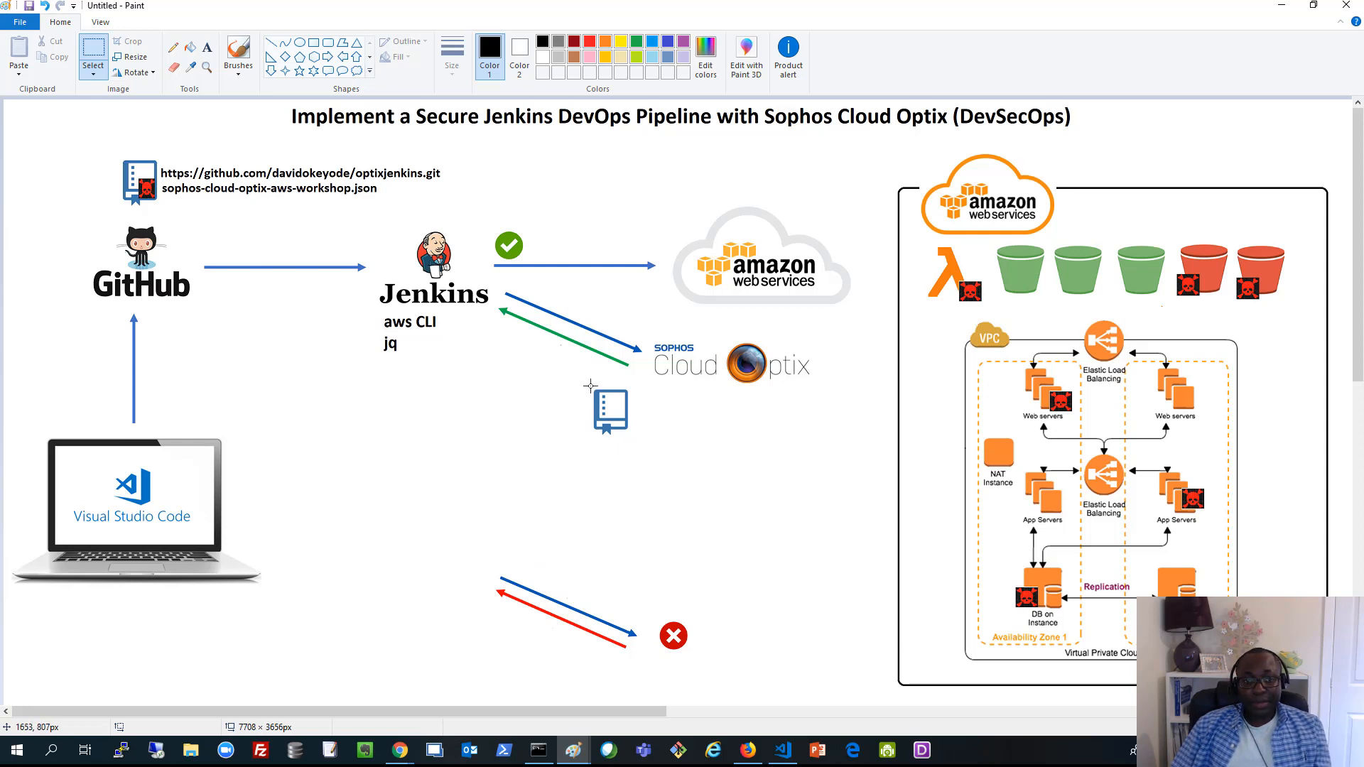
drag(591, 386, 133, 196)
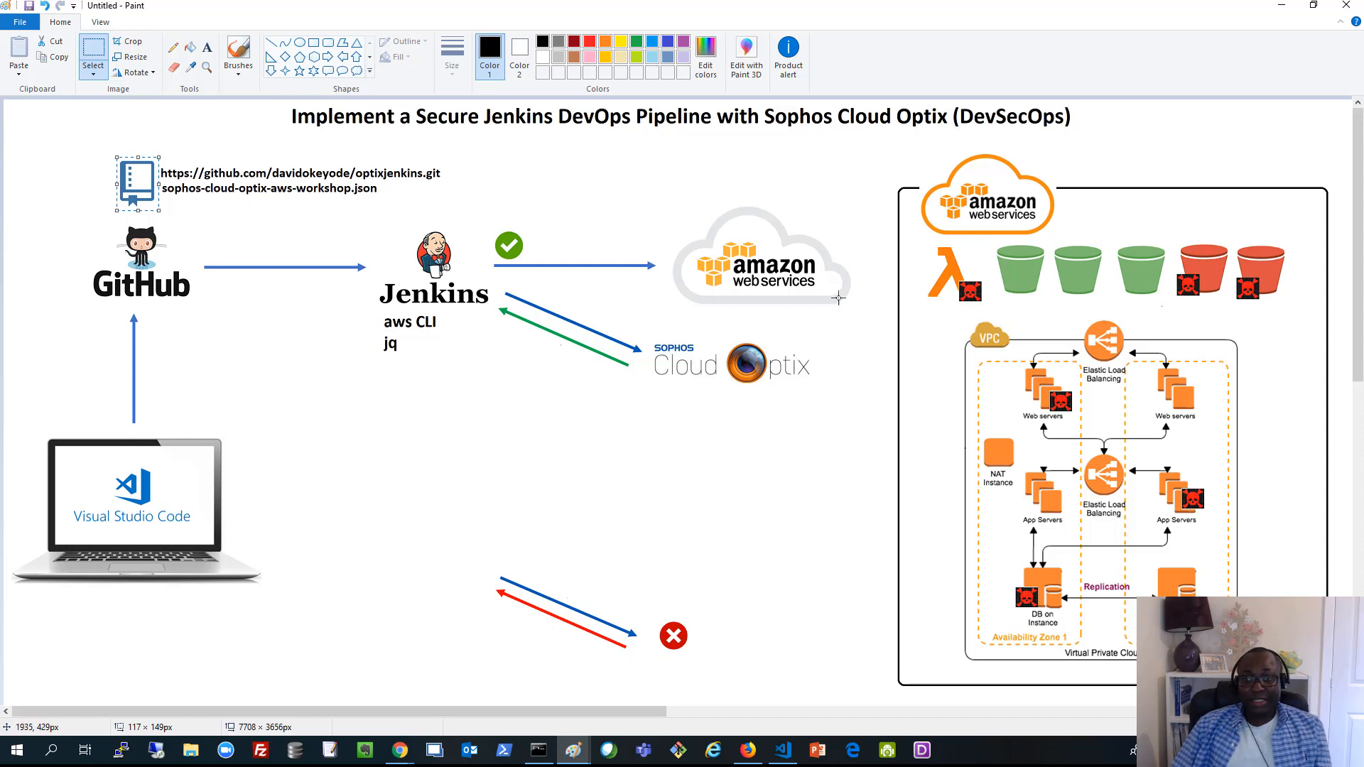
Replace the old AWS architecture picture with the clean all-green version inside the AWS box.
drag(1231, 590, 1293, 675)
key(Delete)
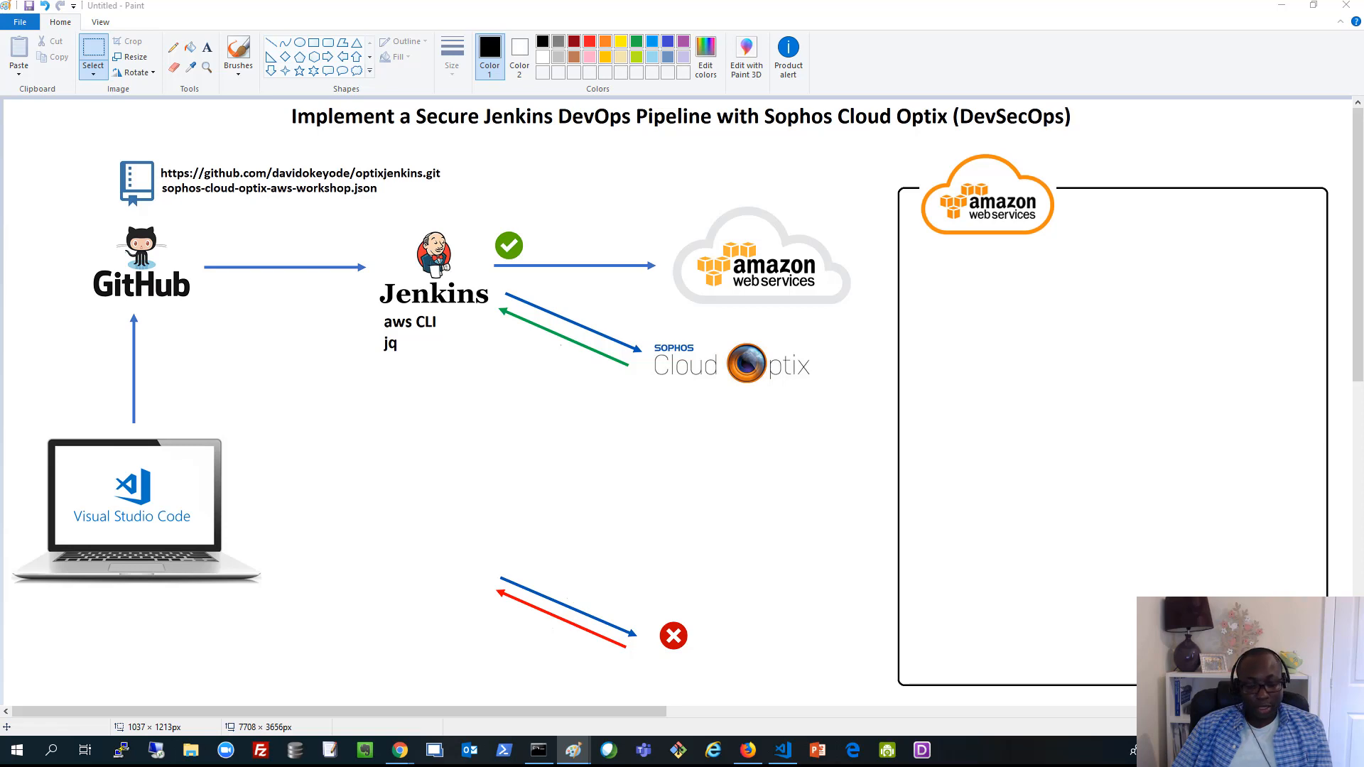
click(746, 539)
key(ctrl+v)
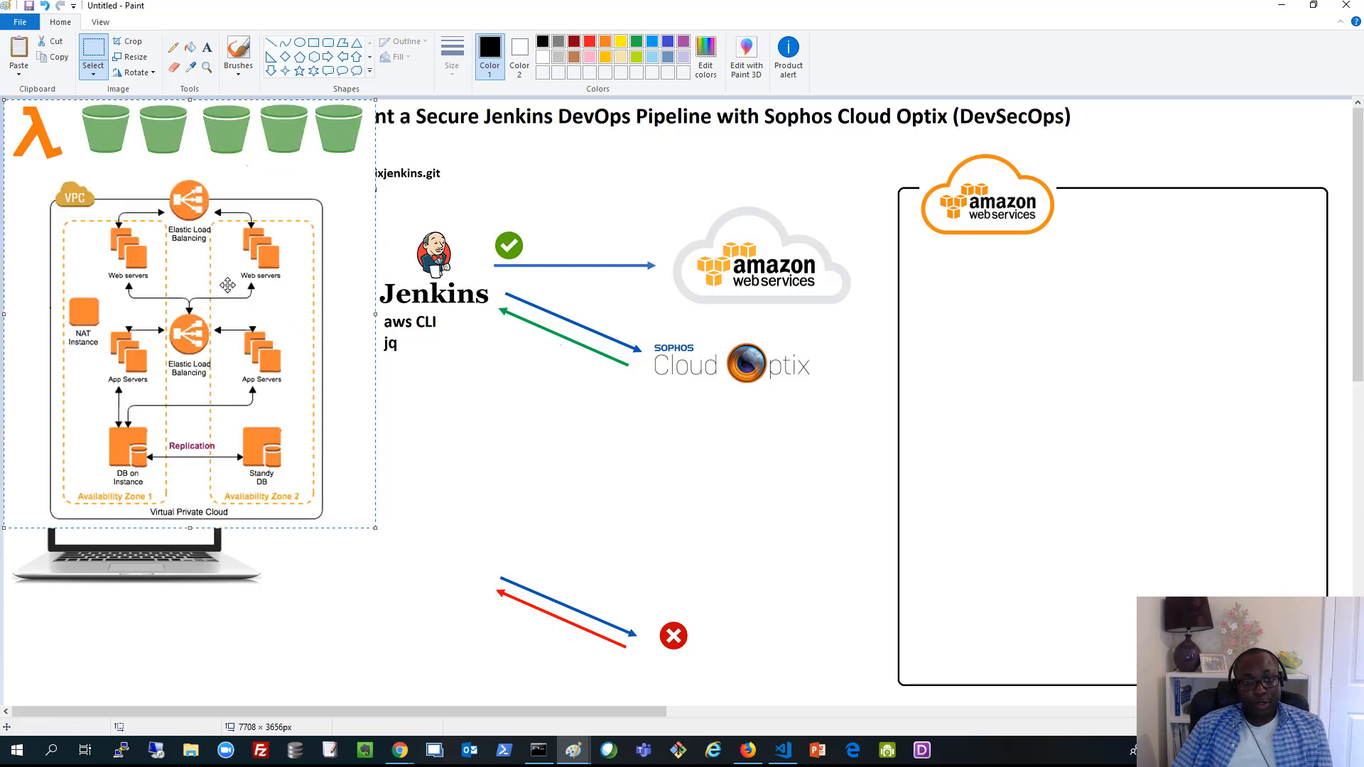
drag(227, 285, 1163, 429)
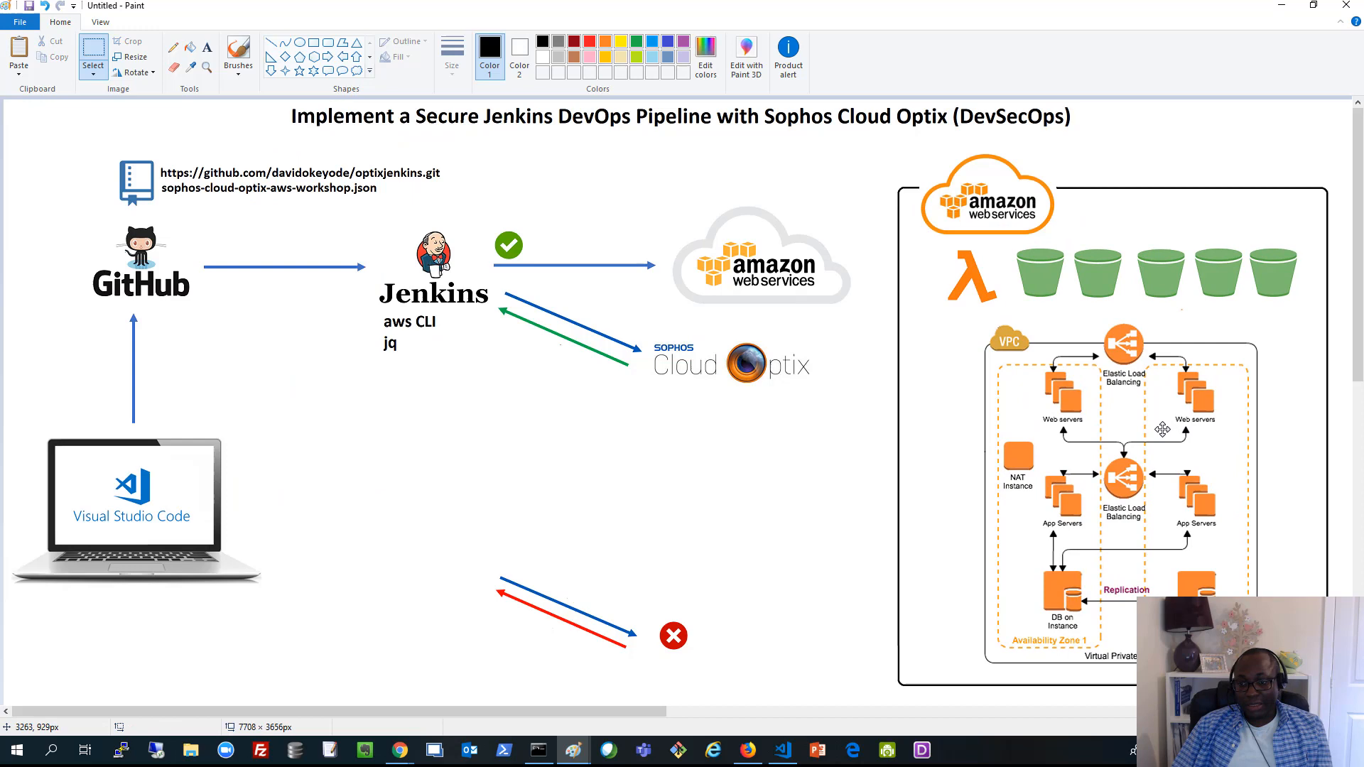
click(873, 441)
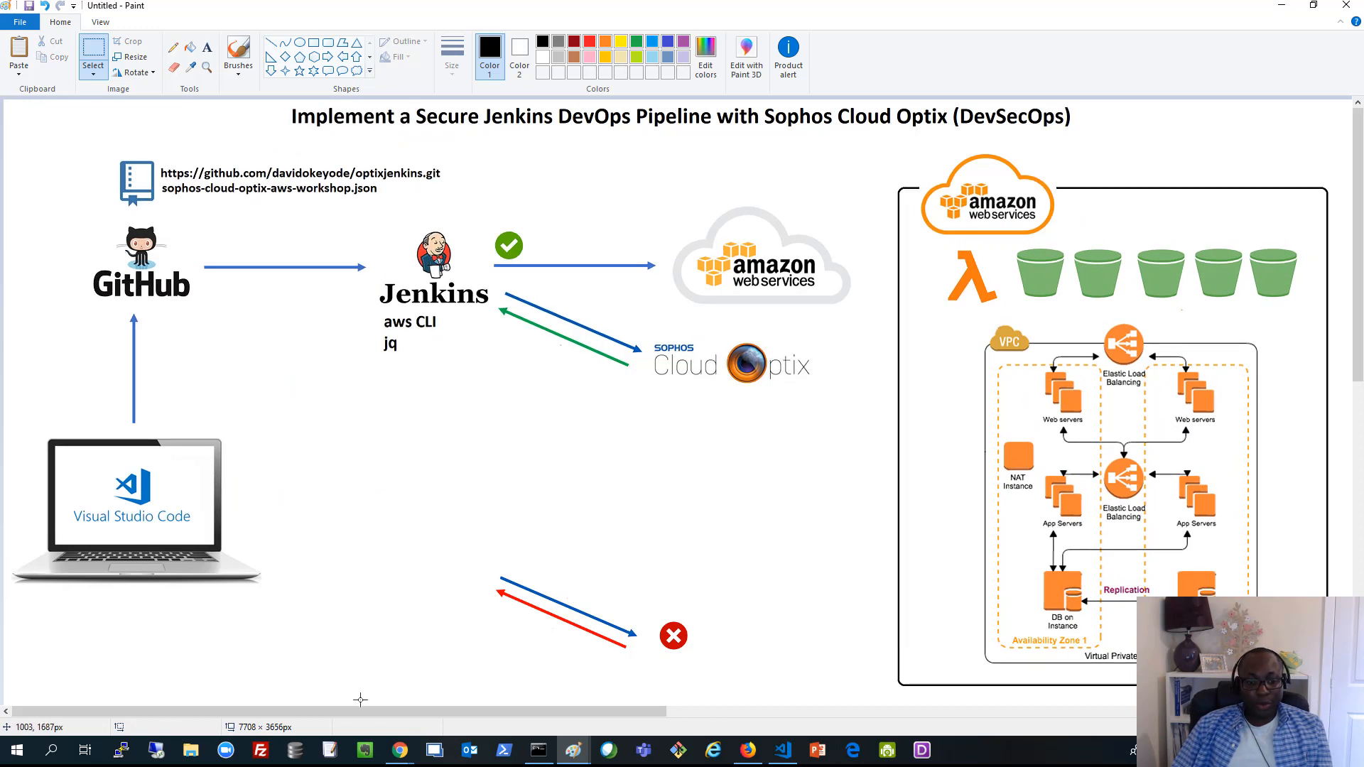
Edit sophos-cloud-optix-aws-workshop.json, changing S3Bucket1's AccessControl from PublicRead to Private.
mouse_move(400, 750)
click(473, 675)
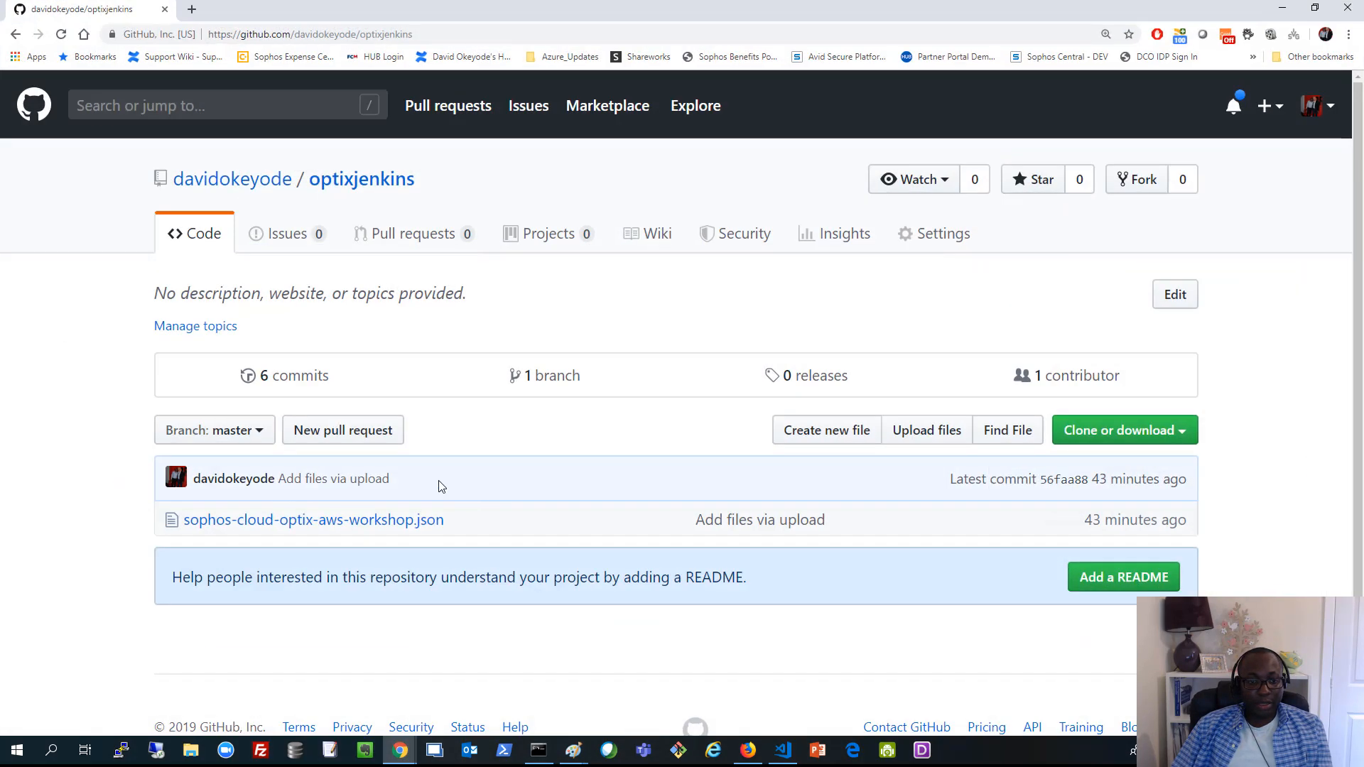
click(352, 520)
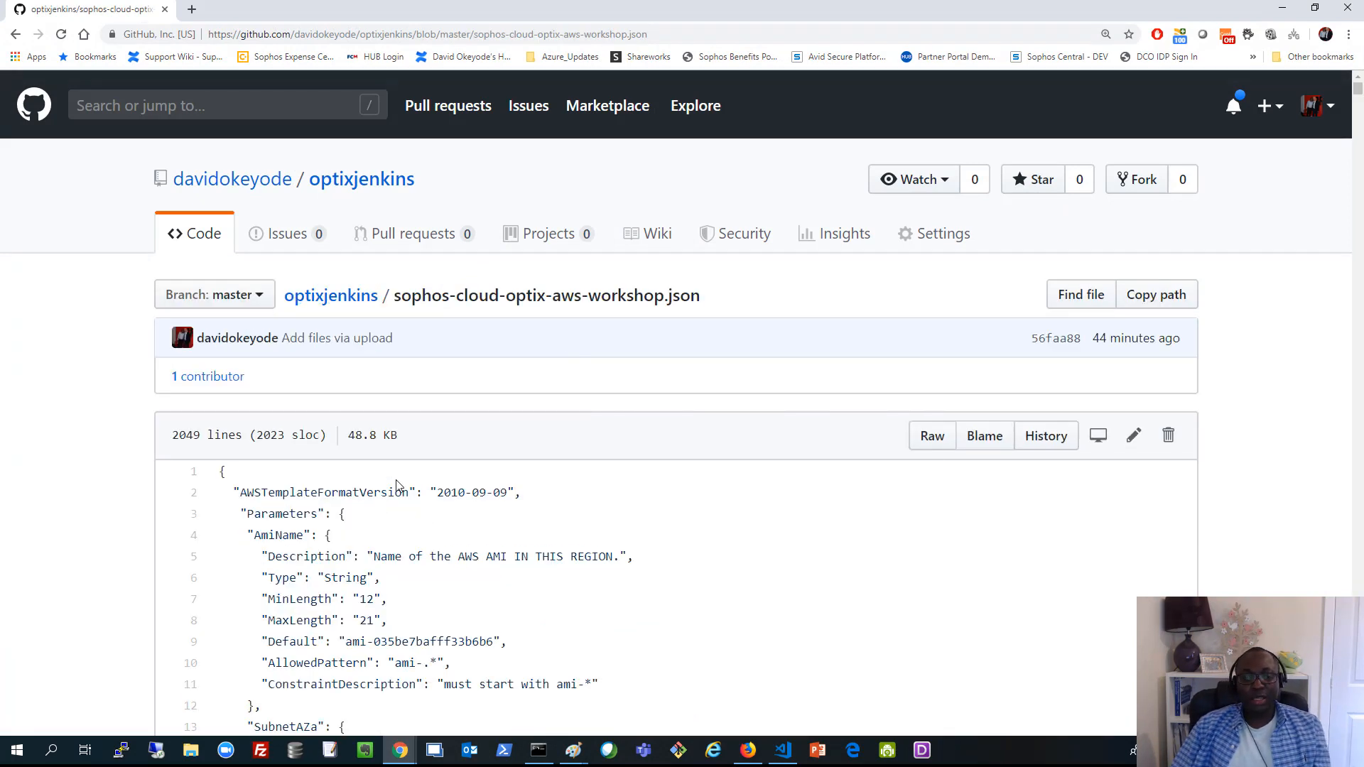
click(1135, 438)
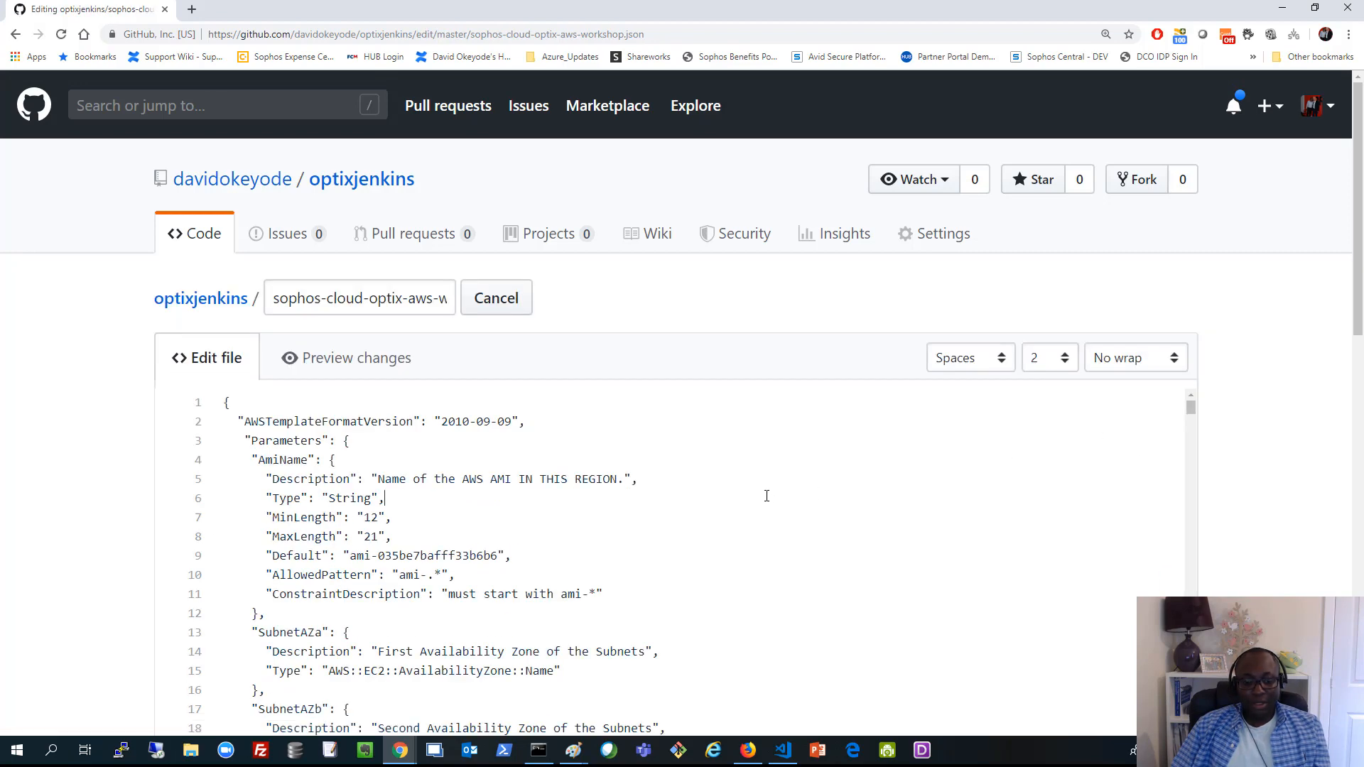
key(ctrl+f)
text(s3)
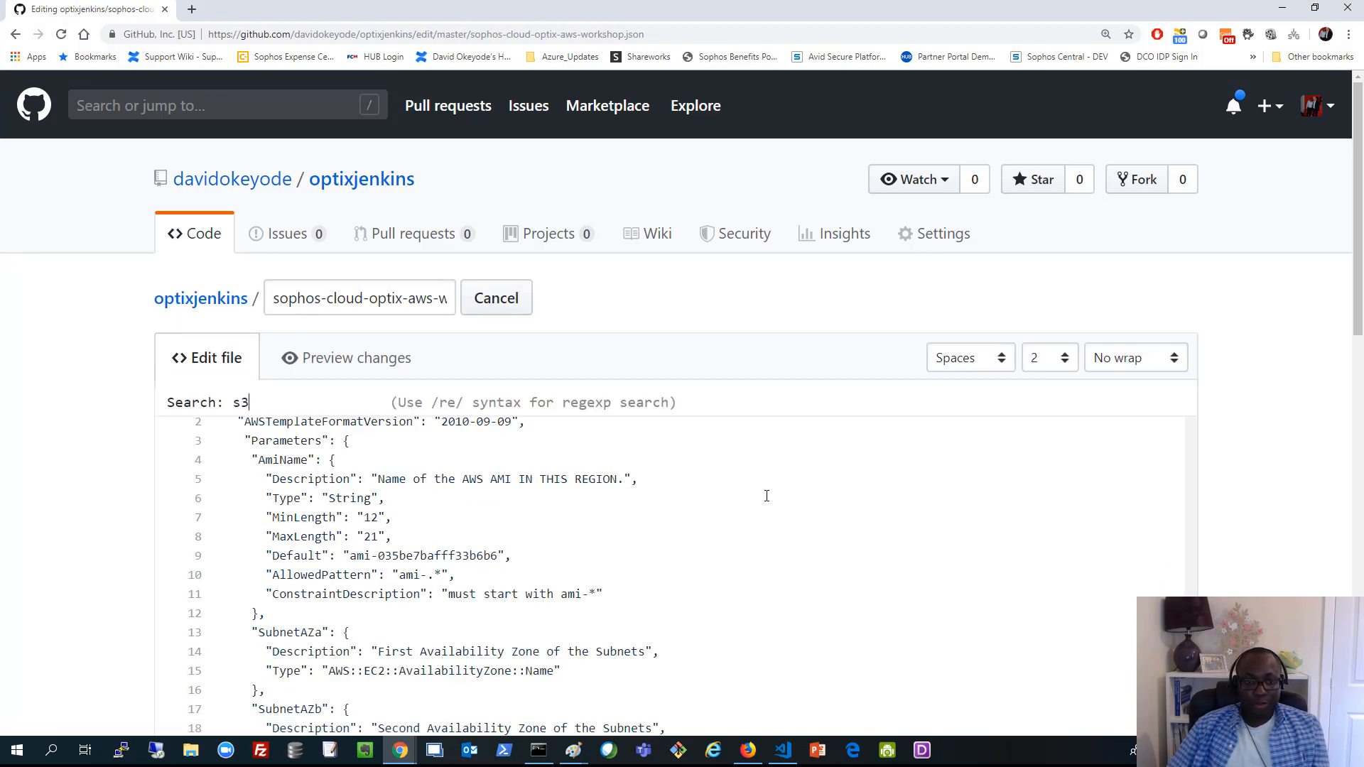
key(Return)
scroll(570, 455, down, 5)
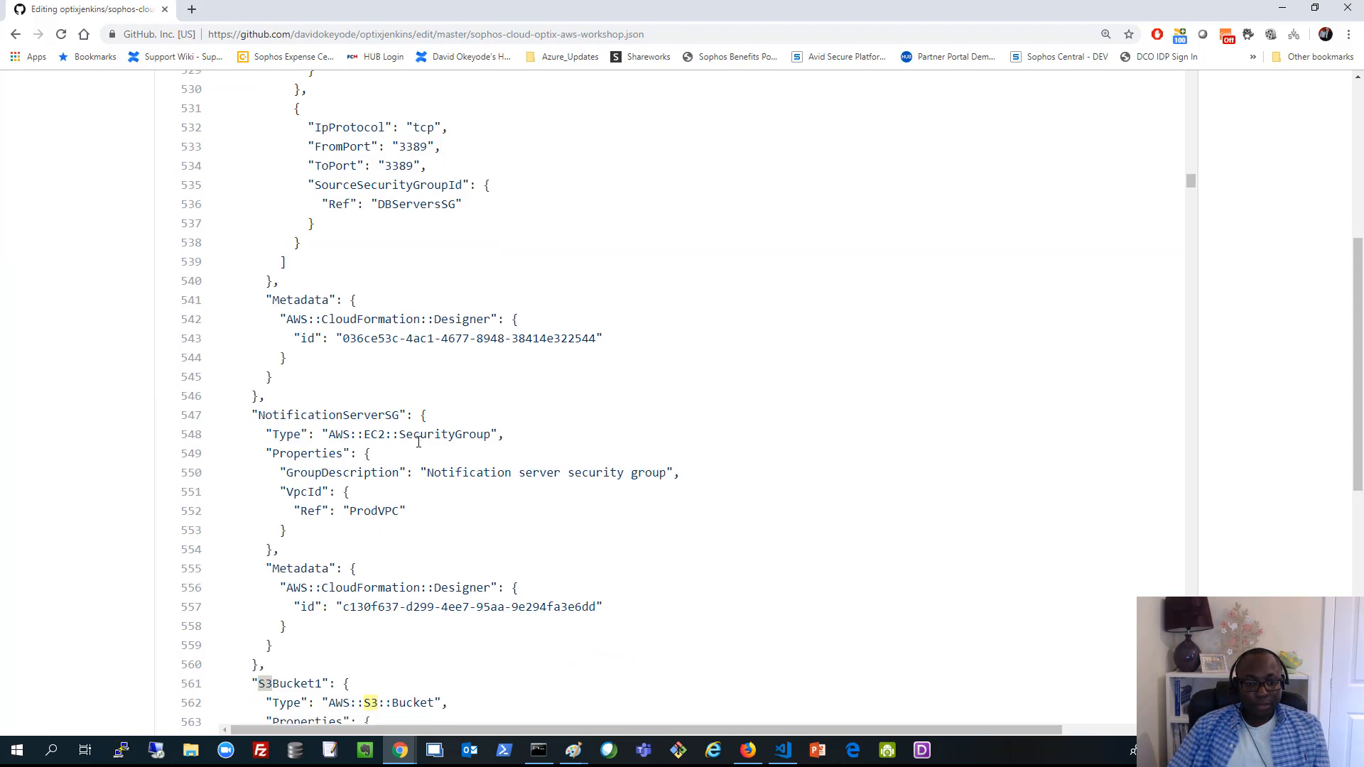
double_click(426, 395)
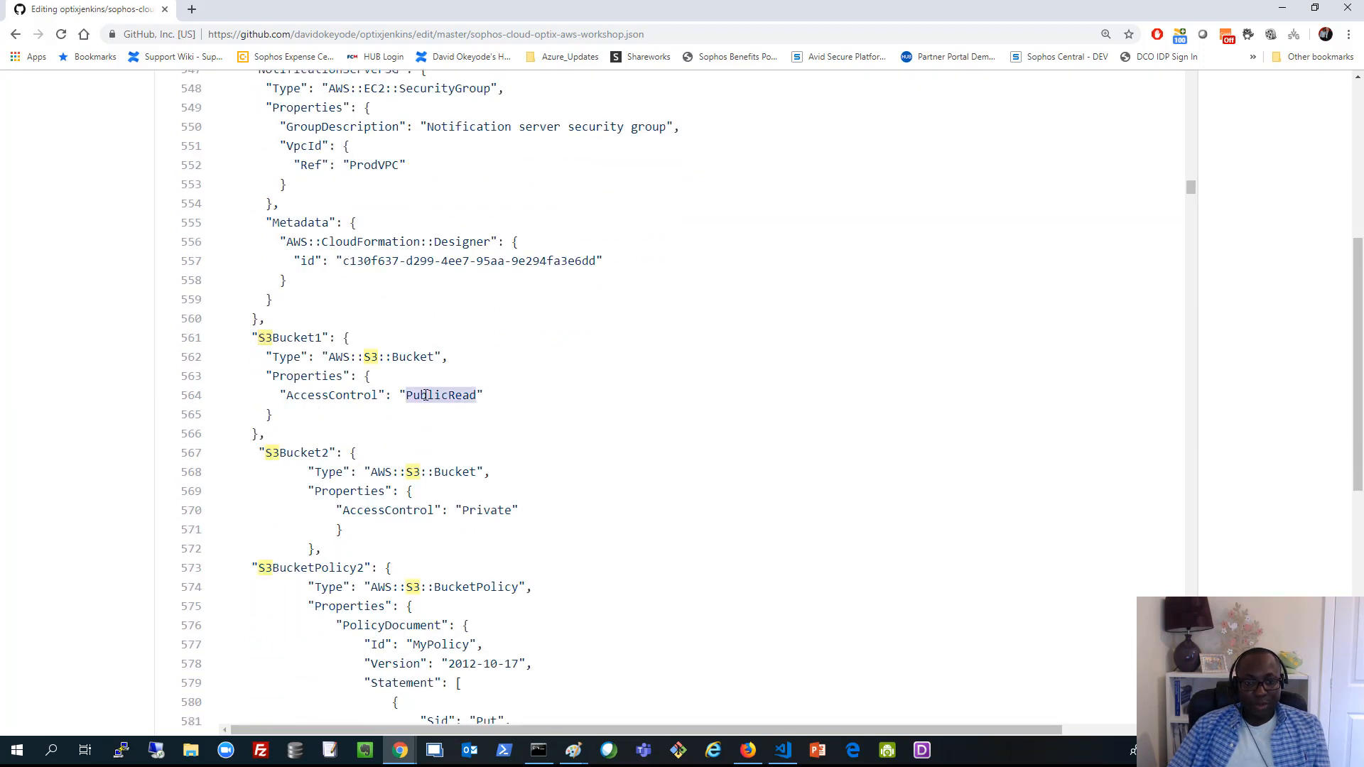
text(Private)
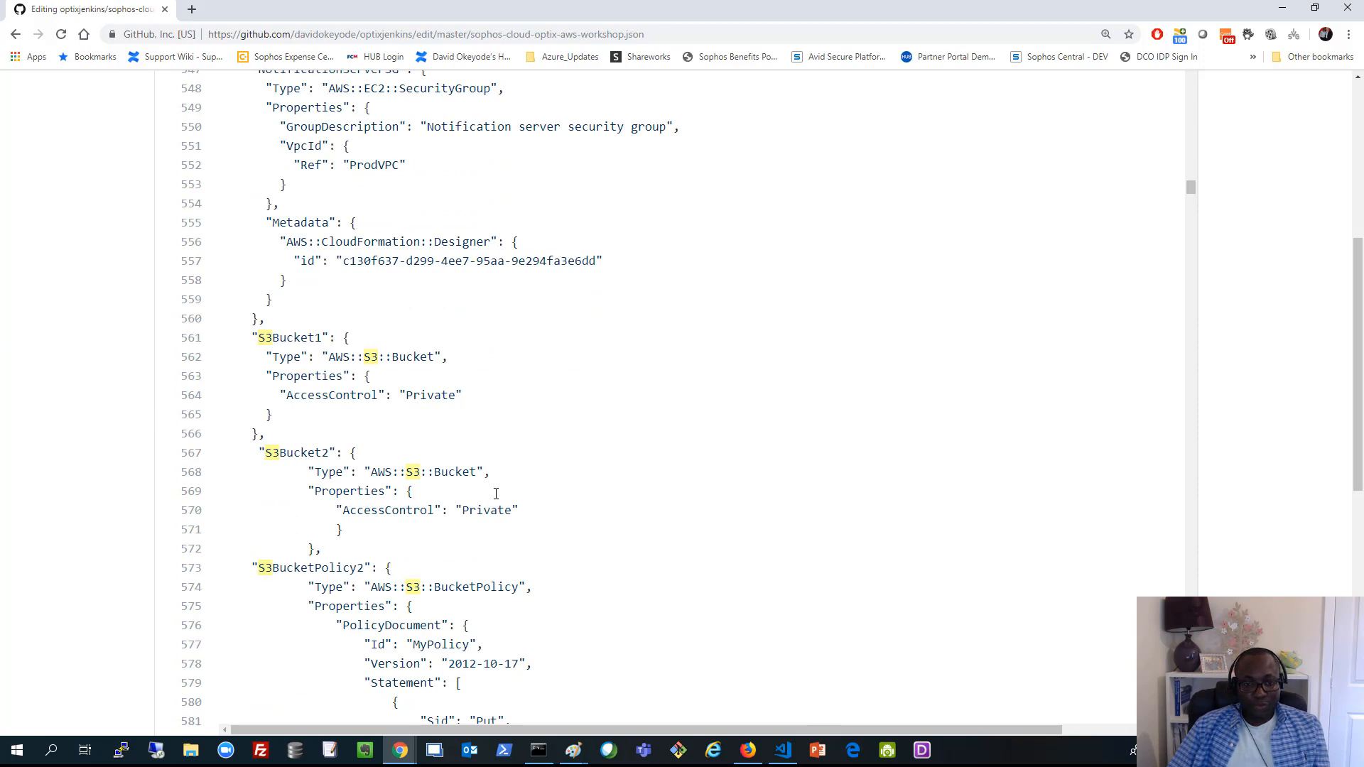
Delete the S3BucketPolicy2 resource block and scroll down to the commit form.
scroll(310, 447, down, 2)
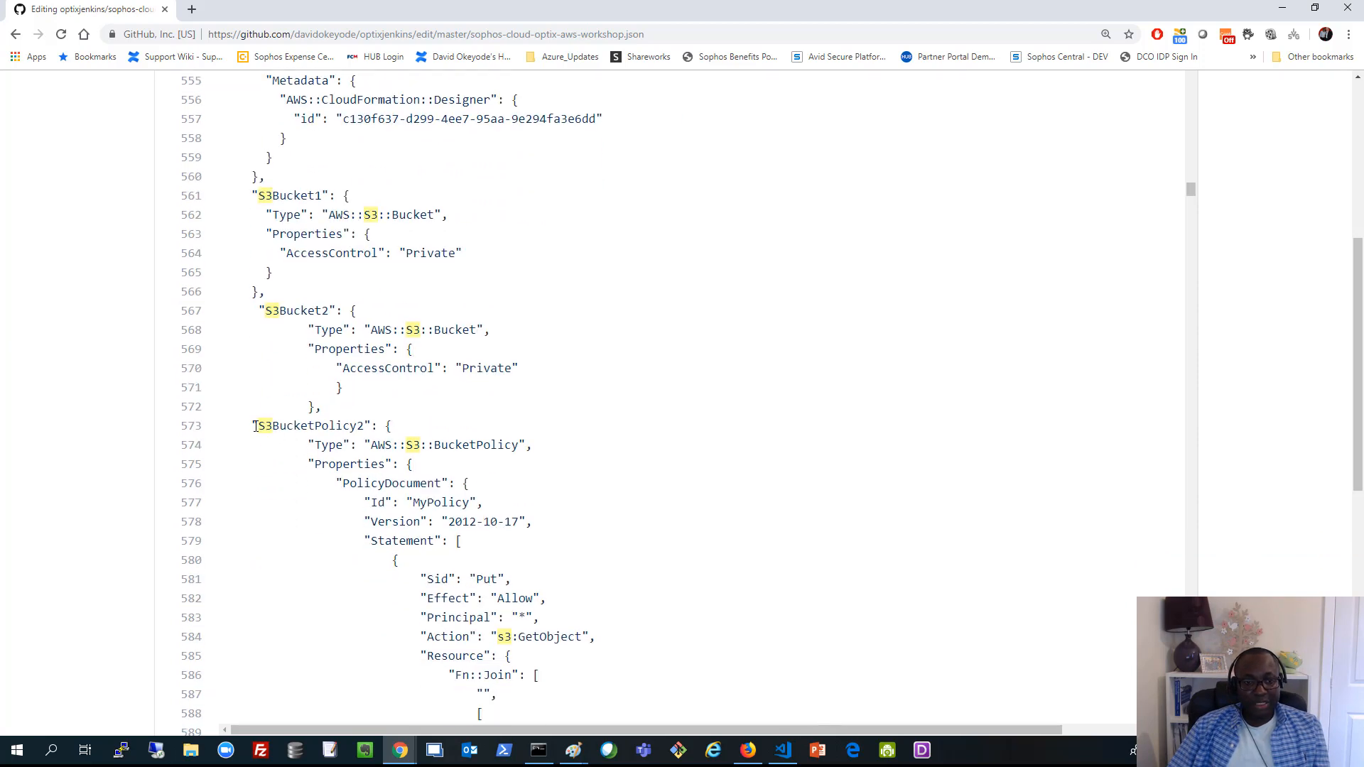
drag(246, 425, 318, 590)
scroll(374, 478, down, 2)
scroll(359, 490, down, 3)
scroll(370, 527, down, 1)
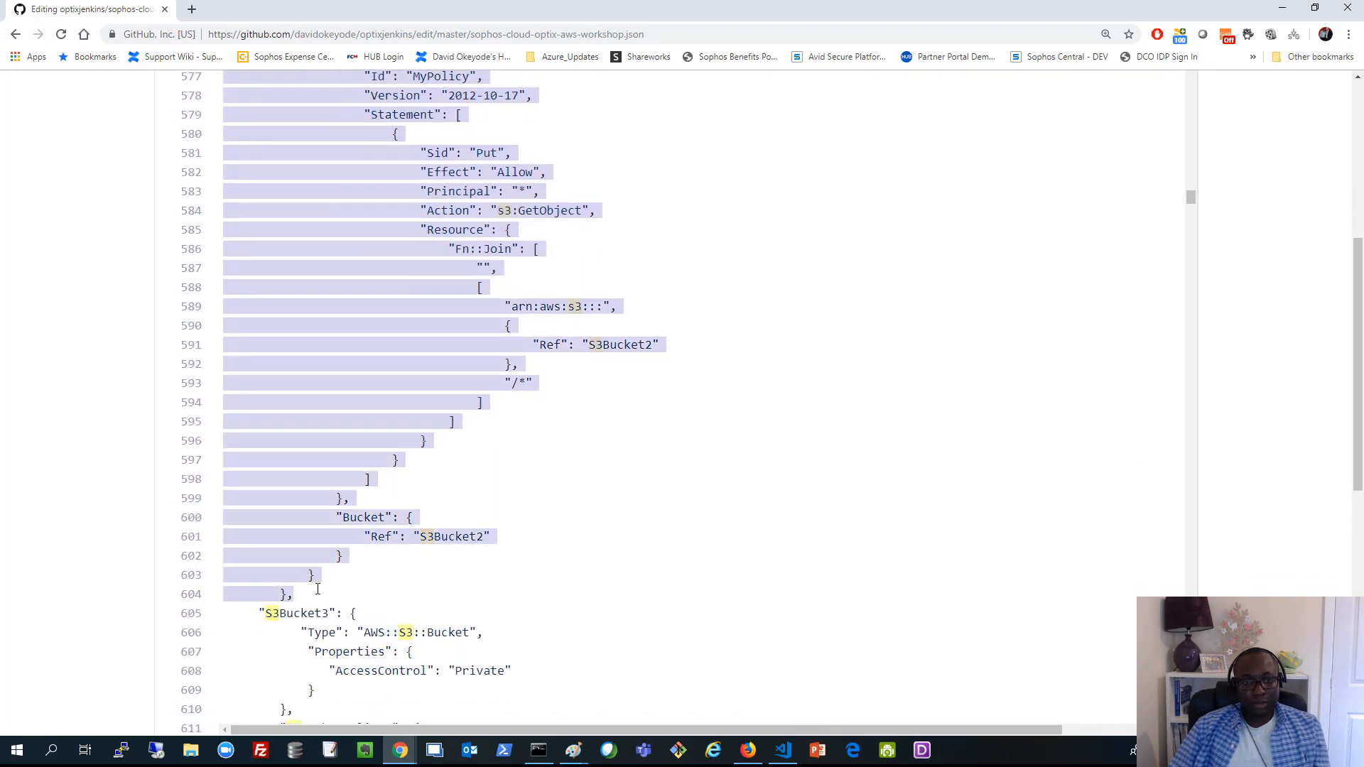
key(BackSpace)
scroll(409, 494, up, 3)
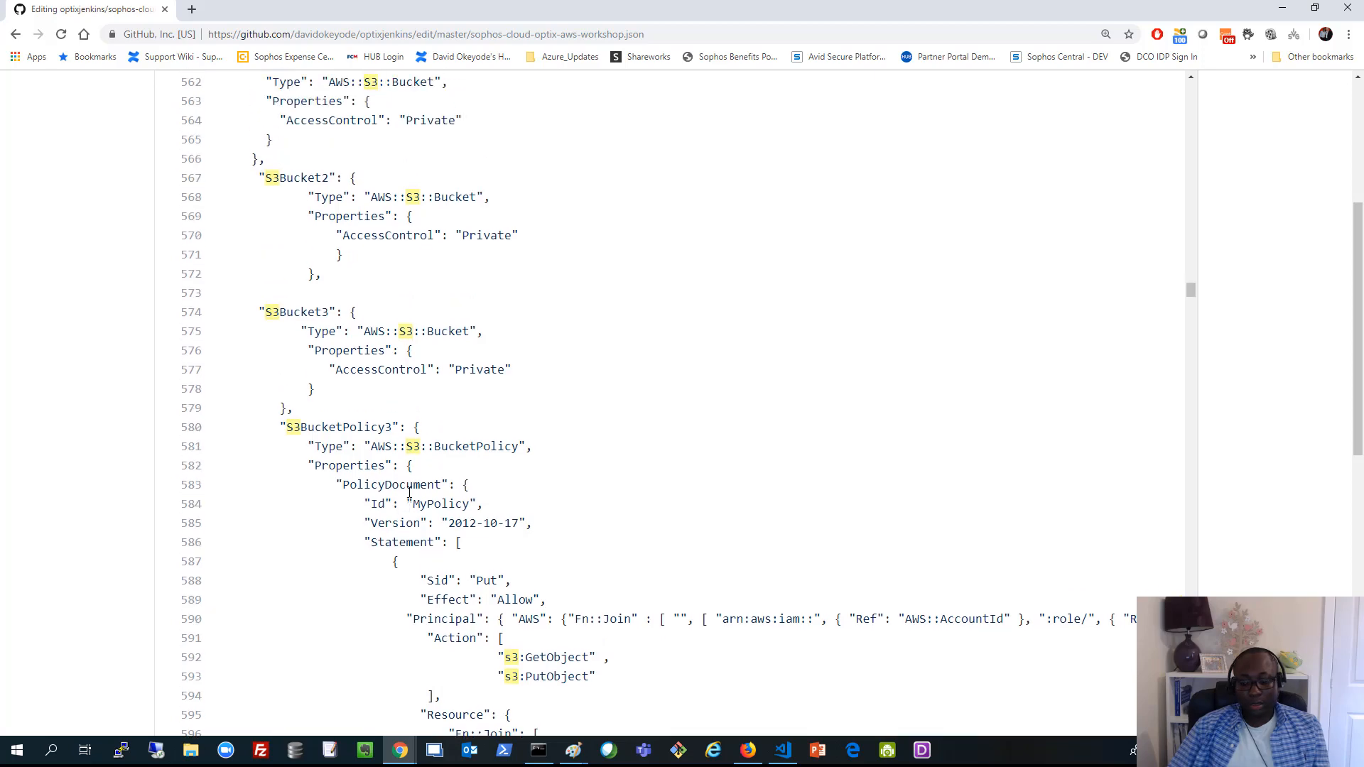
key(Delete)
scroll(512, 455, up, 15)
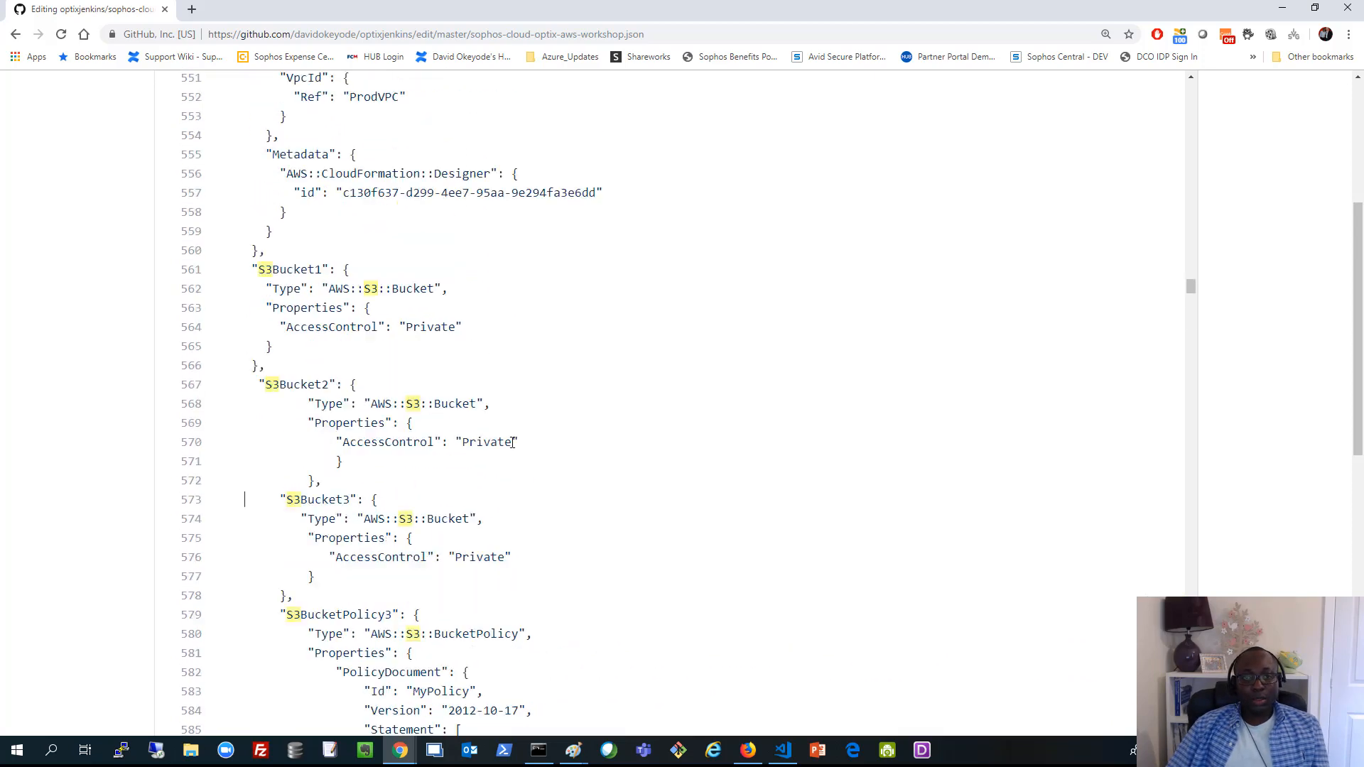
drag(1358, 371, 1358, 639)
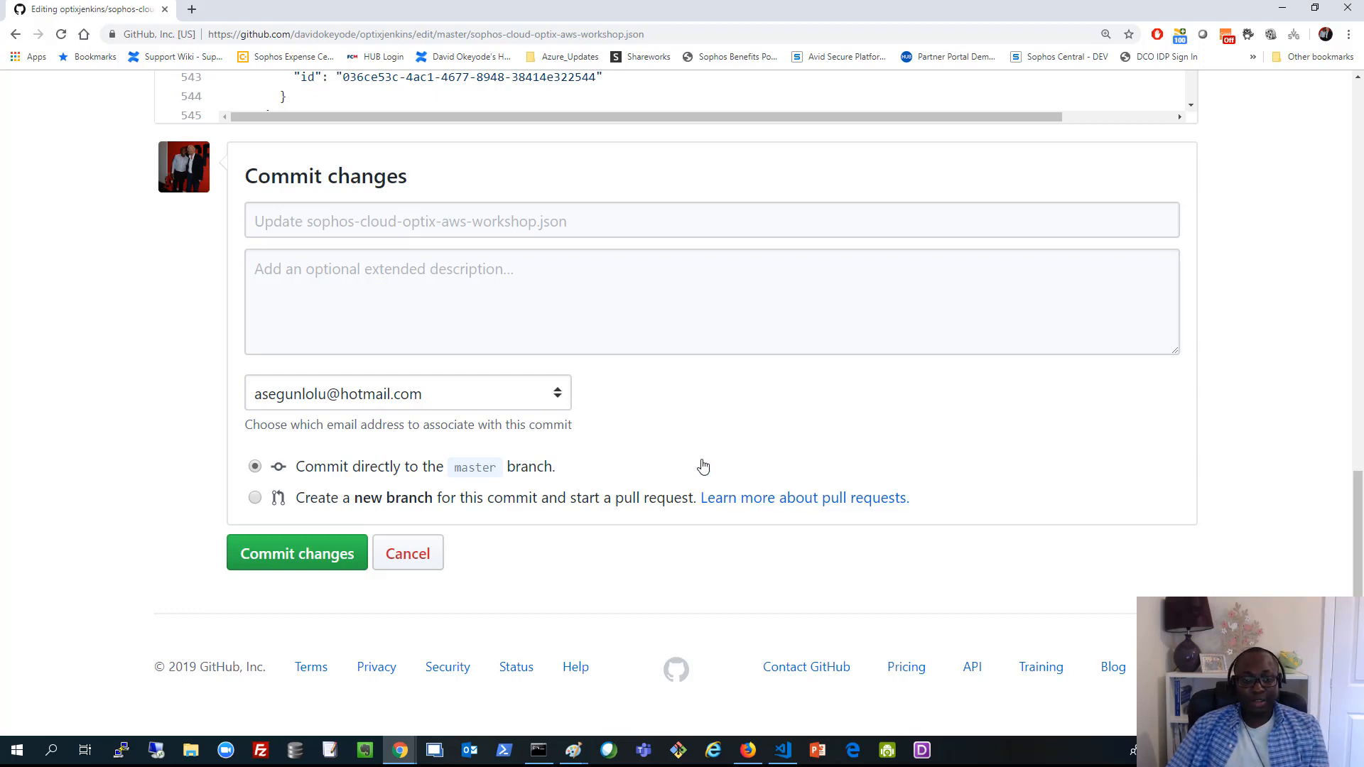
Commit the edited workshop template to master and minimize Chrome to reveal the Paint pipeline diagram.
click(337, 556)
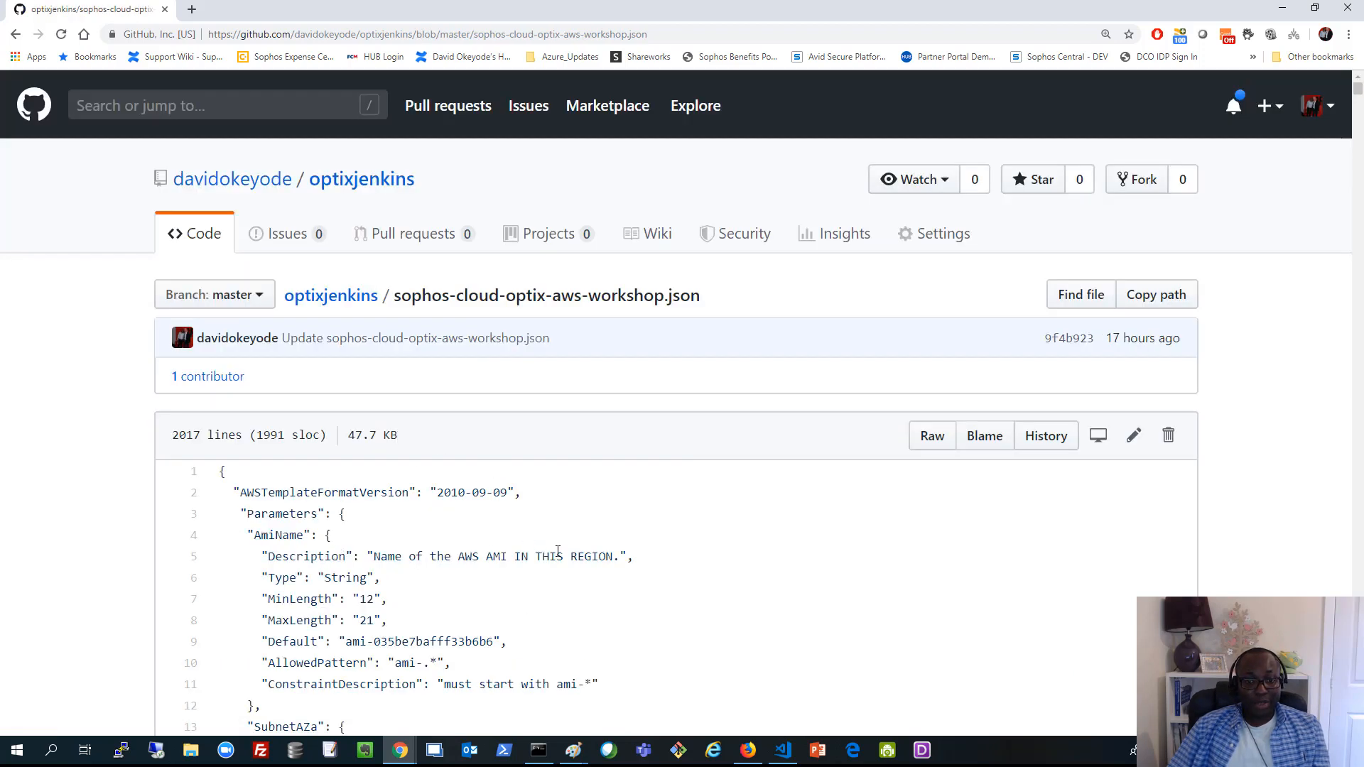
click(1280, 15)
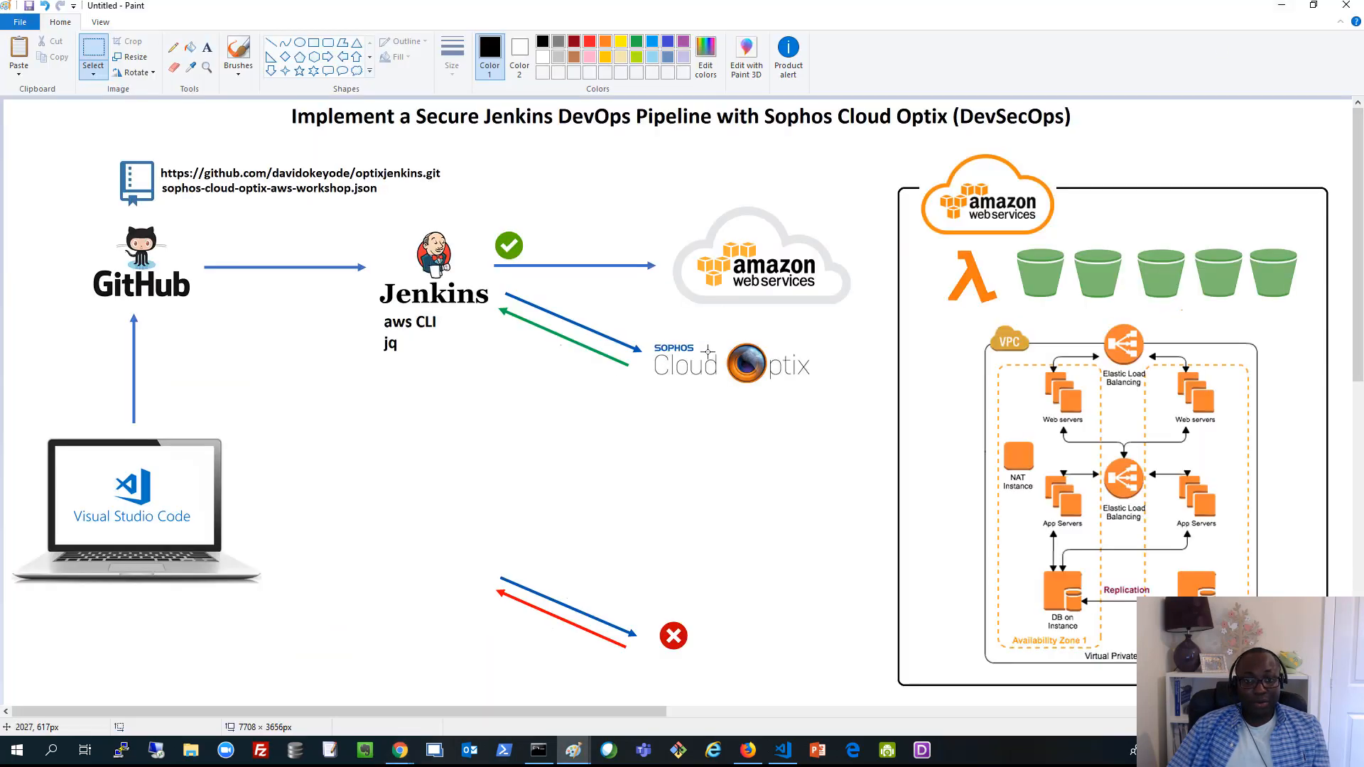
Bring back Firefox on build #2's console output and zoom the page out to 133%.
click(748, 750)
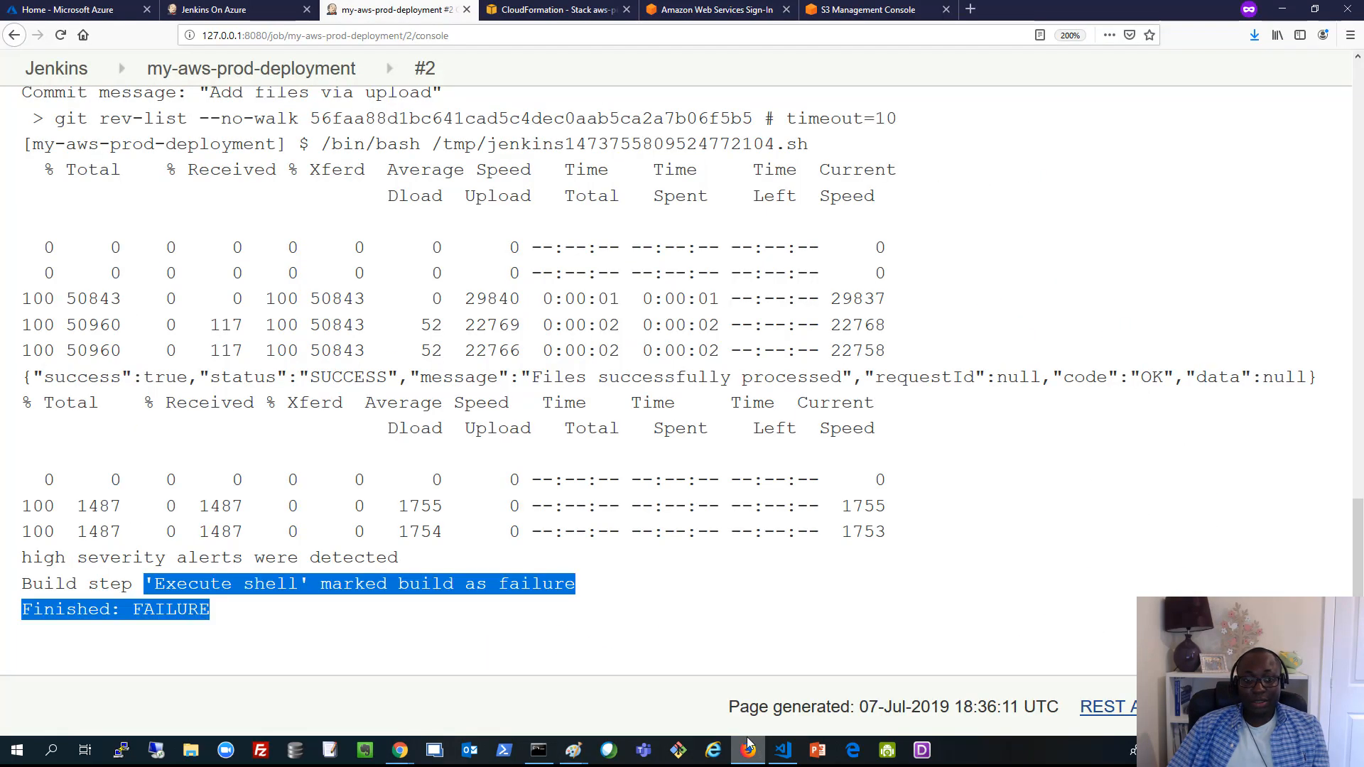
scroll(626, 336, up, 13)
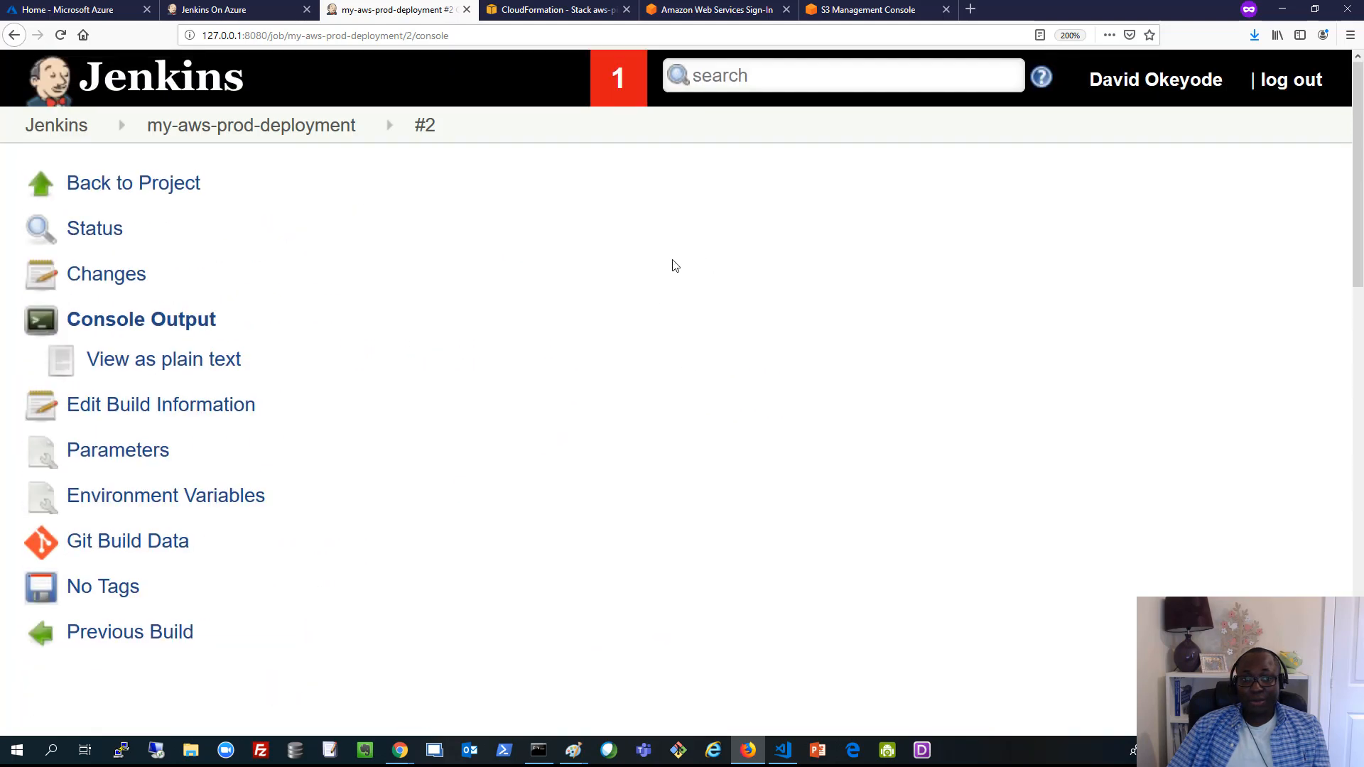
click(1350, 35)
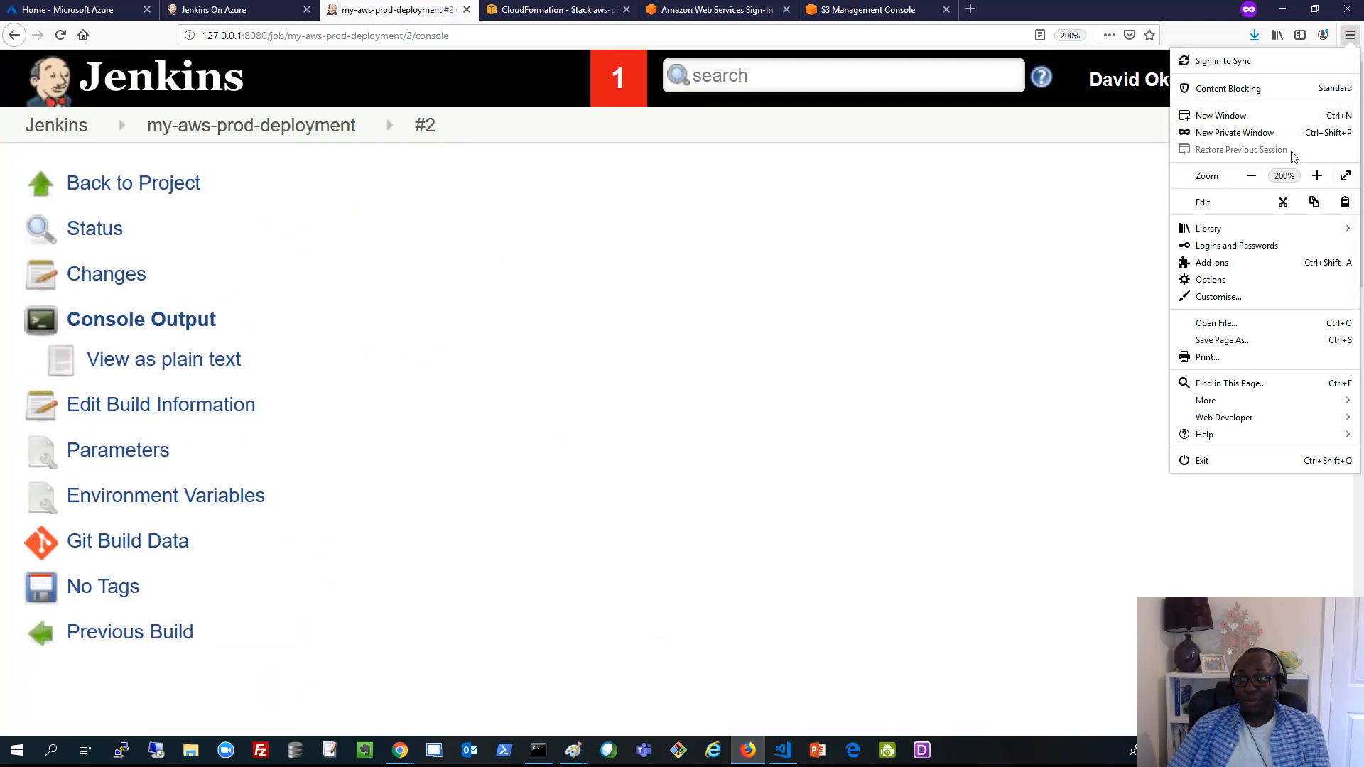
click(1252, 176)
click(1252, 176)
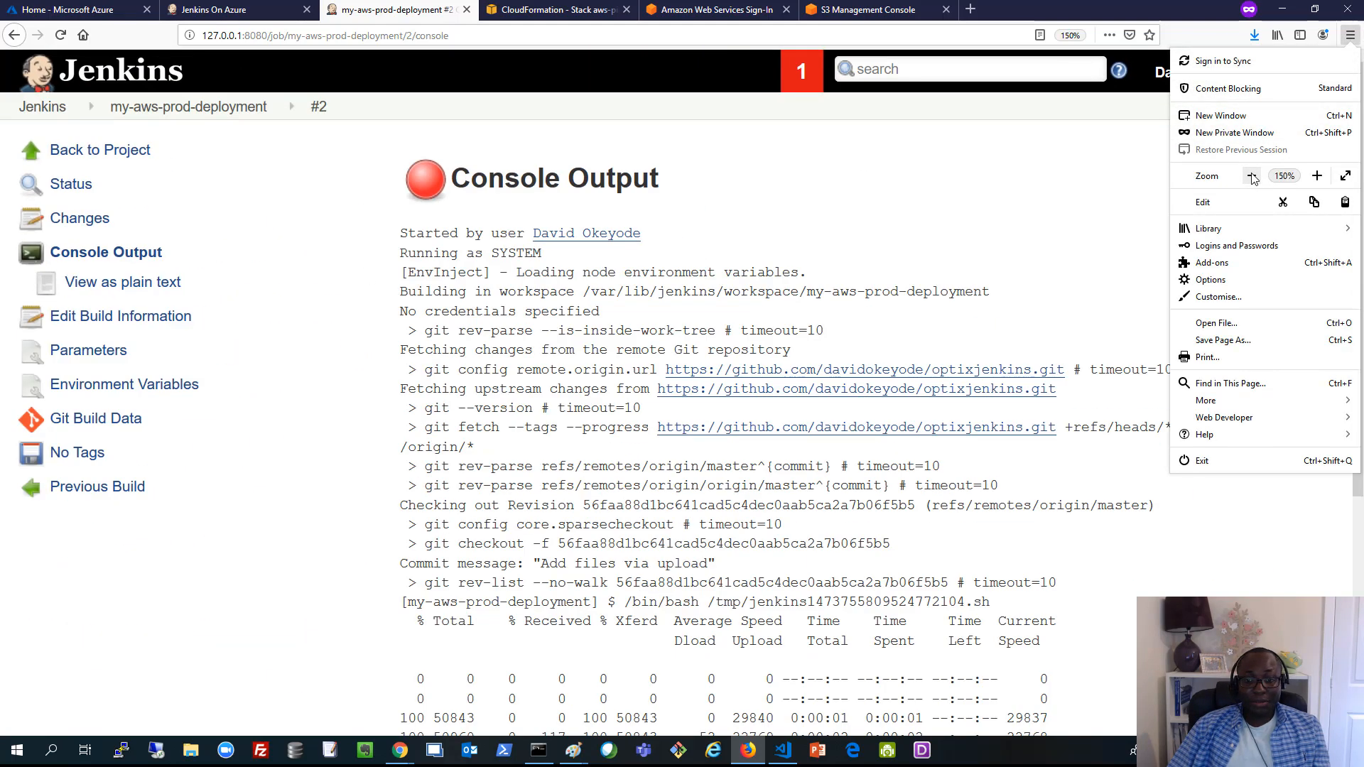
click(1252, 176)
Highlight the 'high severity alerts were detected' line in the build #2 log.
scroll(930, 463, down, 3)
click(510, 628)
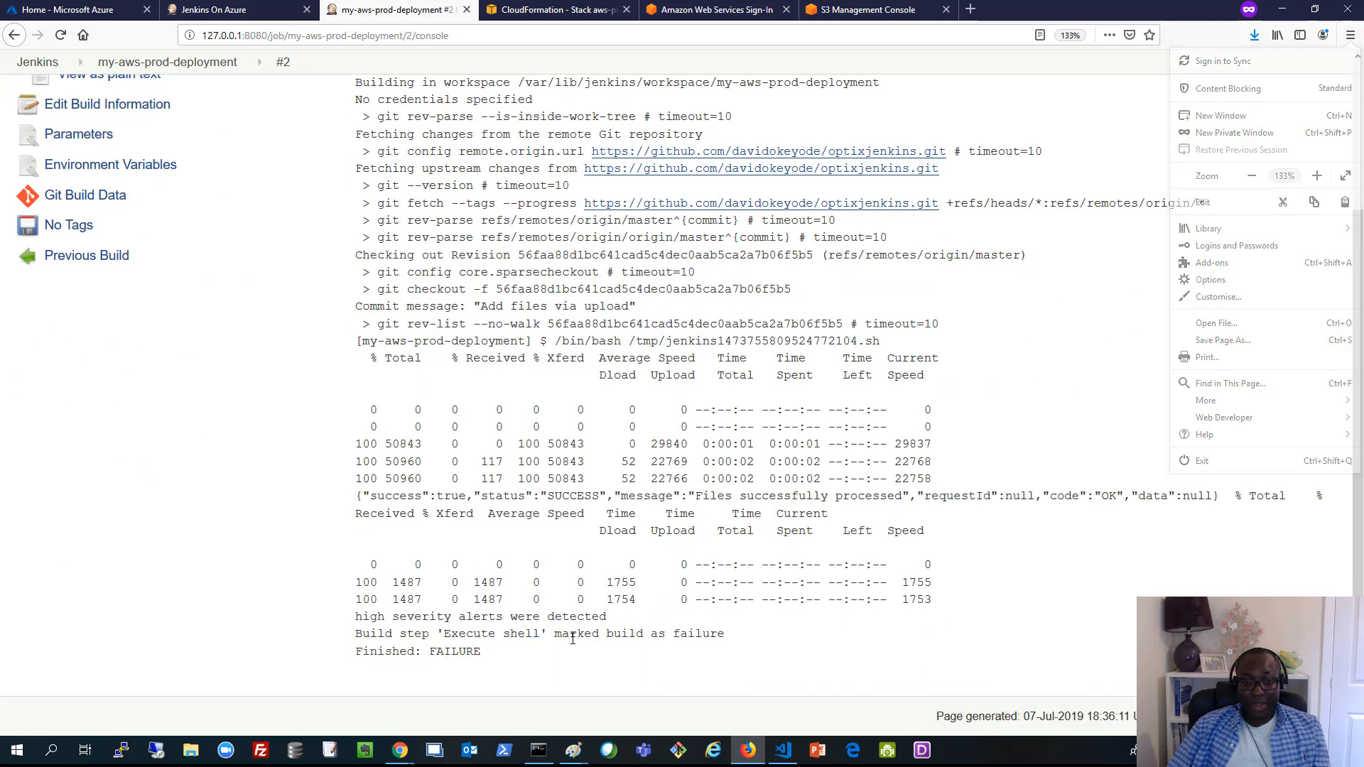
drag(422, 616, 606, 615)
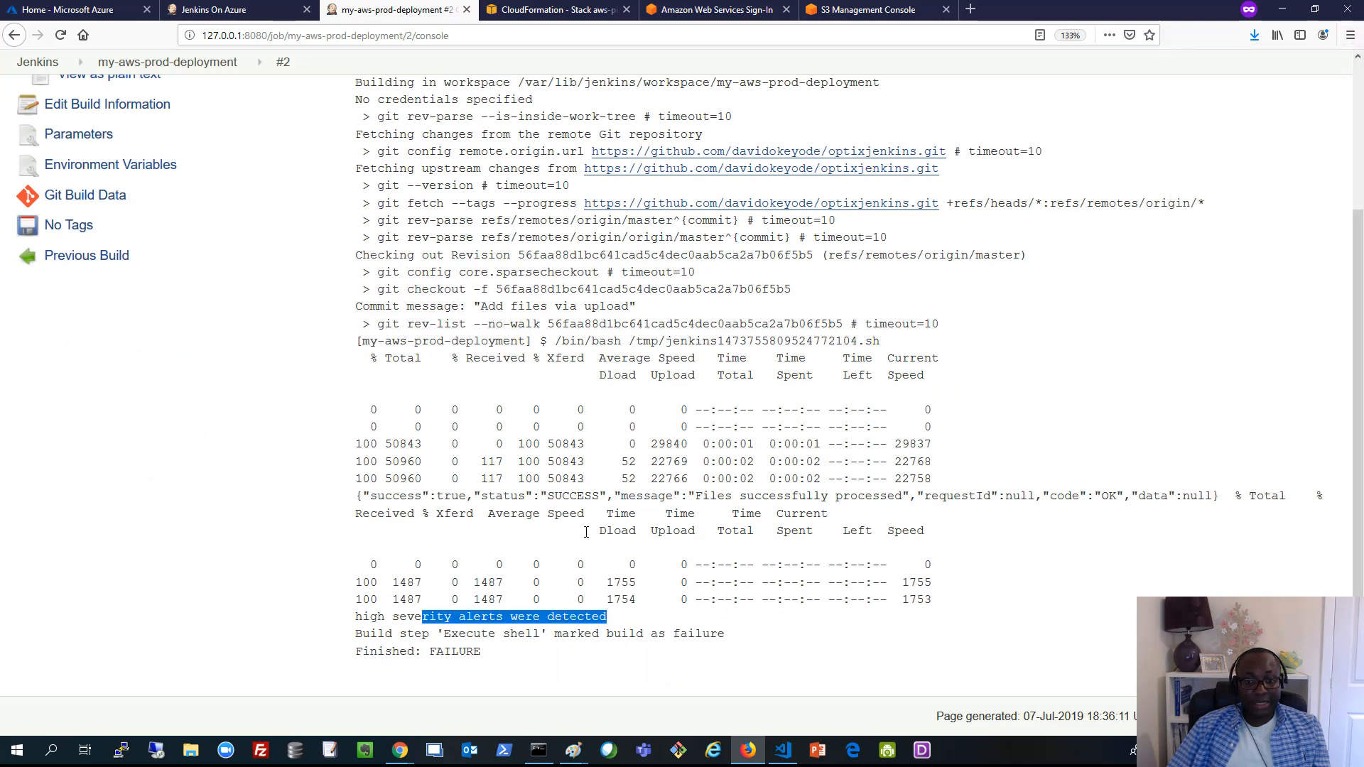
scroll(606, 615, up, 3)
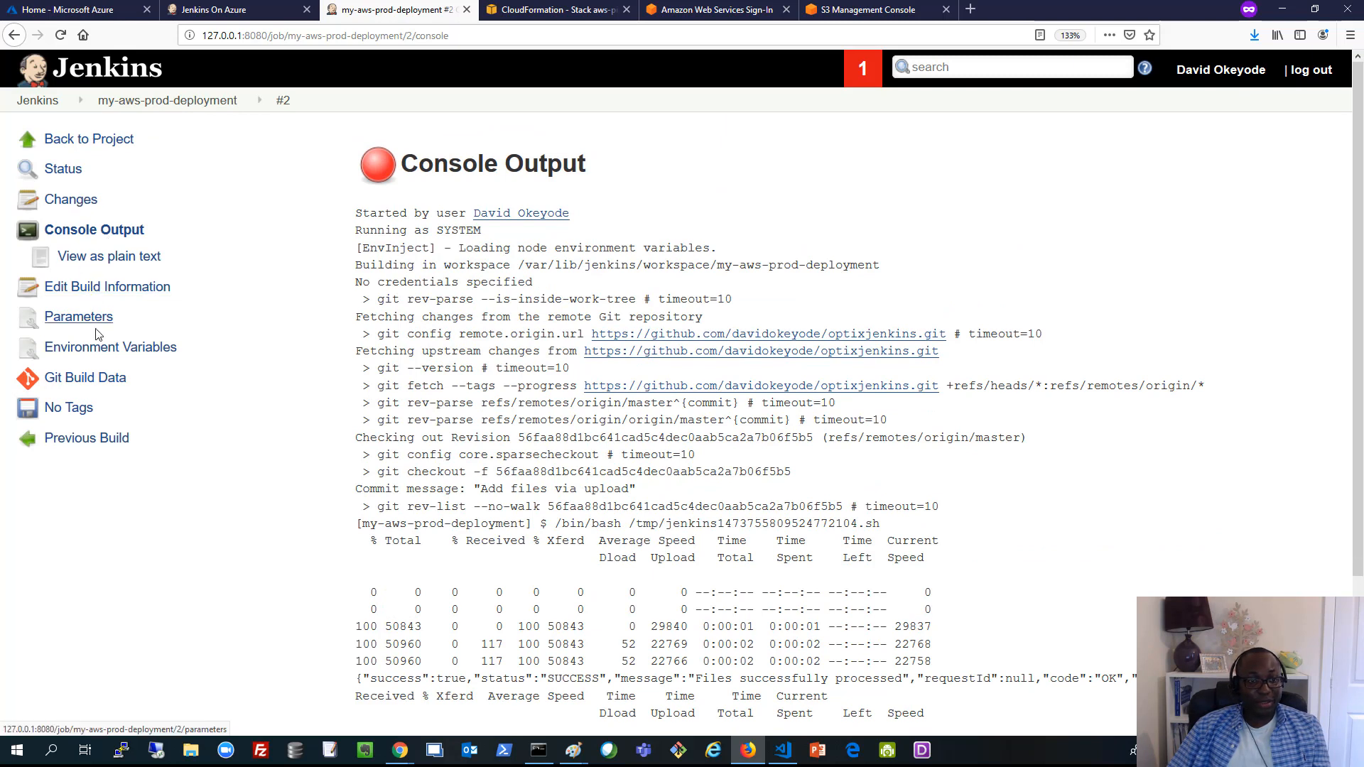
Run build #3 of my-aws-prod-deployment for eu-west-2 and view its console output.
click(86, 140)
click(100, 261)
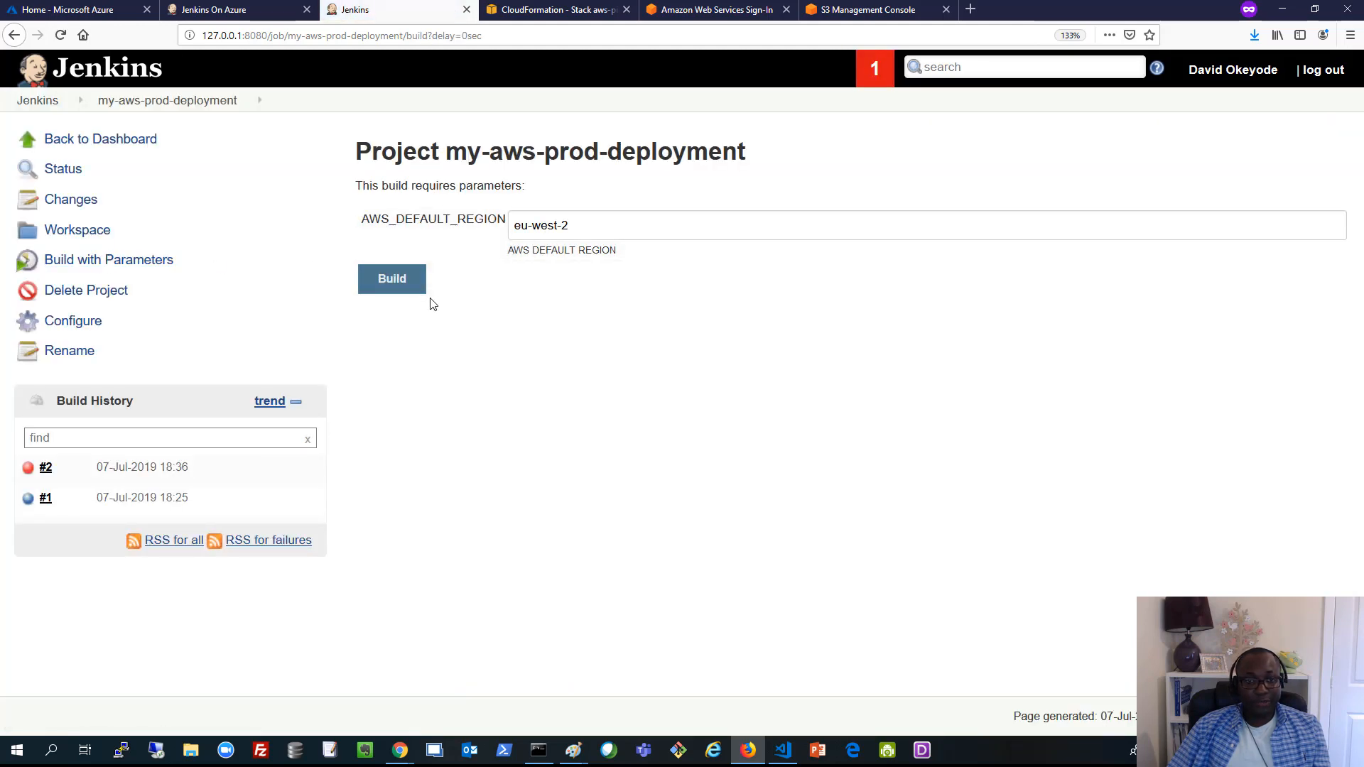
click(391, 281)
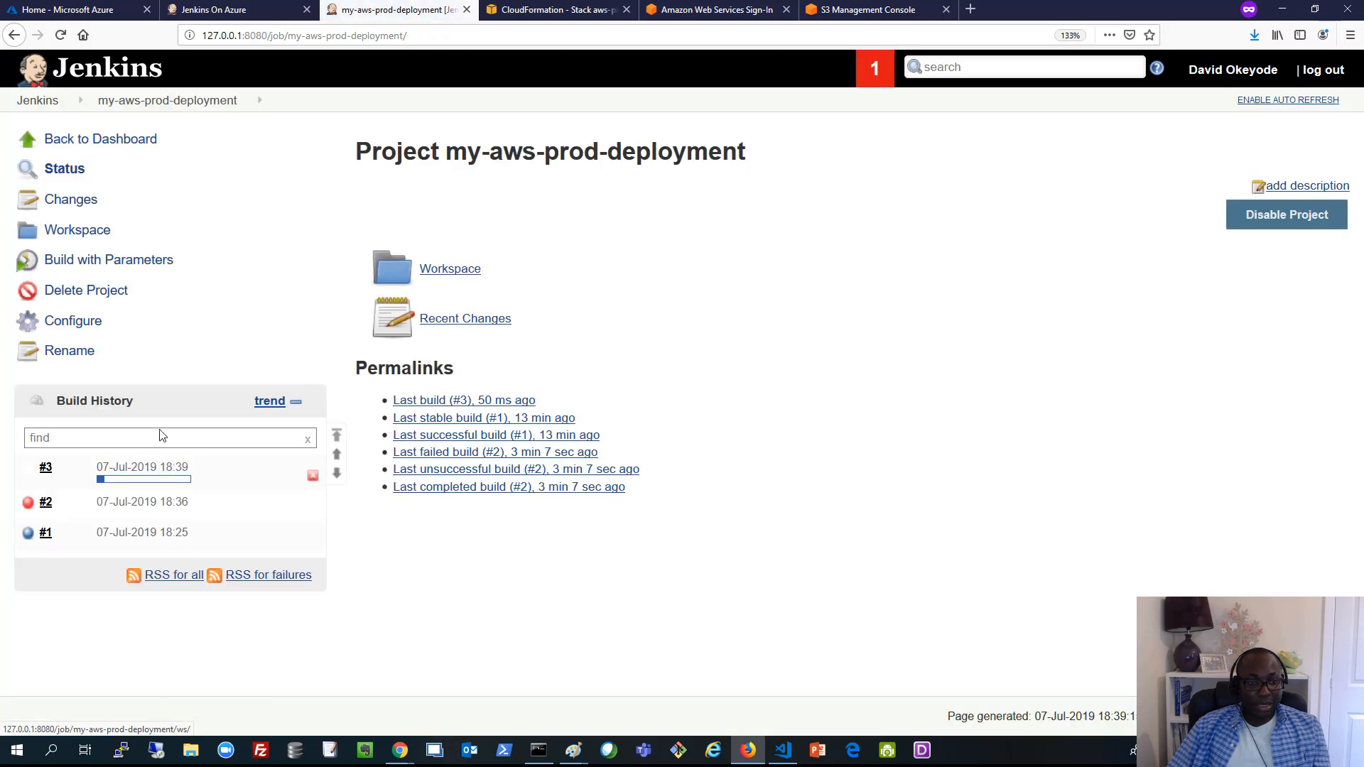
click(28, 472)
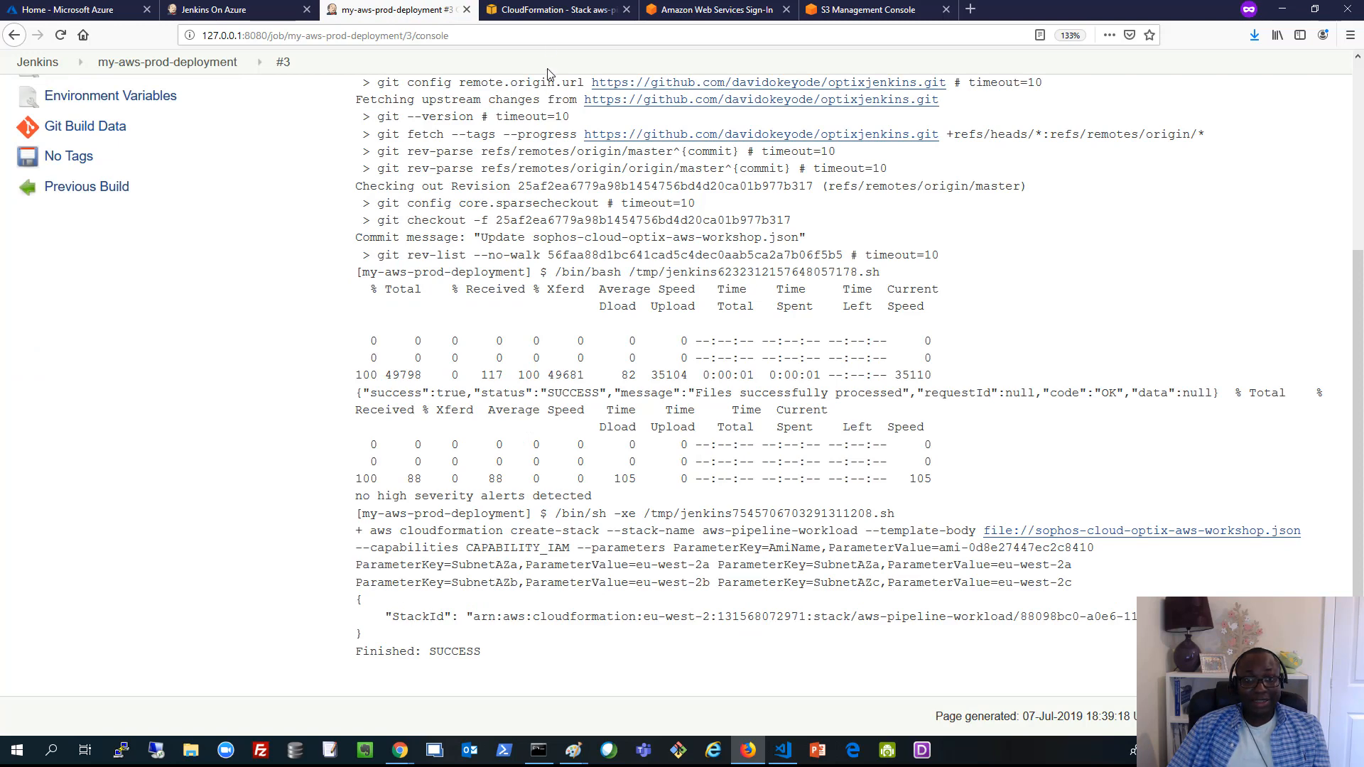
Refresh CloudFormation stacks, check aws-pipeline-workload's details, then return to build #3's console.
click(550, 12)
click(170, 267)
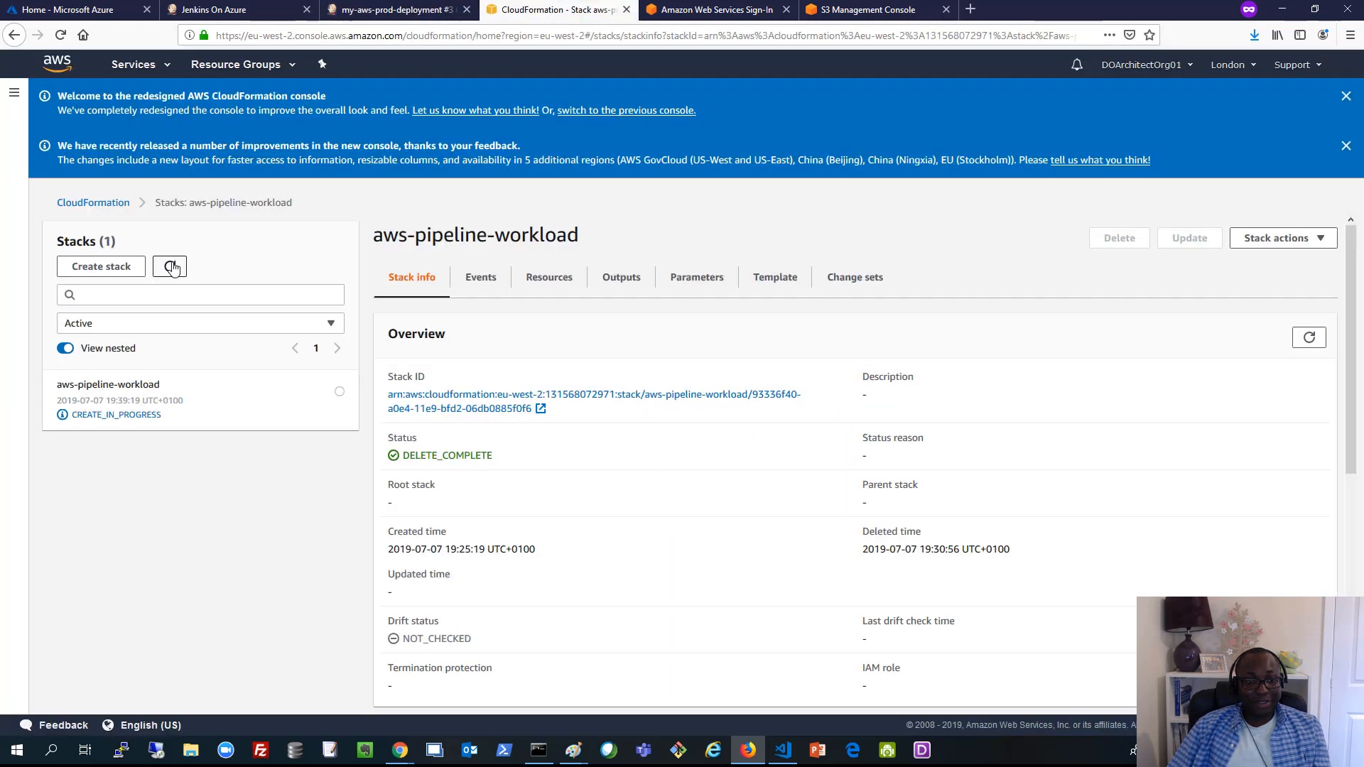
click(126, 422)
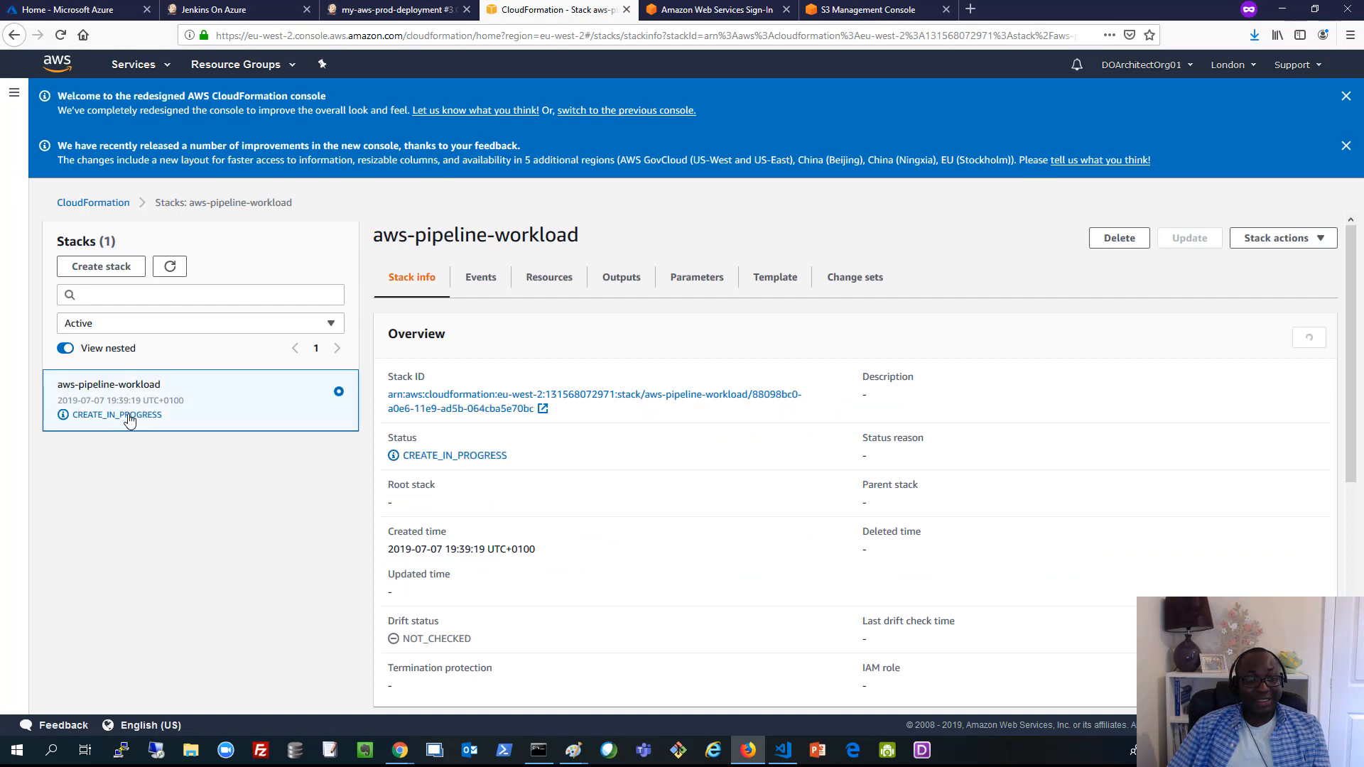
click(370, 9)
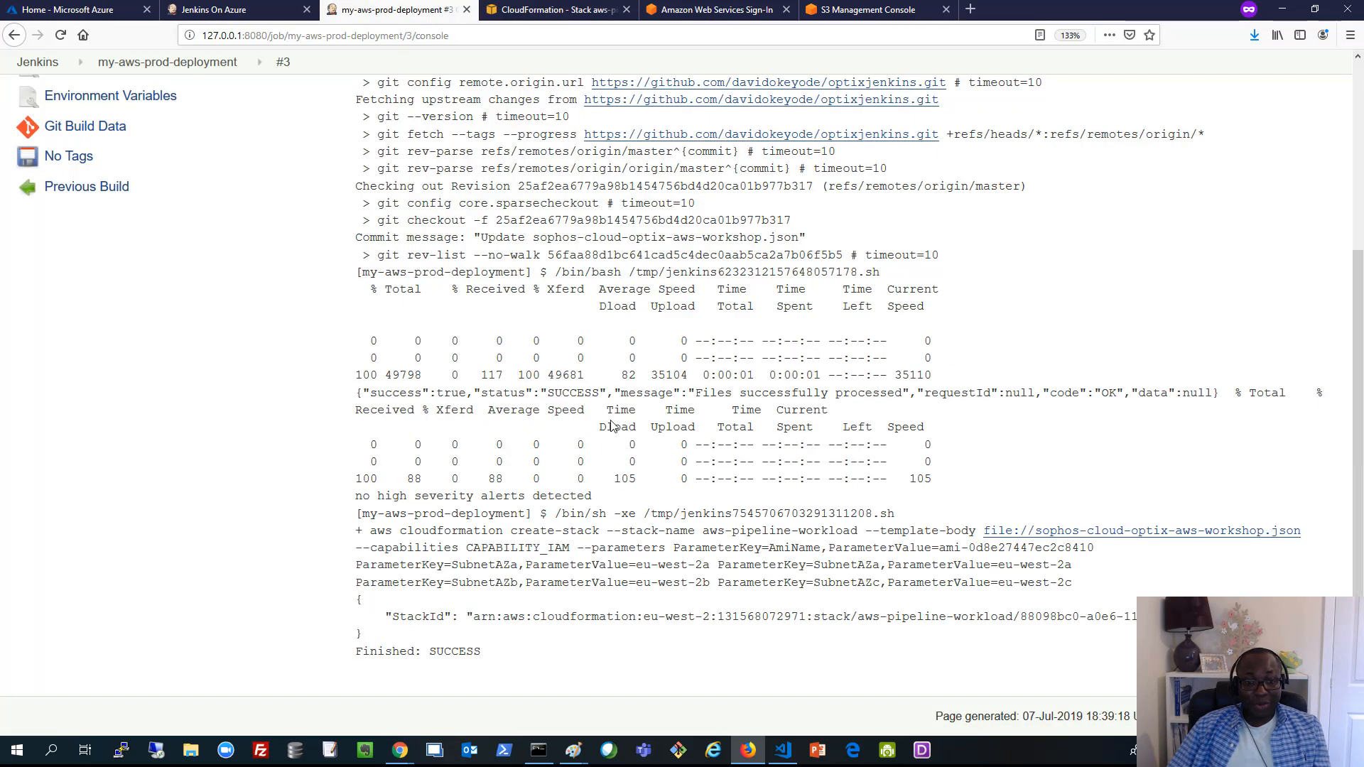
Zoom build #3's console to 200% and highlight the 'no high severity alerts detected' line.
click(1350, 35)
click(1316, 176)
click(1317, 175)
click(1317, 175)
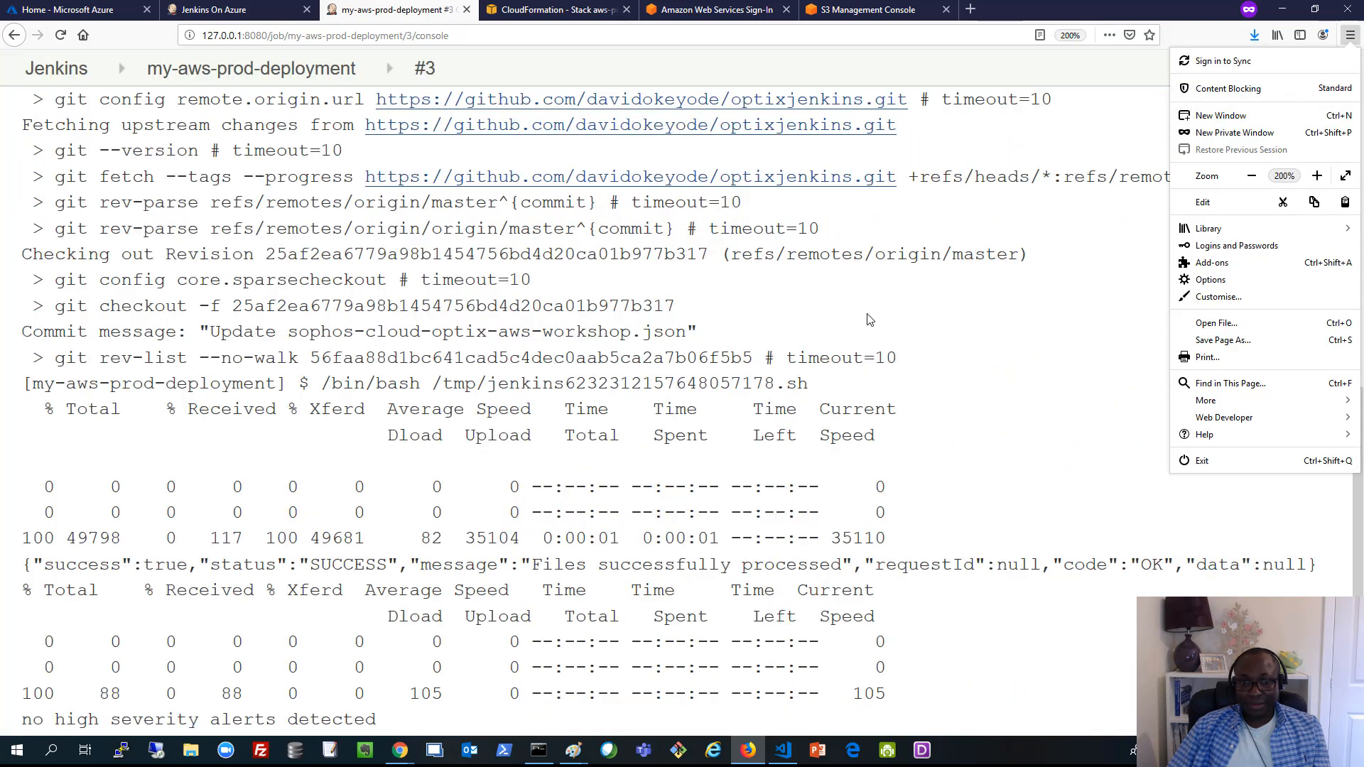
scroll(865, 319, down, 3)
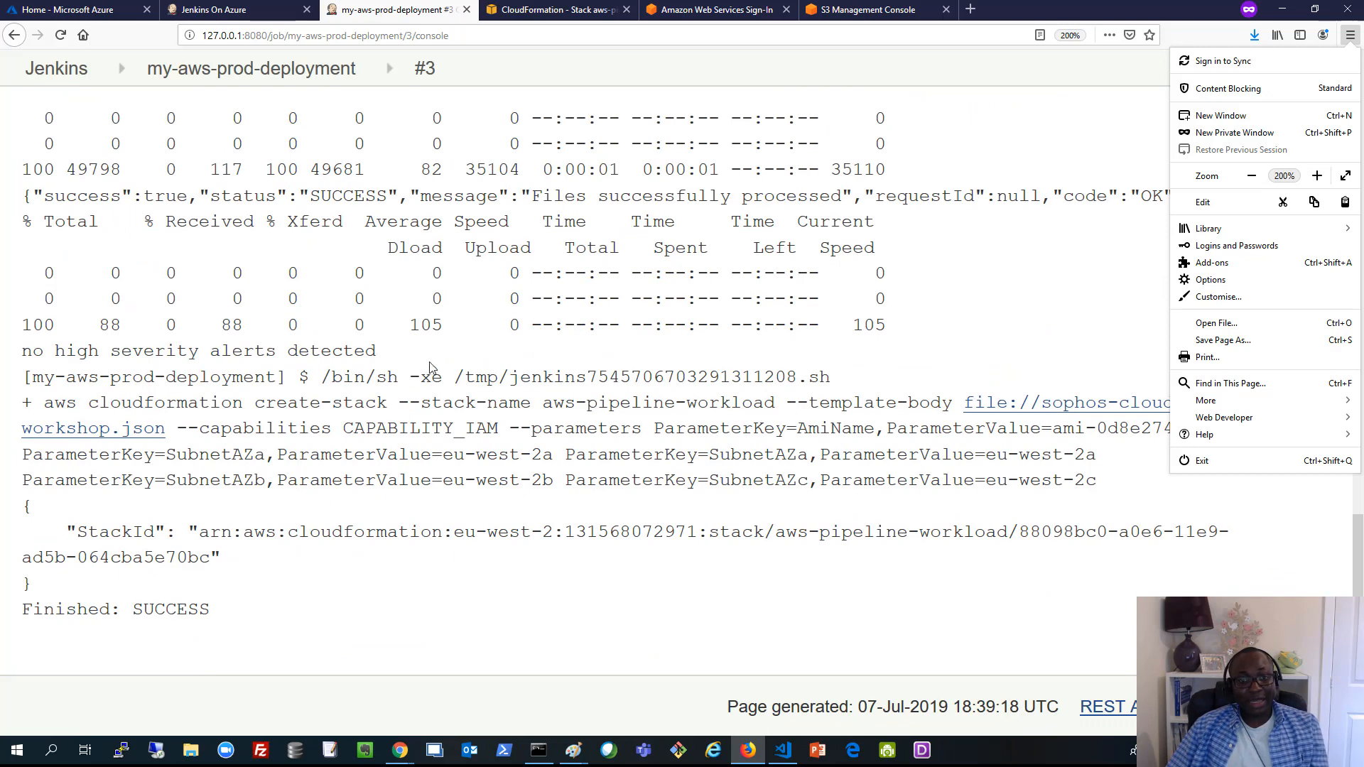
click(395, 361)
drag(395, 361, 44, 351)
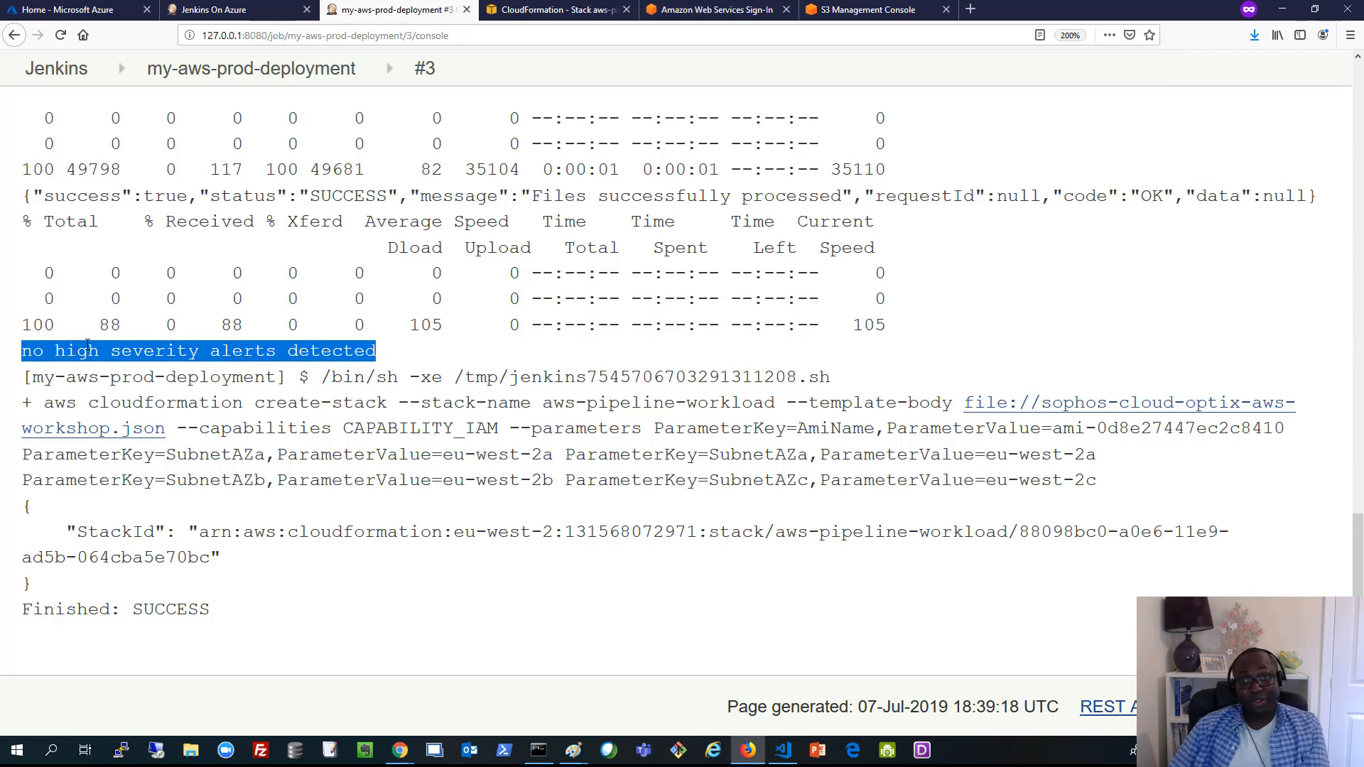
scroll(1043, 254, up, 2)
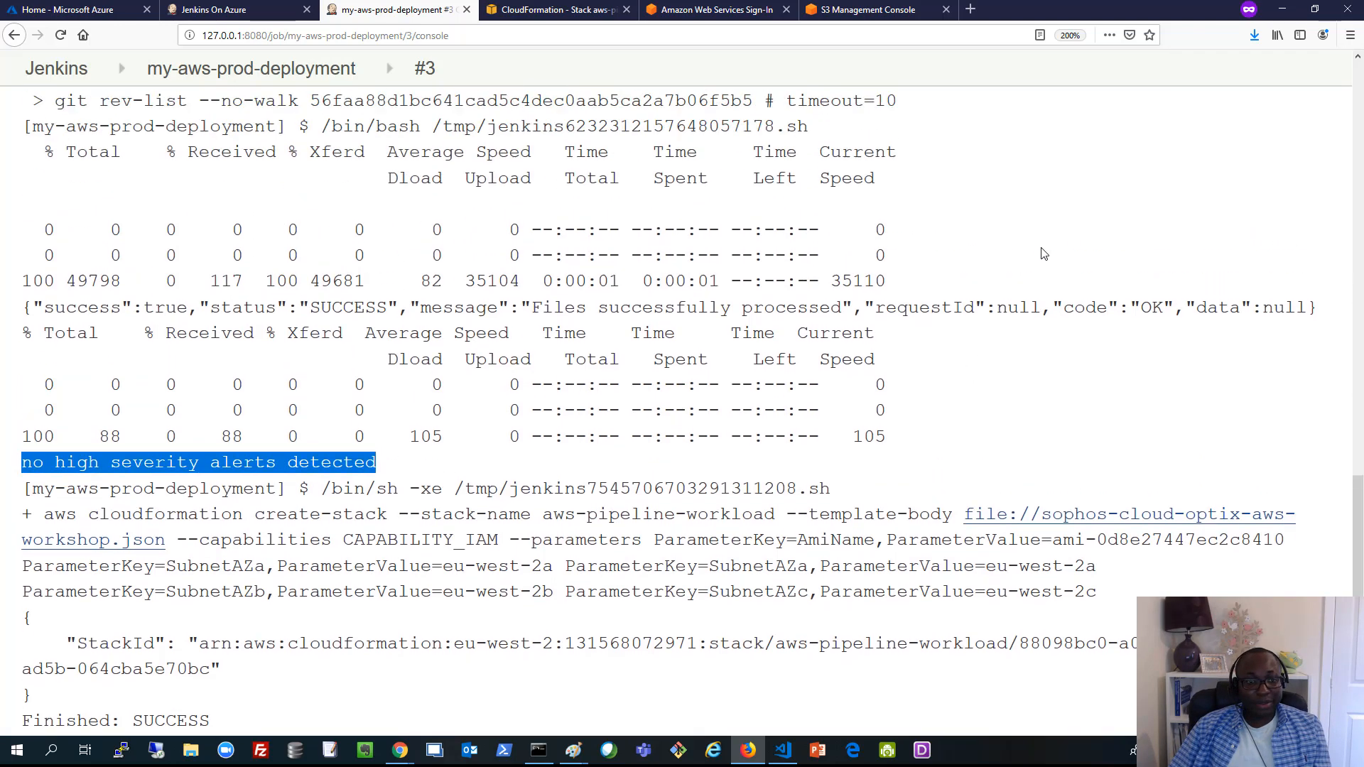
scroll(1043, 253, up, 3)
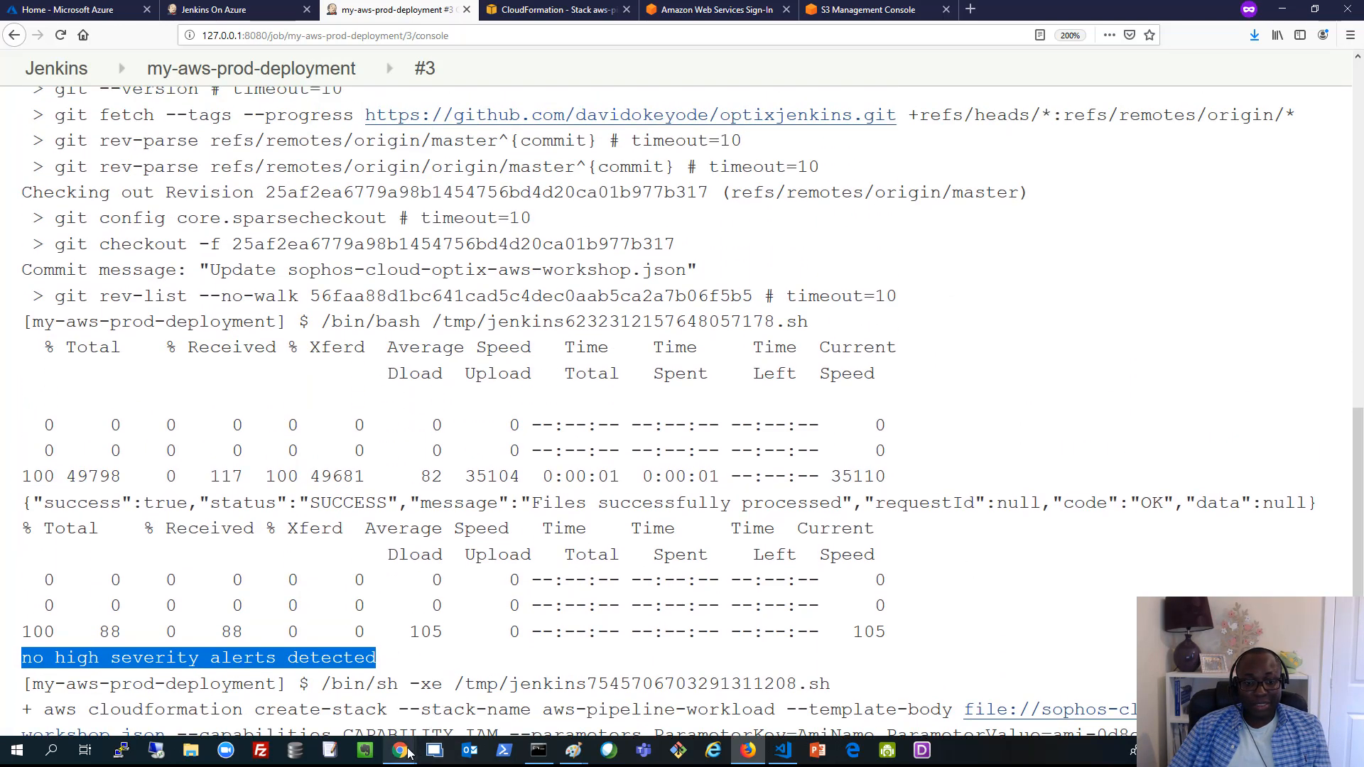
Reload Cloud Optix alerts, filter the Type column to IaC, then switch back to Paint.
mouse_move(400, 750)
click(345, 700)
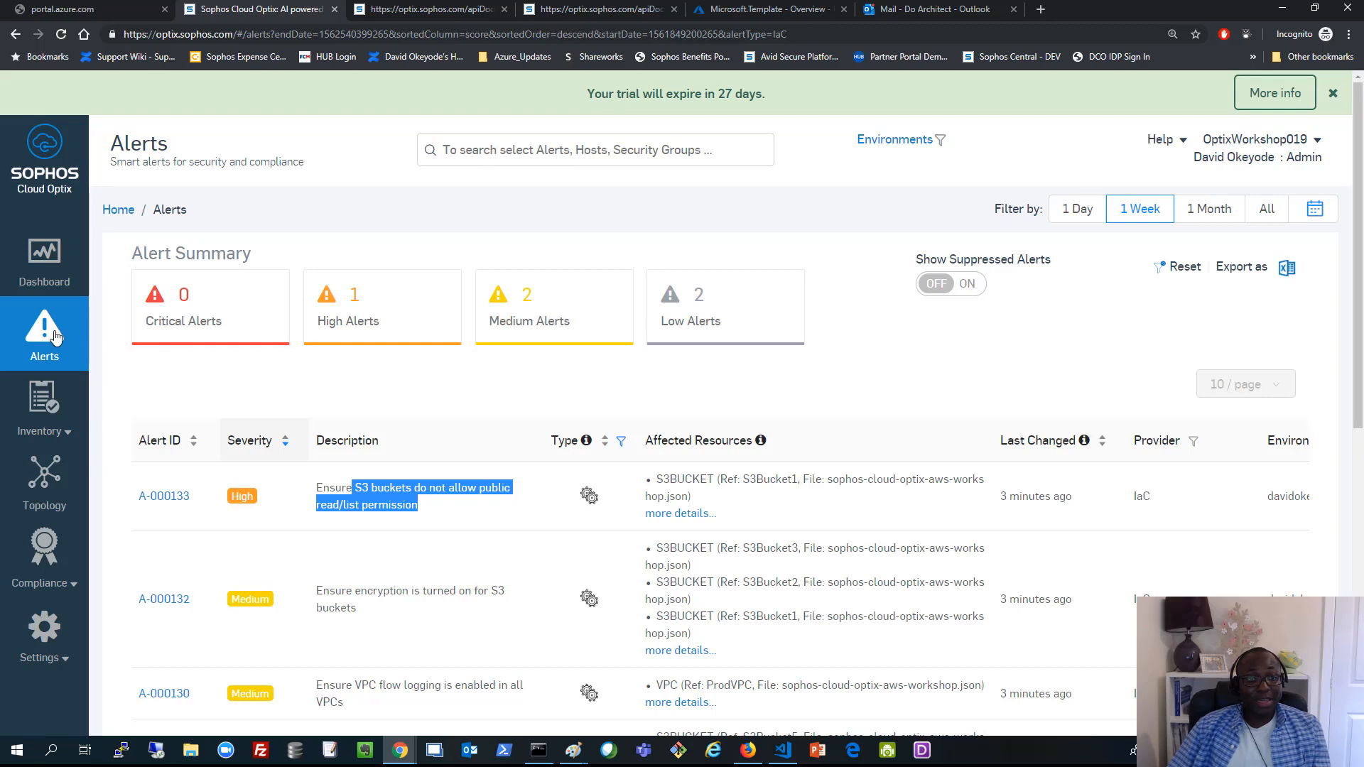
click(94, 338)
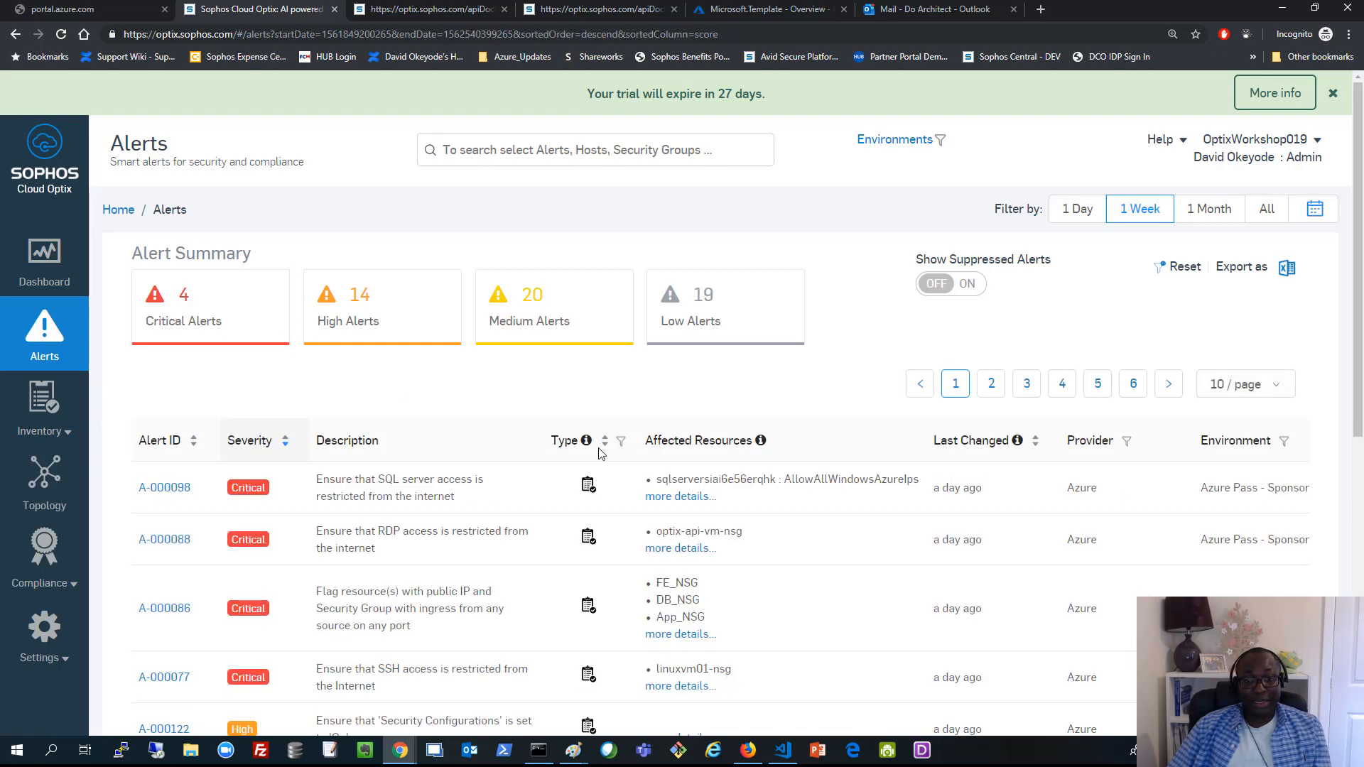
click(620, 443)
click(629, 584)
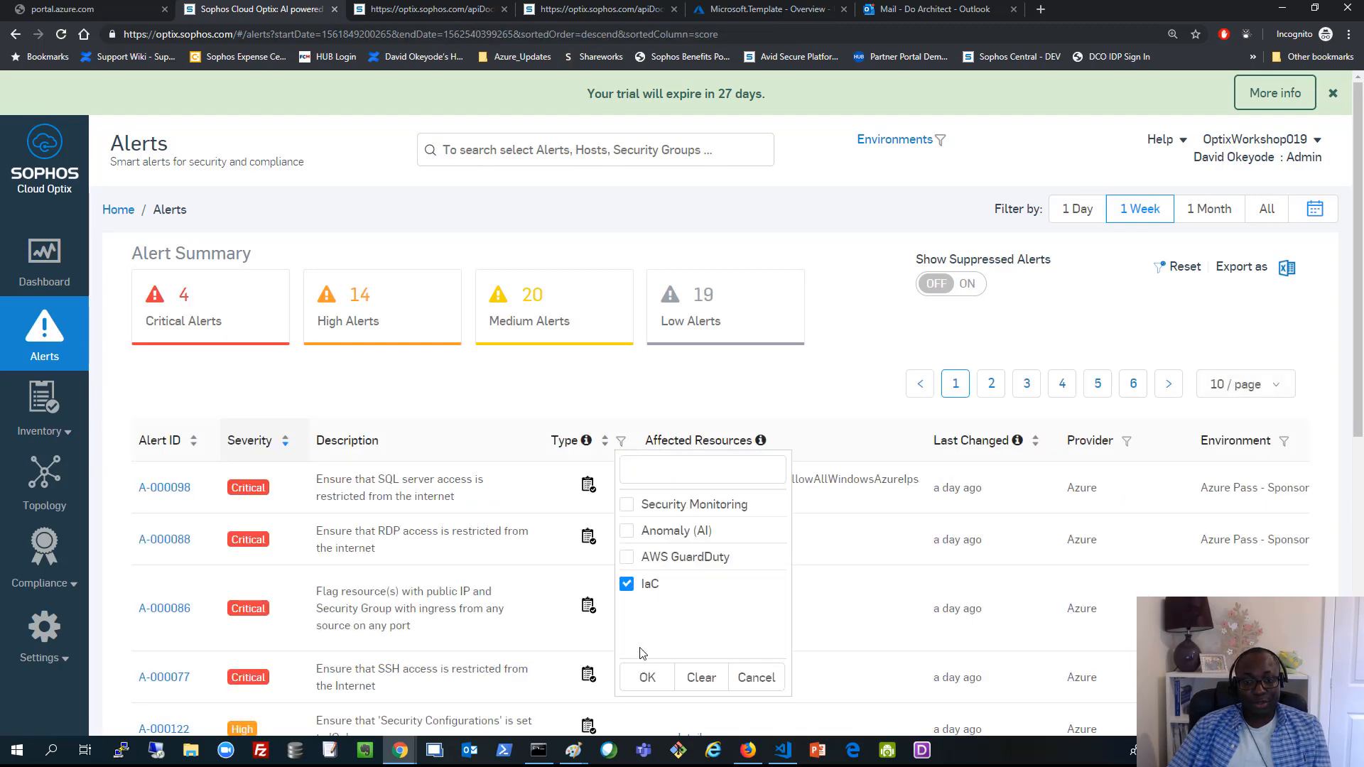
click(645, 677)
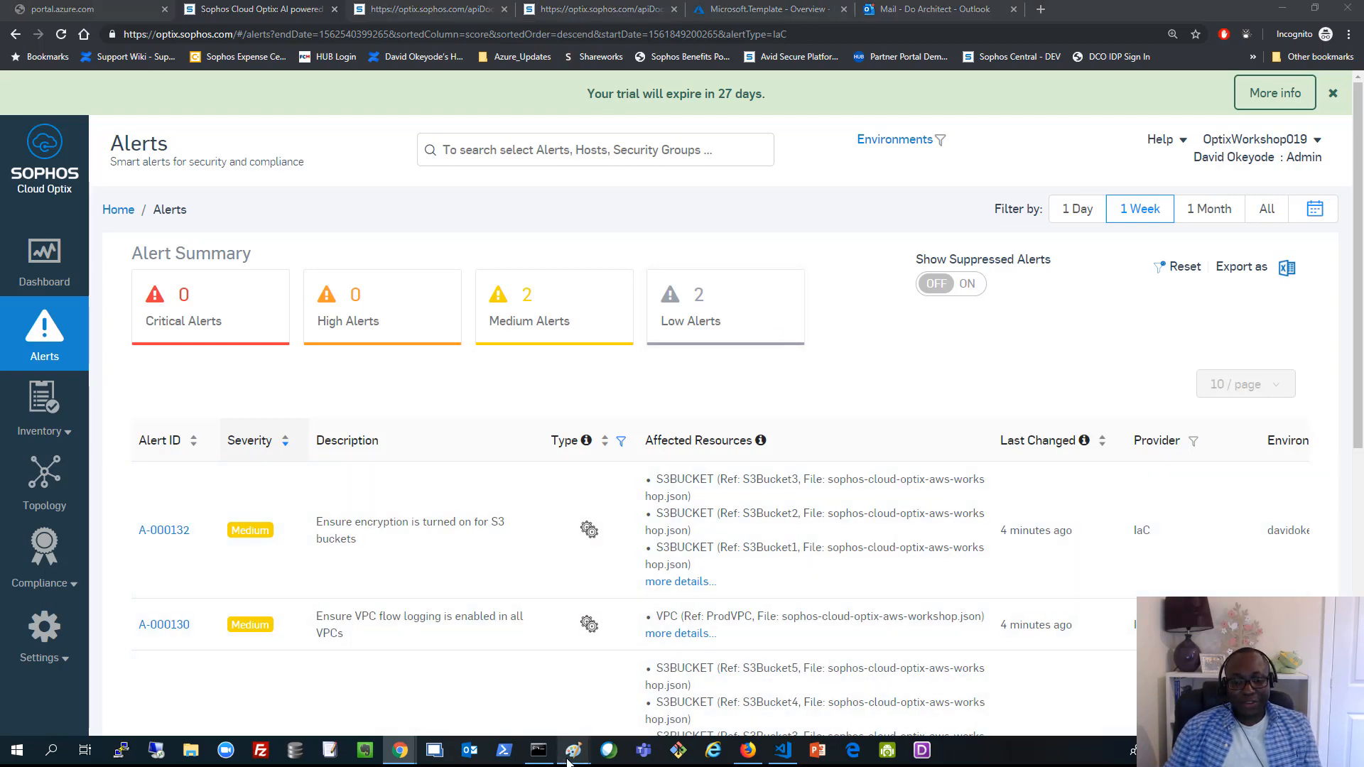
mouse_move(574, 750)
click(573, 689)
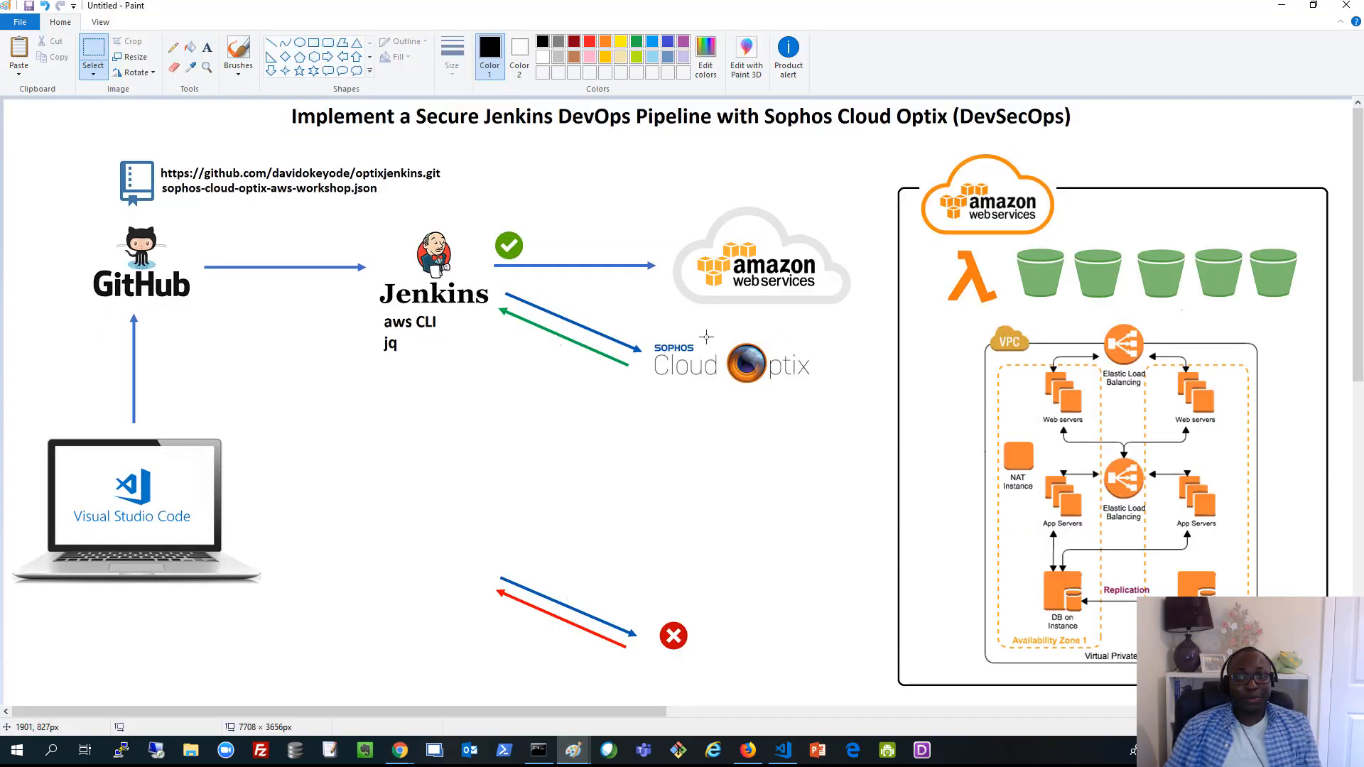